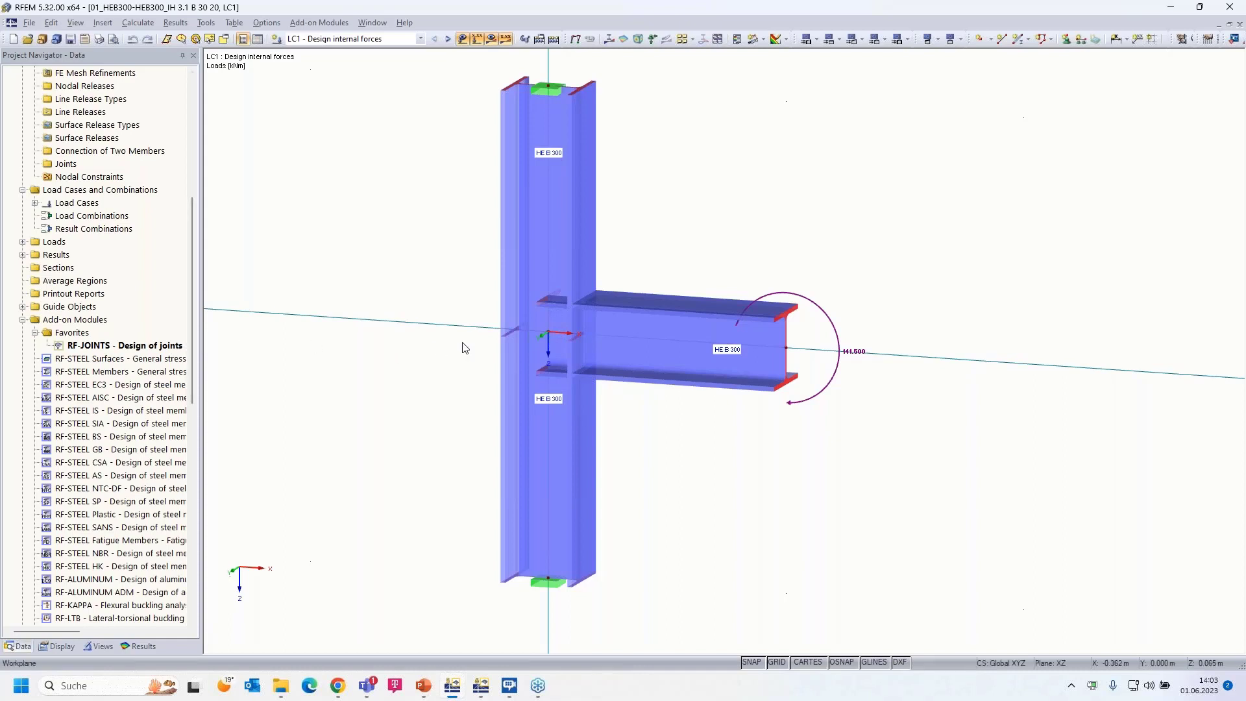
{"action": "double_click", "coordinate": [123, 346]}
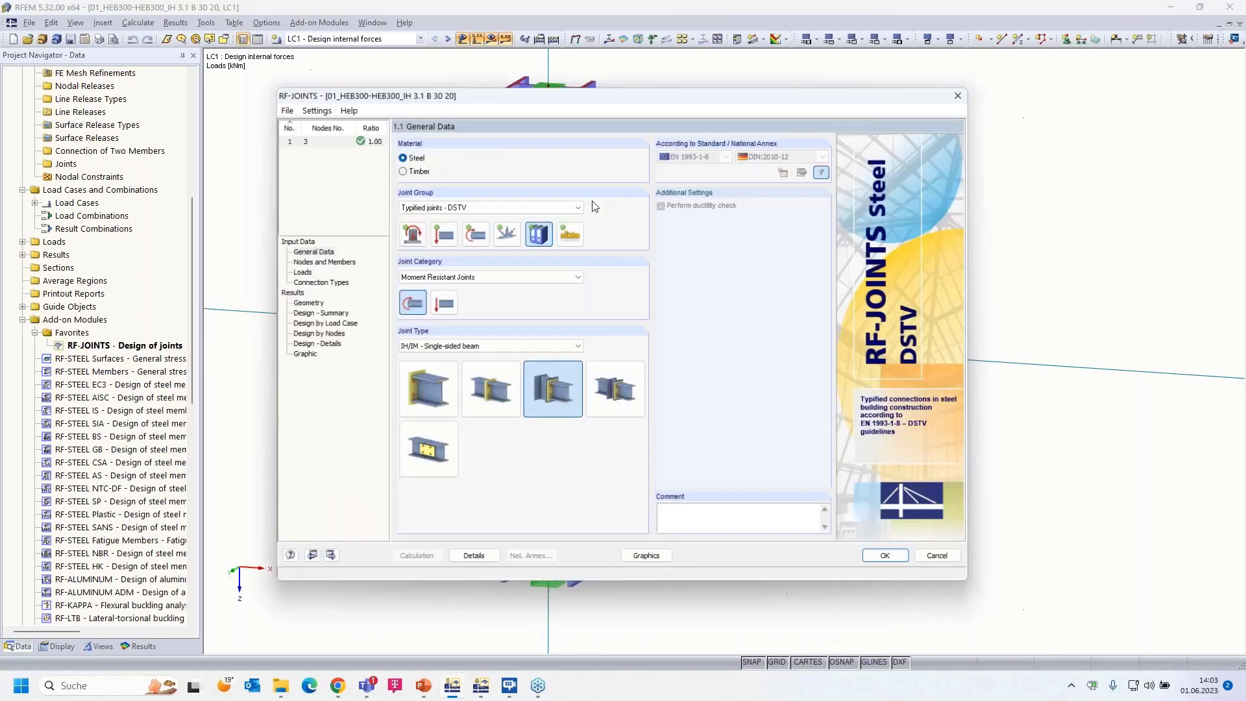
{"action": "left_click_drag", "start_coordinate": [748, 90], "coordinate": [731, 93]}
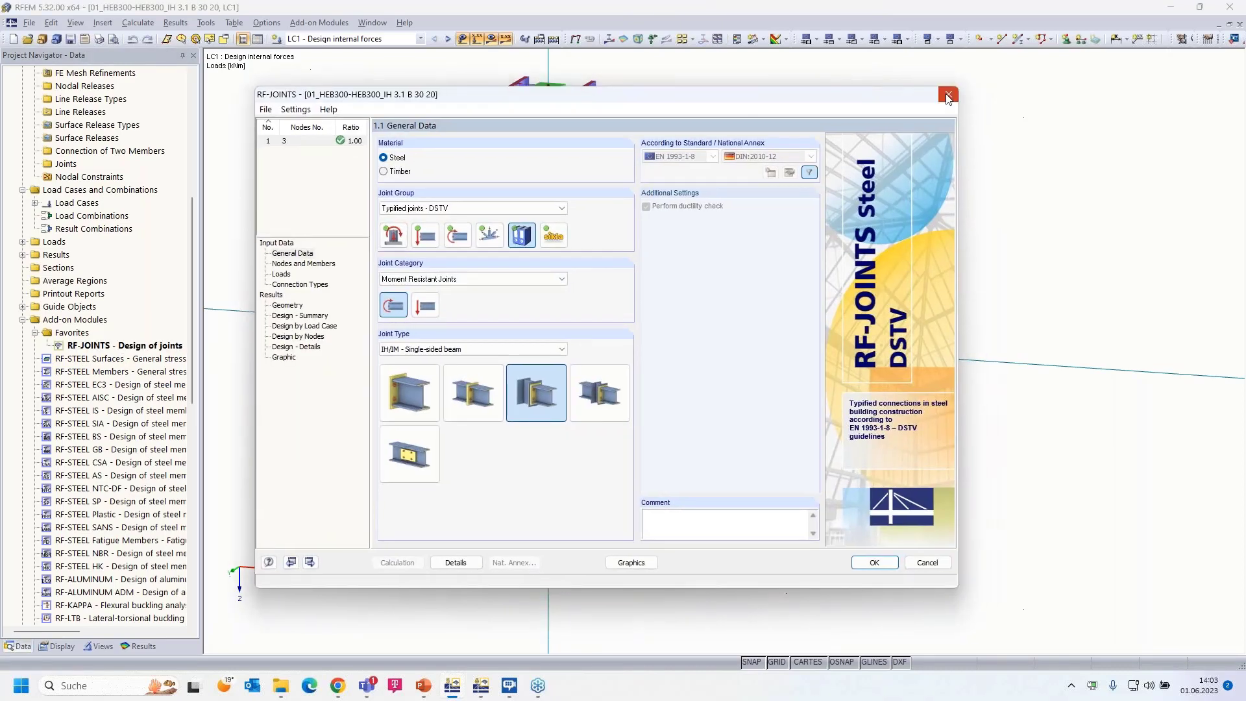
{"action": "left_click", "coordinate": [949, 94]}
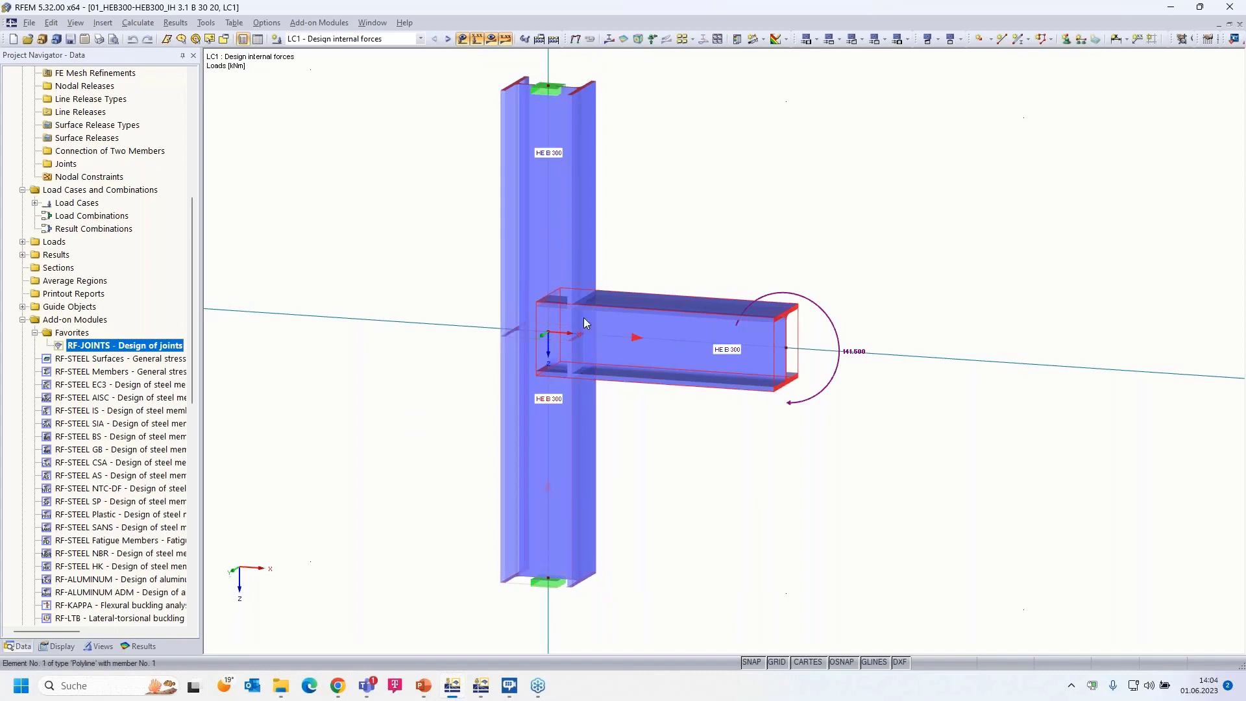
- Review the loads, geometry and design summary of the DSTV joint in RF-JOINTS, including the My resistance check
{"action": "double_click", "coordinate": [121, 347]}
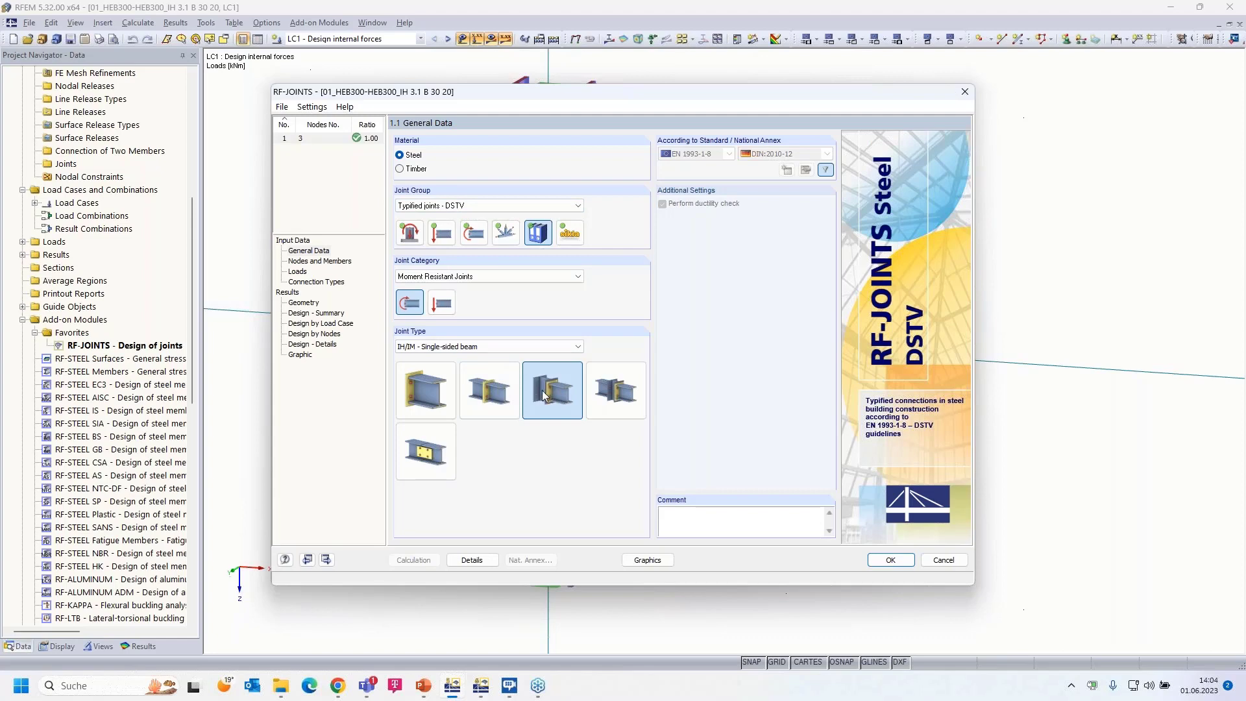
{"action": "left_click", "coordinate": [297, 272]}
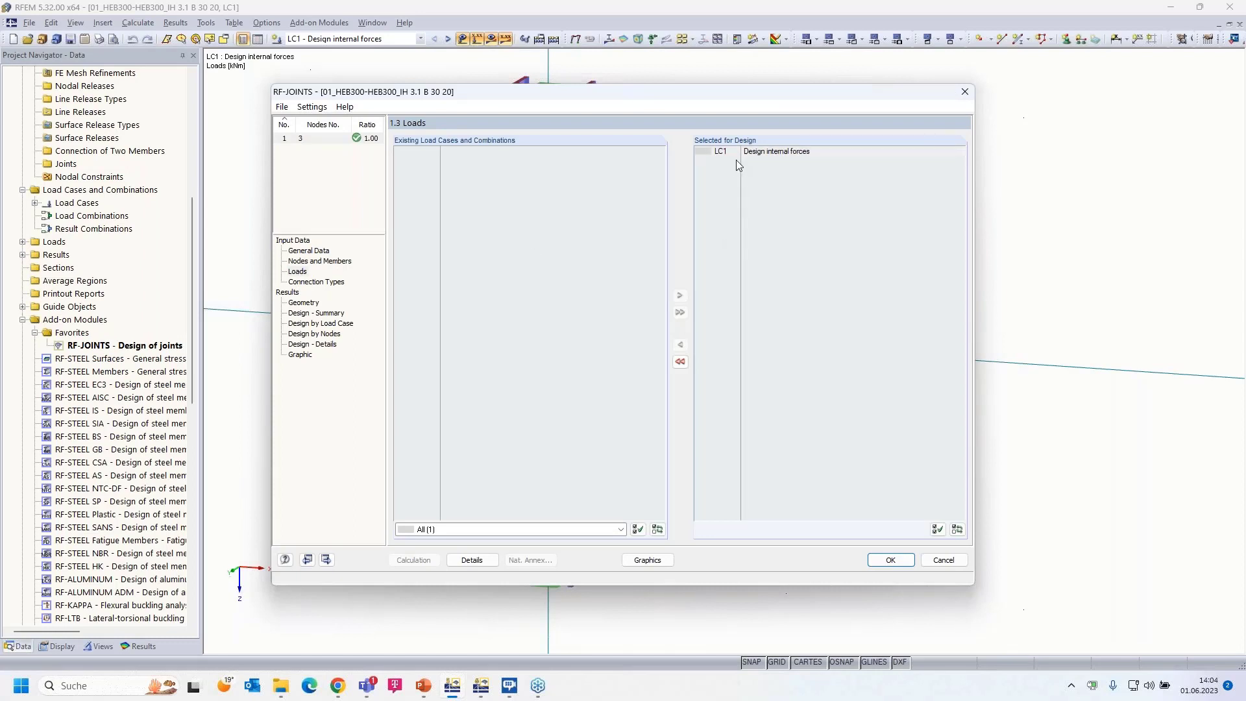
{"action": "left_click", "coordinate": [313, 314]}
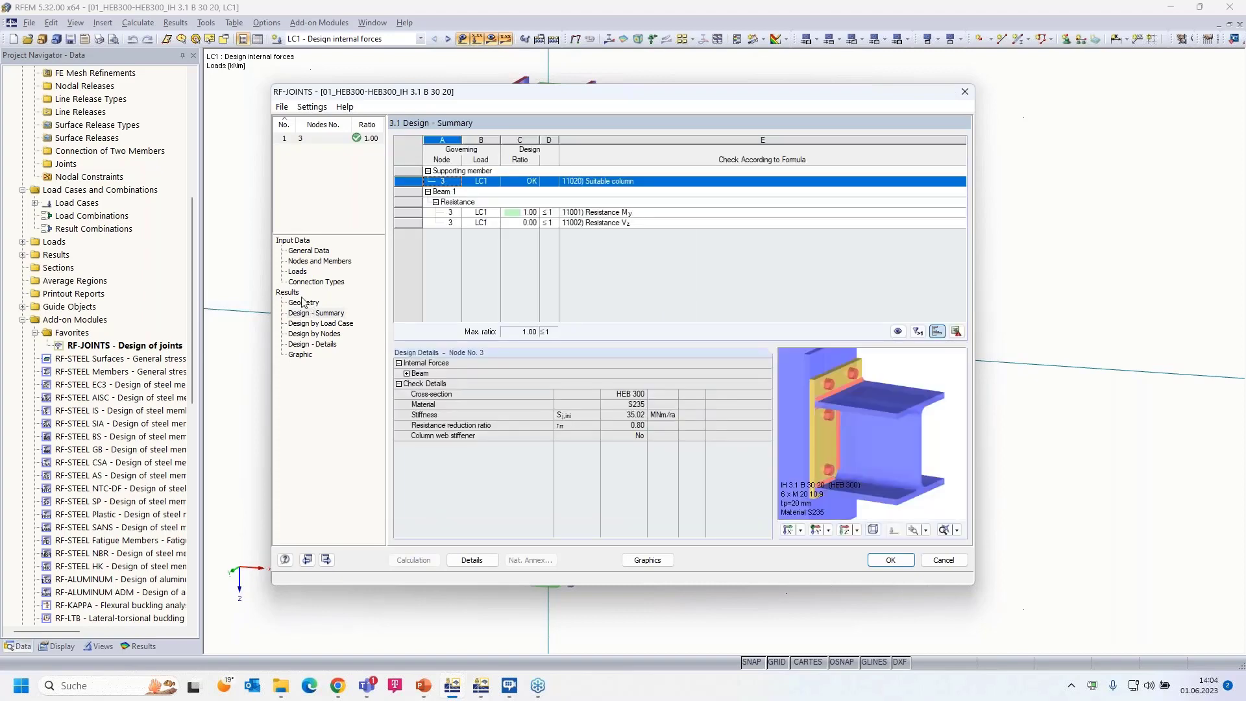
{"action": "left_click", "coordinate": [305, 304]}
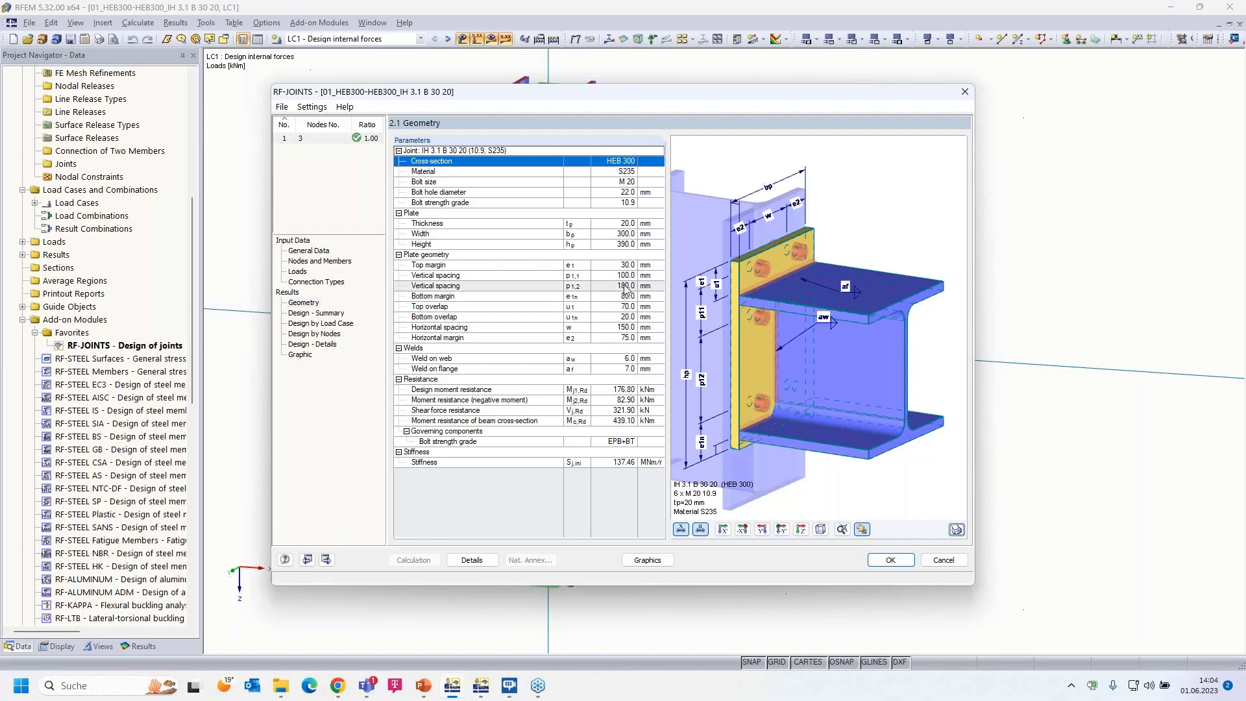
{"action": "left_click", "coordinate": [313, 314]}
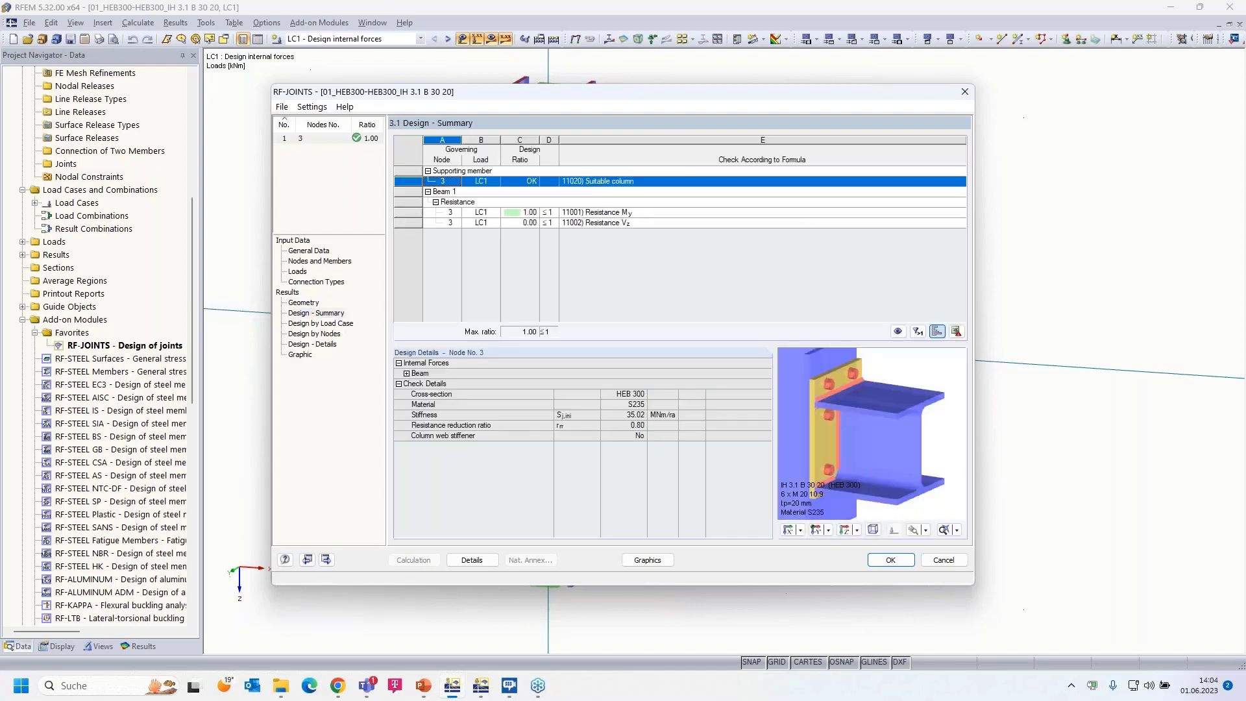
{"action": "left_click", "coordinate": [531, 214]}
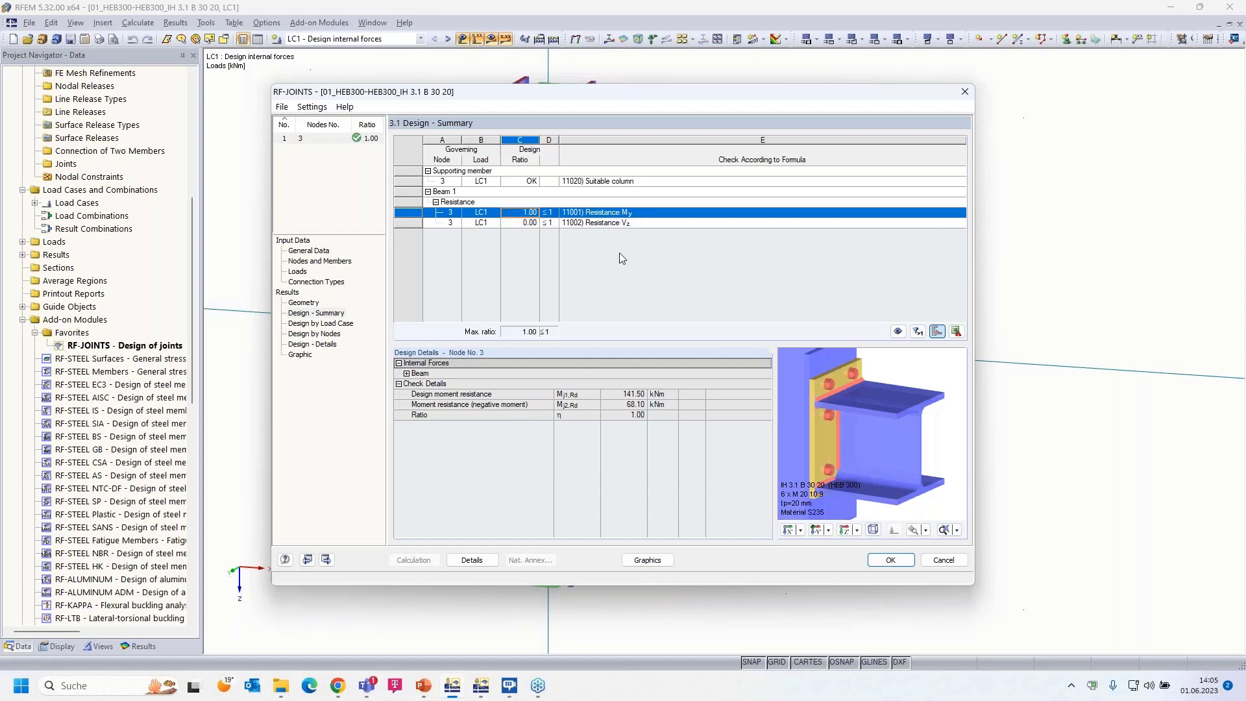
{"action": "left_click", "coordinate": [943, 560]}
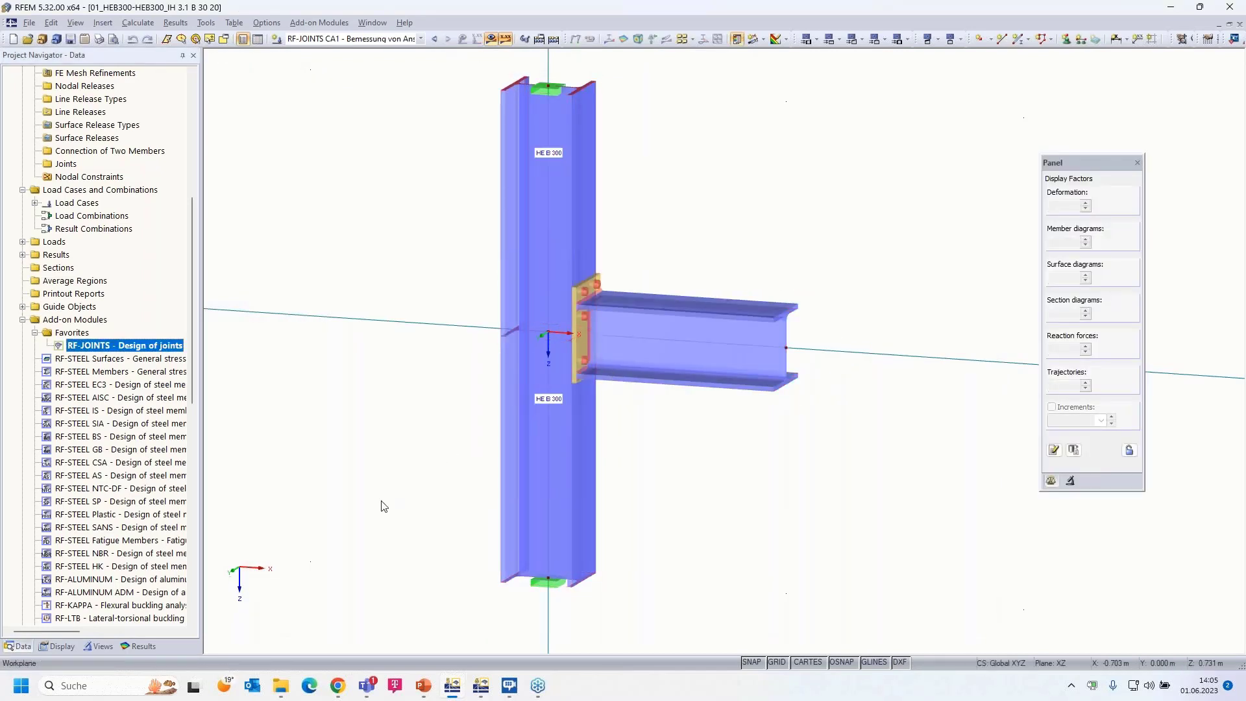
- Switch to RFEM 6 with the model 01_HEB300-HEB300_IH 3.1 B 30 20 to work on the column-beam connection
{"action": "left_click", "coordinate": [481, 693]}
{"action": "scroll", "coordinate": [582, 404], "scroll_direction": "down", "scroll_amount": 3}
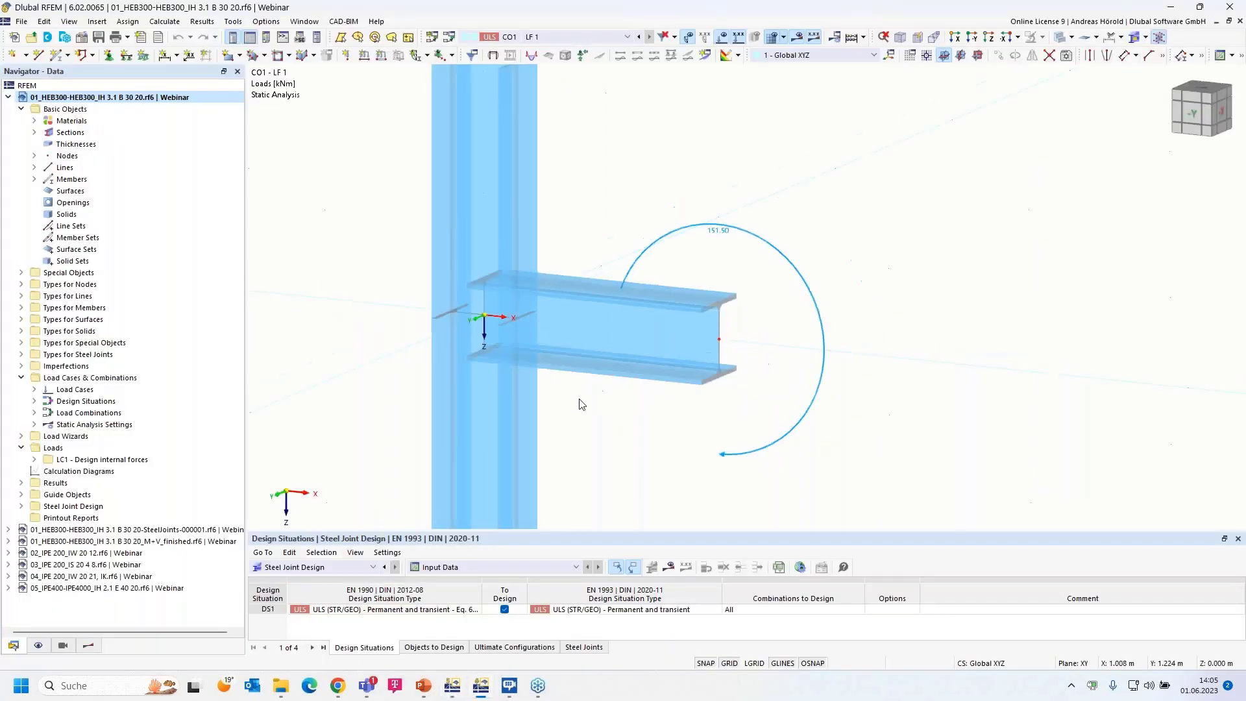
{"action": "scroll", "coordinate": [582, 404], "scroll_direction": "up", "scroll_amount": 3}
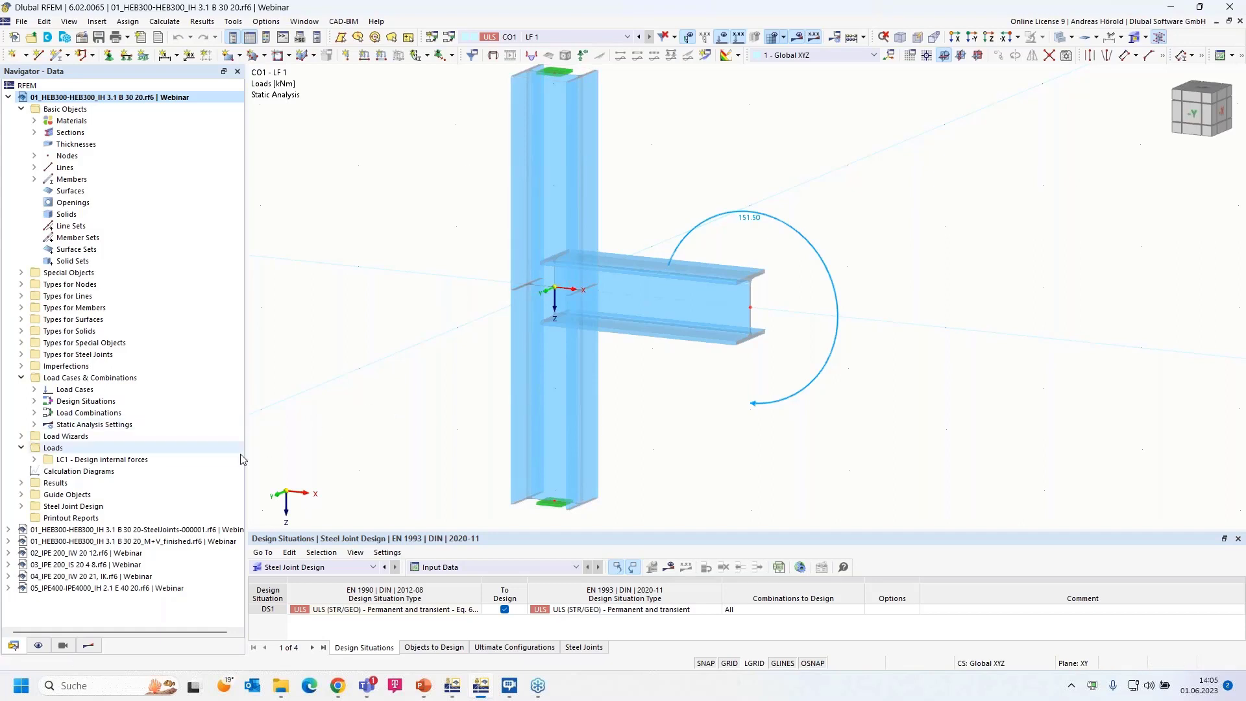
- Review the settings of design situation DS1, load case LC1 and load combination CO1 without changing them
{"action": "left_click", "coordinate": [34, 401]}
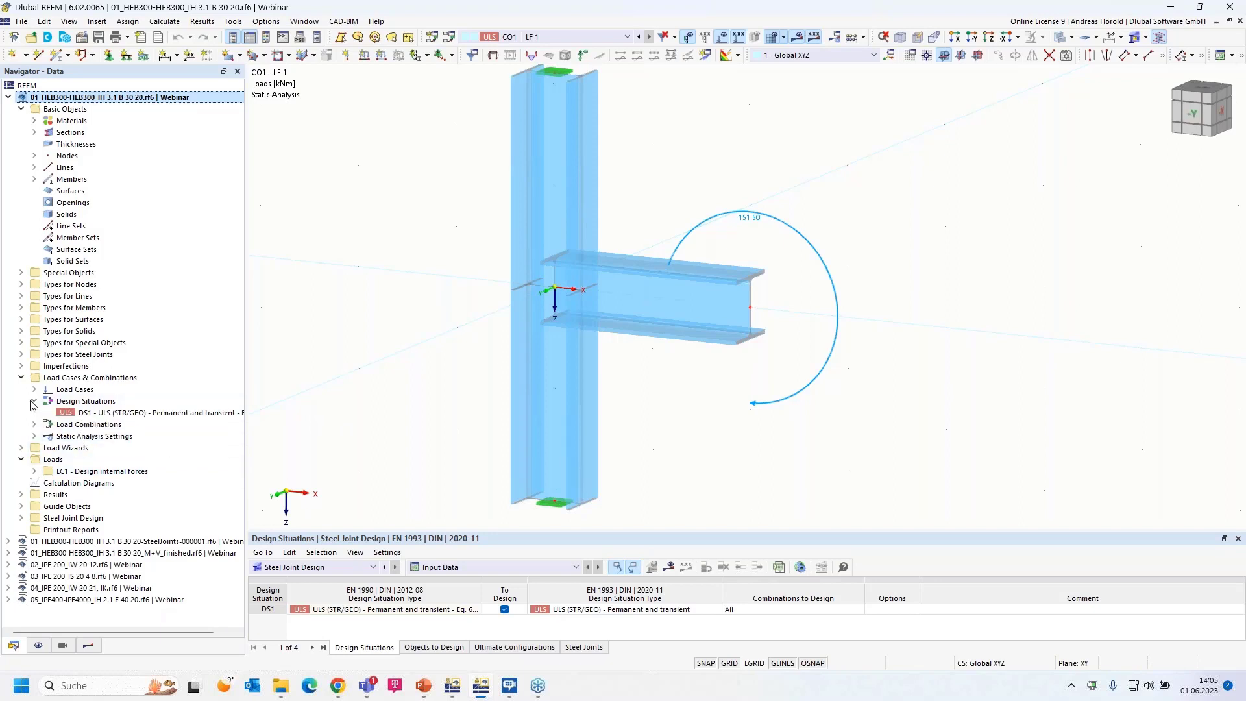
{"action": "double_click", "coordinate": [135, 416]}
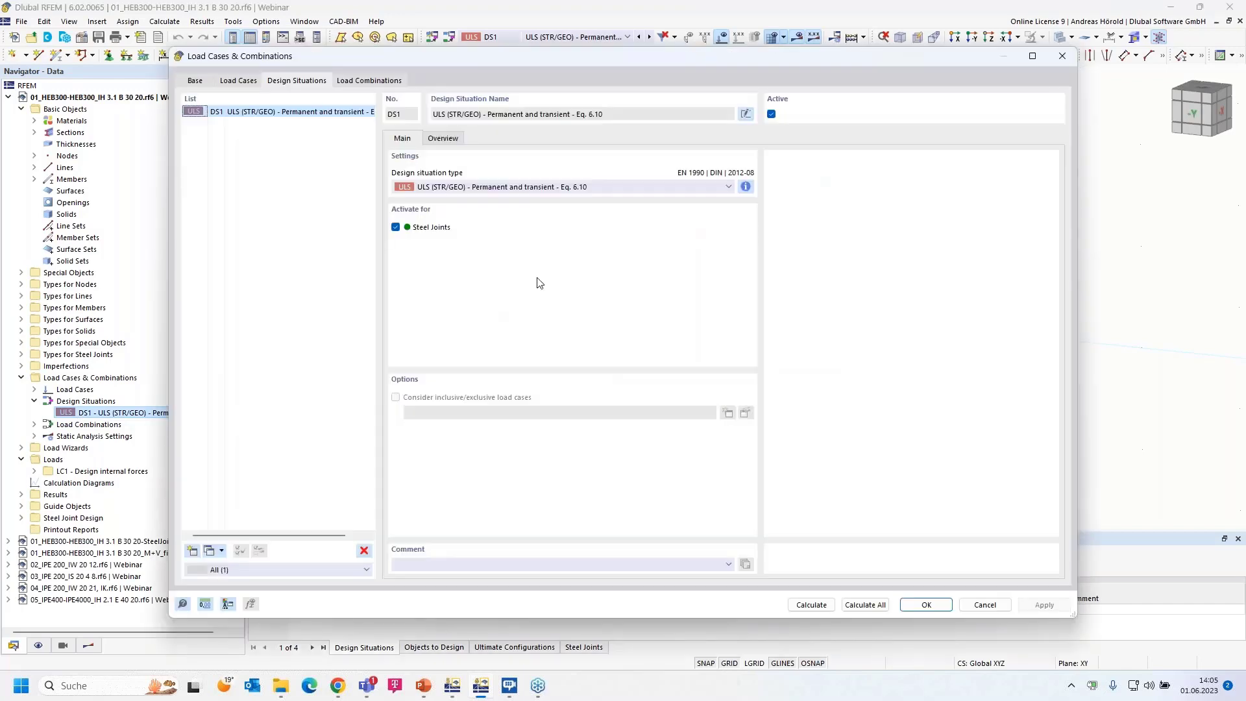
{"action": "left_click", "coordinate": [233, 83]}
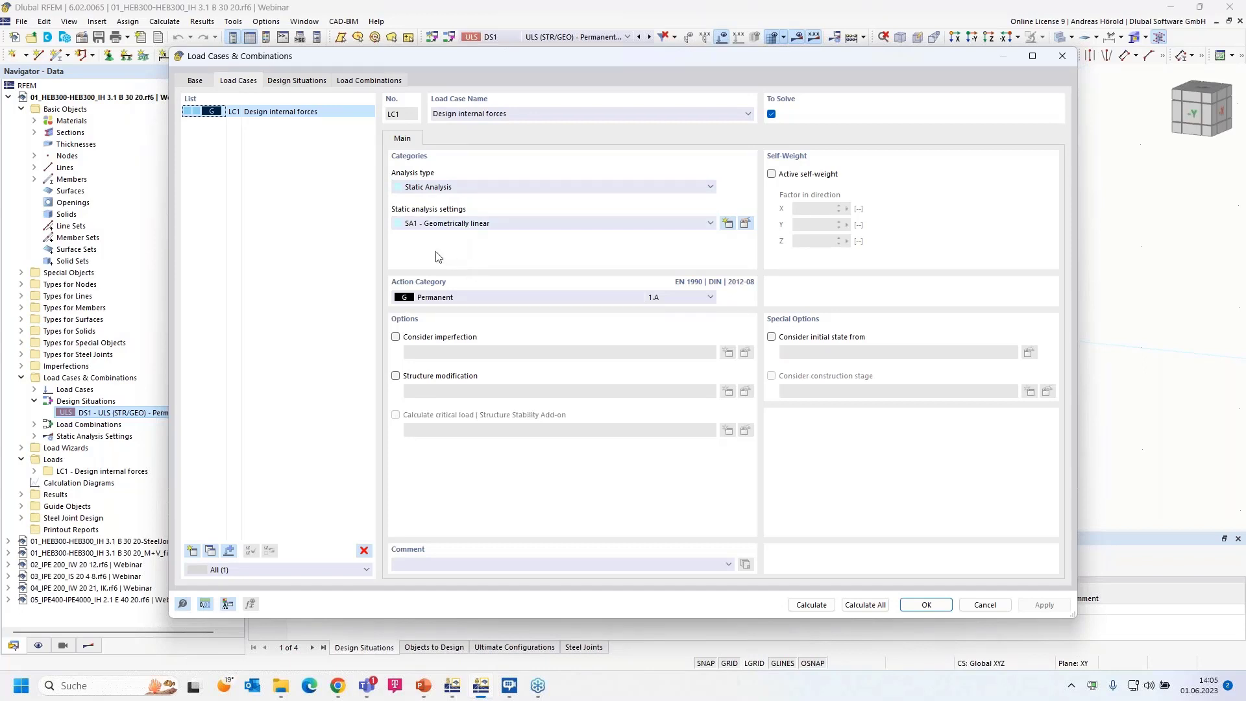
{"action": "left_click", "coordinate": [371, 80]}
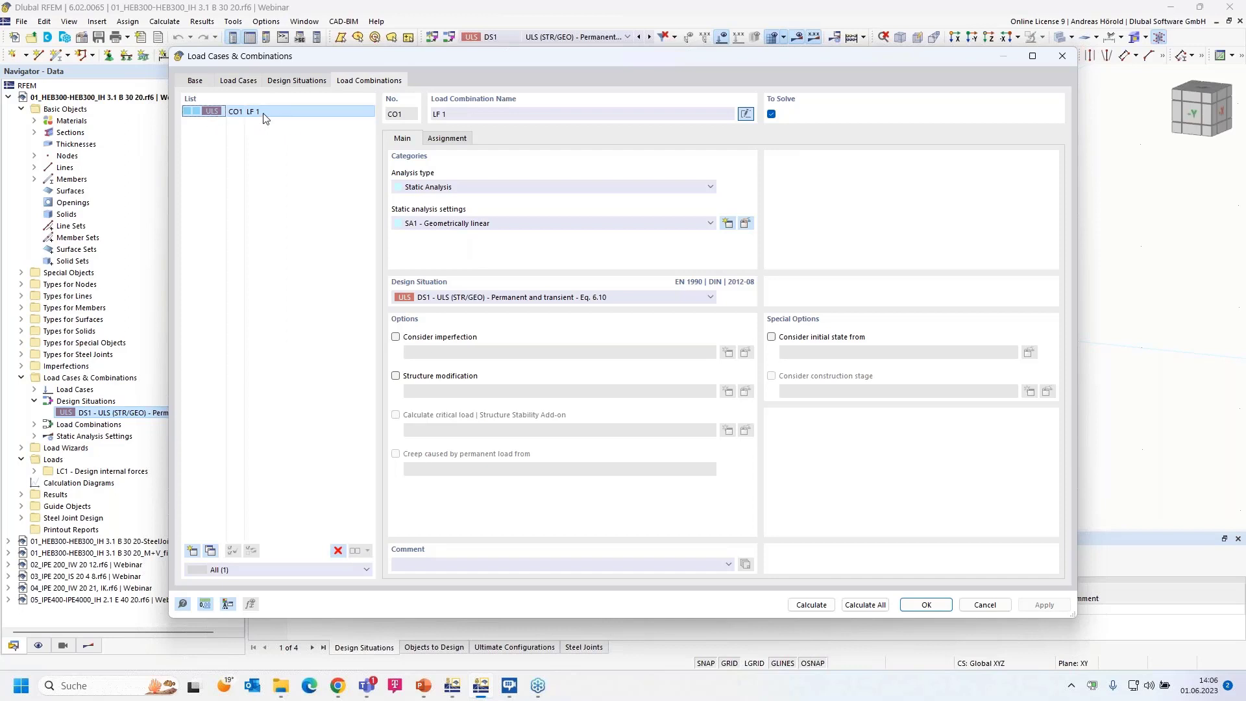
{"action": "left_click", "coordinate": [289, 81]}
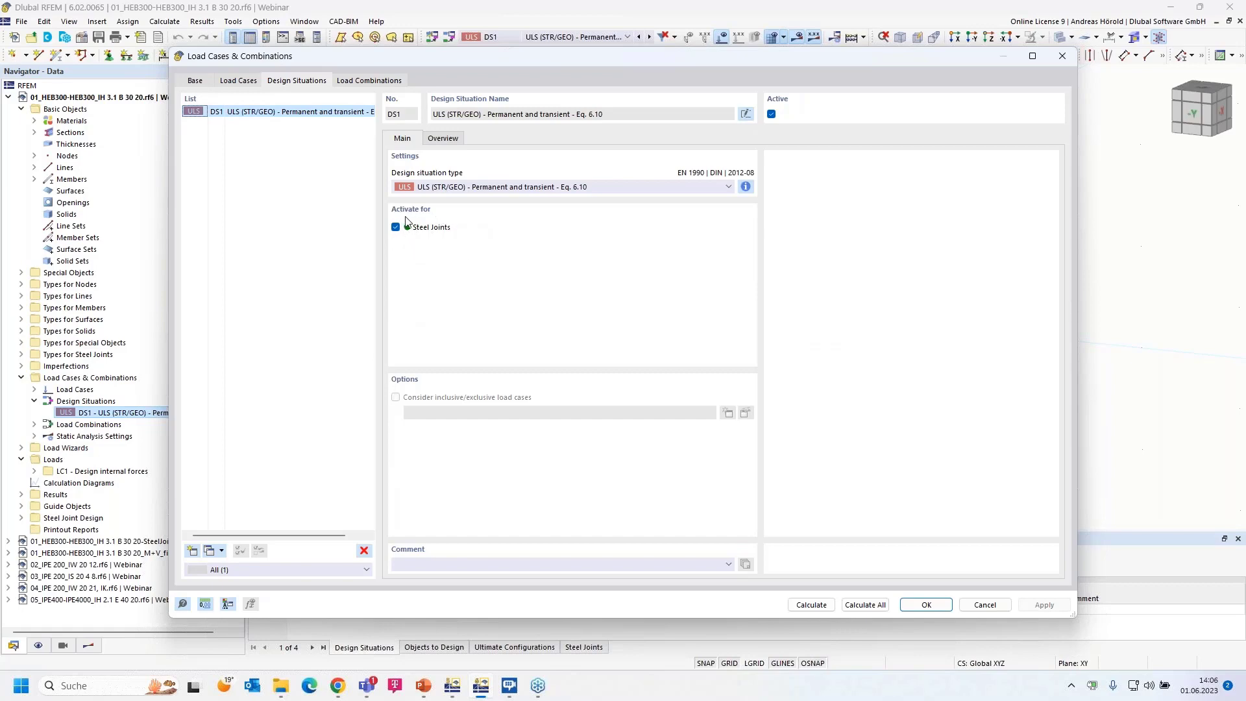
{"action": "left_click", "coordinate": [995, 606]}
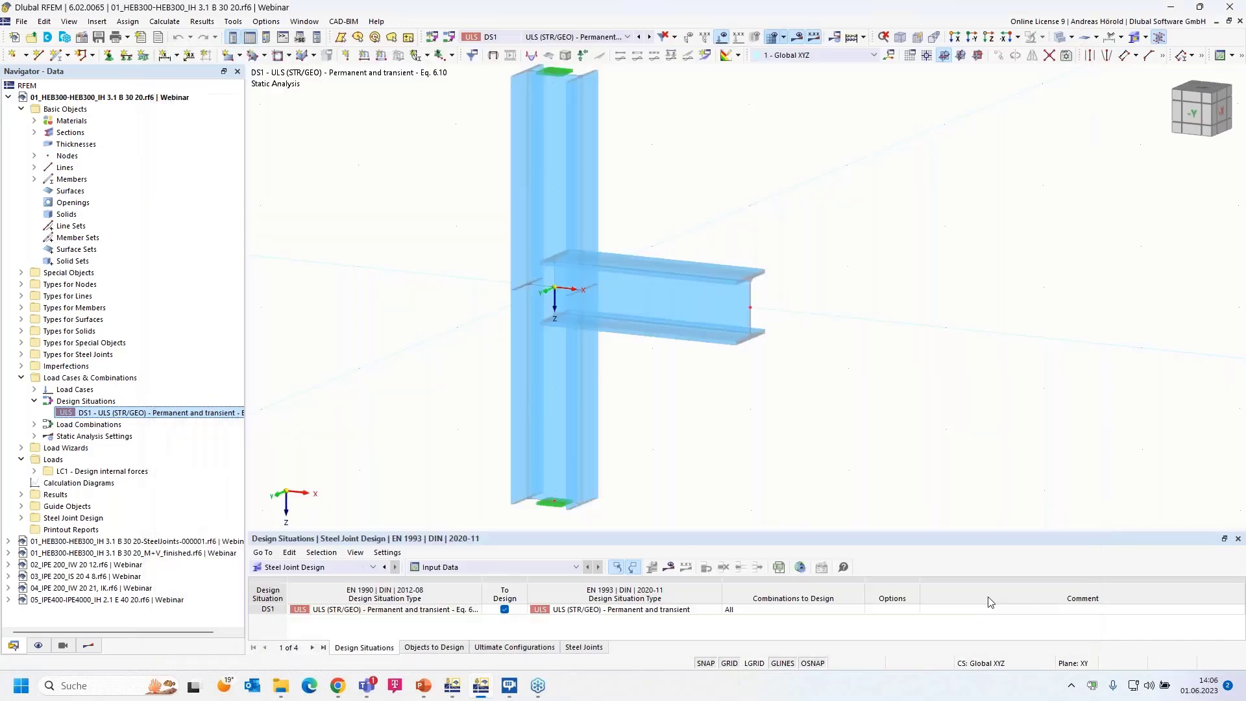
- Check which design add-ons are activated in the model's base data, leaving the settings as they are
{"action": "left_click", "coordinate": [81, 38]}
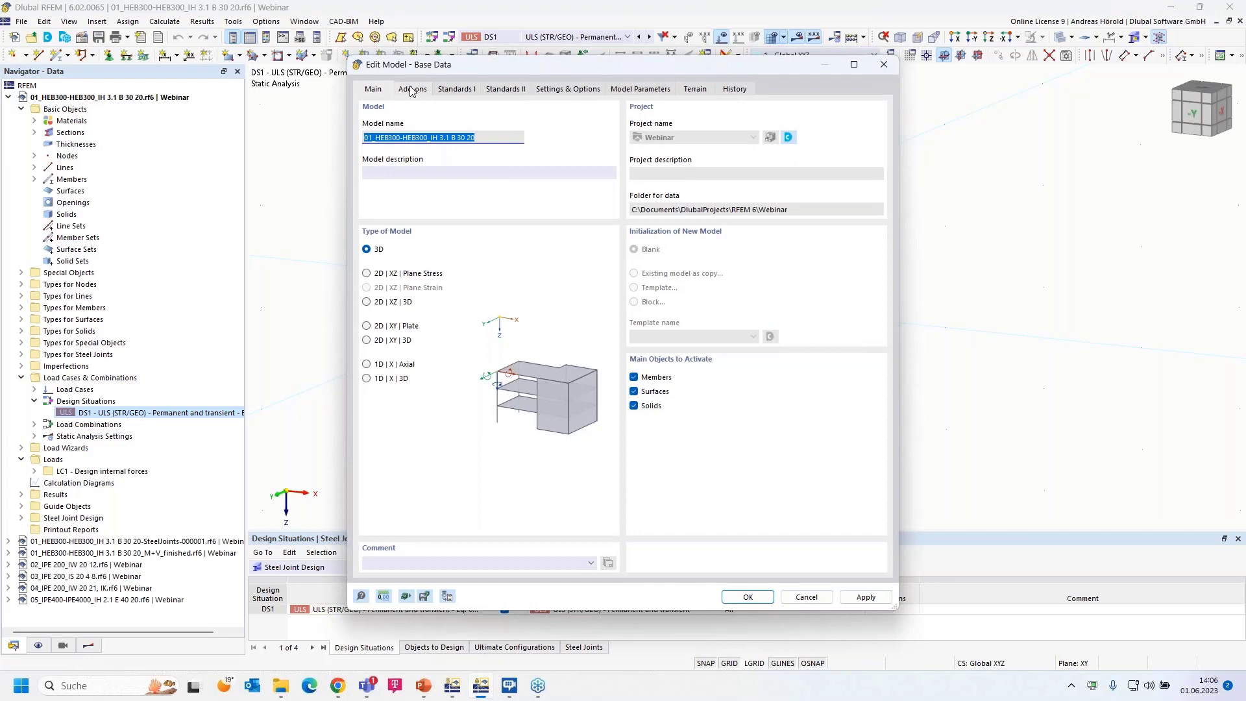
{"action": "left_click", "coordinate": [412, 90]}
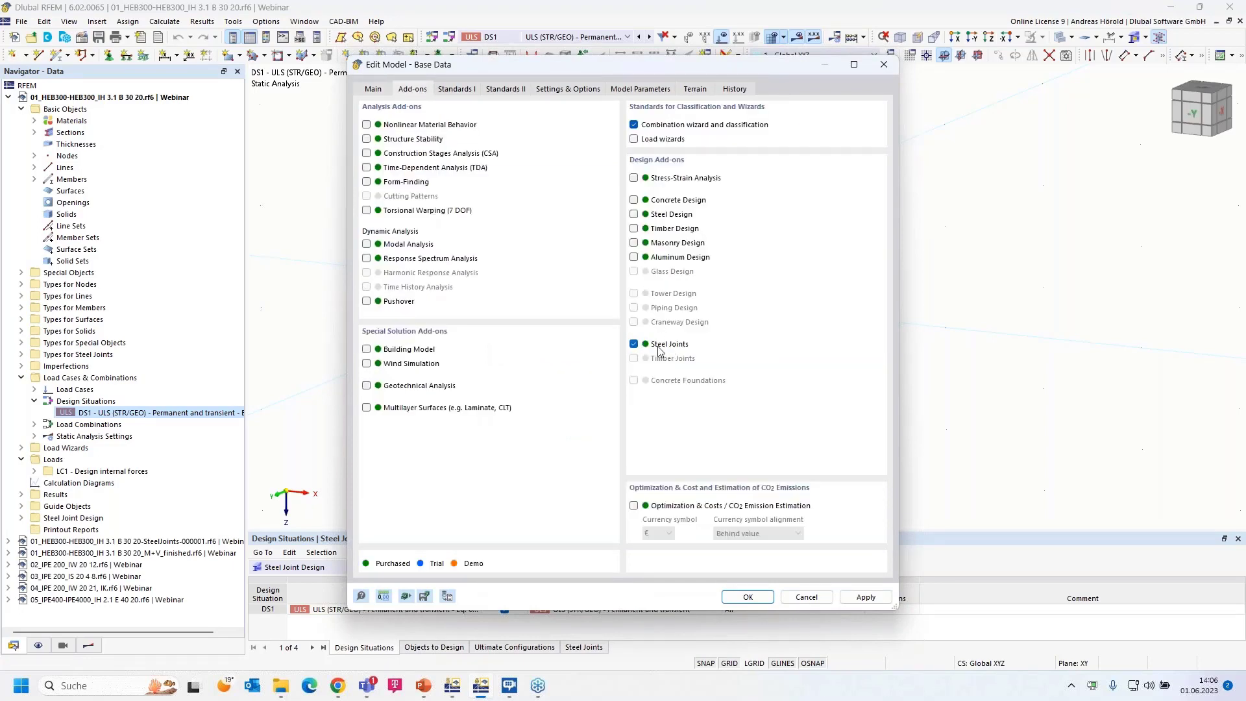
{"action": "left_click", "coordinate": [806, 598]}
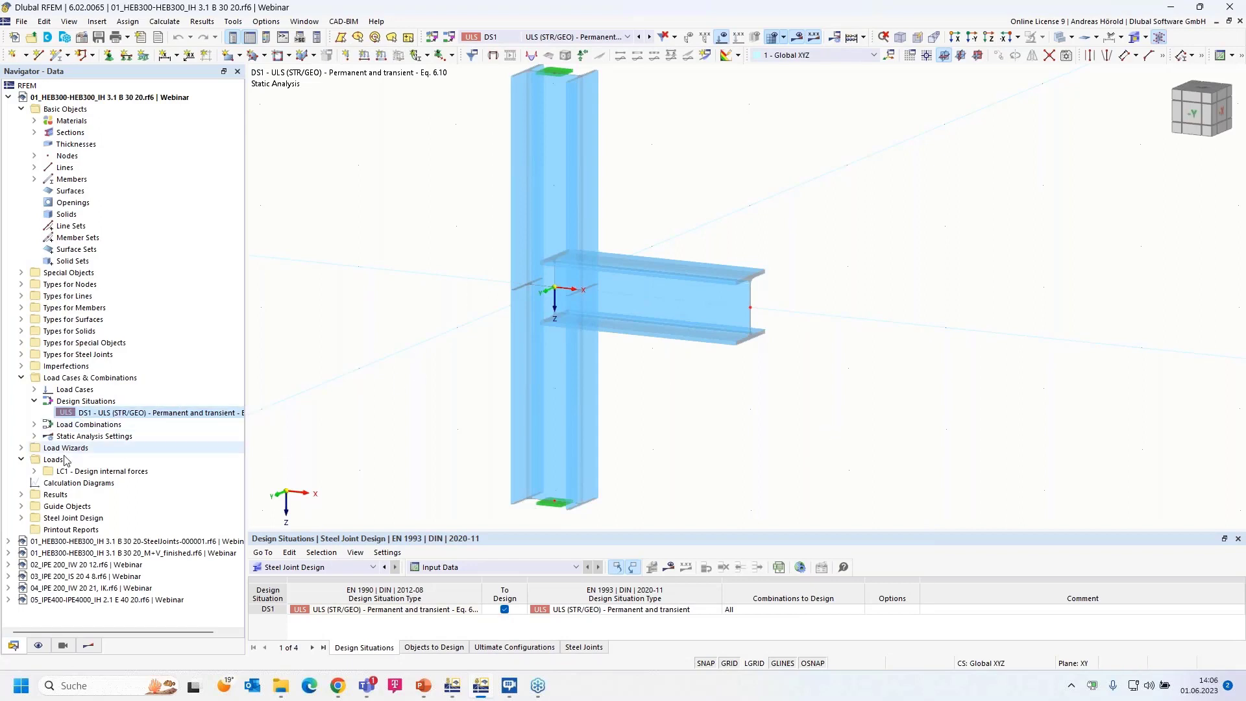
- Create a new steel joint and assign it to node 3, where the beam meets the column
{"action": "left_click", "coordinate": [23, 354]}
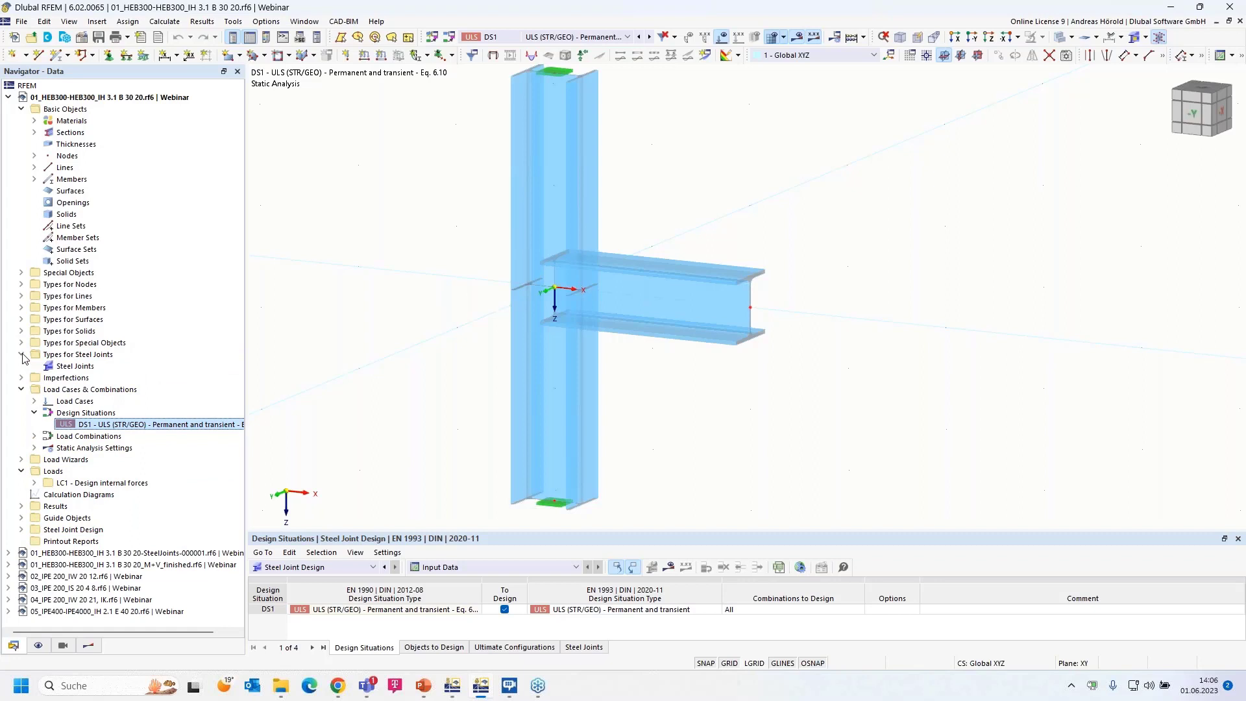
{"action": "left_click", "coordinate": [69, 368]}
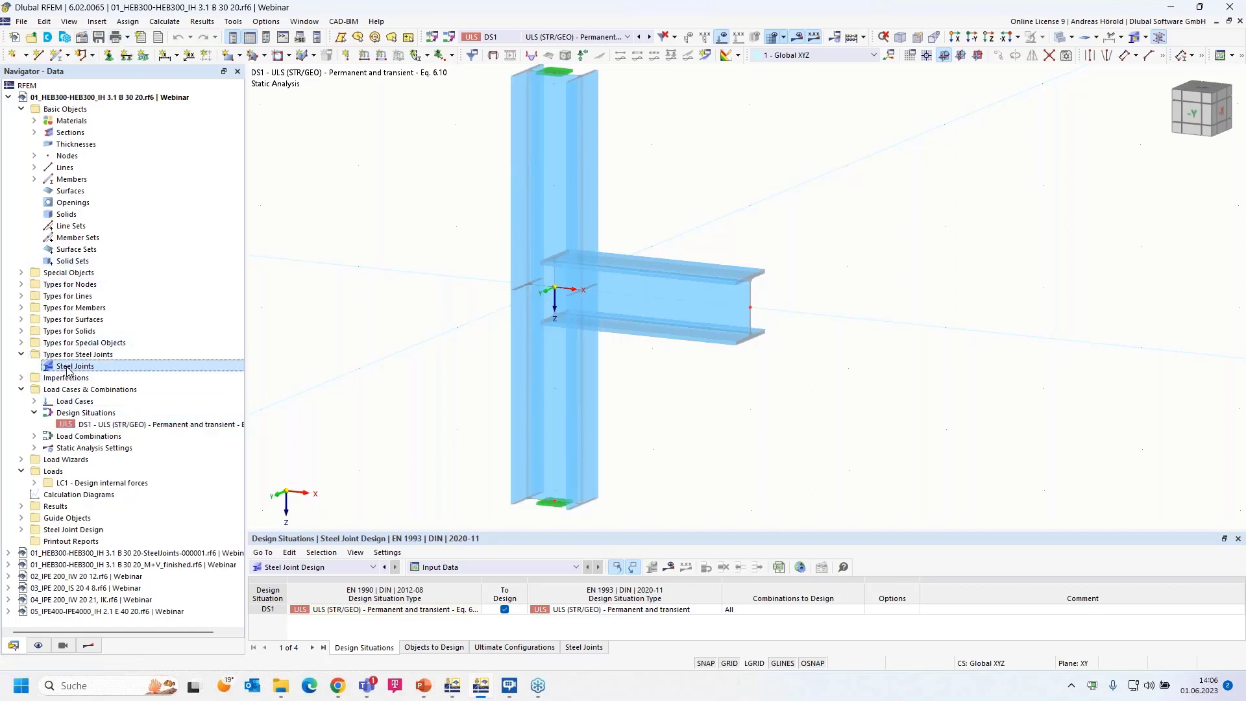
{"action": "double_click", "coordinate": [69, 367]}
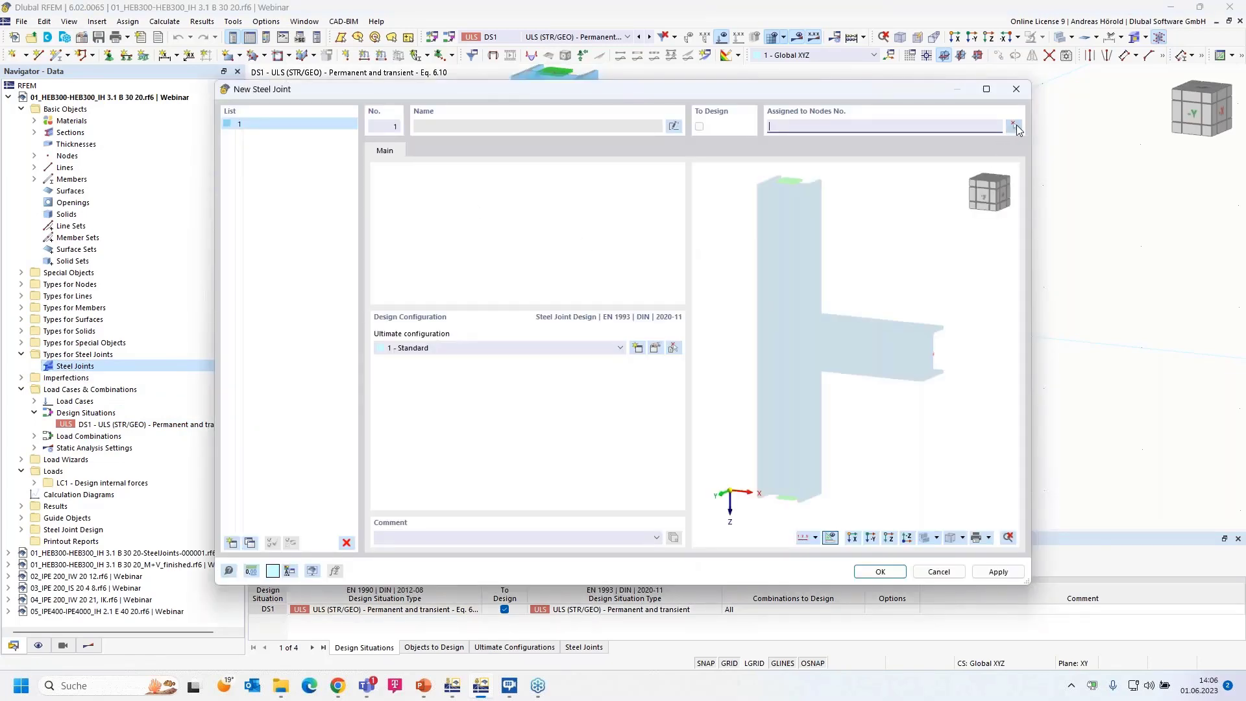
{"action": "left_click", "coordinate": [1014, 127]}
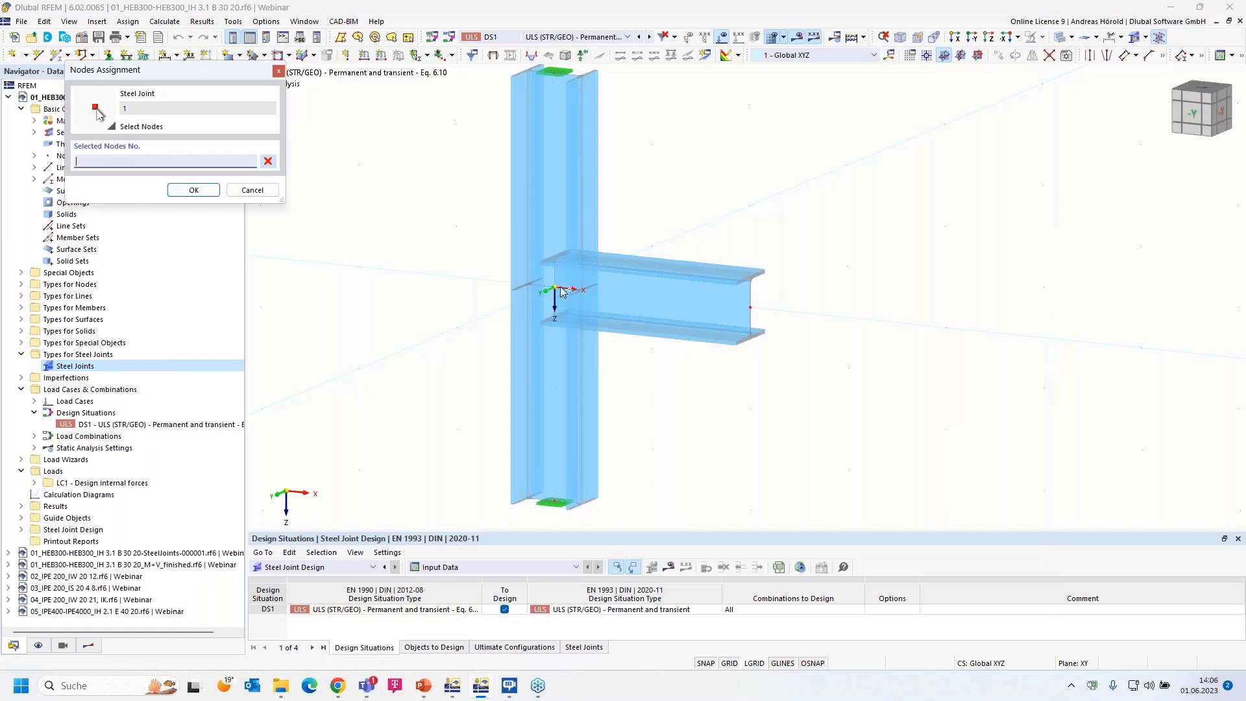
{"action": "left_click", "coordinate": [555, 285]}
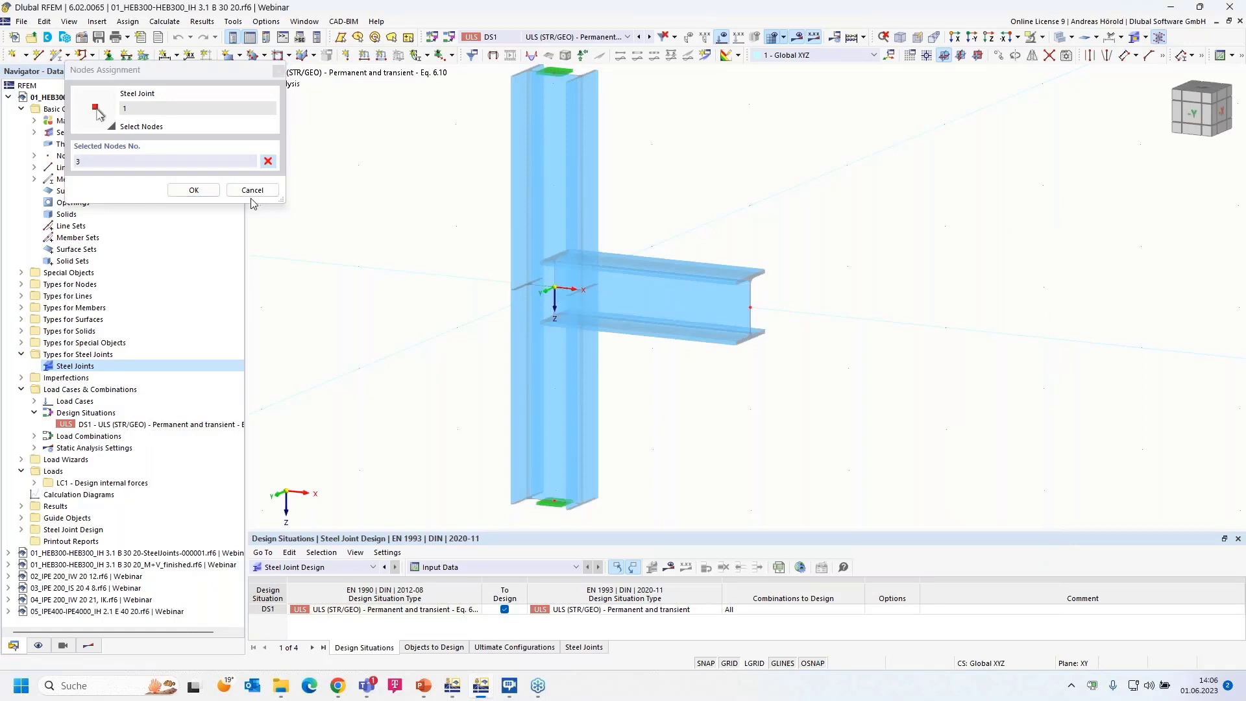
{"action": "left_click", "coordinate": [194, 190]}
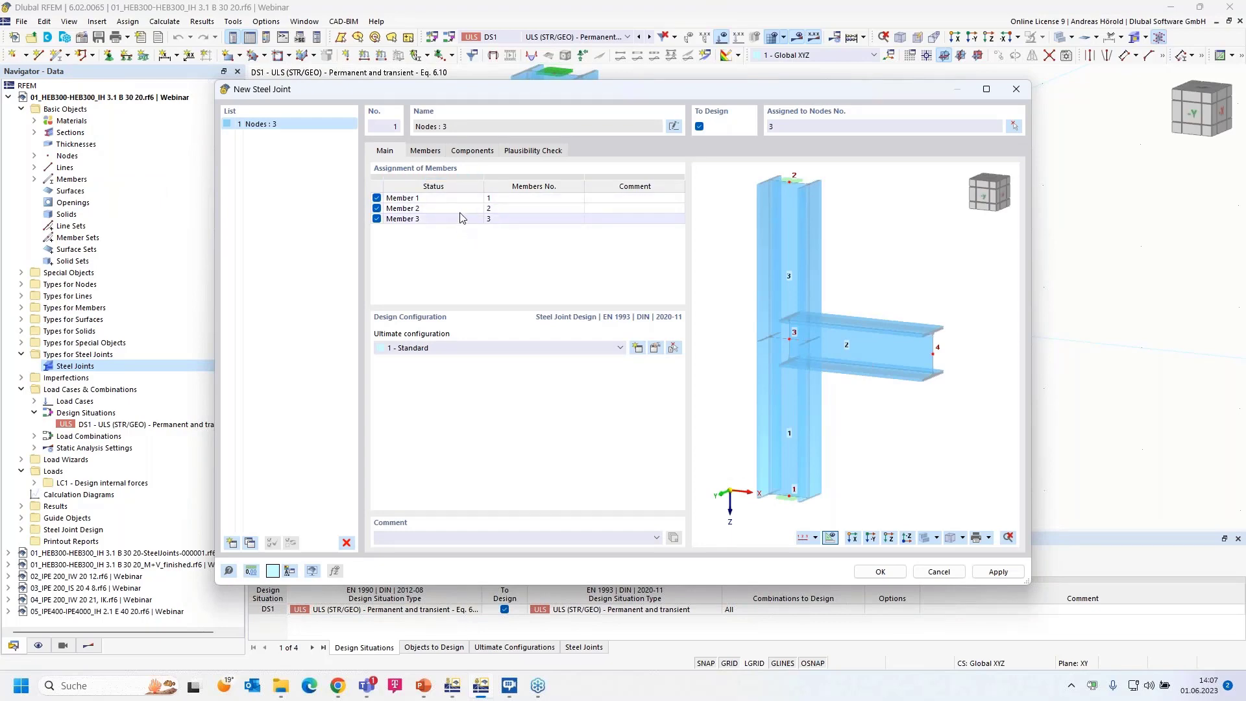
- Set the type of the joint's member 1, the lower column part, to Continuous
{"action": "left_click", "coordinate": [427, 152]}
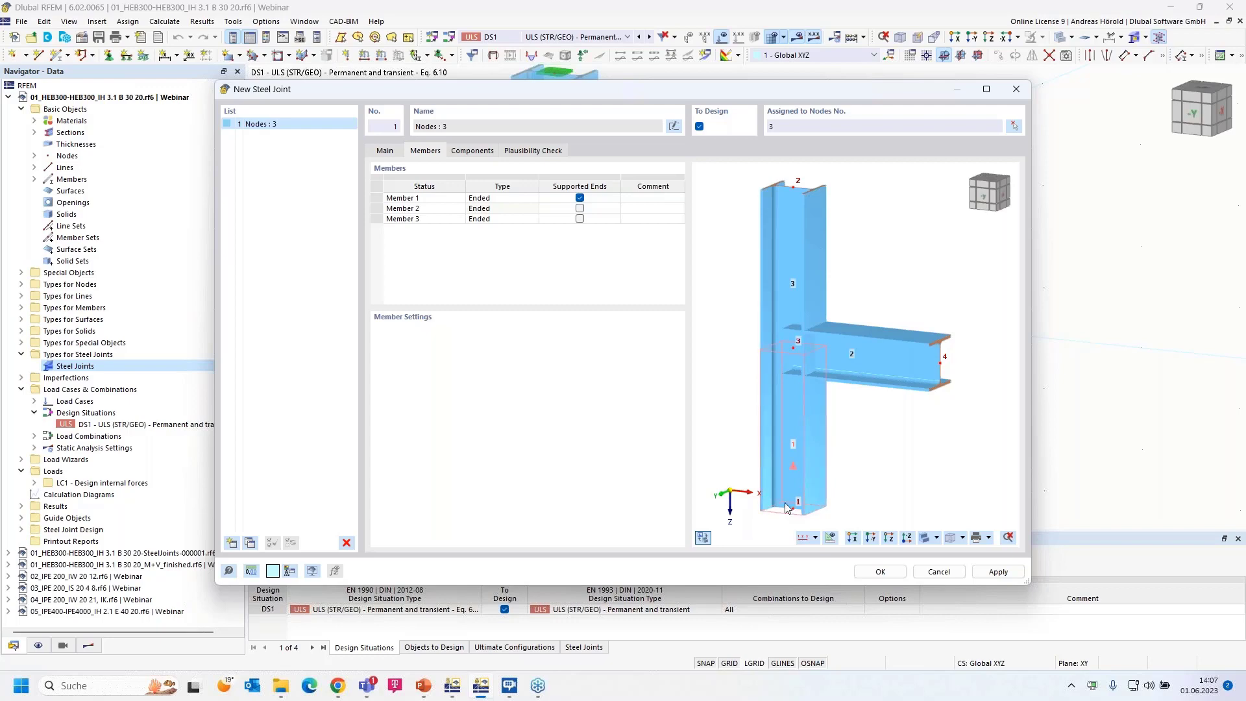
{"action": "left_click", "coordinate": [530, 201]}
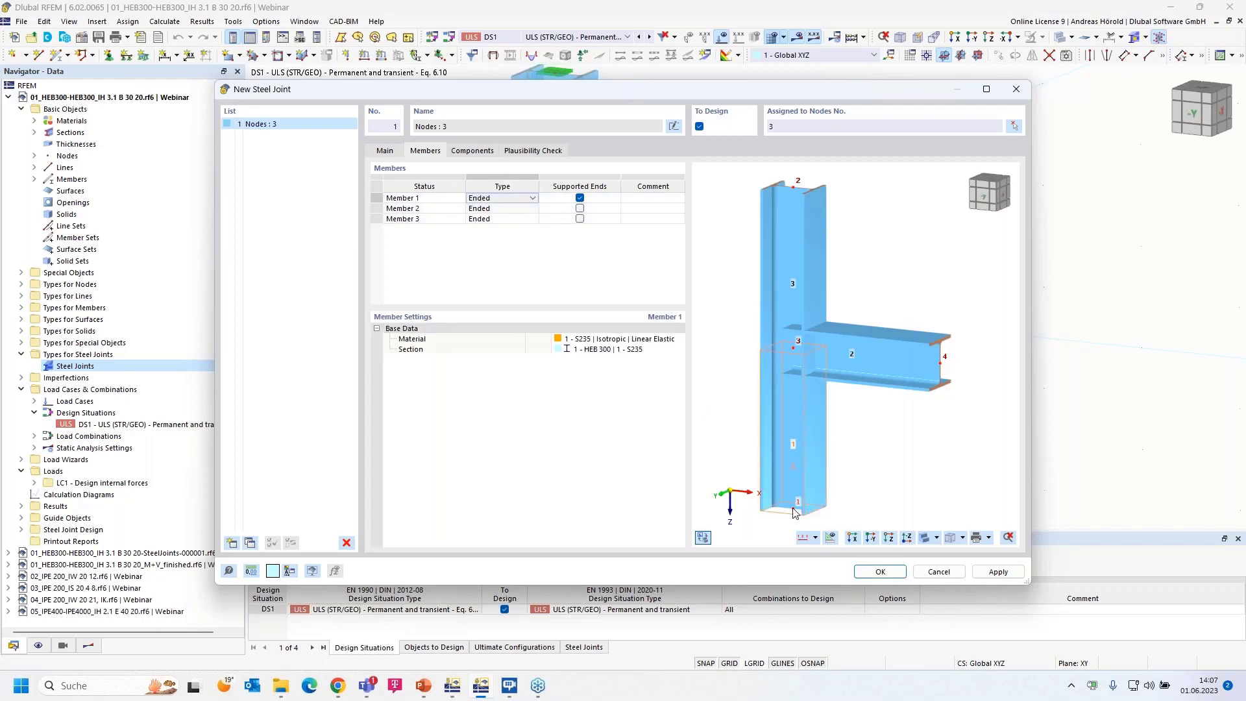
{"action": "left_click", "coordinate": [531, 202]}
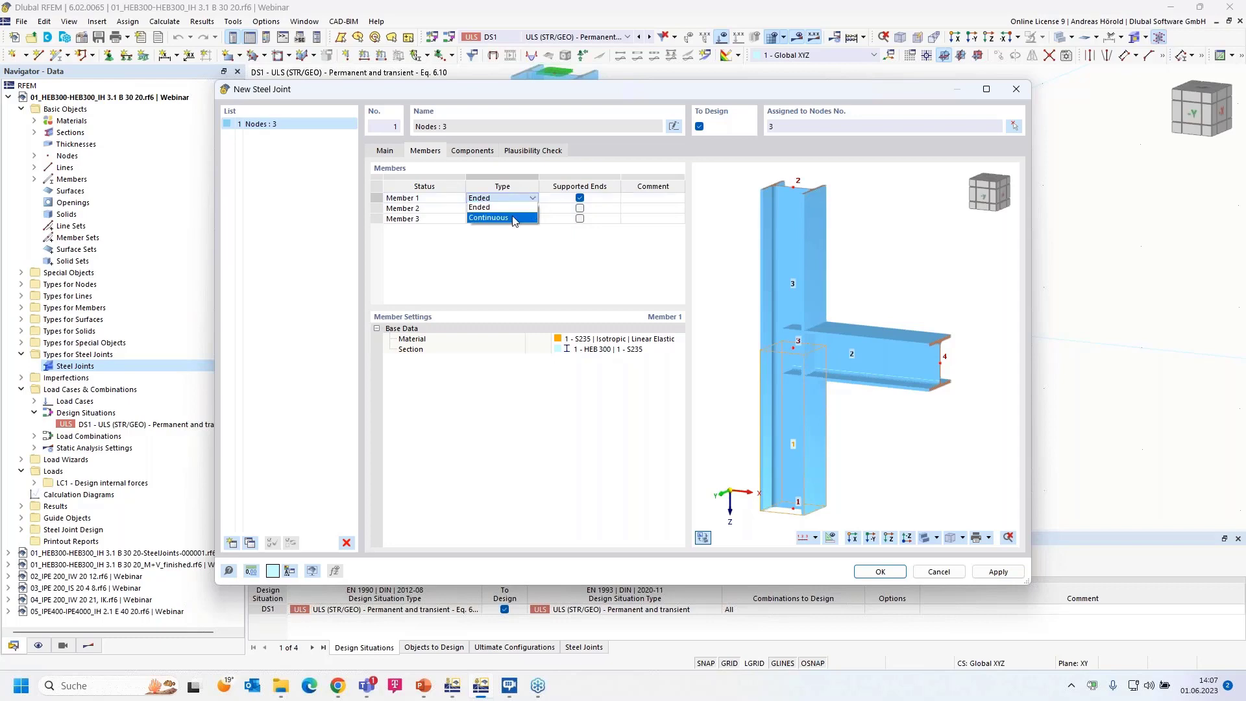
{"action": "left_click", "coordinate": [512, 218]}
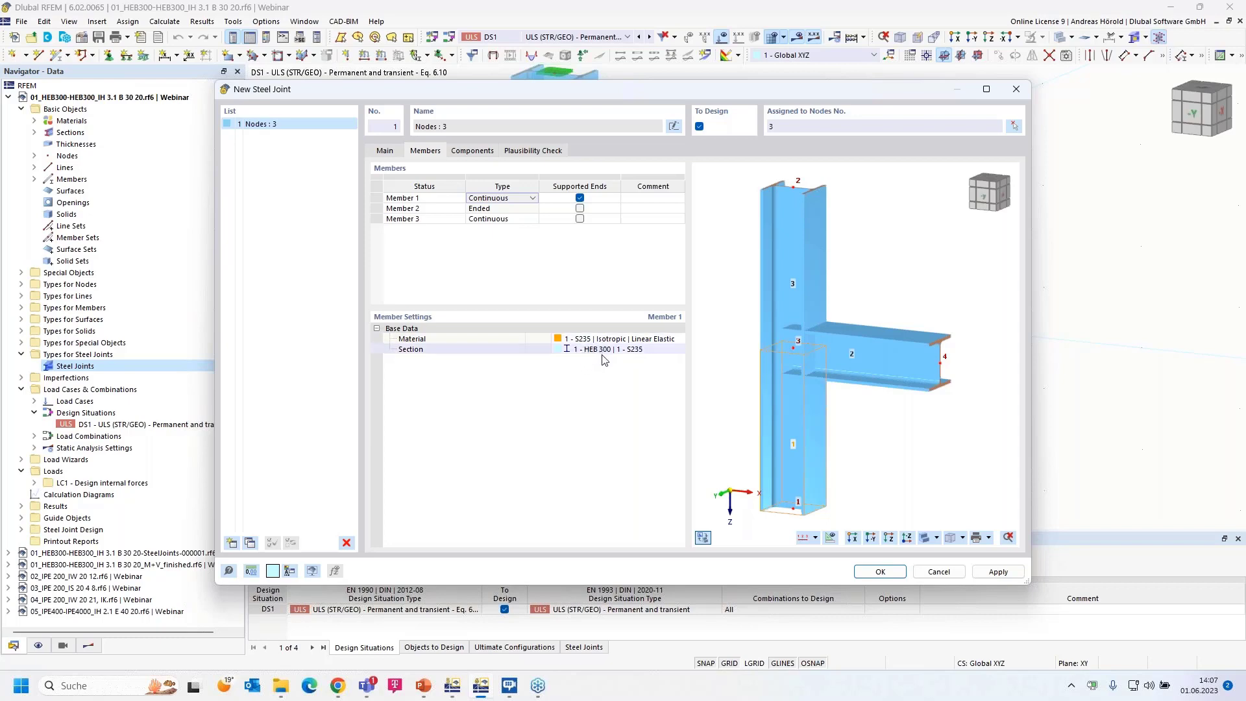
- Add an End Plate component to the steel joint and set its connected member 1 to Member 2
{"action": "left_click", "coordinate": [472, 152]}
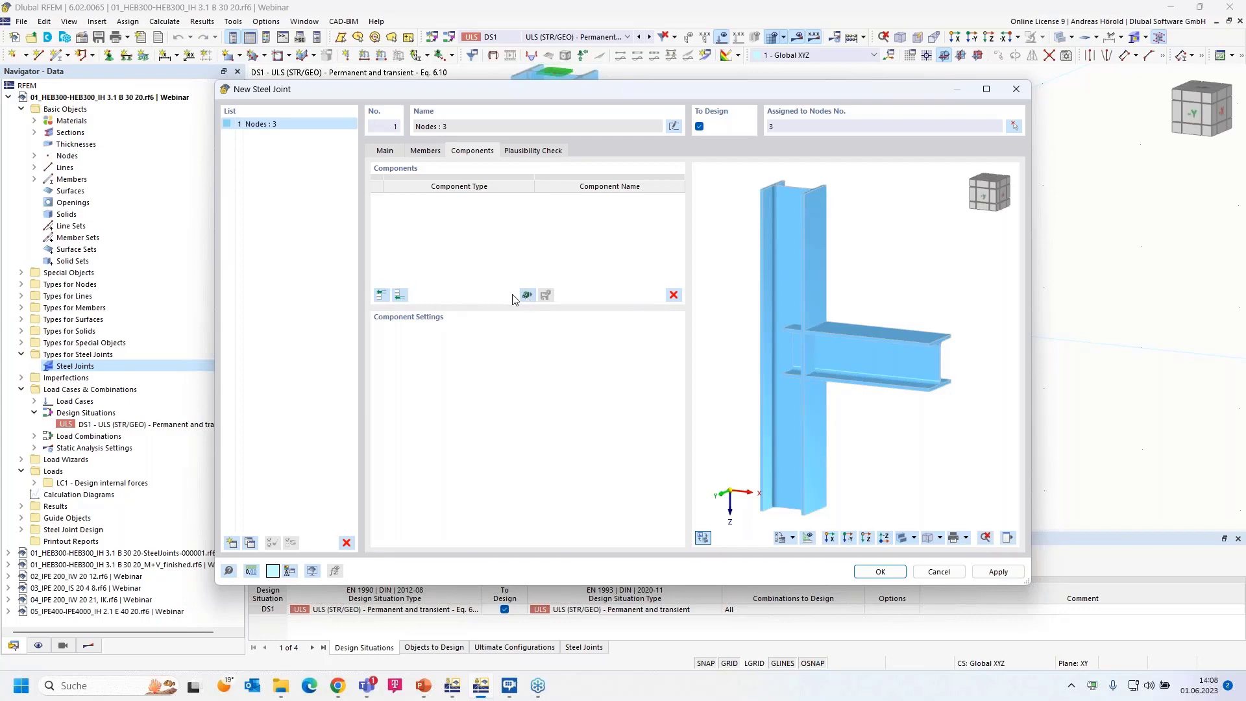
{"action": "left_click", "coordinate": [381, 296]}
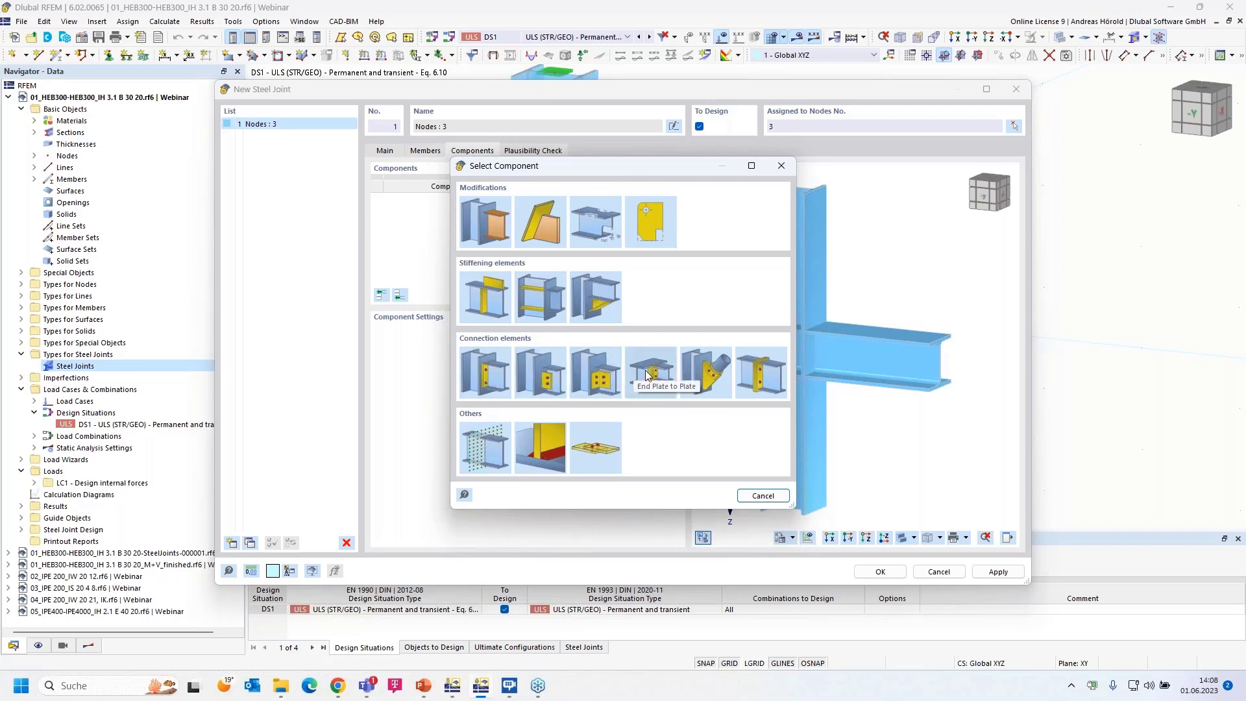
{"action": "left_click", "coordinate": [487, 375]}
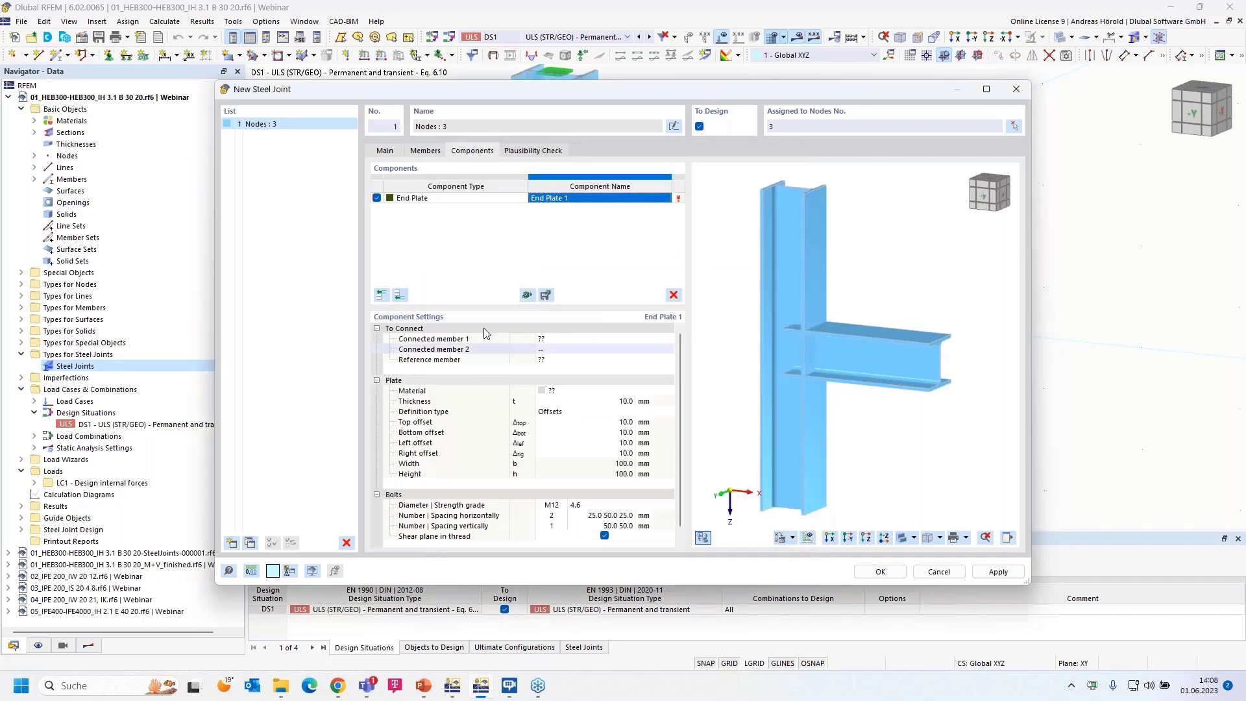
{"action": "left_click", "coordinate": [608, 339]}
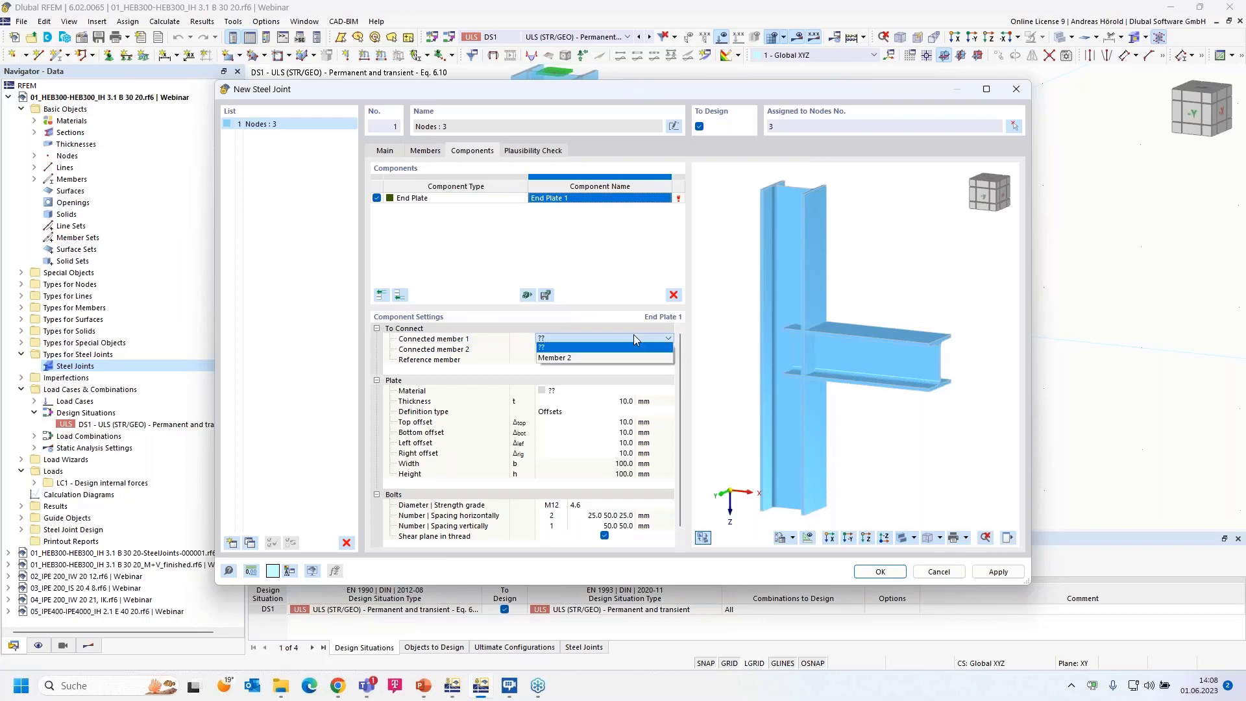
{"action": "left_click", "coordinate": [633, 337]}
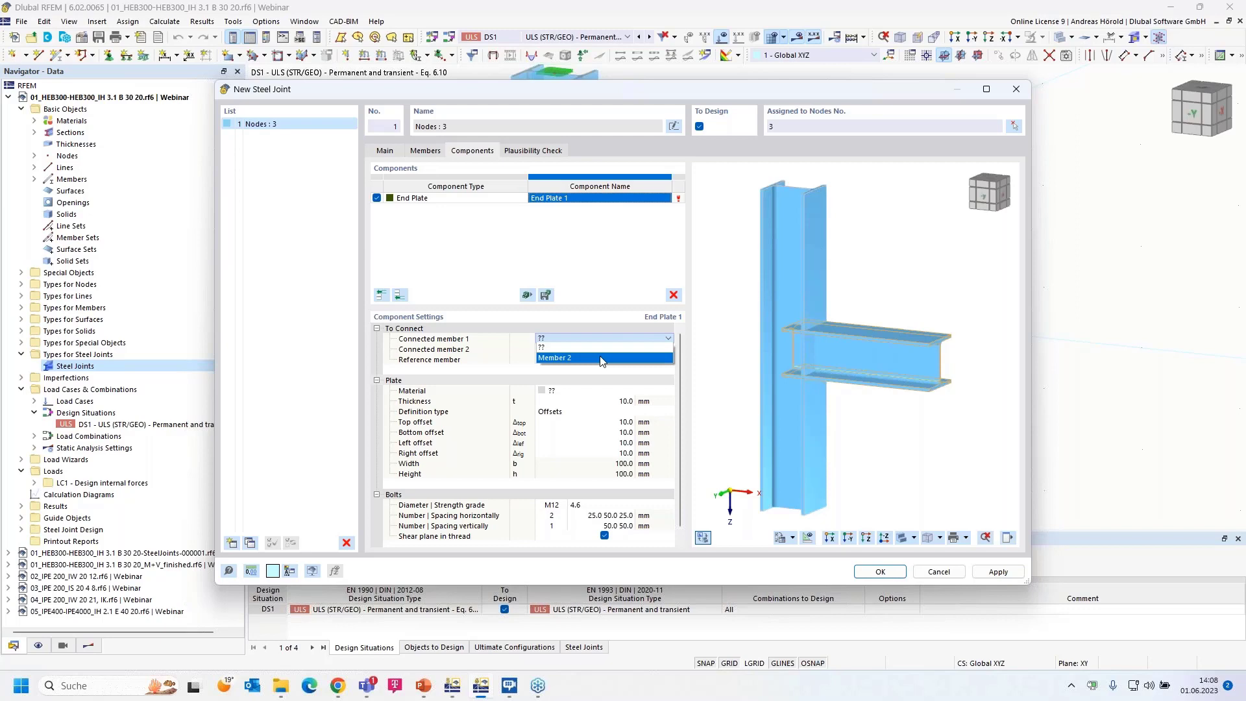
{"action": "left_click", "coordinate": [602, 358]}
- Assign material 1 - S235 to the end plate and set its thickness to 20 mm
{"action": "scroll", "coordinate": [802, 364], "scroll_direction": "up", "scroll_amount": 5}
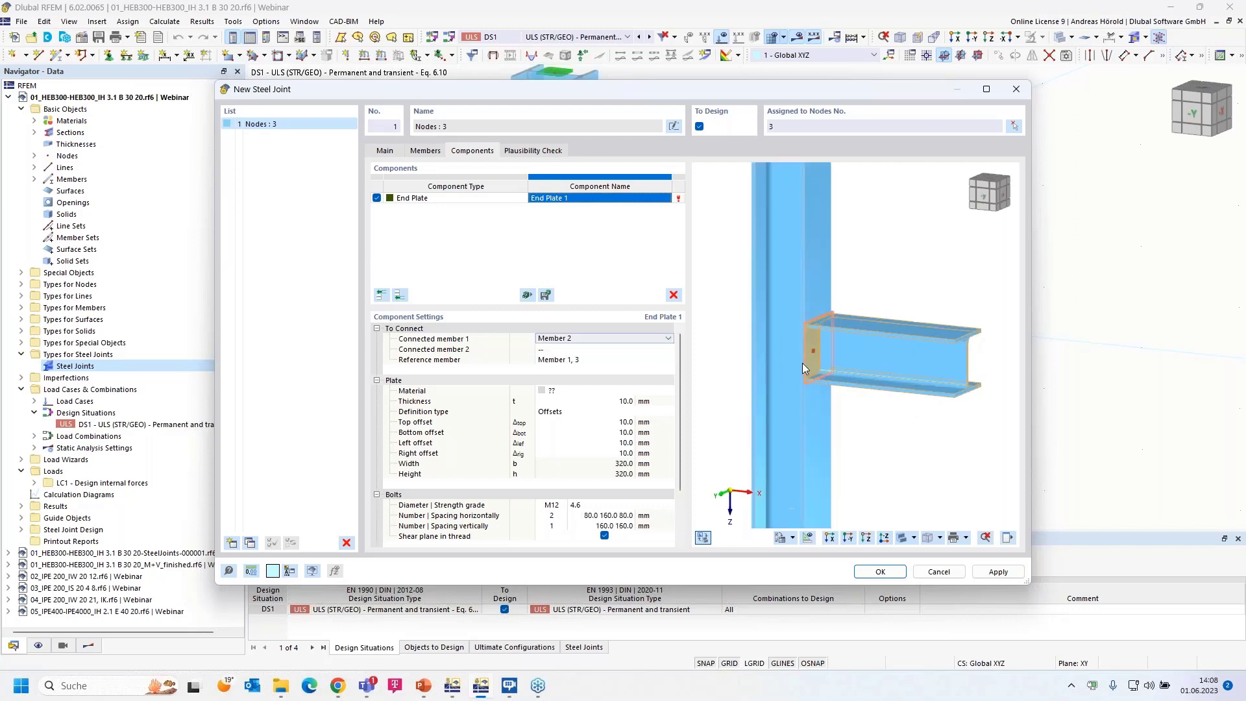
{"action": "scroll", "coordinate": [881, 365], "scroll_direction": "up", "scroll_amount": 3}
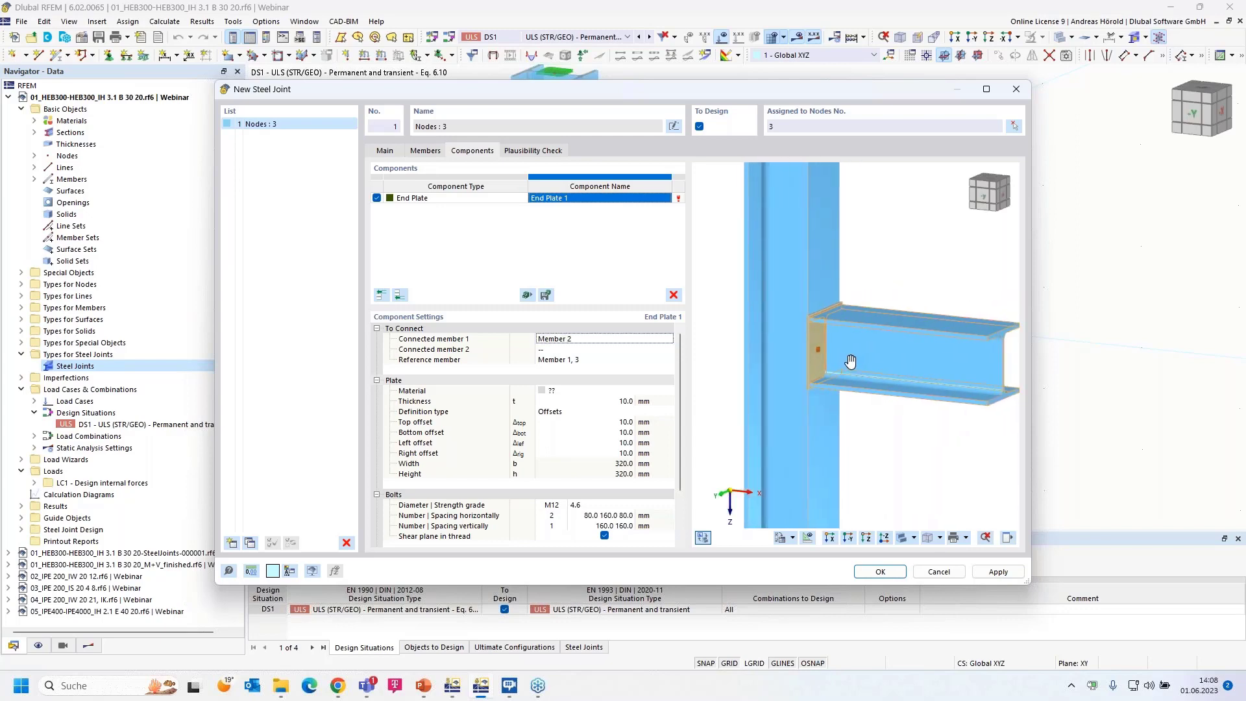
{"action": "middle_click_drag", "start_coordinate": [851, 364], "coordinate": [880, 370]}
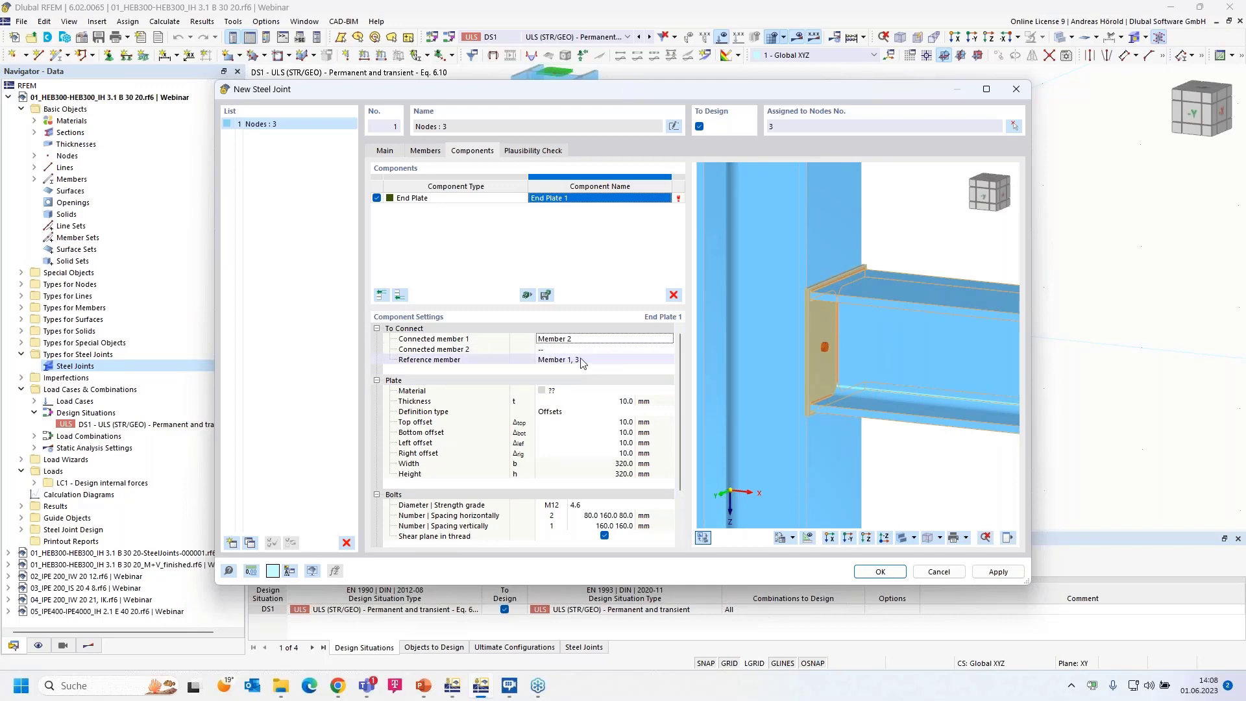
{"action": "left_click", "coordinate": [571, 392]}
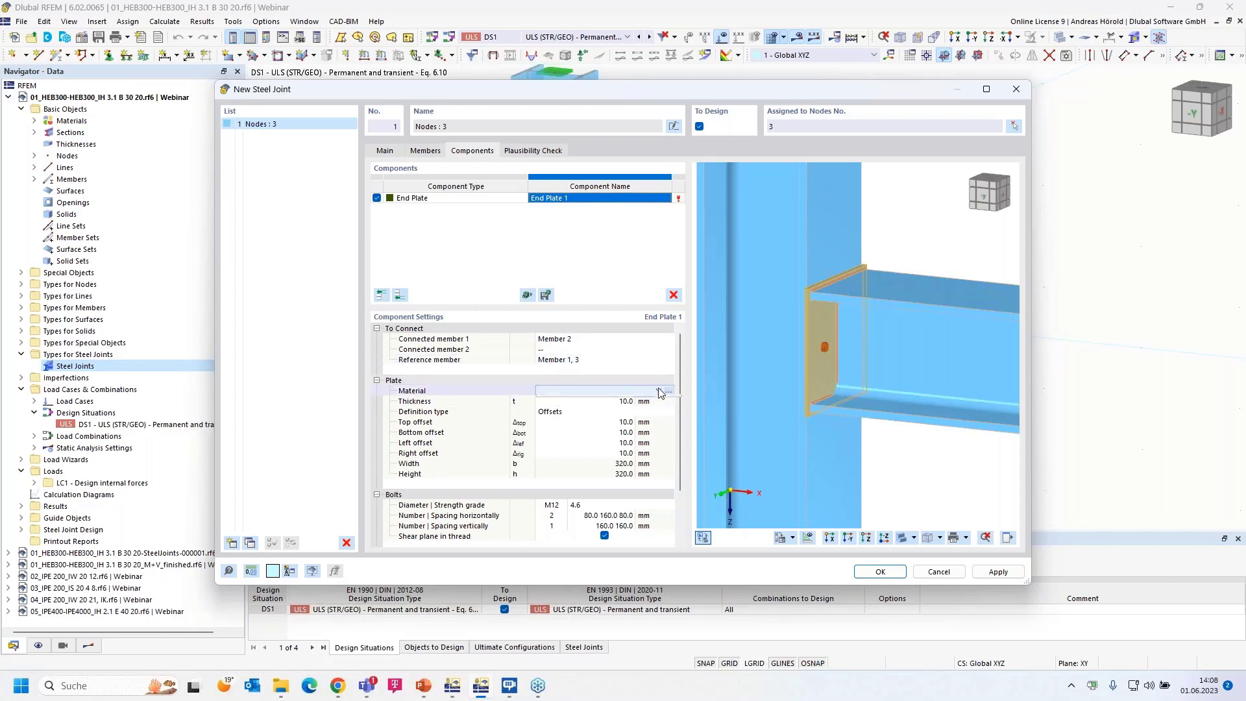
{"action": "left_click", "coordinate": [660, 390]}
{"action": "left_click", "coordinate": [613, 406]}
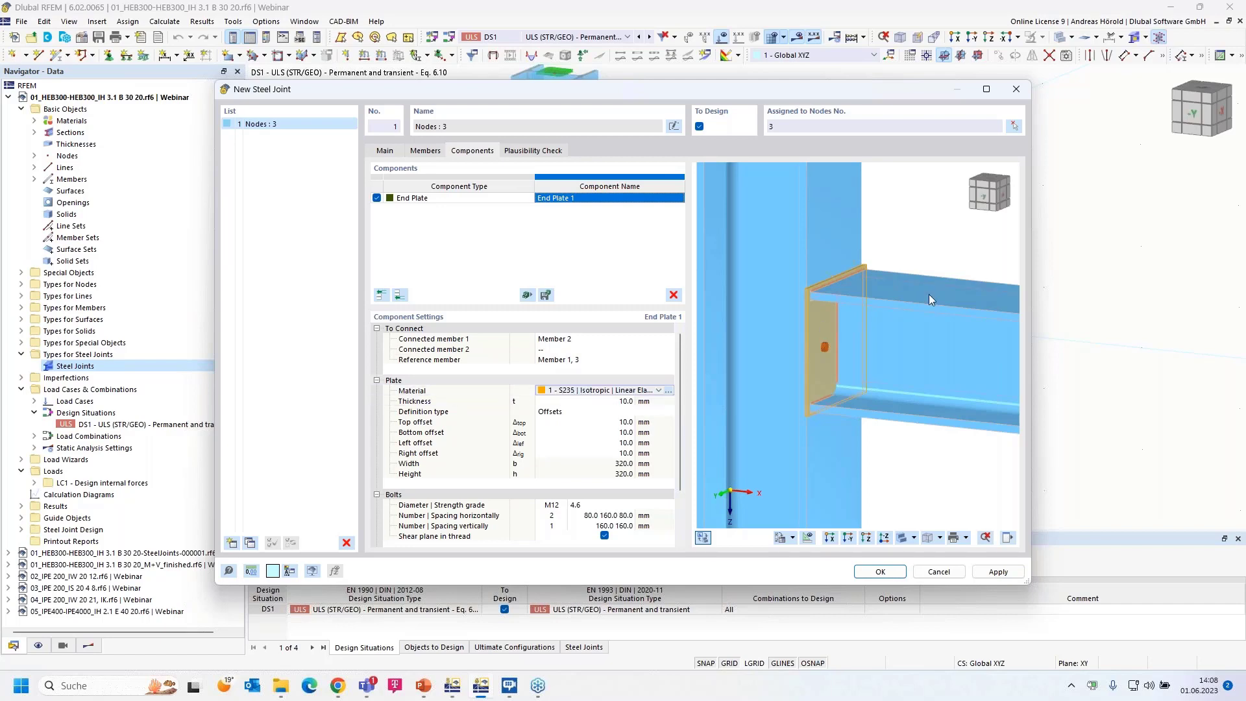
{"action": "left_click", "coordinate": [627, 401]}
{"action": "type", "text": "20"}
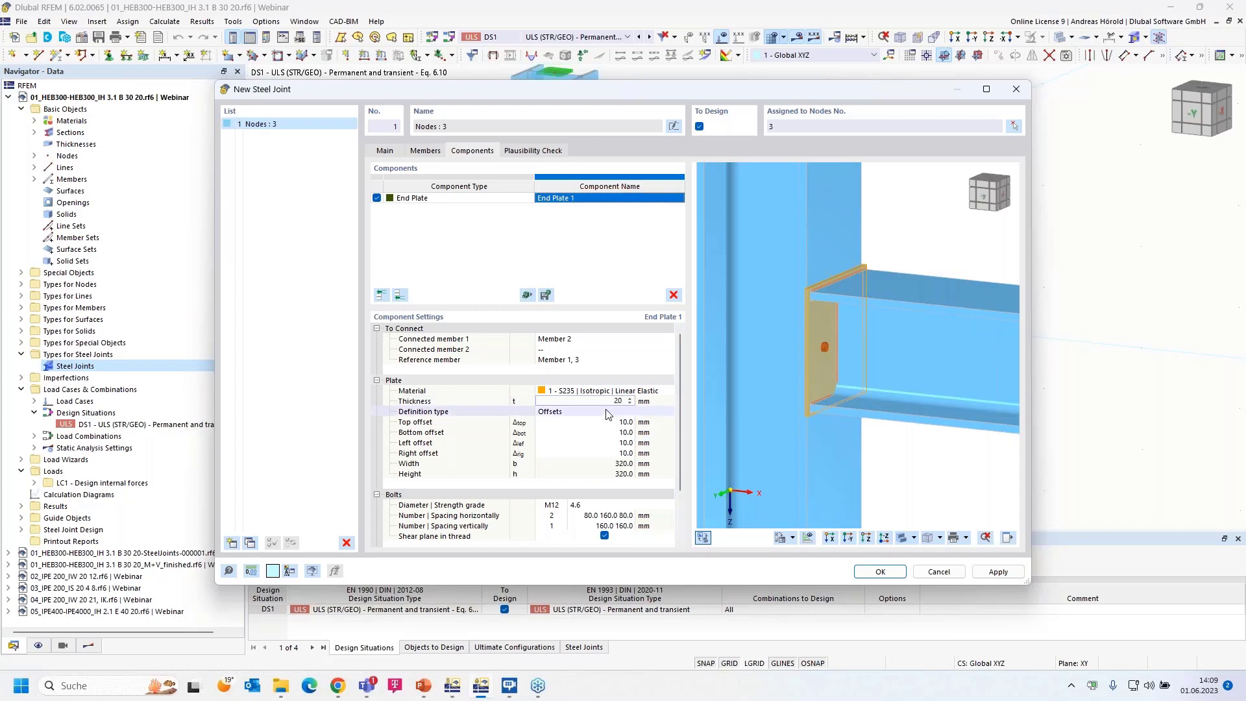
- Define the end plate by dimensions and position, with width 300 mm, height 390 mm and vertical offset 70 mm
{"action": "left_click", "coordinate": [607, 411]}
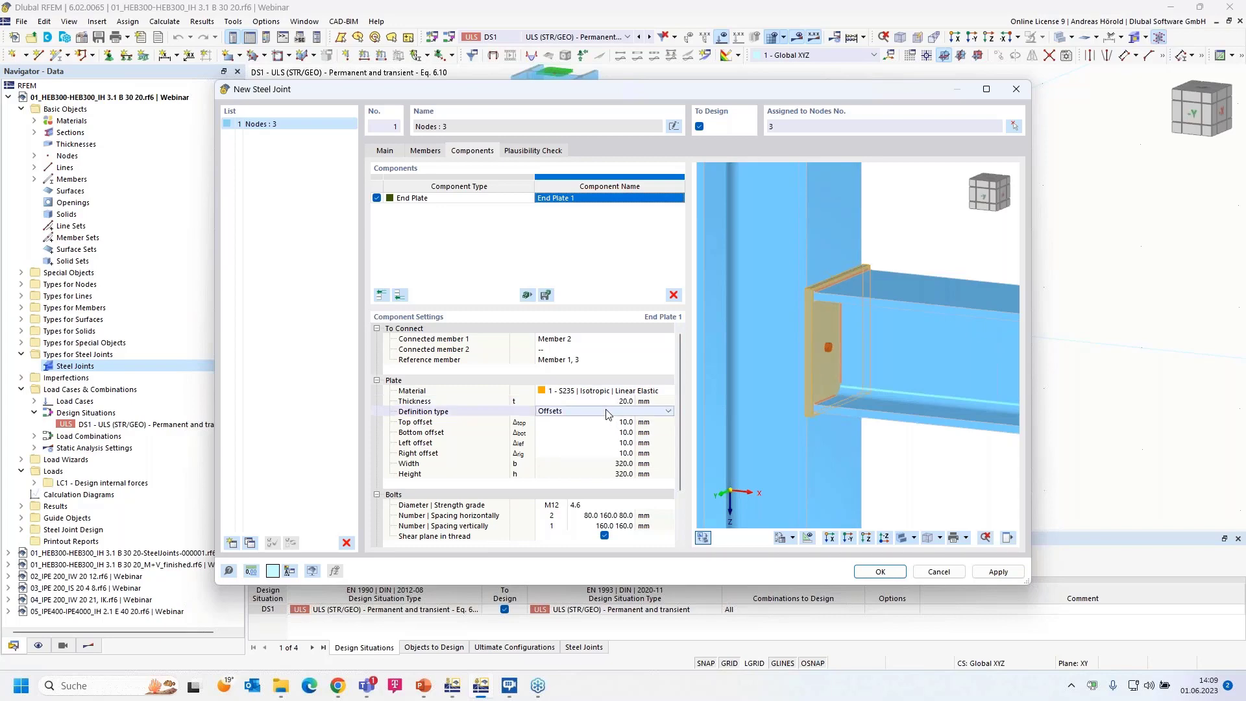
{"action": "left_click", "coordinate": [669, 410]}
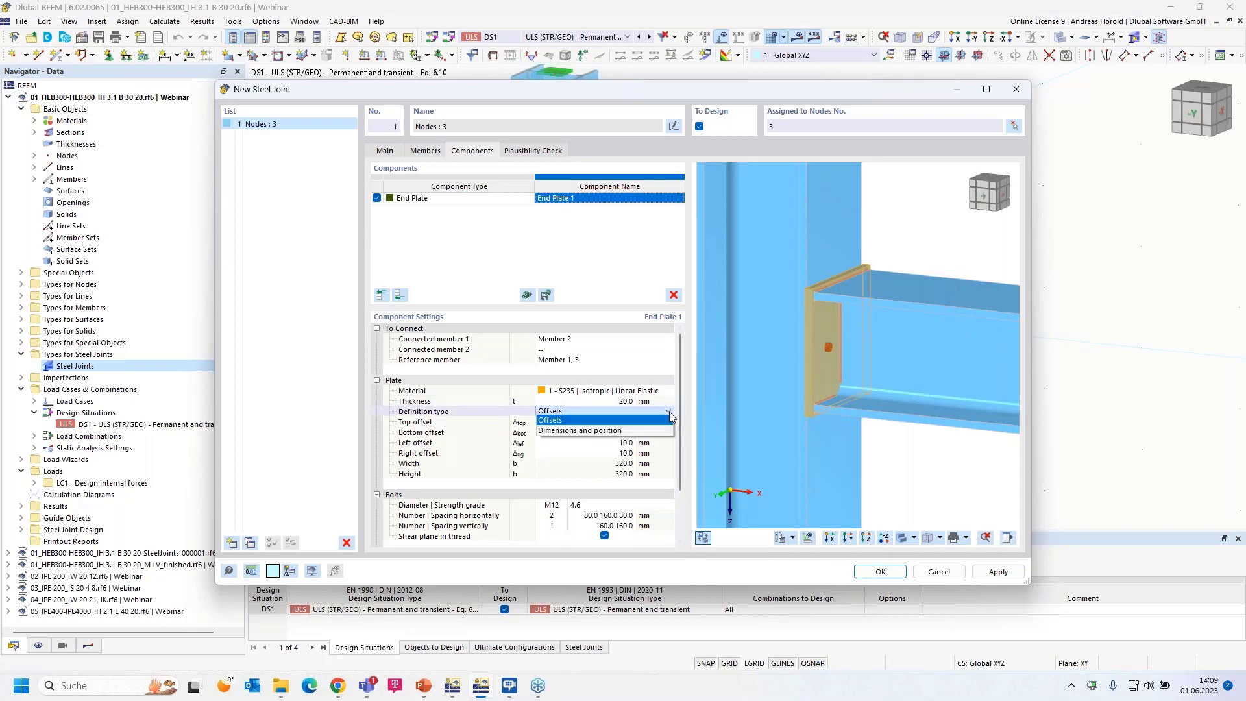
{"action": "left_click", "coordinate": [616, 431]}
{"action": "left_click", "coordinate": [624, 423]}
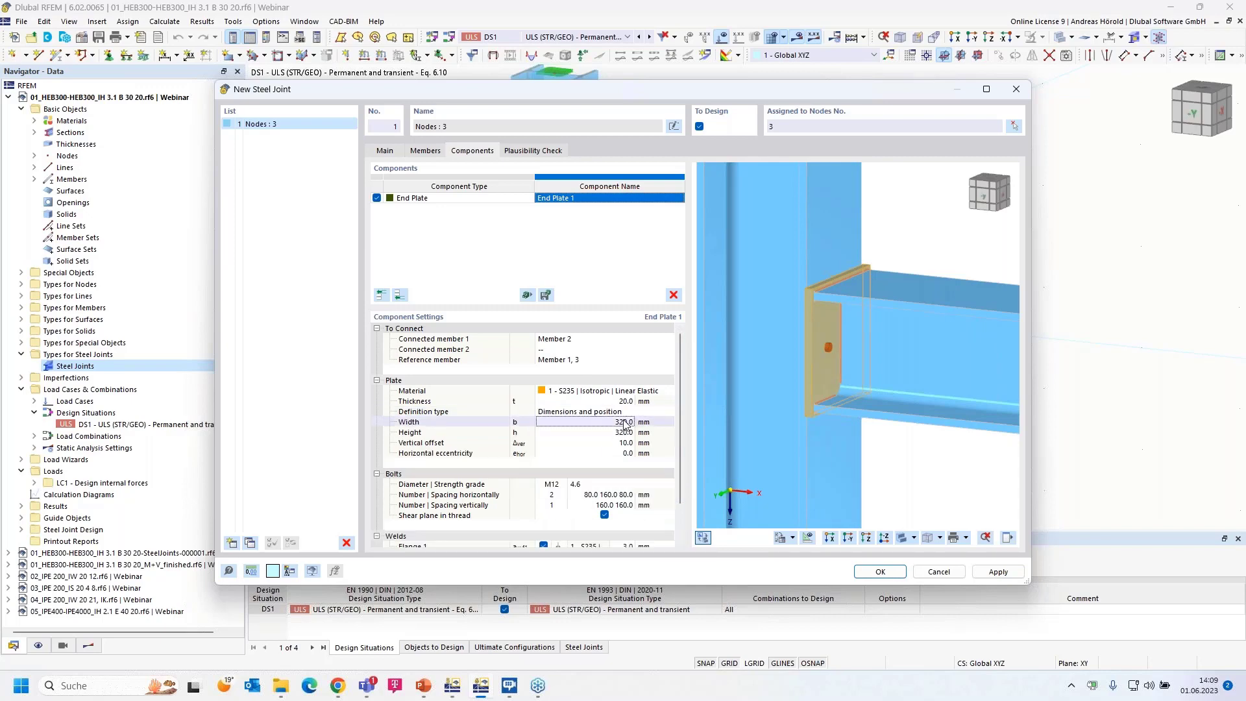
{"action": "left_click", "coordinate": [624, 424]}
{"action": "type", "text": "30"}
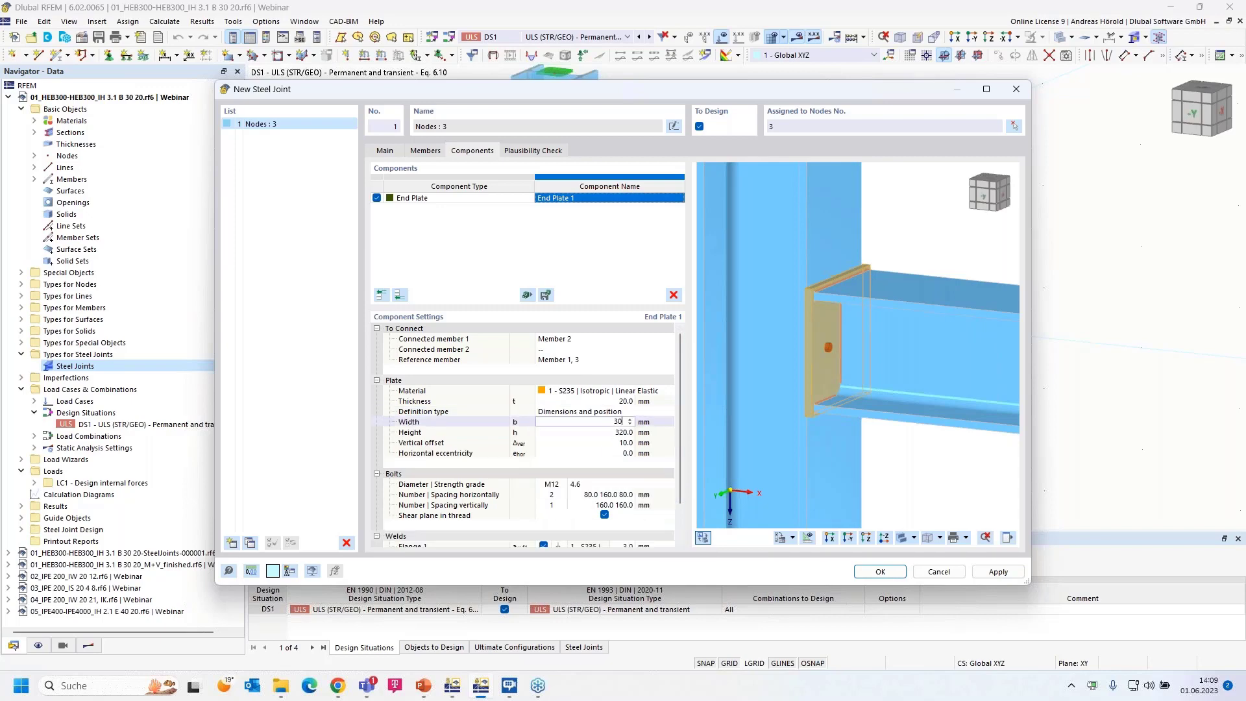
{"action": "type", "text": "0"}
{"action": "left_click", "coordinate": [622, 433]}
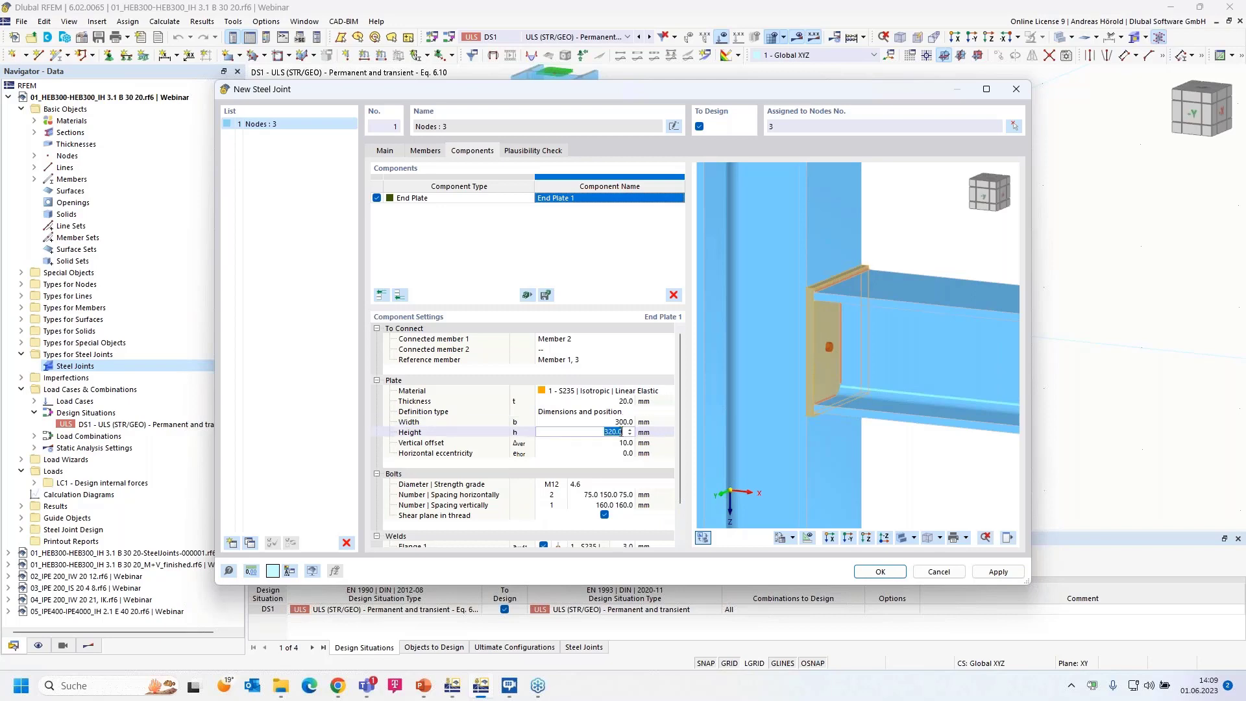
{"action": "type", "text": "390"}
{"action": "left_click", "coordinate": [627, 445]}
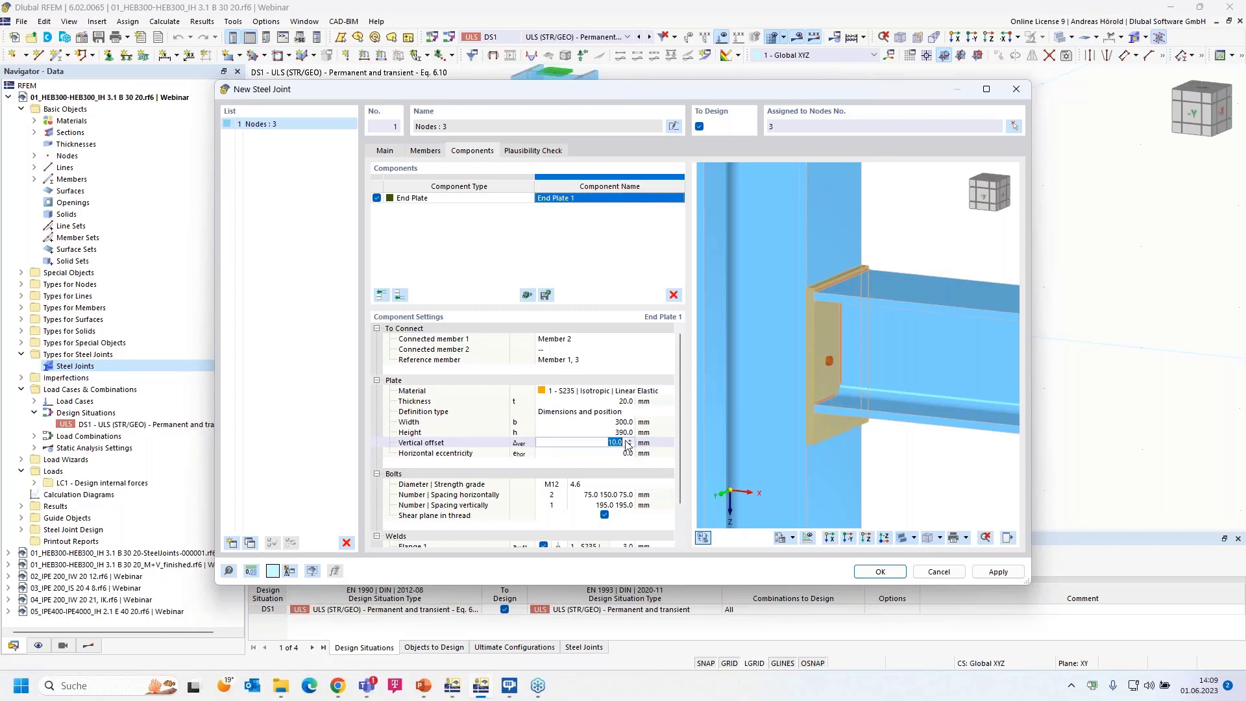
{"action": "type", "text": "70"}
{"action": "key", "text": "Tab"}
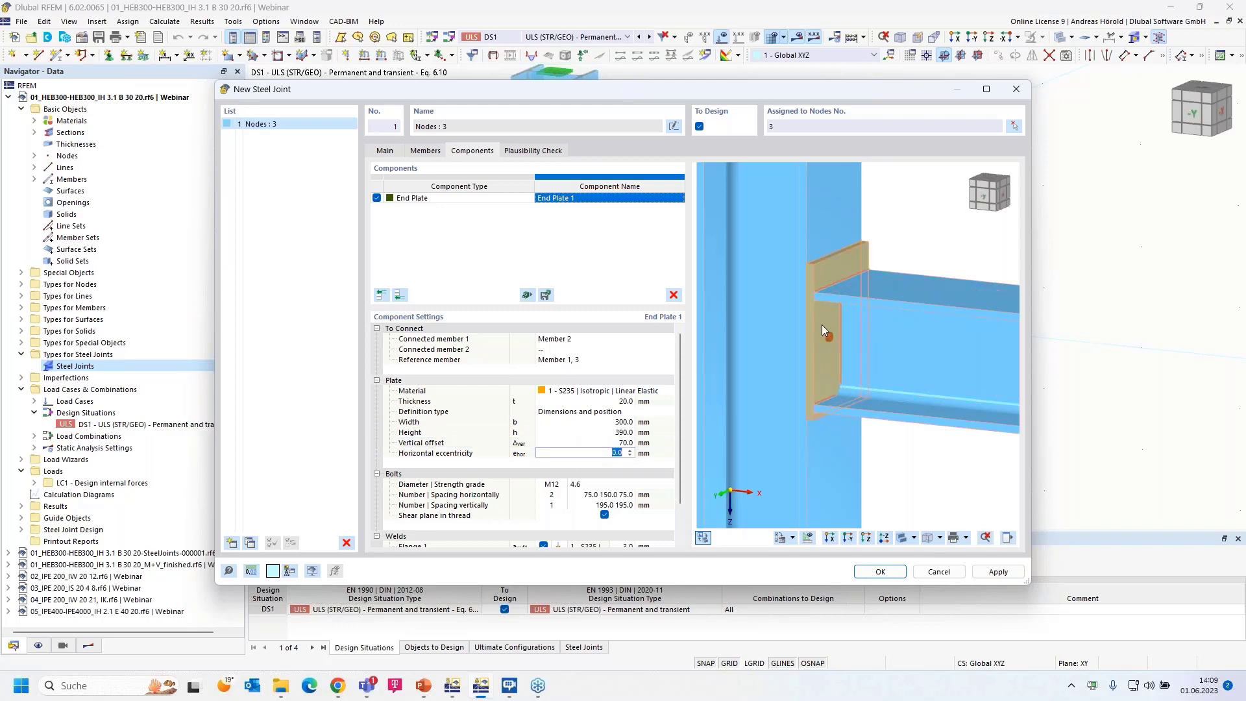
- Set the end plate's bolts to diameter M20 and strength grade 10.9
{"action": "scroll", "coordinate": [818, 333], "scroll_direction": "up", "scroll_amount": 2}
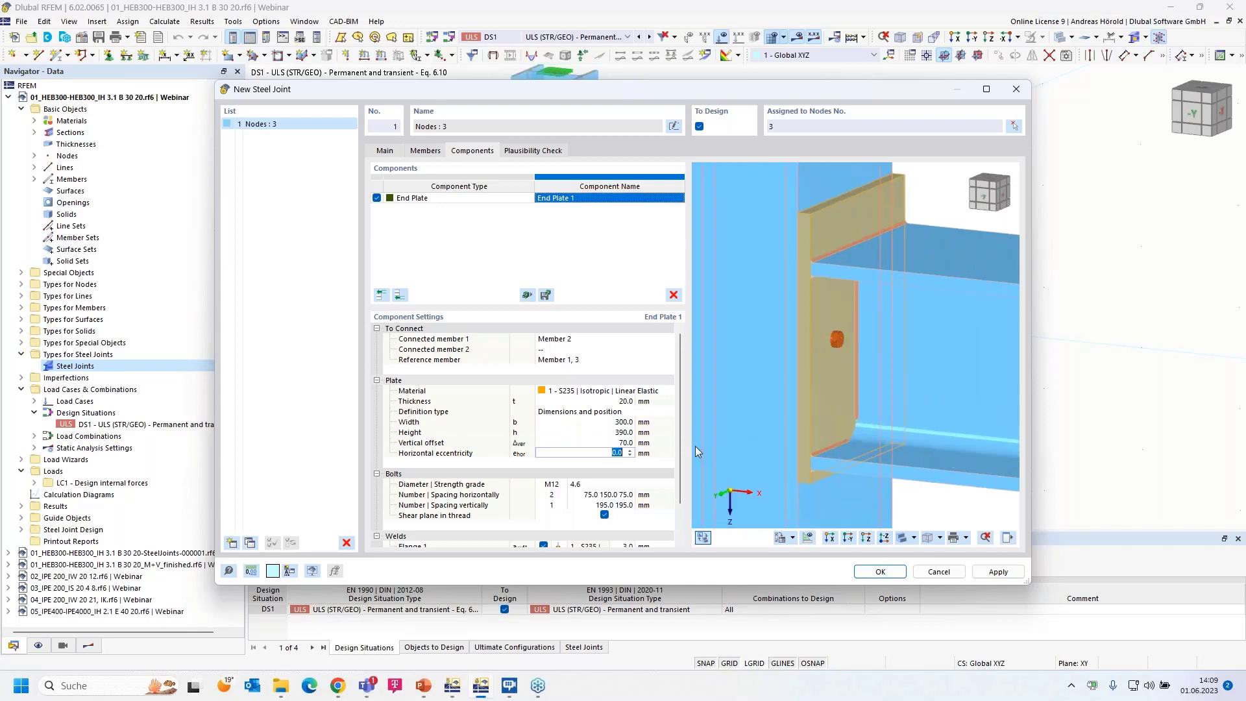
{"action": "left_click", "coordinate": [556, 487]}
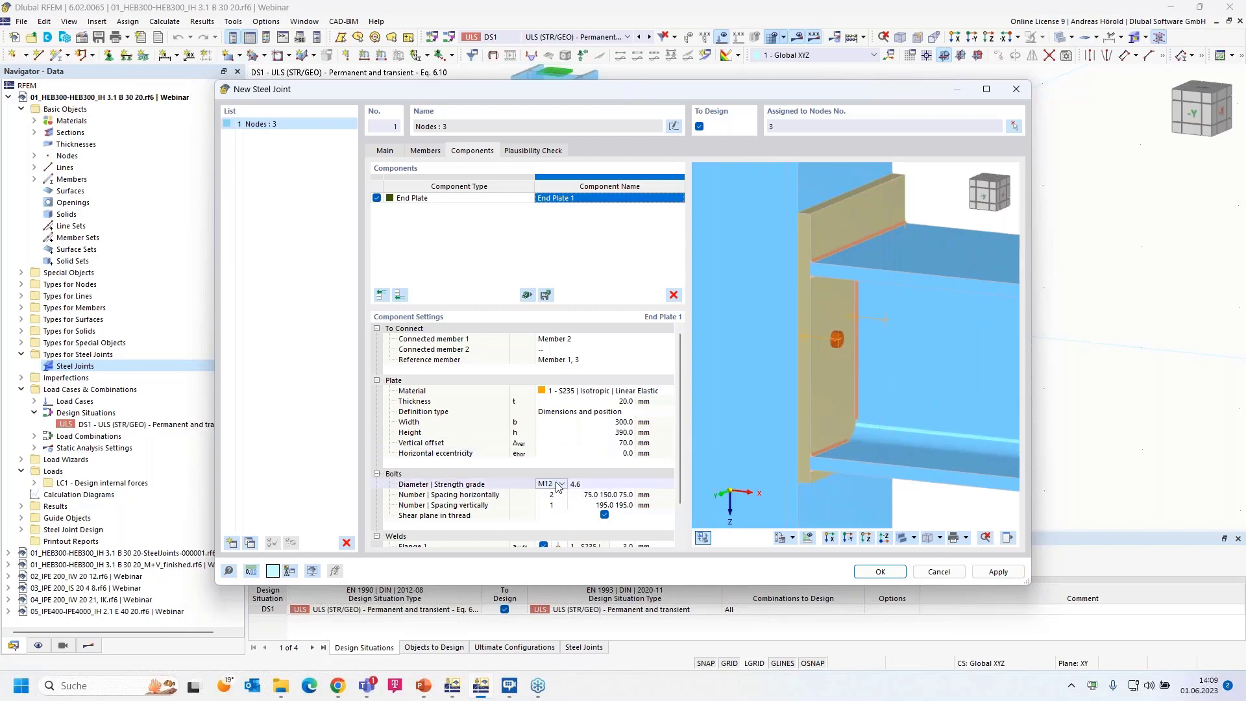
{"action": "left_click", "coordinate": [560, 484]}
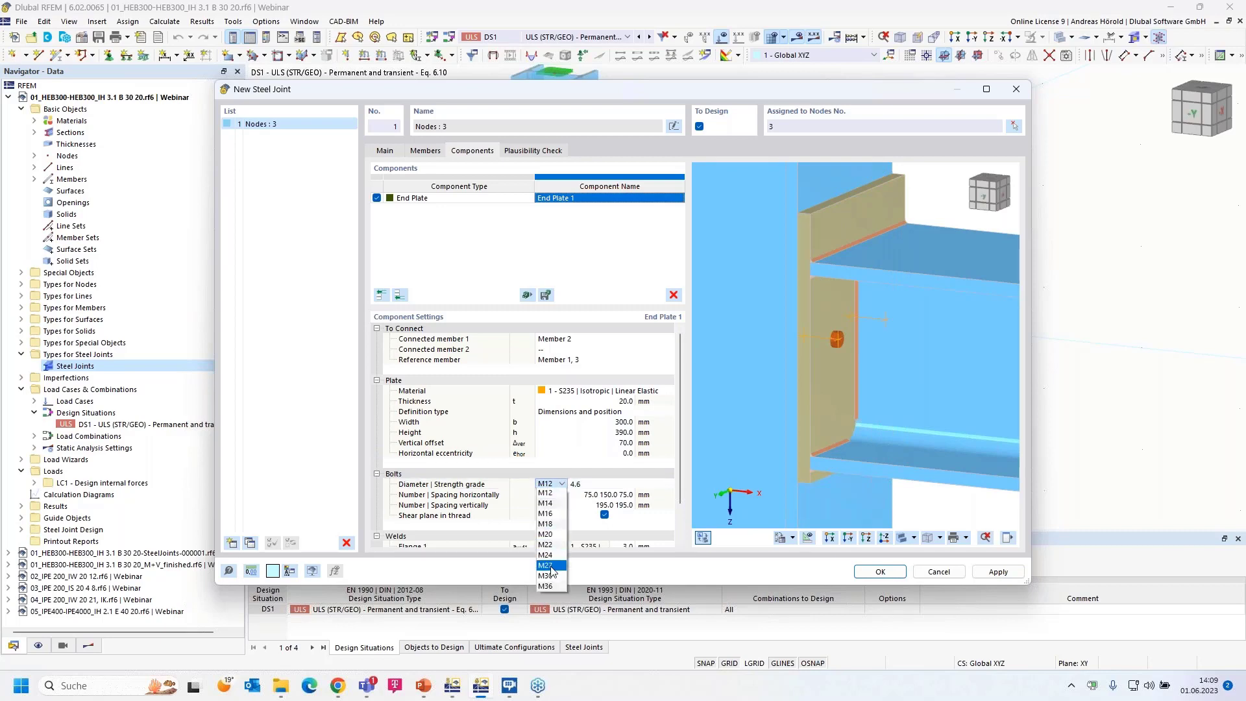
{"action": "left_click", "coordinate": [548, 534]}
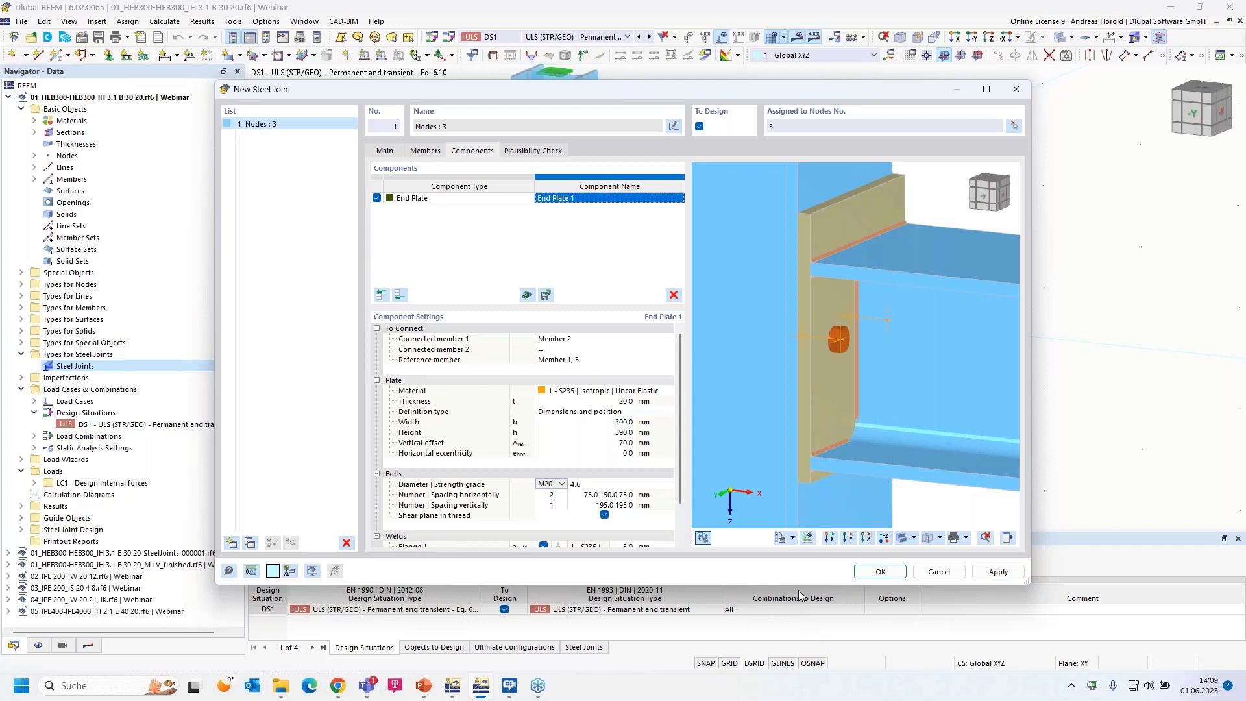
{"action": "left_click_drag", "start_coordinate": [798, 587], "coordinate": [797, 651]}
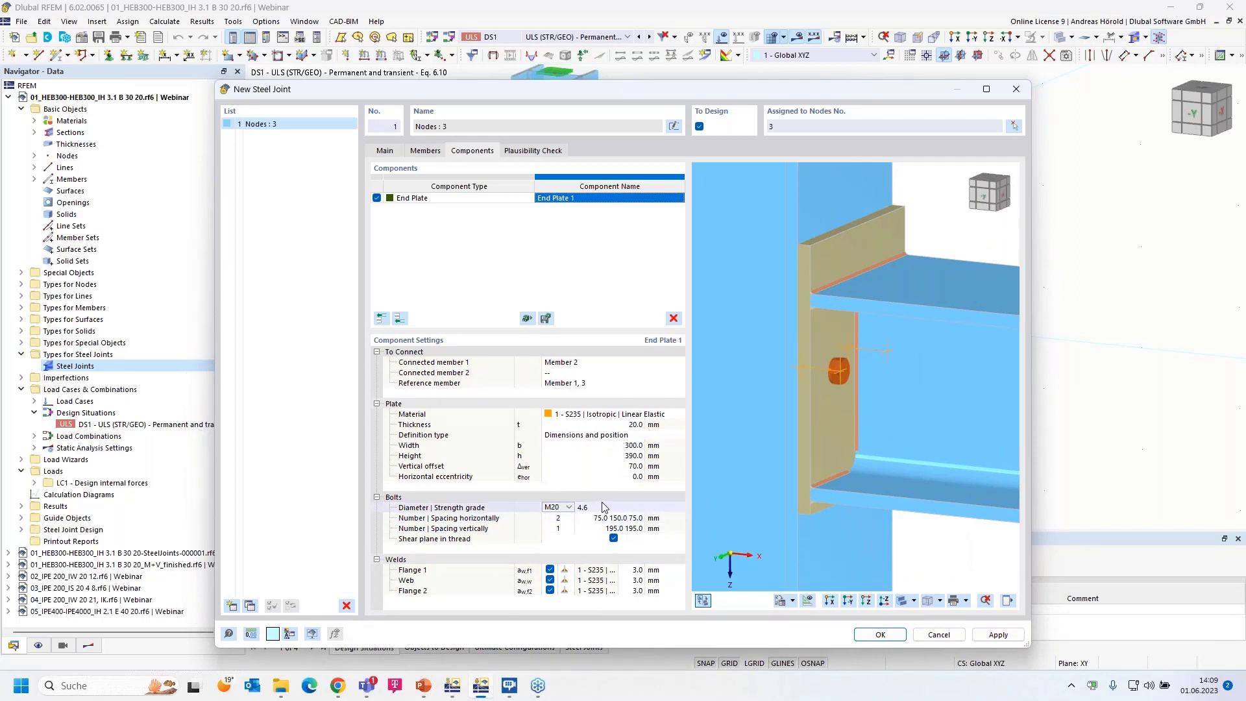
{"action": "left_click", "coordinate": [657, 511]}
{"action": "left_click", "coordinate": [679, 506]}
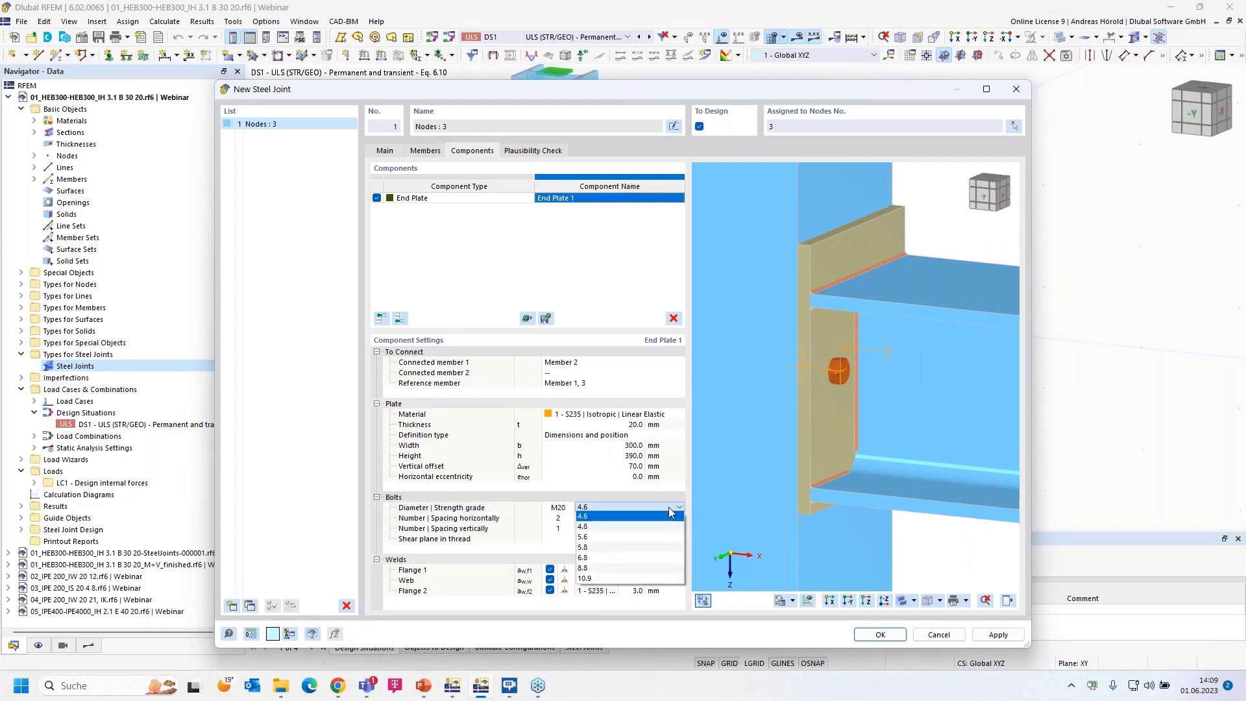
{"action": "left_click", "coordinate": [611, 580]}
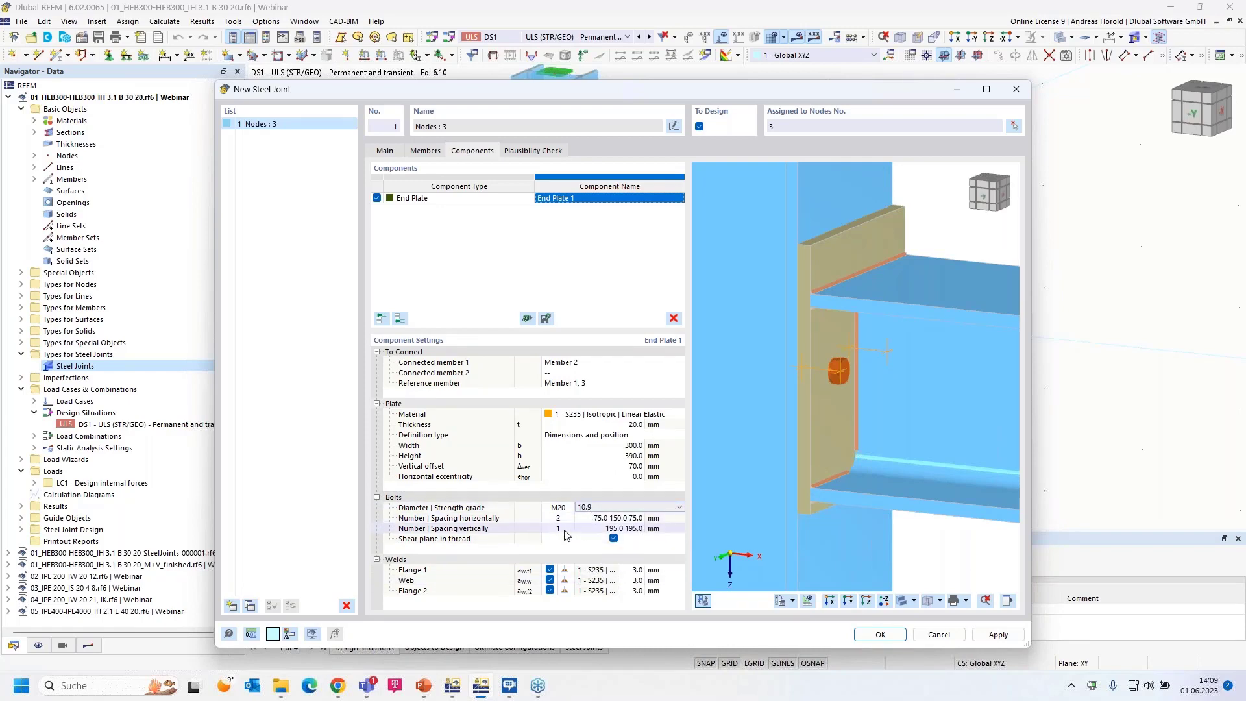
- Set the number of bolts in the vertical direction of the end plate to 3
{"action": "left_click", "coordinate": [605, 518]}
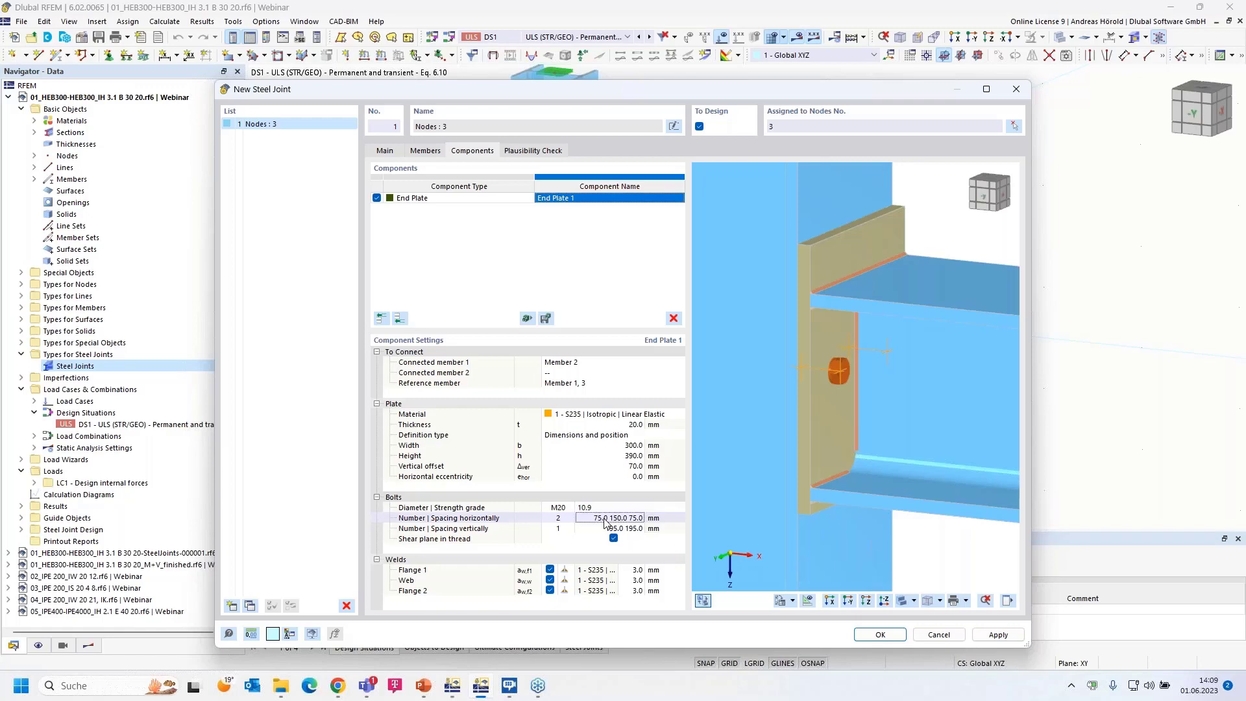
{"action": "left_click", "coordinate": [567, 529]}
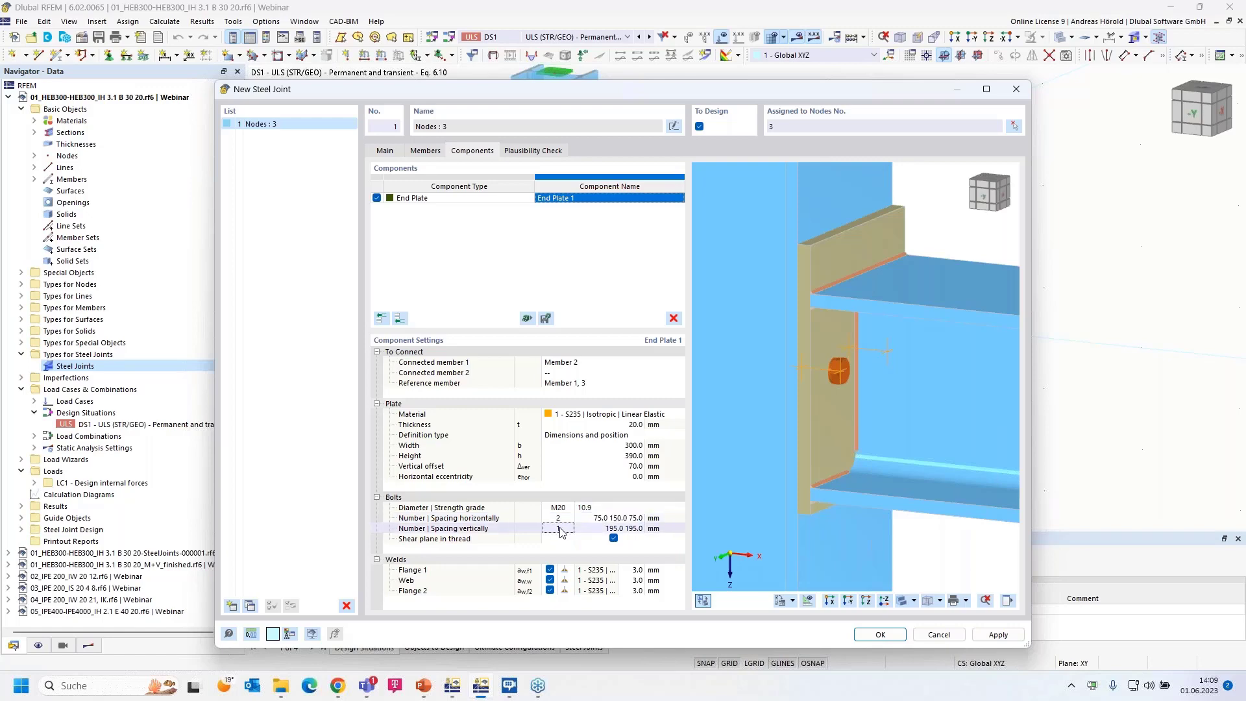
{"action": "type", "text": "2"}
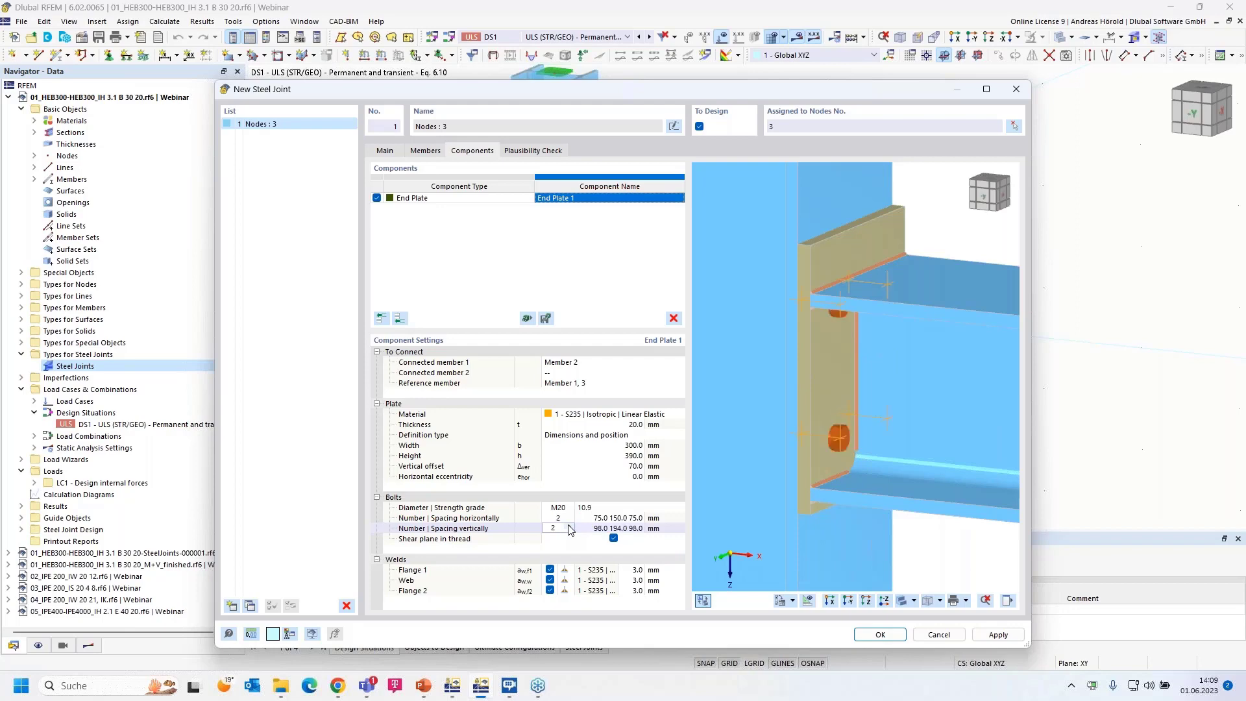
{"action": "key", "text": "BackSpace"}
{"action": "type", "text": "3"}
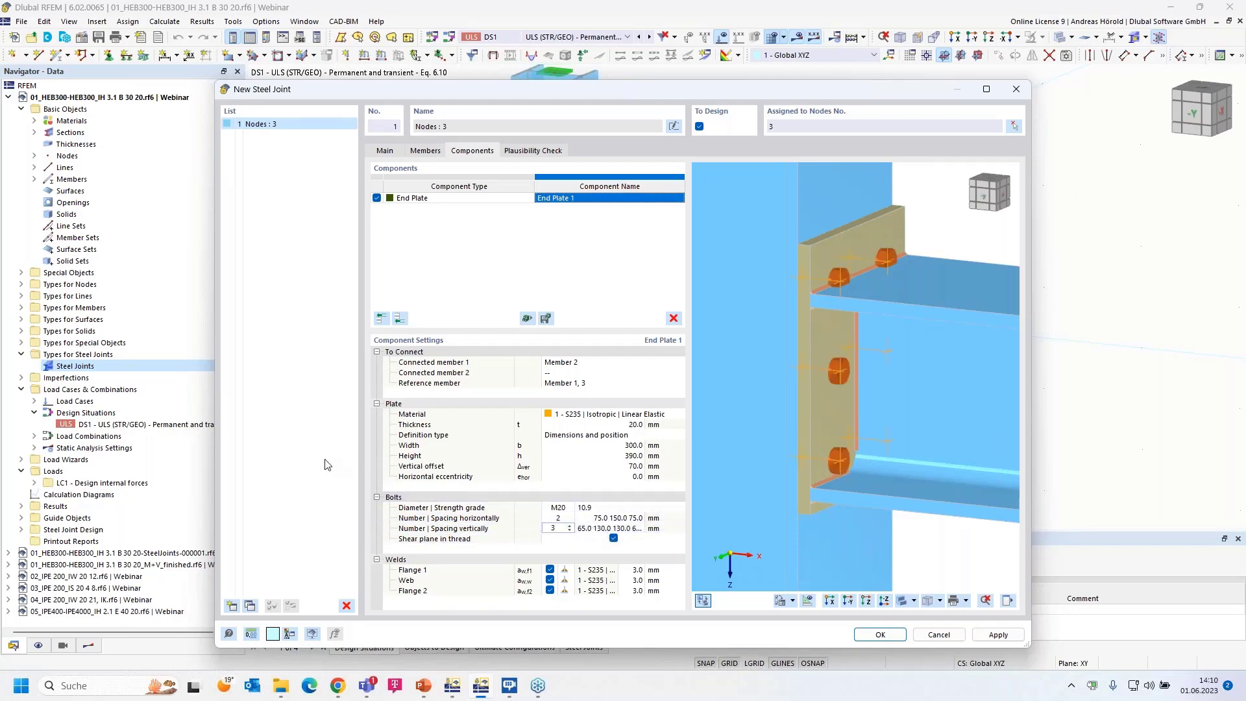
- Set the vertical bolt spacings to 30, 100 and 180 mm and turn off the shear plane in thread option
{"action": "left_click_drag", "start_coordinate": [212, 458], "coordinate": [122, 457]}
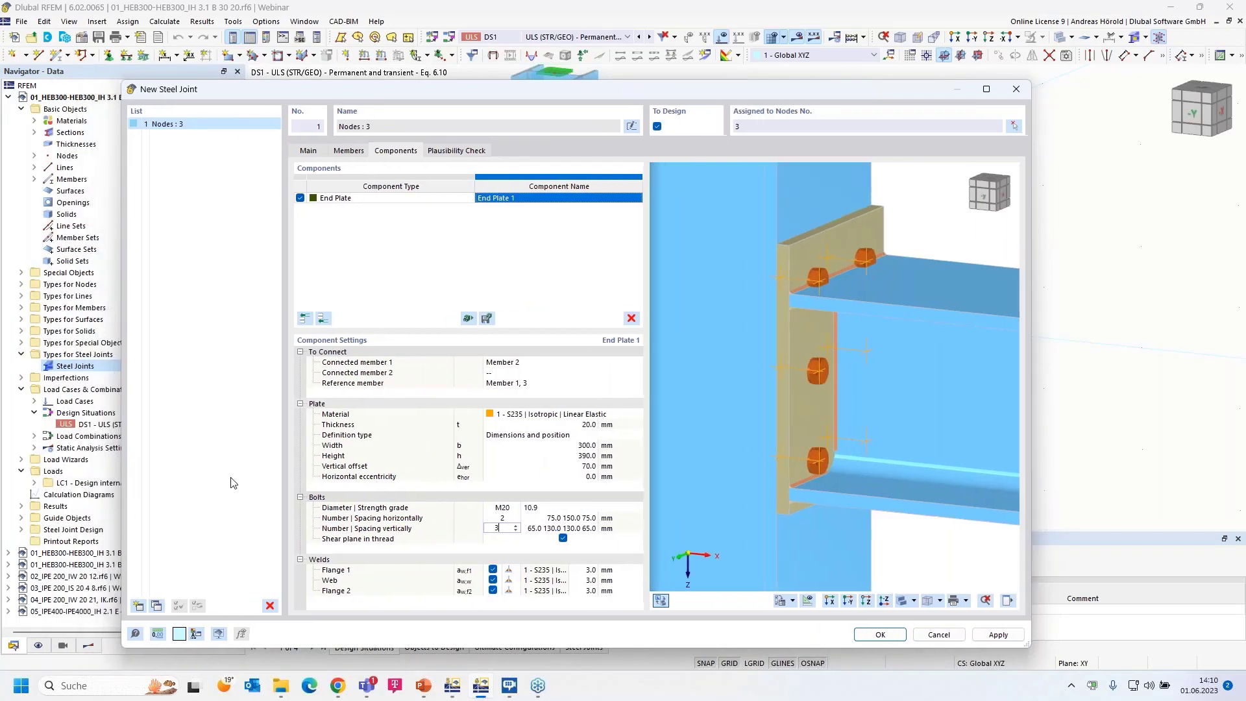
{"action": "key", "text": "Tab"}
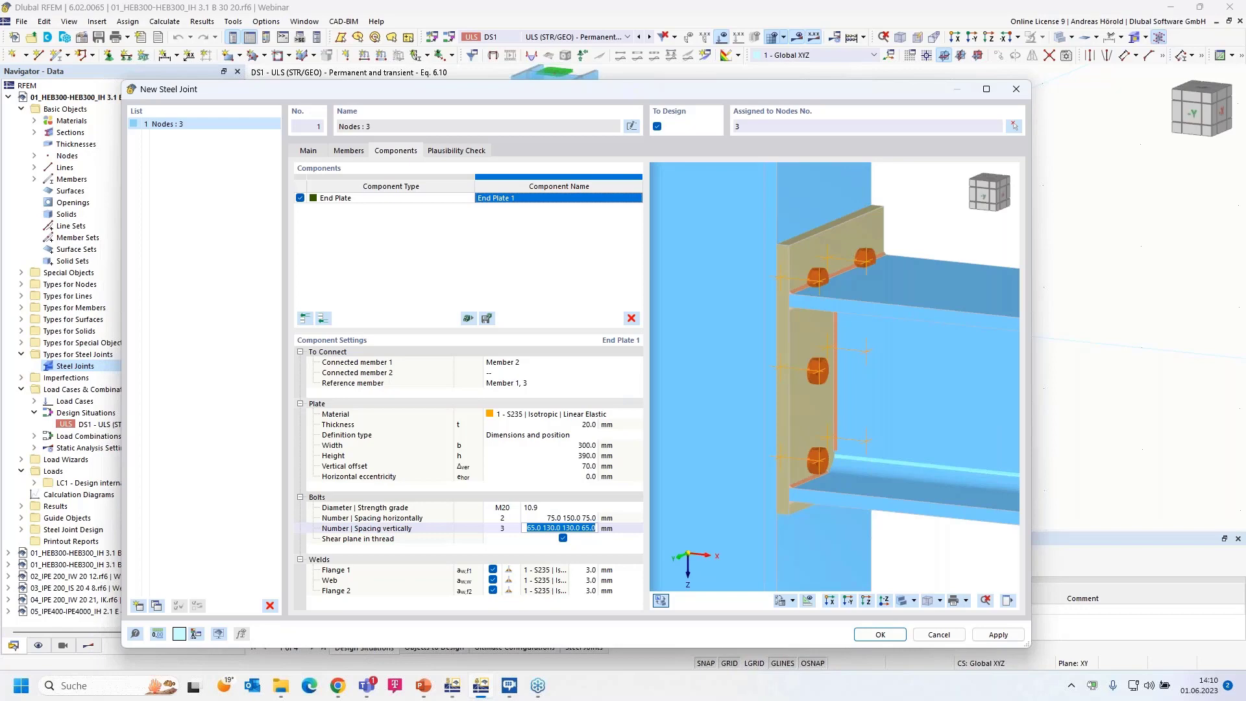
{"action": "type", "text": "30 100 189"}
{"action": "key", "text": "BackSpace"}
{"action": "key", "text": "Return"}
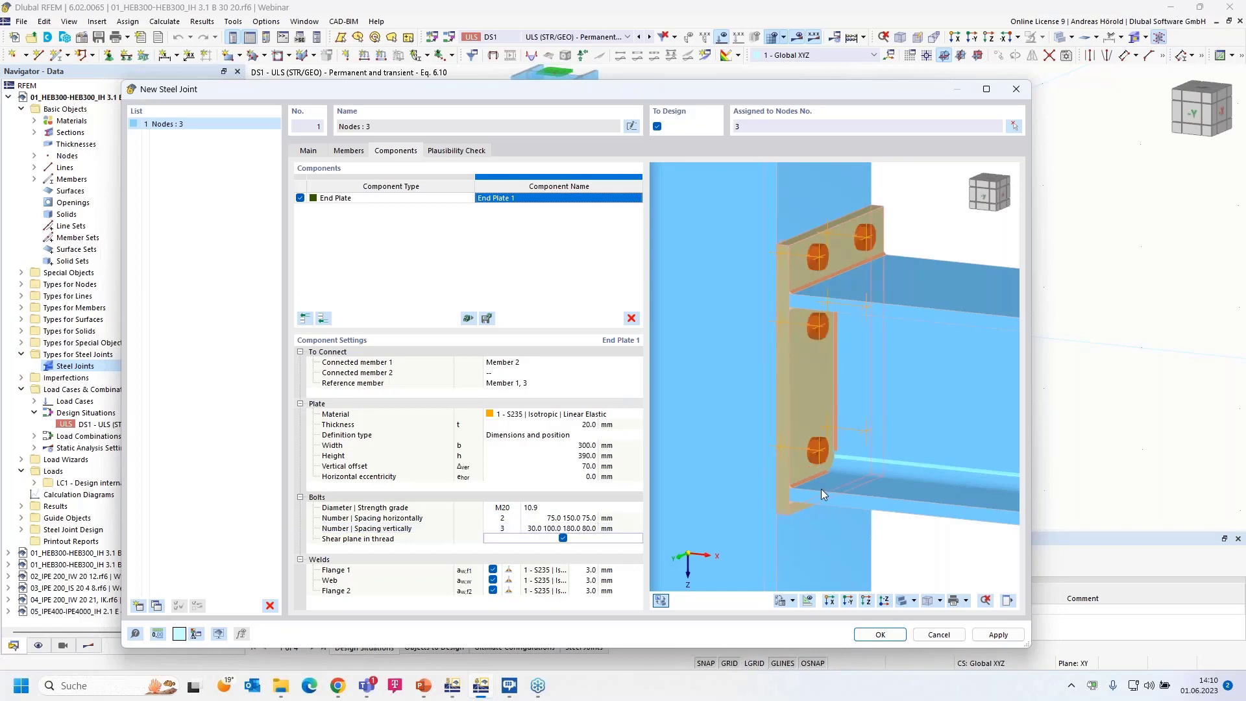
{"action": "left_click", "coordinate": [562, 538]}
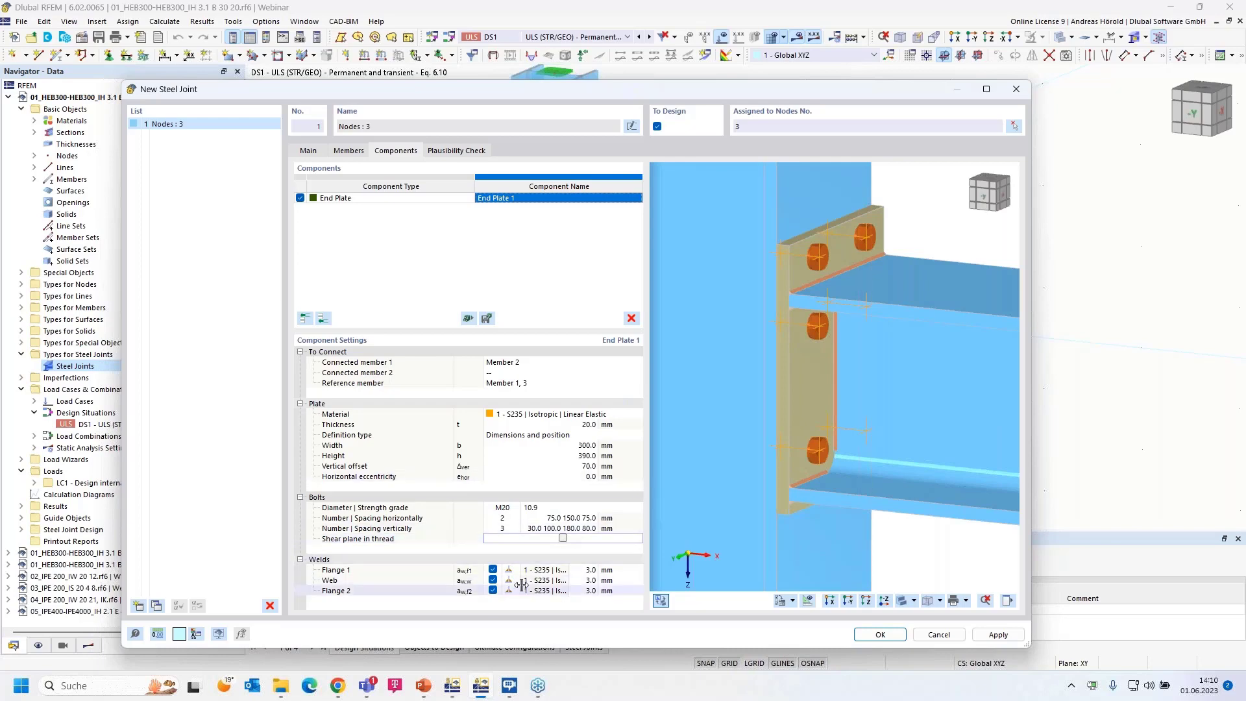
- Set the end plate's welds to 7 mm at both flanges and 6 mm at the web, and accept the plausibility-checked joint
{"action": "left_click", "coordinate": [585, 571]}
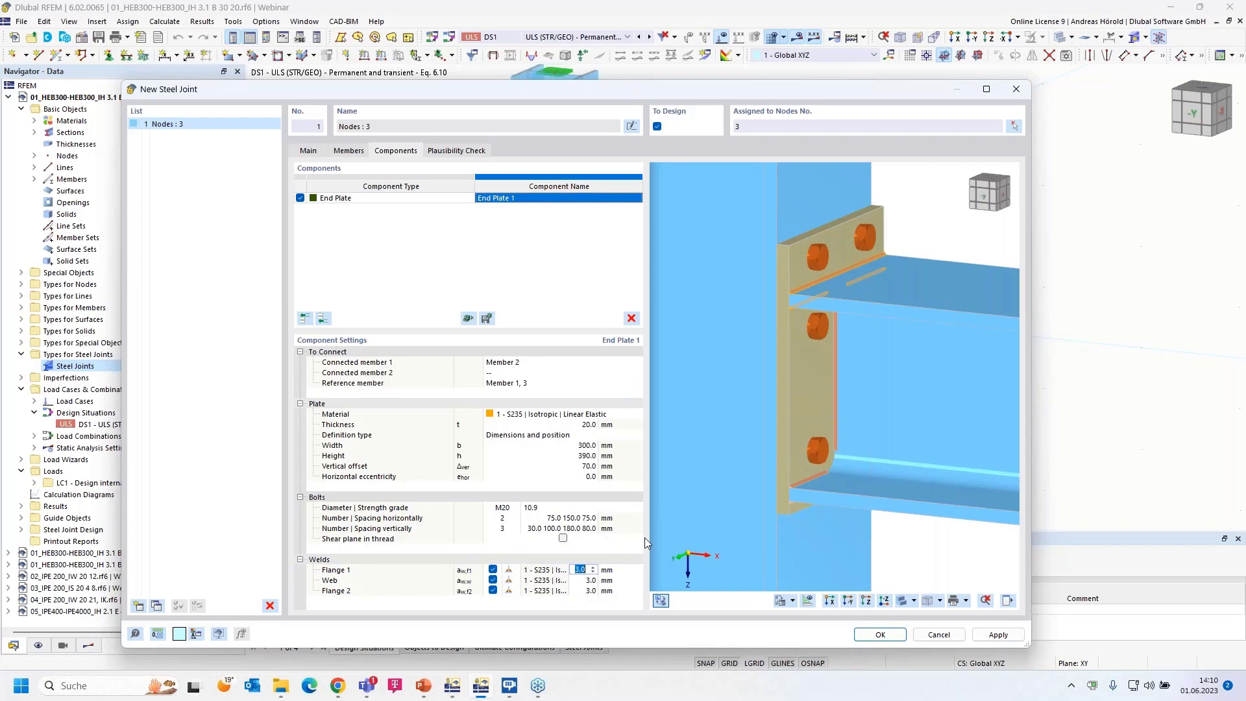
{"action": "type", "text": "7"}
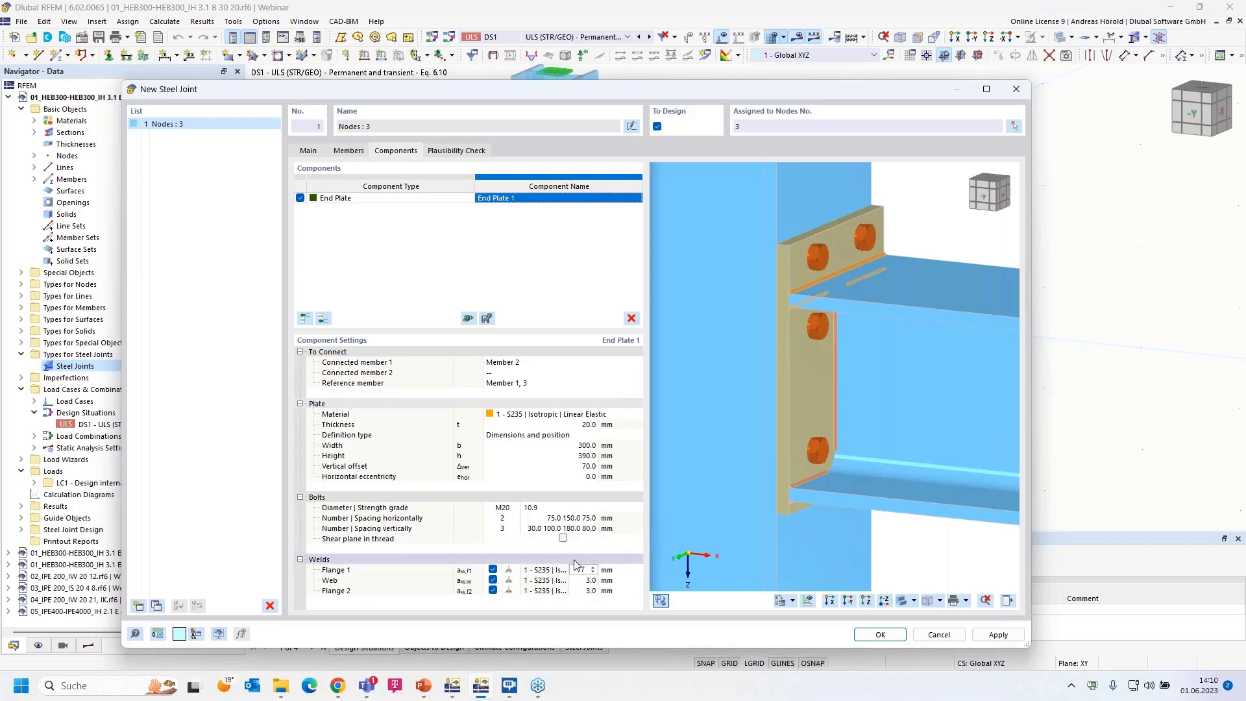
{"action": "left_click", "coordinate": [586, 580]}
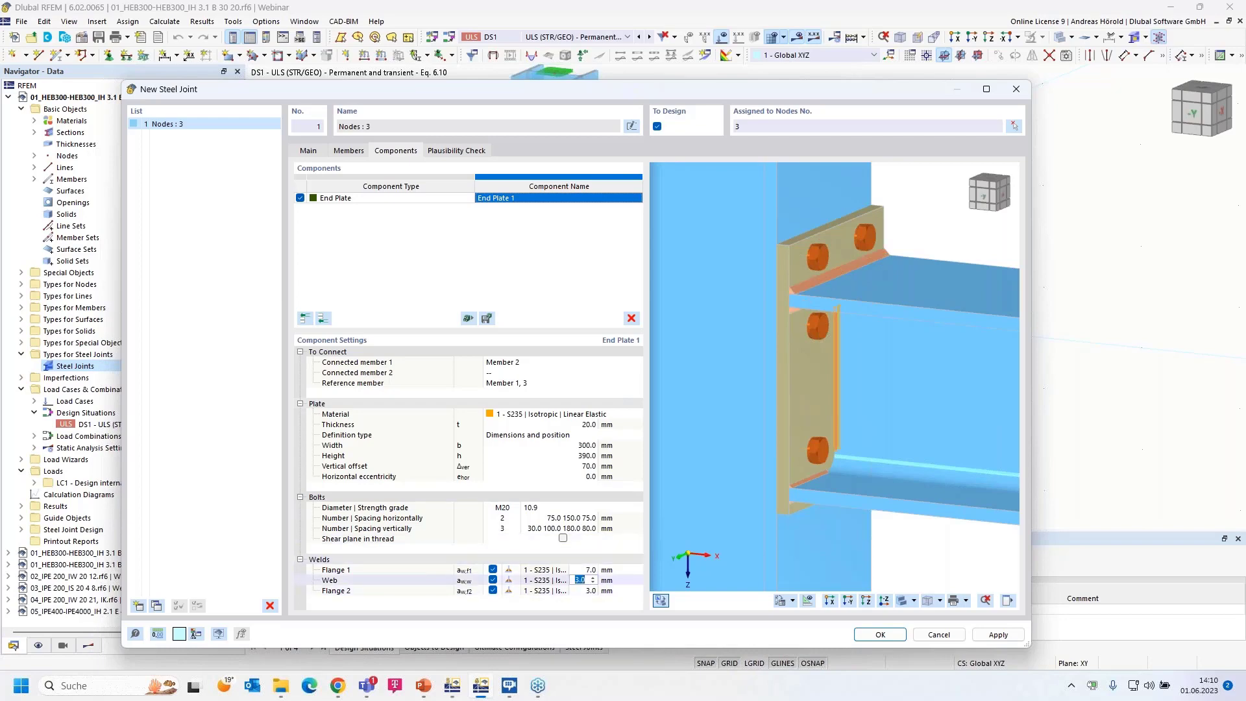
{"action": "type", "text": "6"}
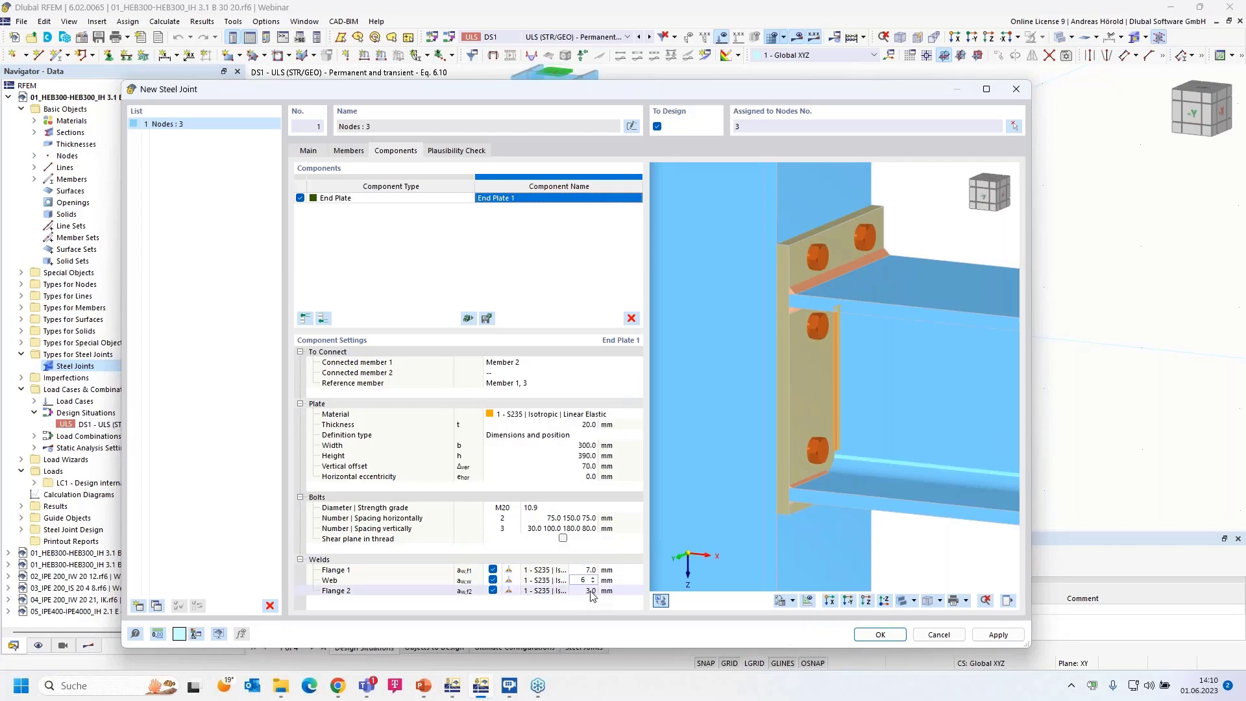
{"action": "left_click", "coordinate": [591, 591]}
{"action": "type", "text": "7"}
{"action": "left_click", "coordinate": [636, 560]}
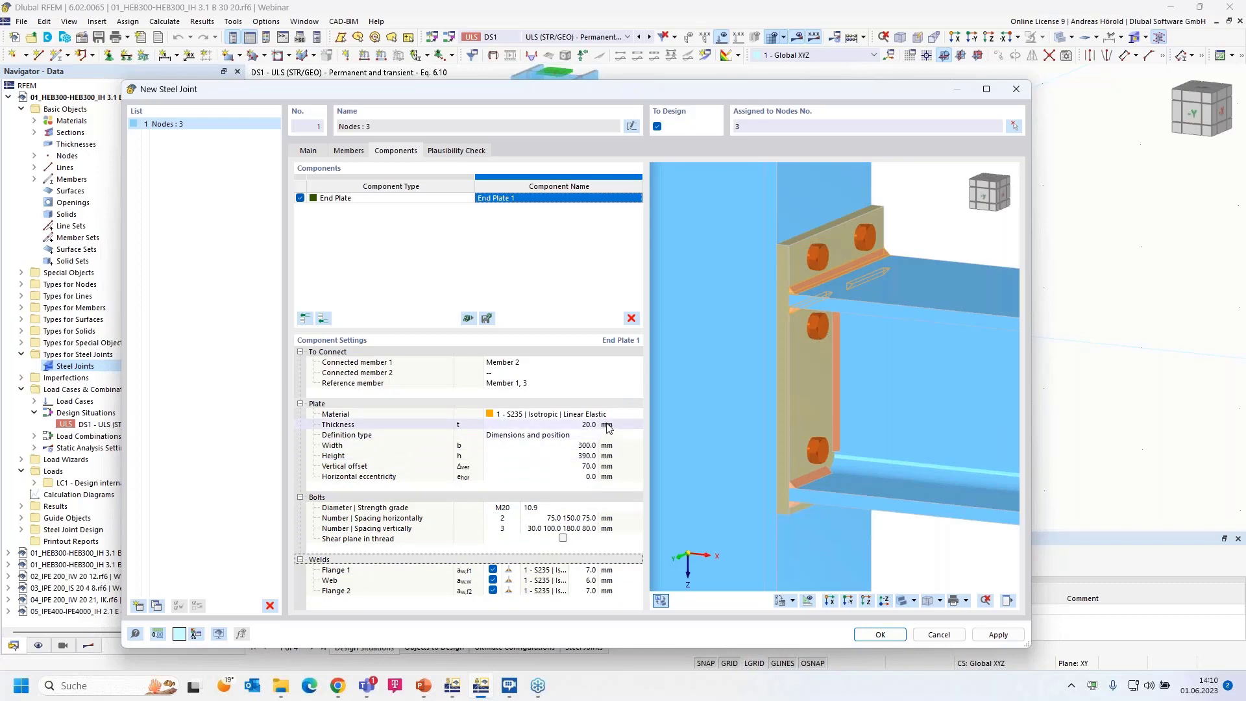
{"action": "left_click", "coordinate": [453, 151]}
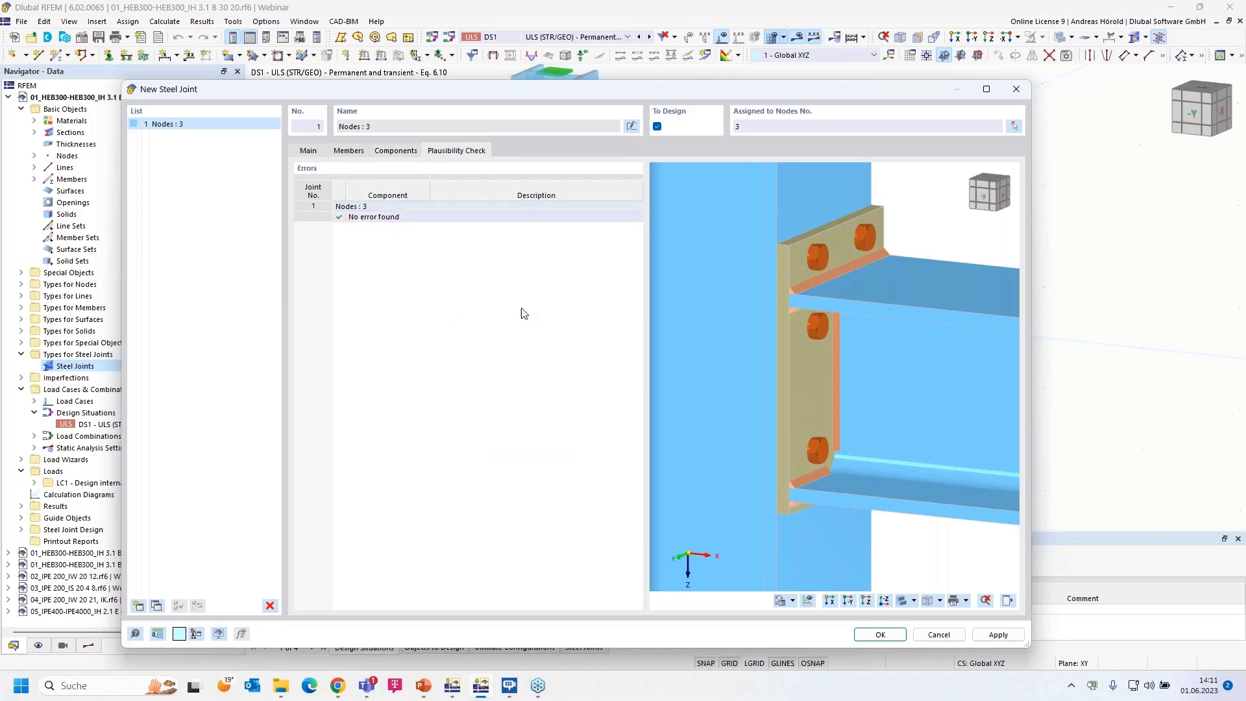
{"action": "left_click", "coordinate": [874, 630]}
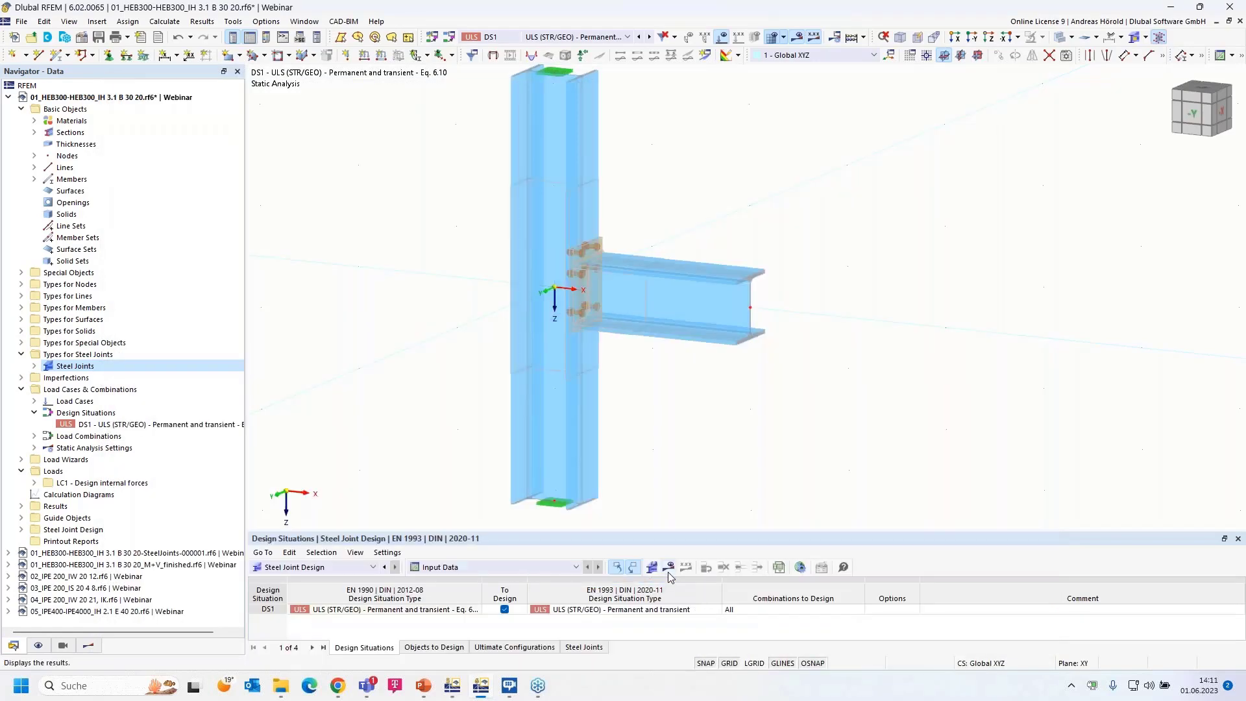
- Activate load combination CO1 and start the steel joint design calculation, moving its progress window aside to reveal the model
{"action": "left_click", "coordinate": [649, 37]}
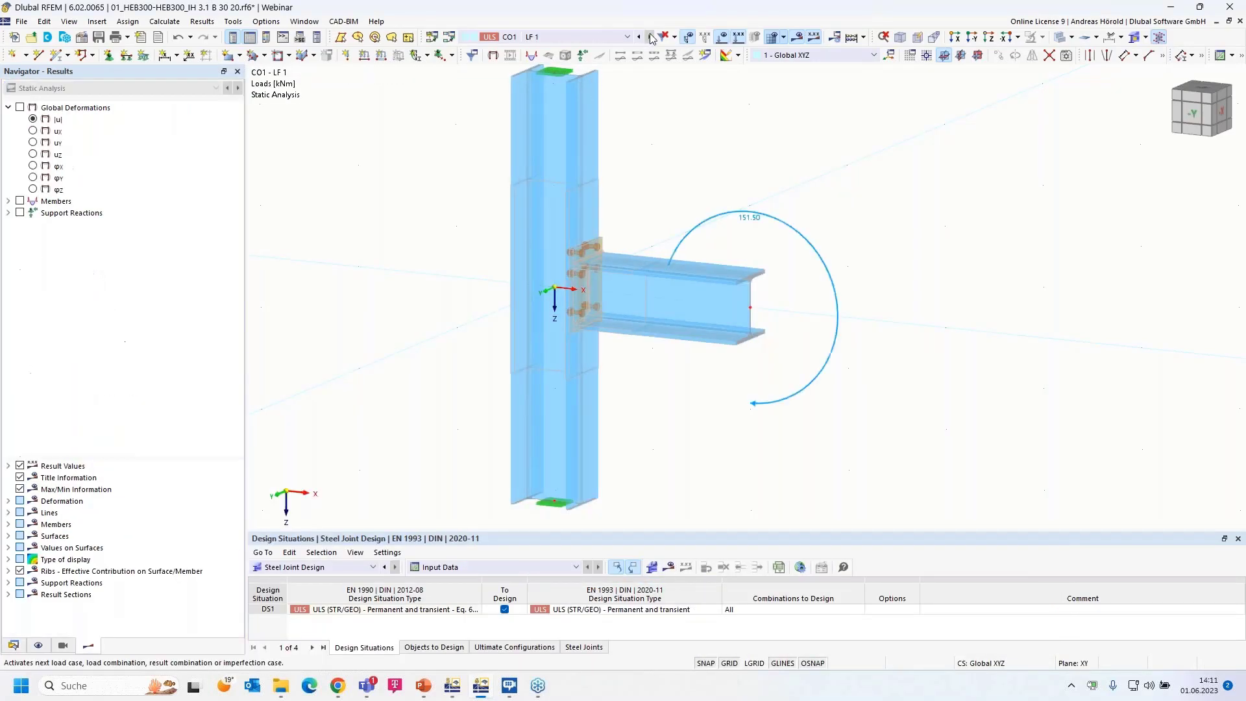
{"action": "left_click", "coordinate": [669, 567]}
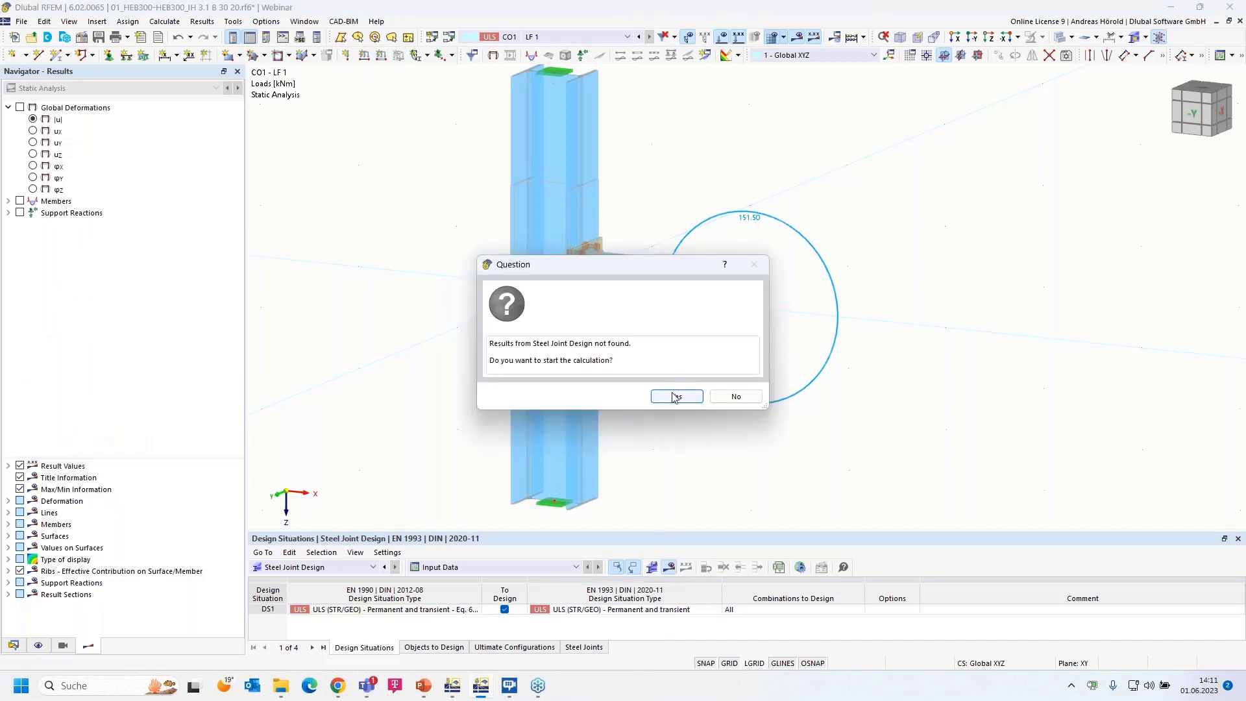
{"action": "left_click", "coordinate": [675, 397]}
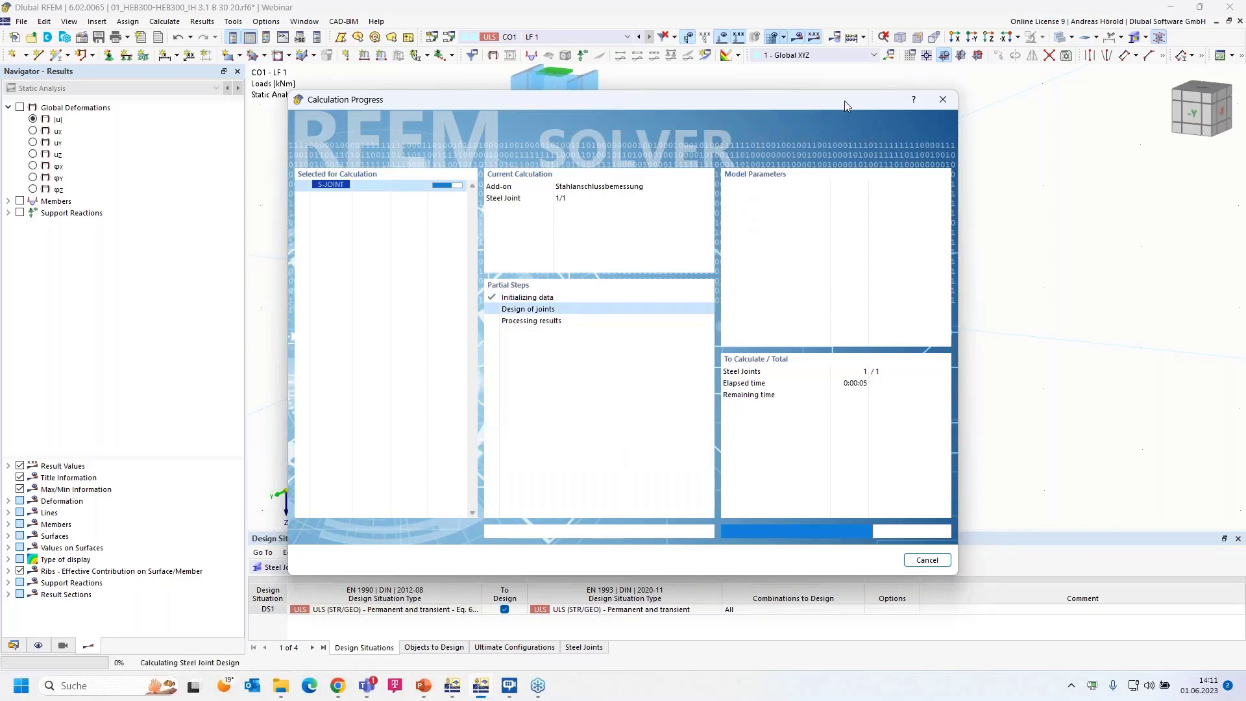
{"action": "left_click_drag", "start_coordinate": [850, 100], "coordinate": [571, 111]}
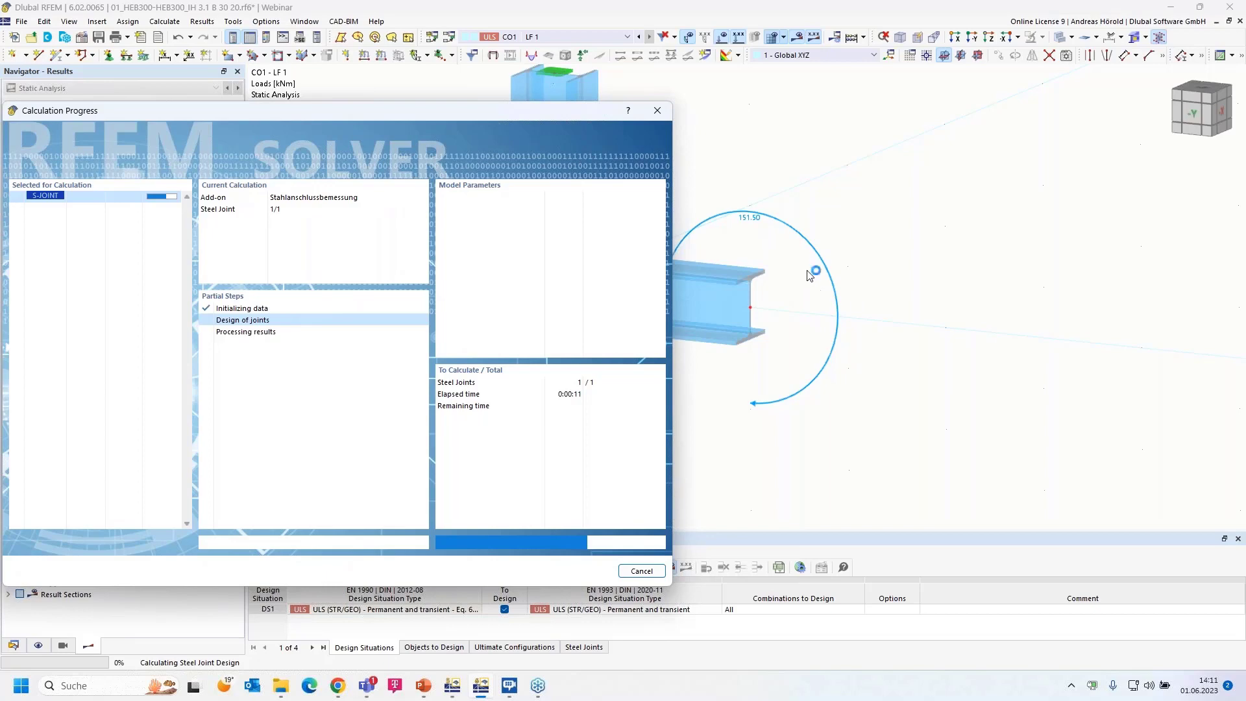
- Switch to RFEM 5, display the loads of LC1 - Design internal forces for comparison, and return to RFEM 6
{"action": "left_click", "coordinate": [453, 688]}
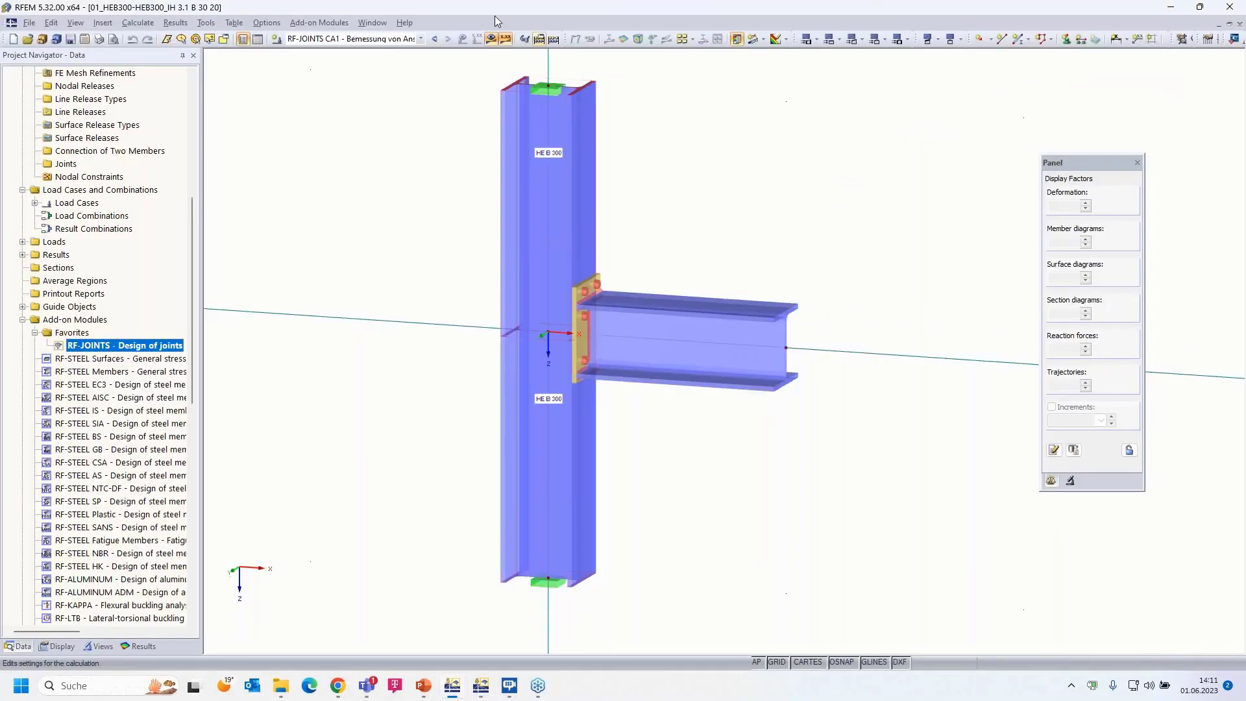
{"action": "left_click", "coordinate": [433, 39]}
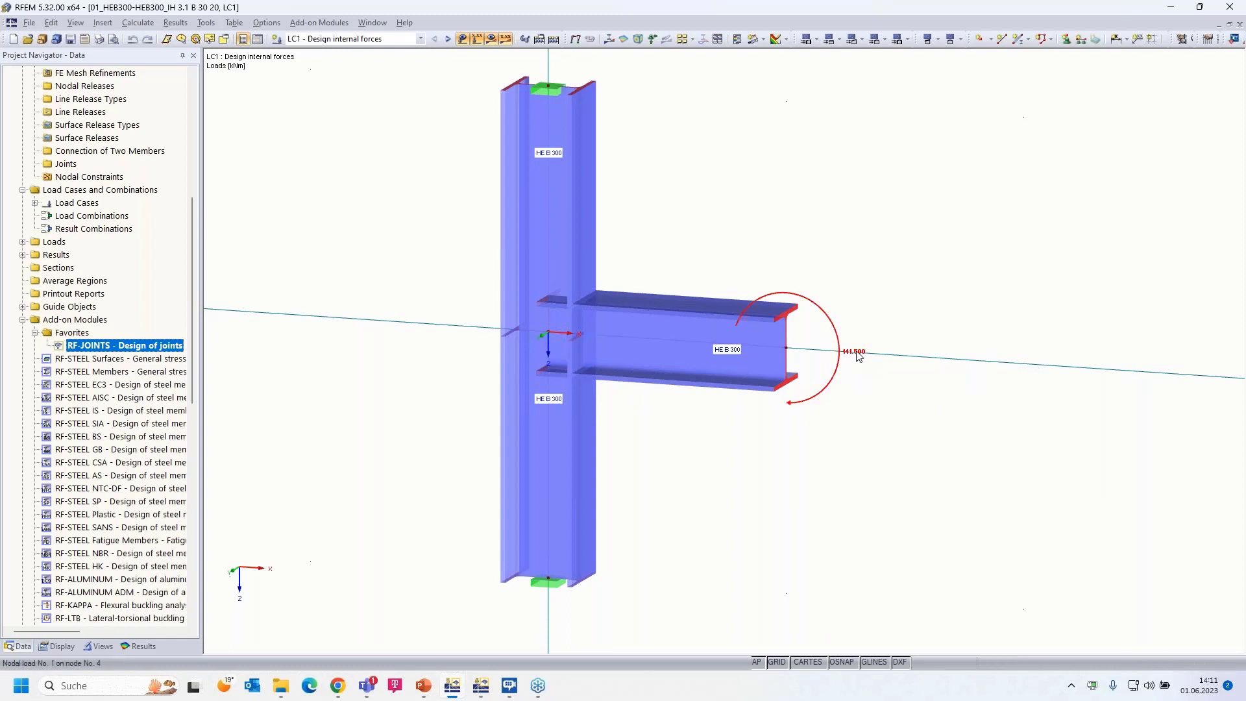
{"action": "left_click", "coordinate": [480, 687]}
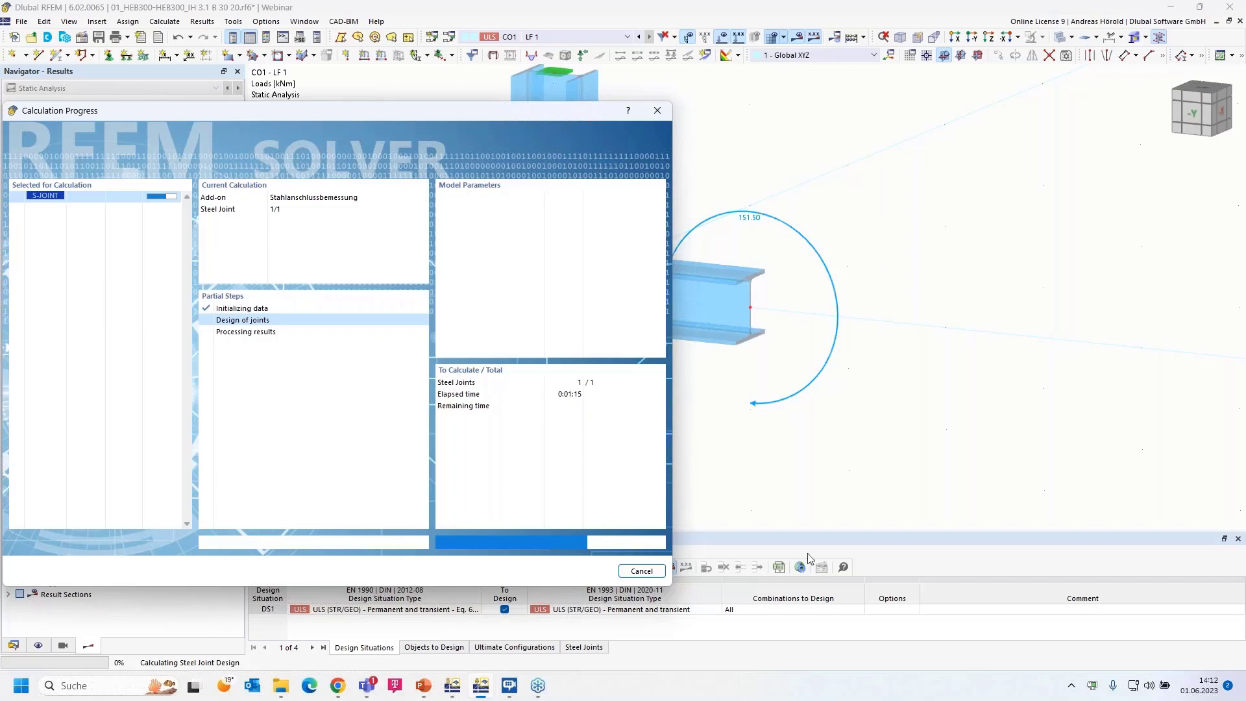
{"action": "mouse_move", "coordinate": [440, 677]}
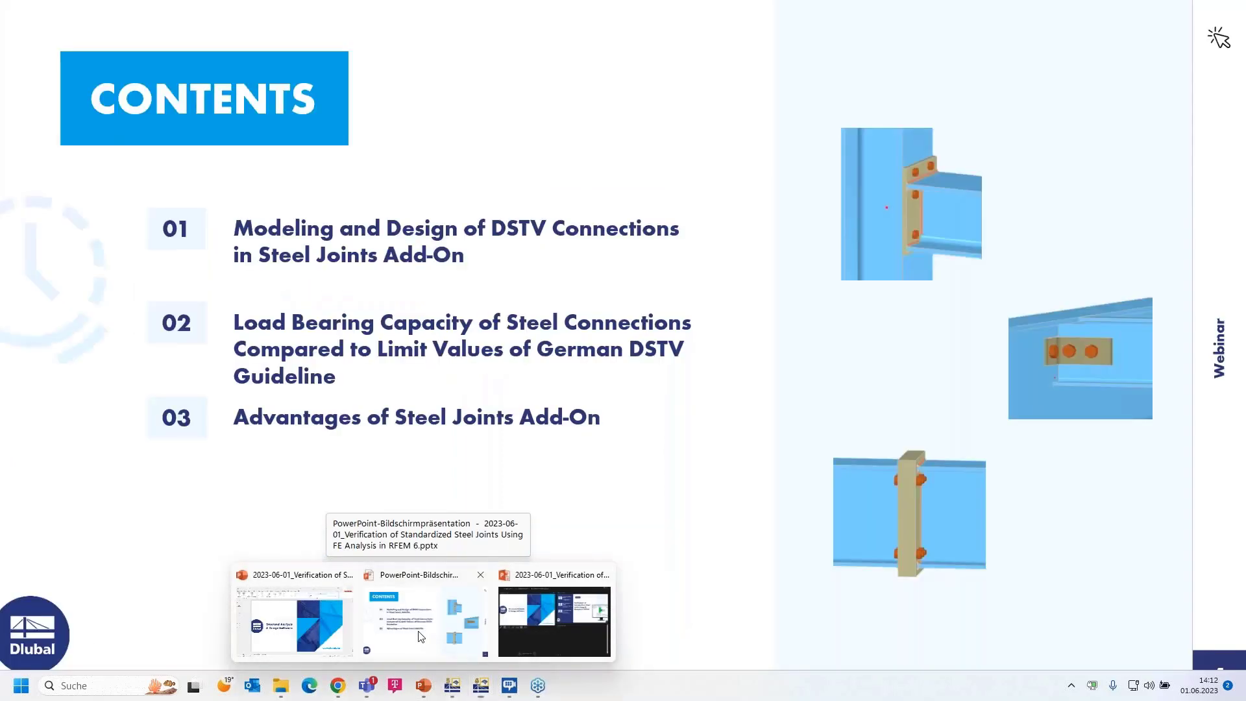
{"action": "left_click", "coordinate": [419, 636]}
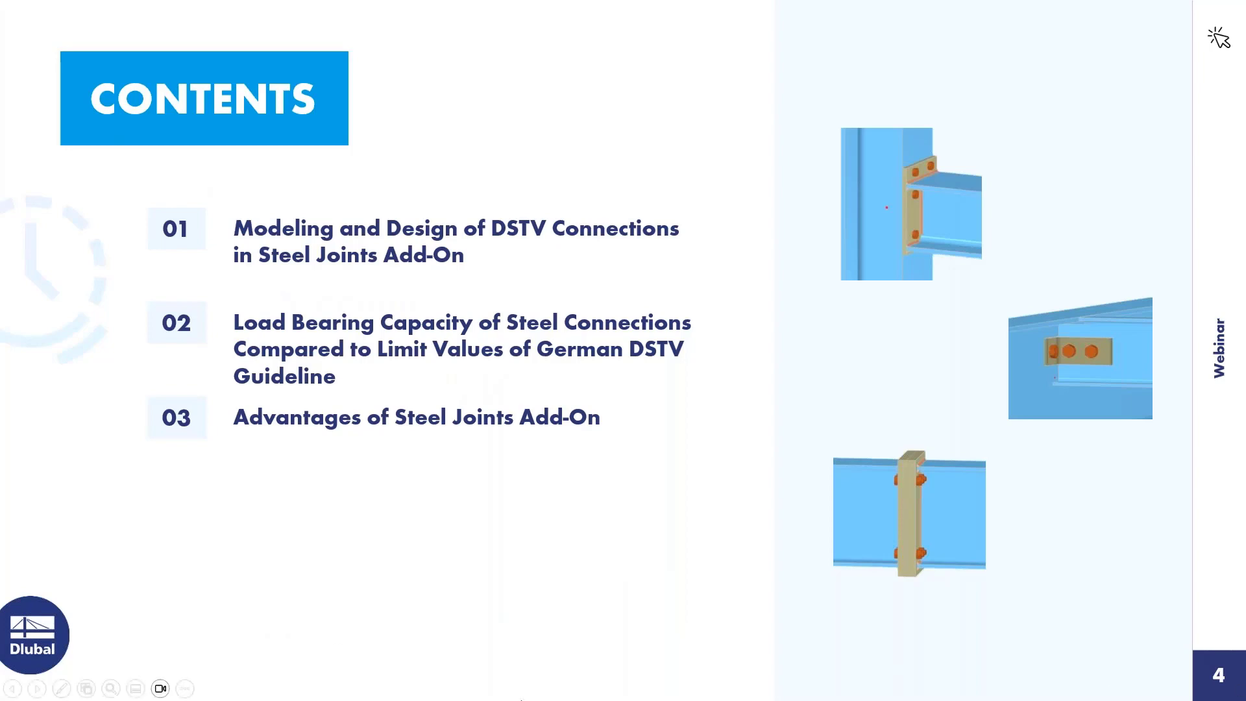
{"action": "left_click", "coordinate": [36, 689]}
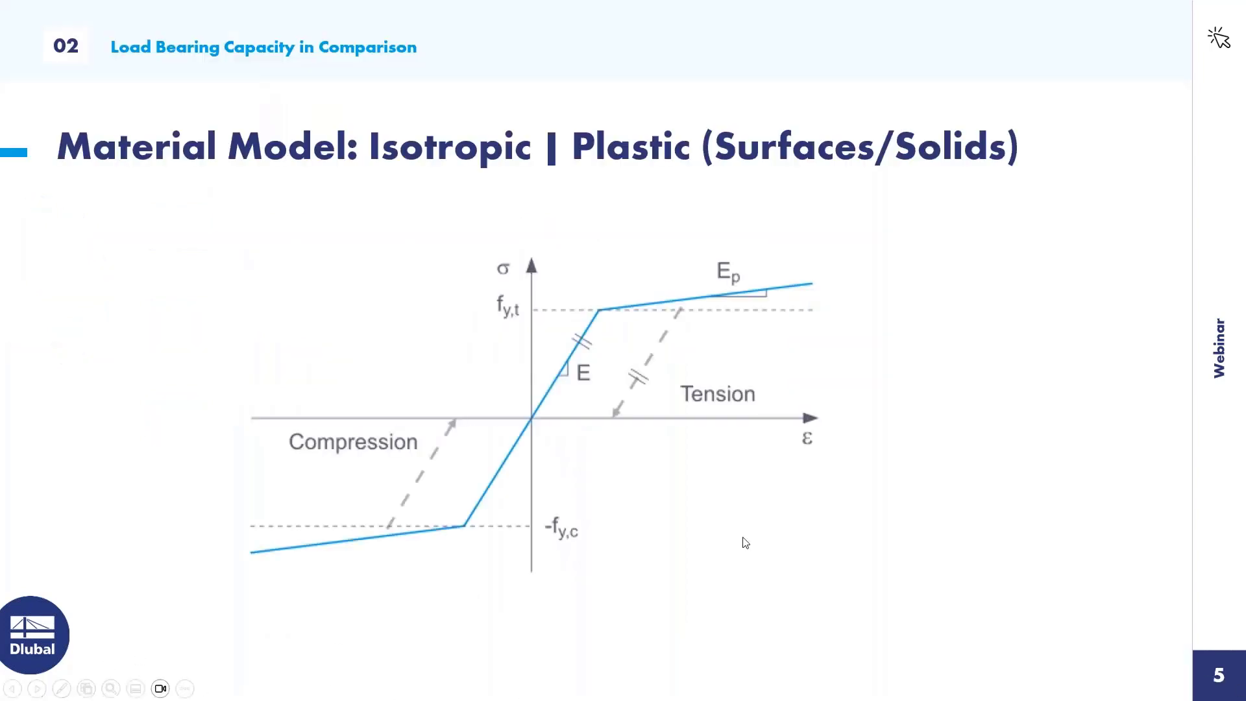
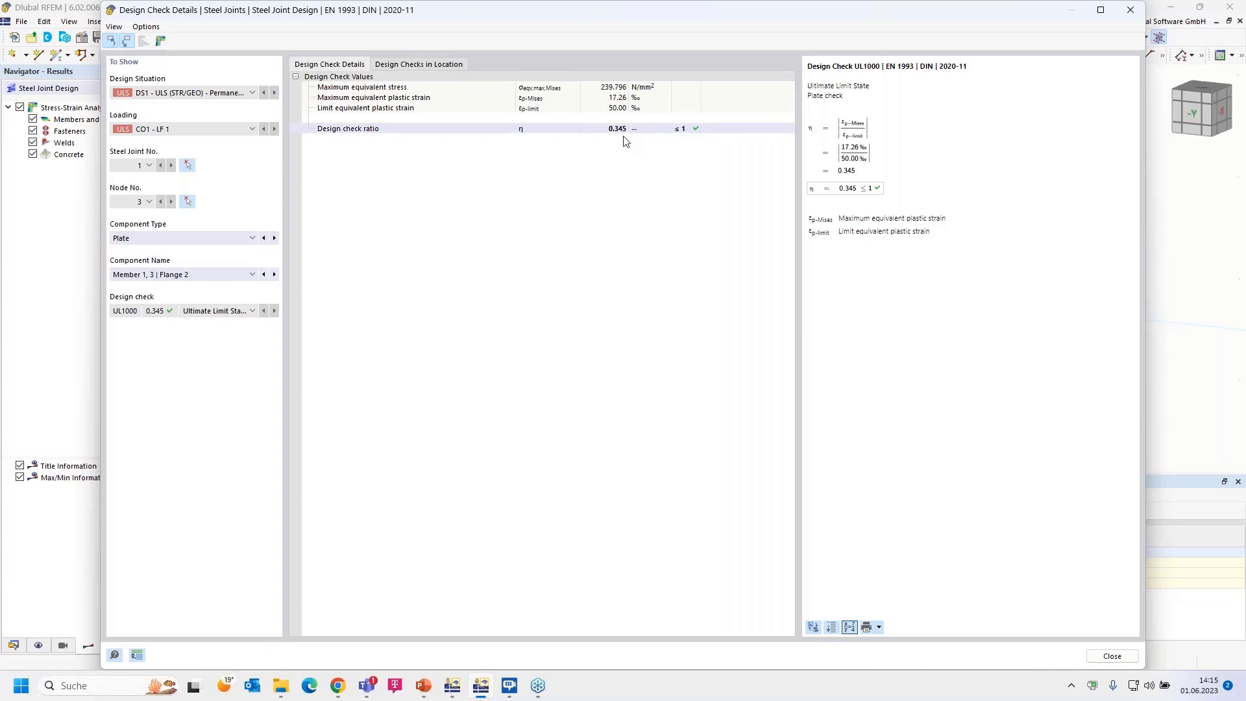
- Review the plate check's limit equivalent plastic strain, close its details and open the design check details of End Plate 1 | Weld 3
{"action": "left_click", "coordinate": [616, 109]}
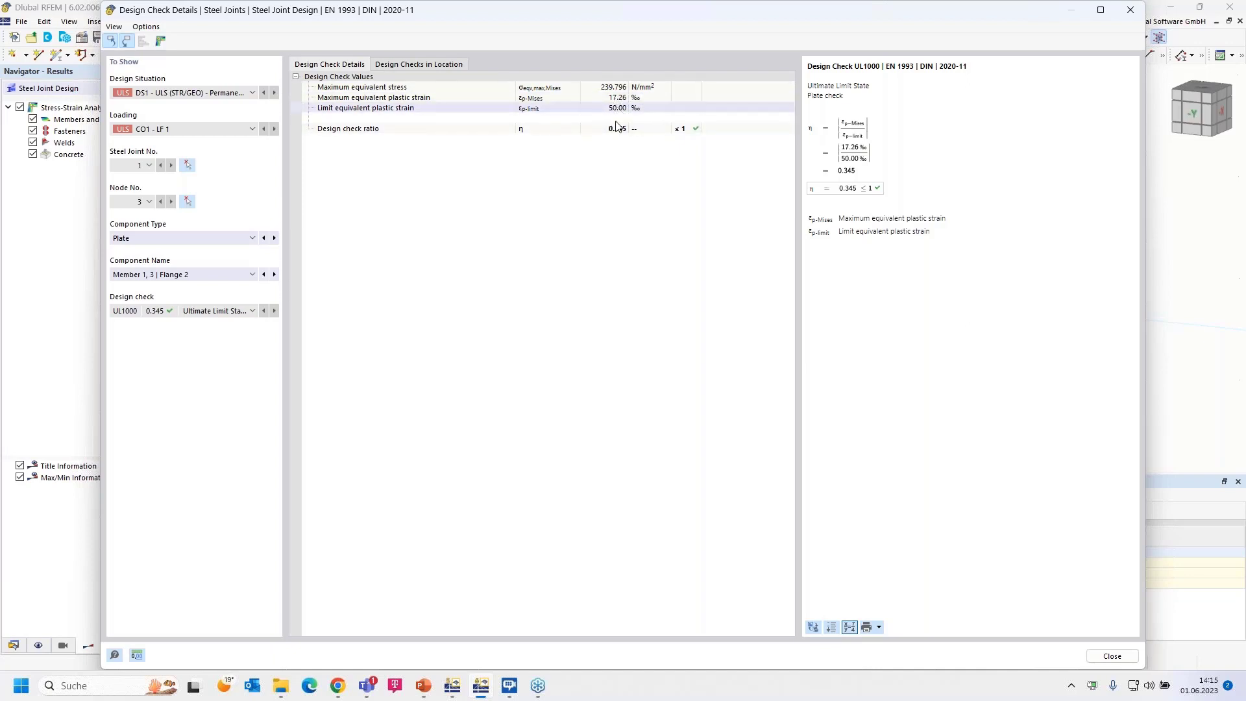
{"action": "left_click", "coordinate": [1131, 11]}
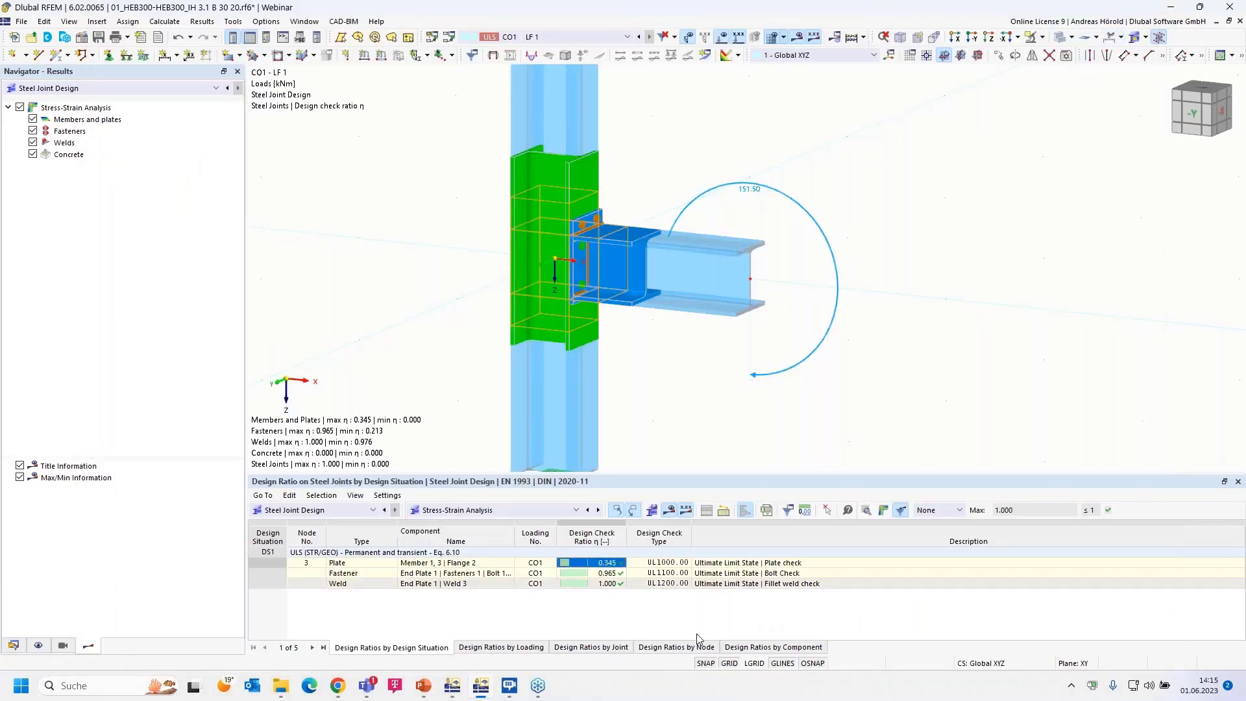
{"action": "left_click", "coordinate": [599, 583]}
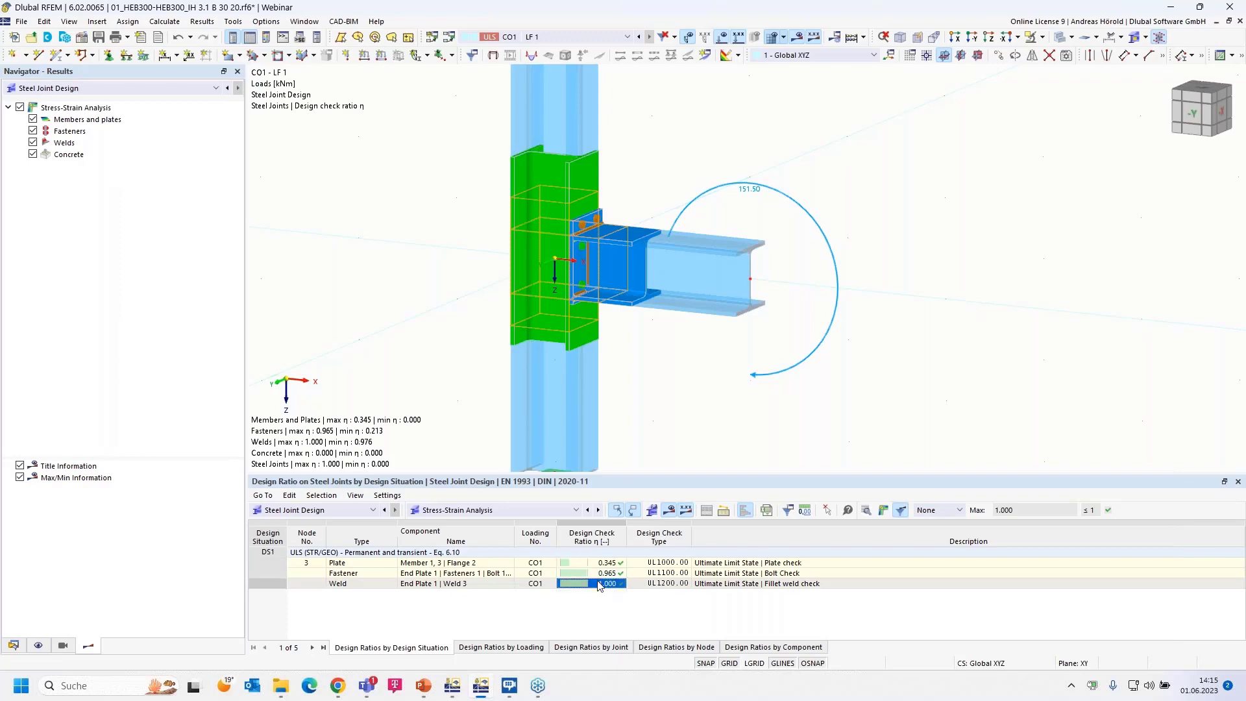
{"action": "double_click", "coordinate": [599, 583]}
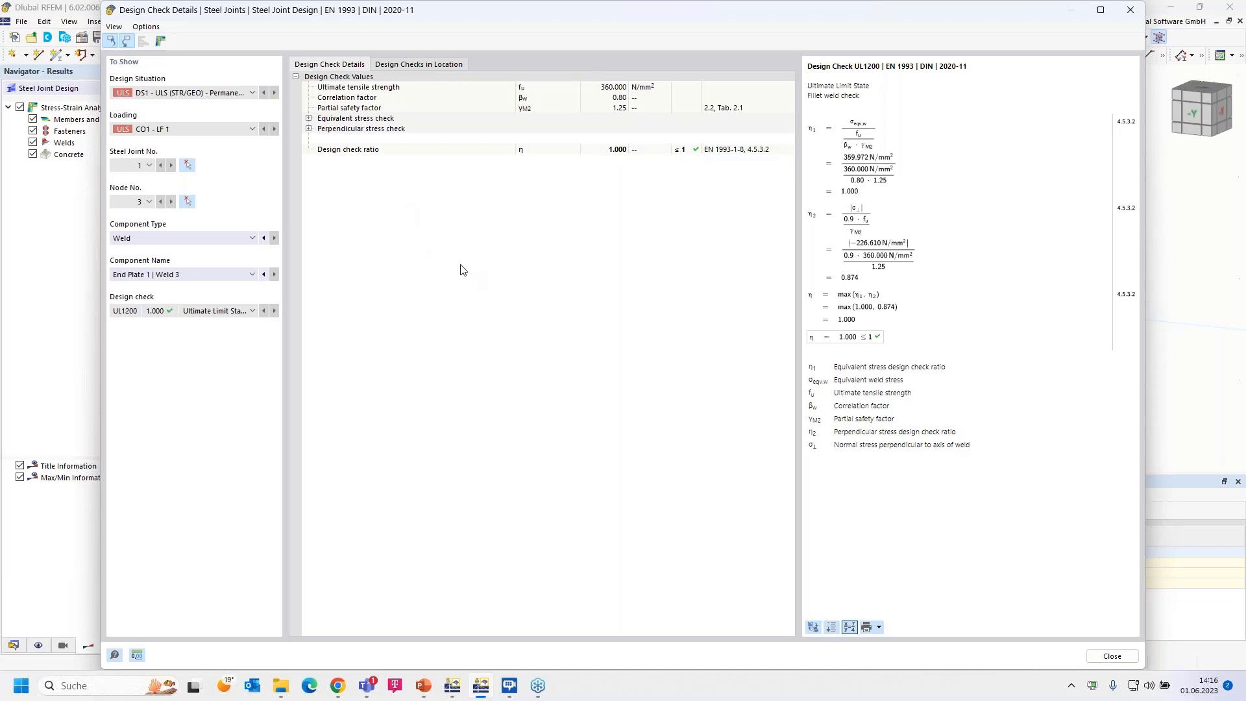
- Inspect the joint's equivalent plastic strains, isolate the welds, restore the members, plates and fasteners, and close the result details
{"action": "left_click", "coordinate": [161, 40]}
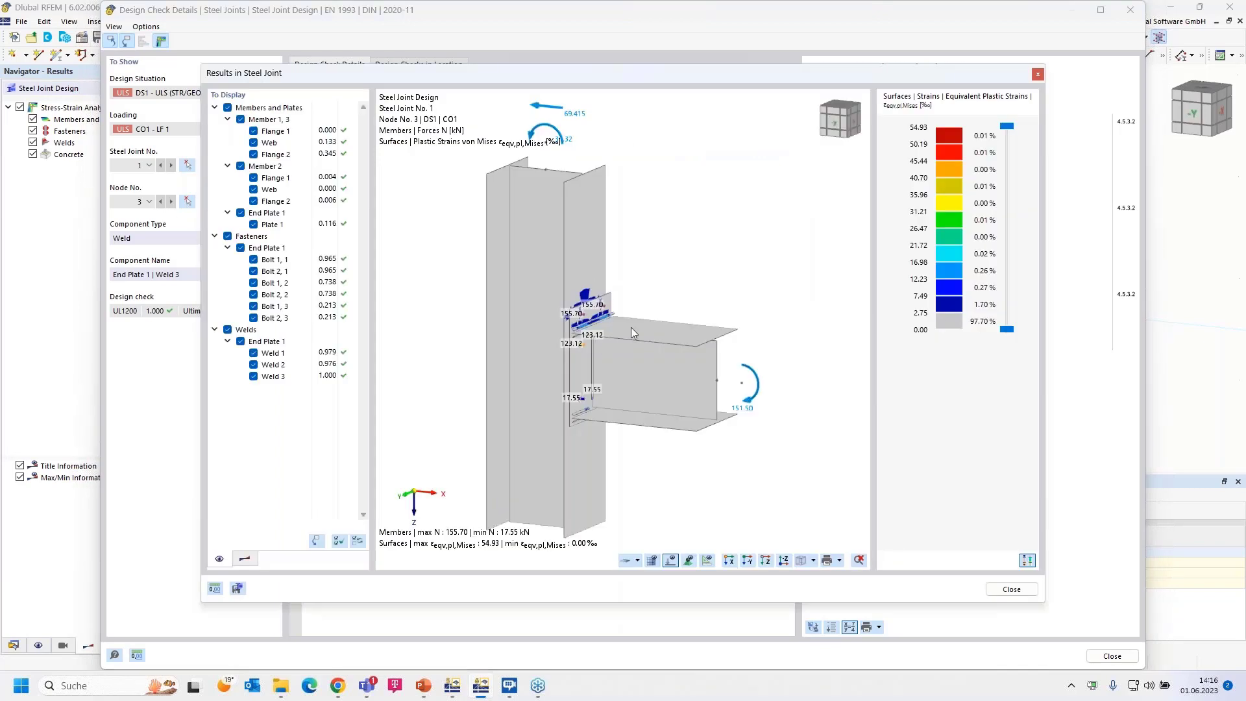
{"action": "middle_click_drag", "start_coordinate": [656, 405], "coordinate": [672, 316]}
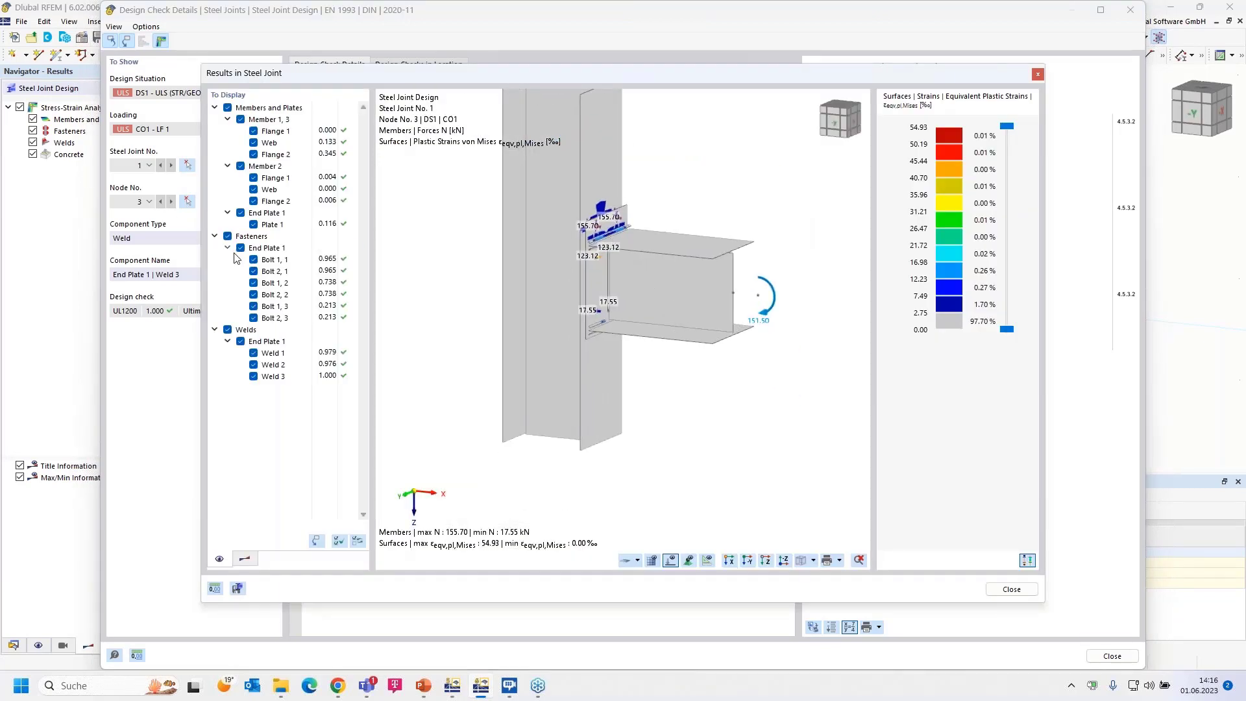
{"action": "left_click", "coordinate": [227, 237]}
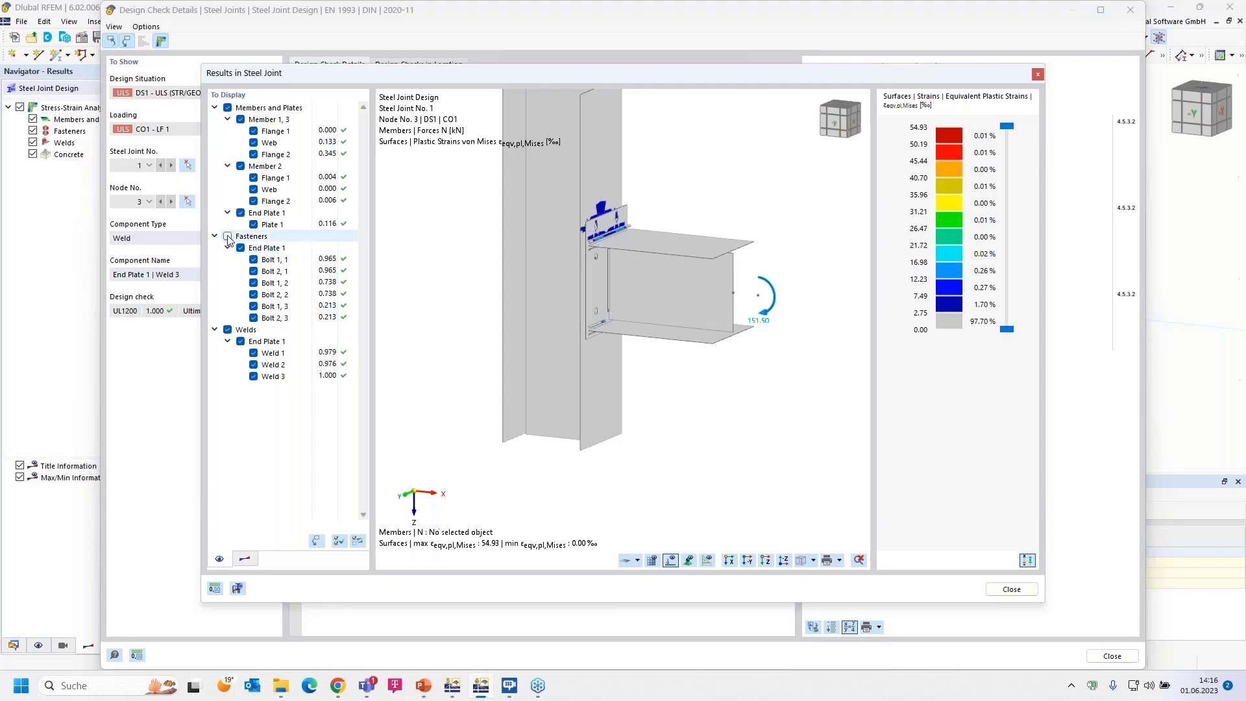
{"action": "left_click", "coordinate": [228, 108]}
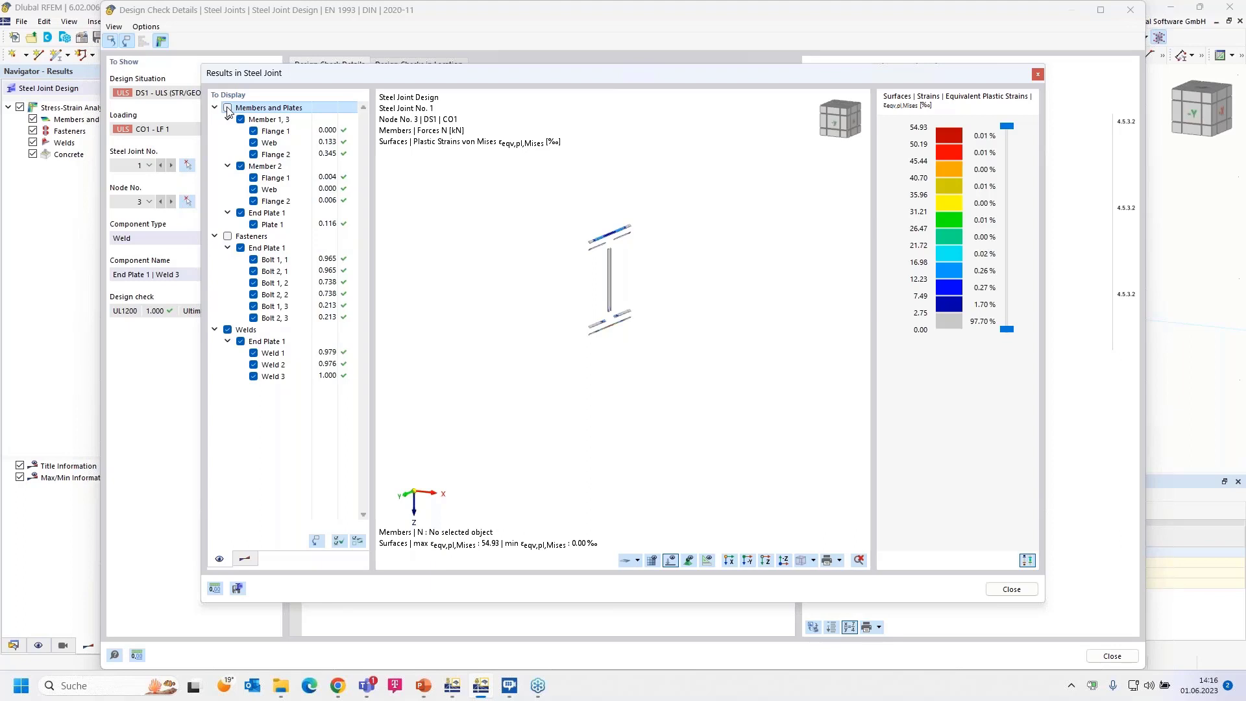
{"action": "left_click", "coordinate": [228, 108]}
{"action": "left_click", "coordinate": [227, 236]}
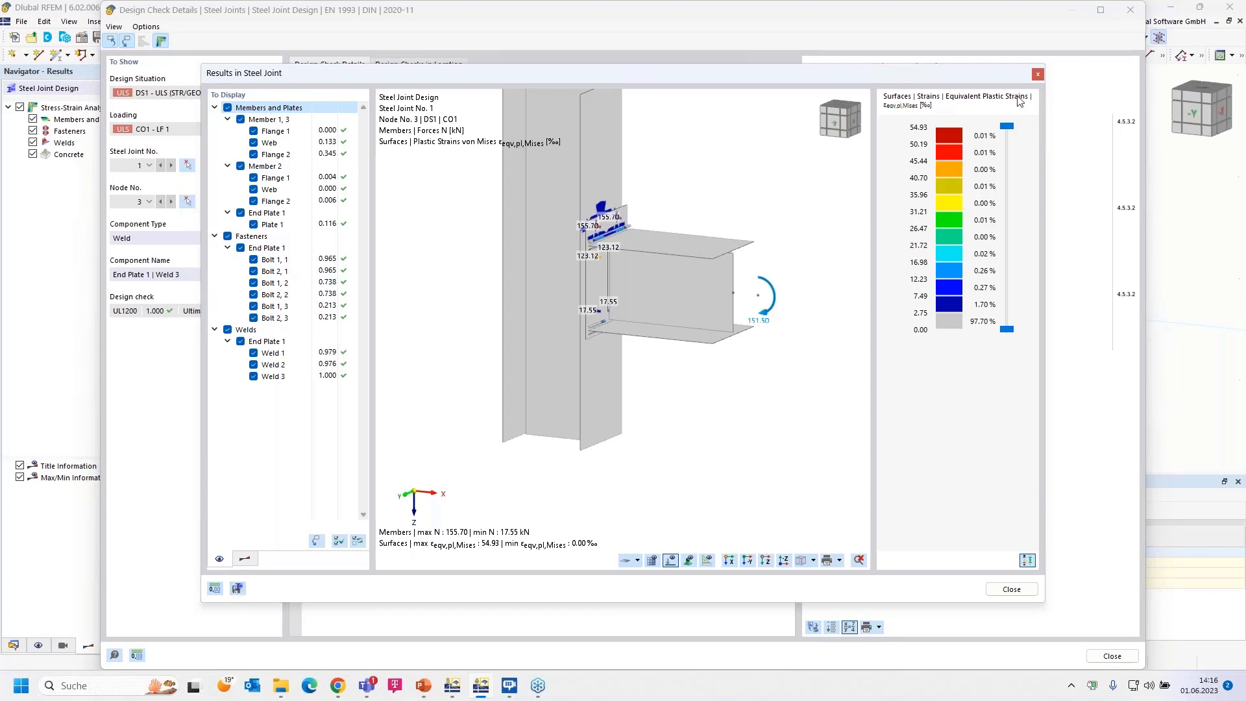
{"action": "left_click", "coordinate": [1037, 74]}
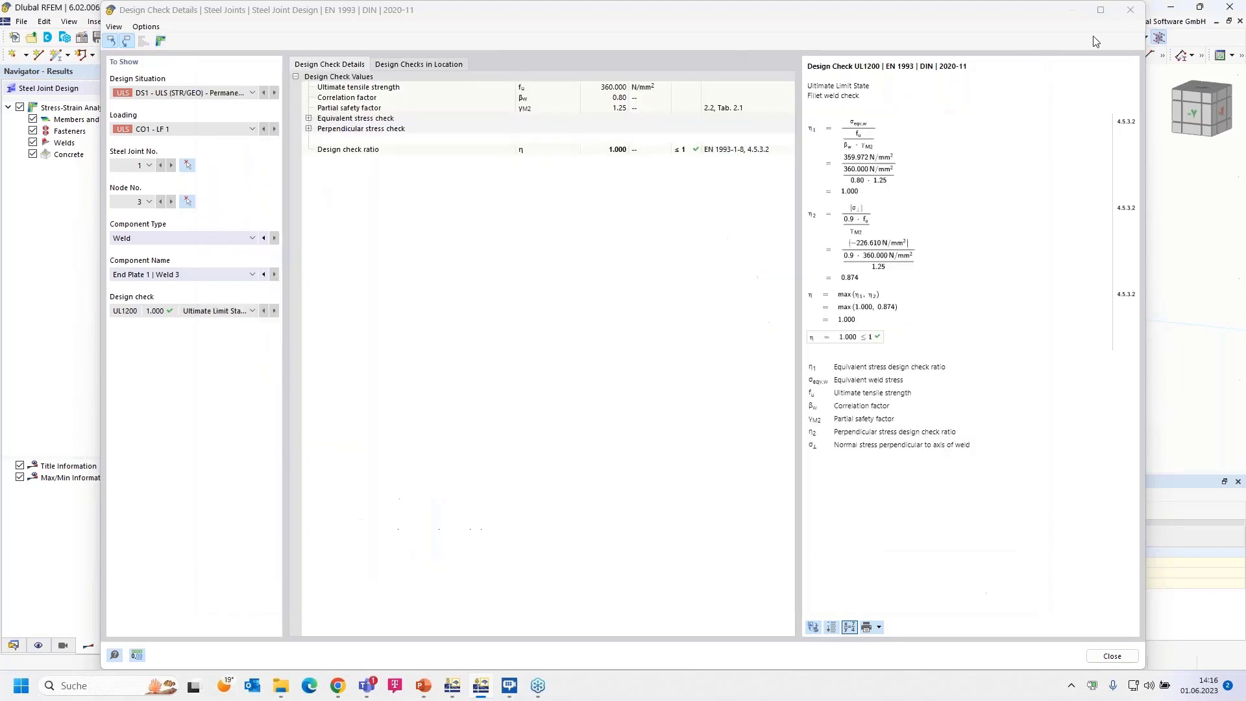
{"action": "left_click", "coordinate": [1130, 11]}
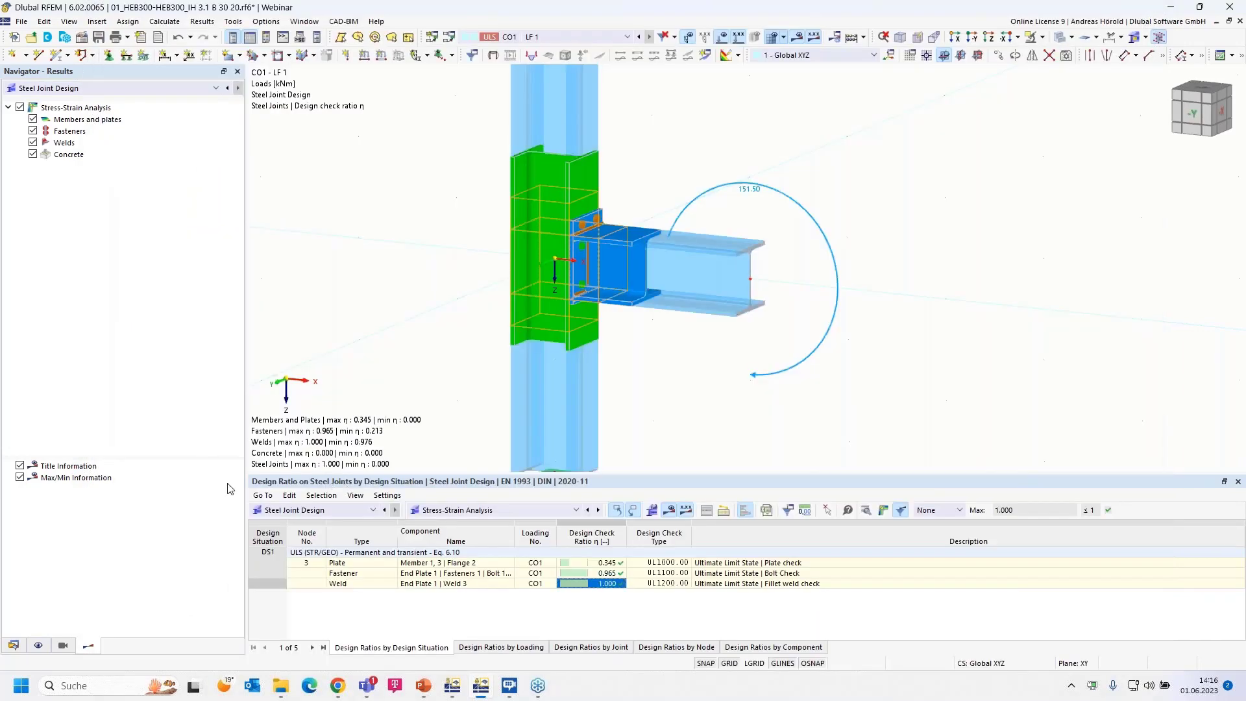
- Activate the generated model 01_HEB300-HEB300_IH 3.1 B 30 20-SteelJoints-000001.rf6 from the project data and enlarge its graphics area
{"action": "left_click", "coordinate": [13, 646]}
{"action": "left_click", "coordinate": [10, 97]}
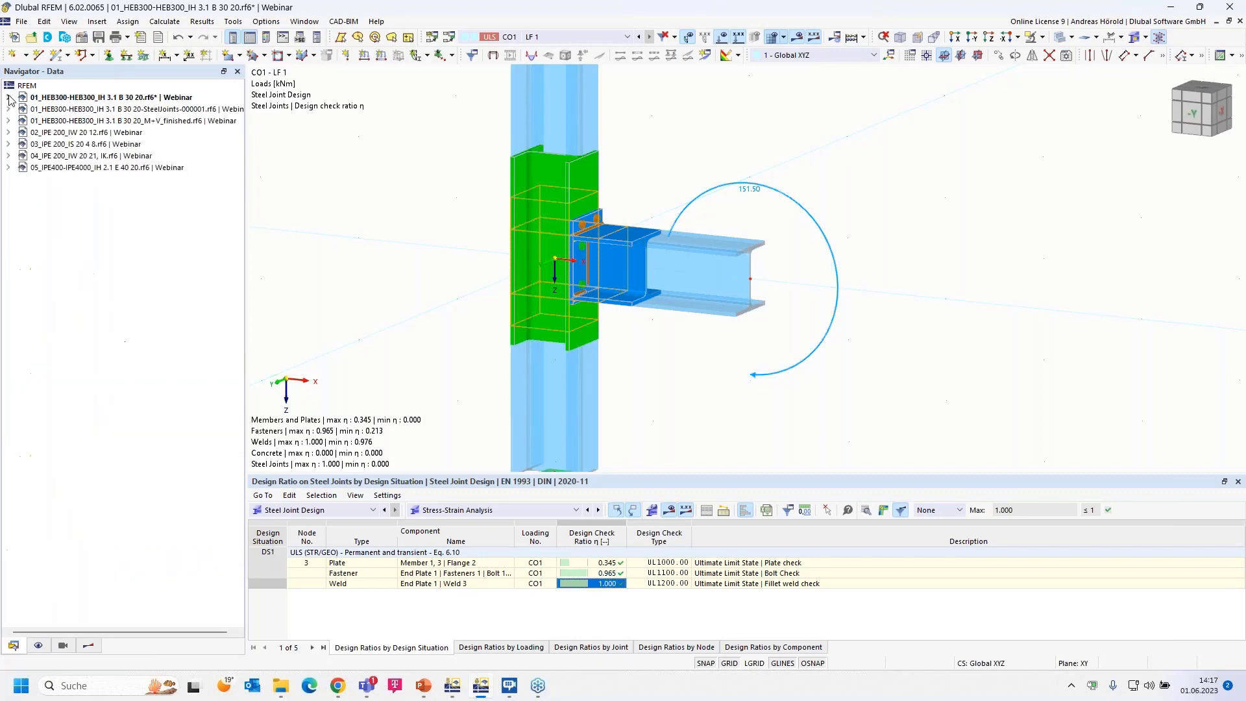
{"action": "left_click", "coordinate": [138, 110]}
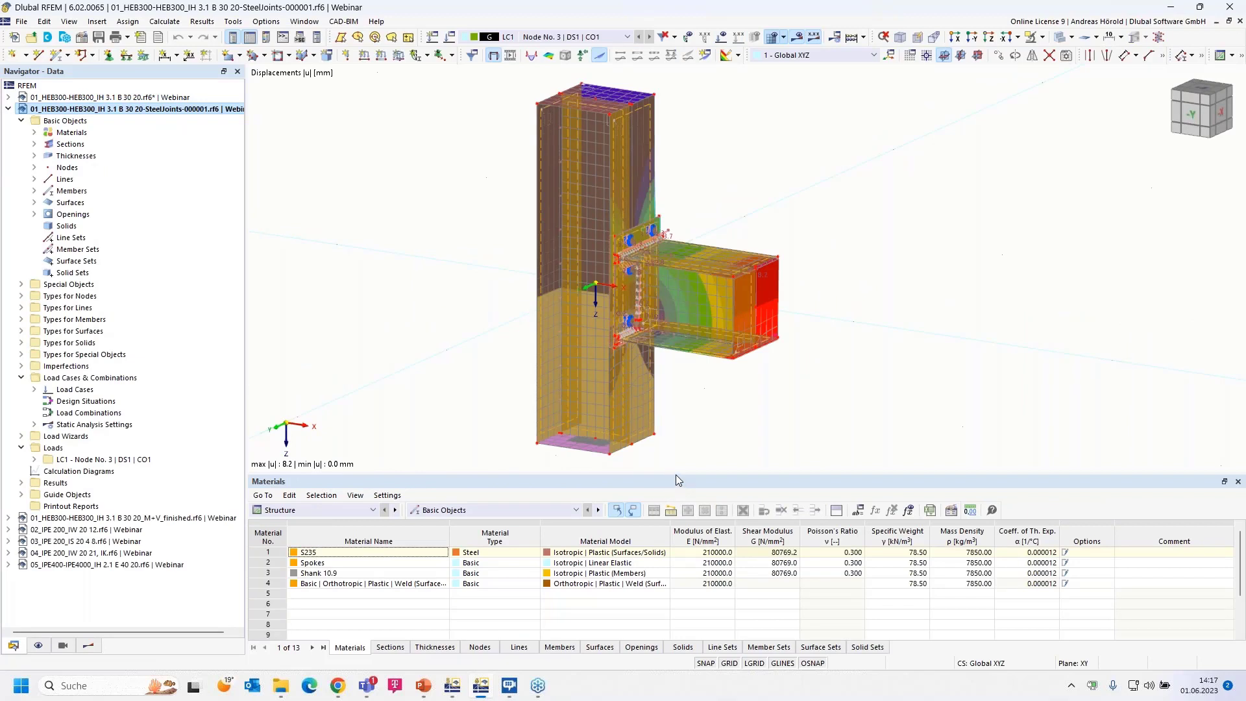
{"action": "left_click_drag", "start_coordinate": [676, 475], "coordinate": [727, 521]}
{"action": "left_click", "coordinate": [741, 488]}
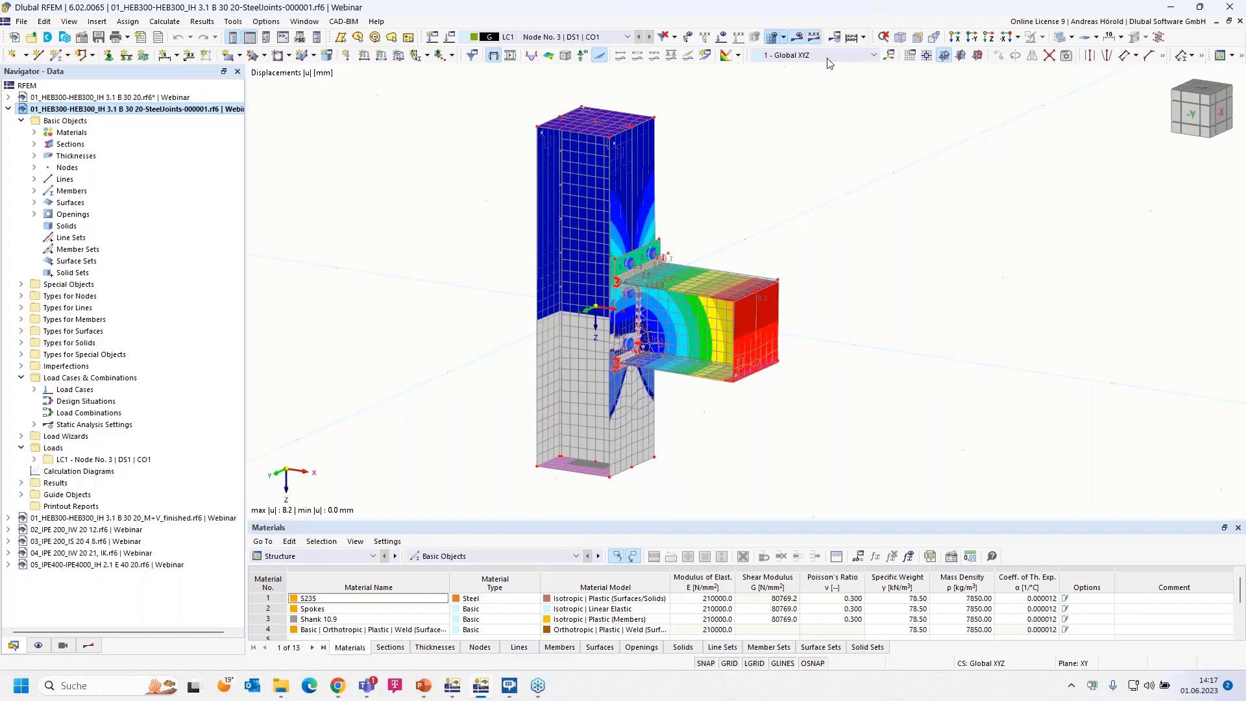
- Hide the results in the generated joint model and list its materials under the basic objects
{"action": "left_click", "coordinate": [795, 40]}
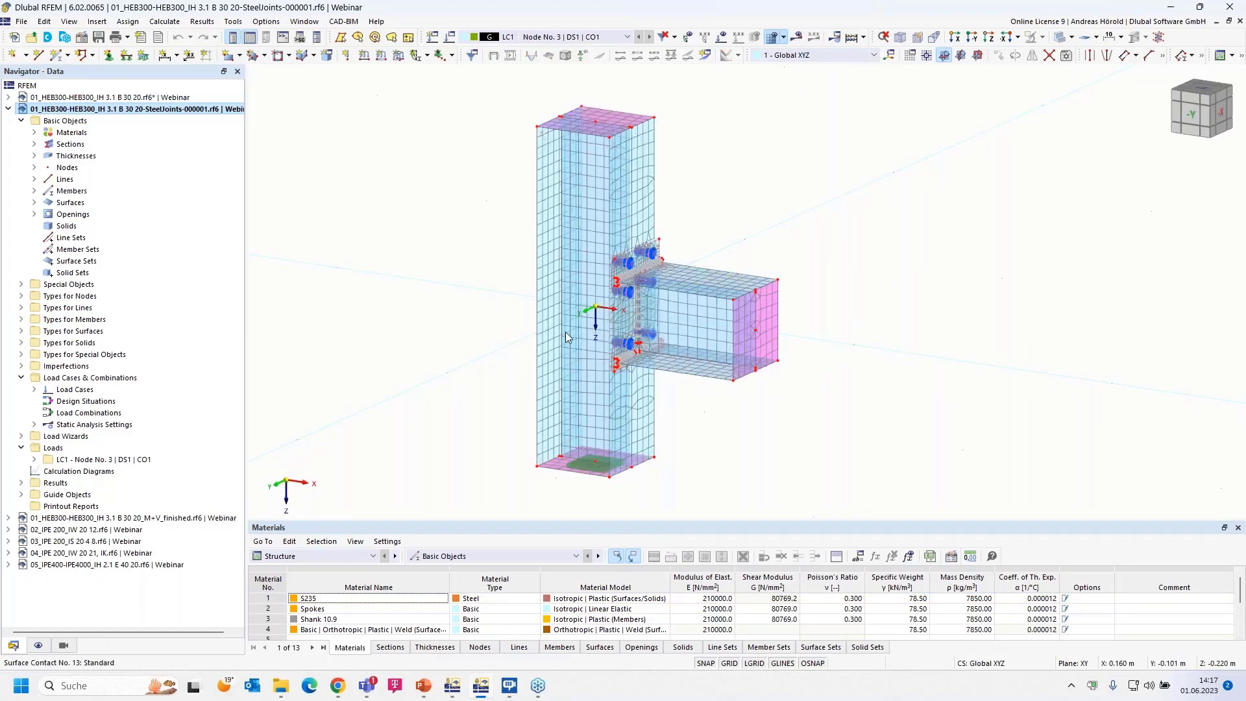
{"action": "scroll", "coordinate": [685, 370], "scroll_direction": "up", "scroll_amount": 4}
{"action": "scroll", "coordinate": [695, 341], "scroll_direction": "down", "scroll_amount": 1}
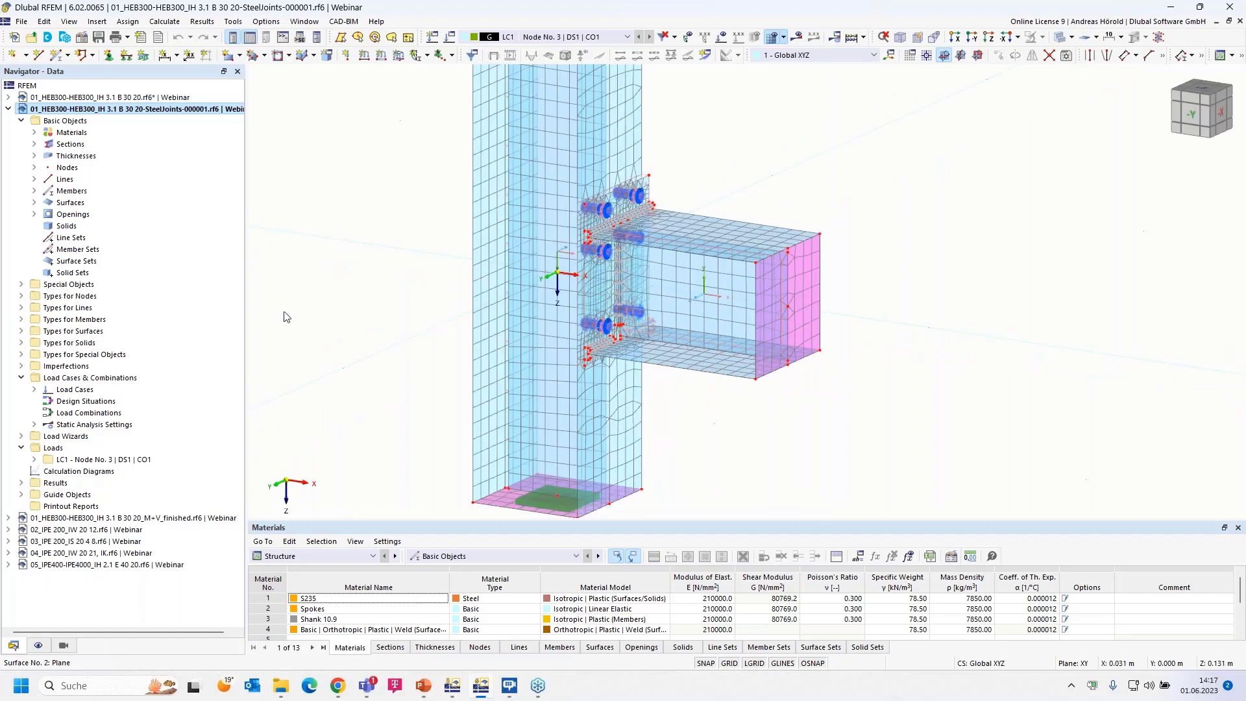
{"action": "left_click", "coordinate": [35, 133]}
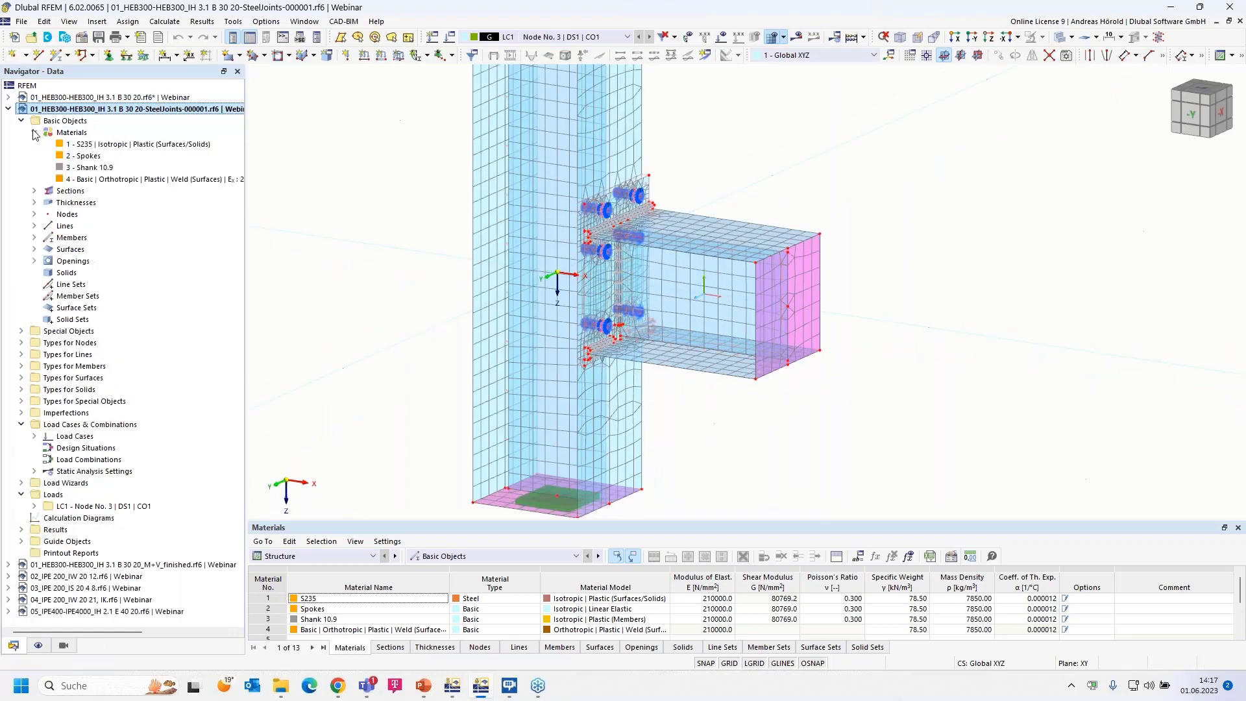
- Highlight the parts of the generated joint model that use material S235 and inspect them around the end plate
{"action": "left_click", "coordinate": [124, 144]}
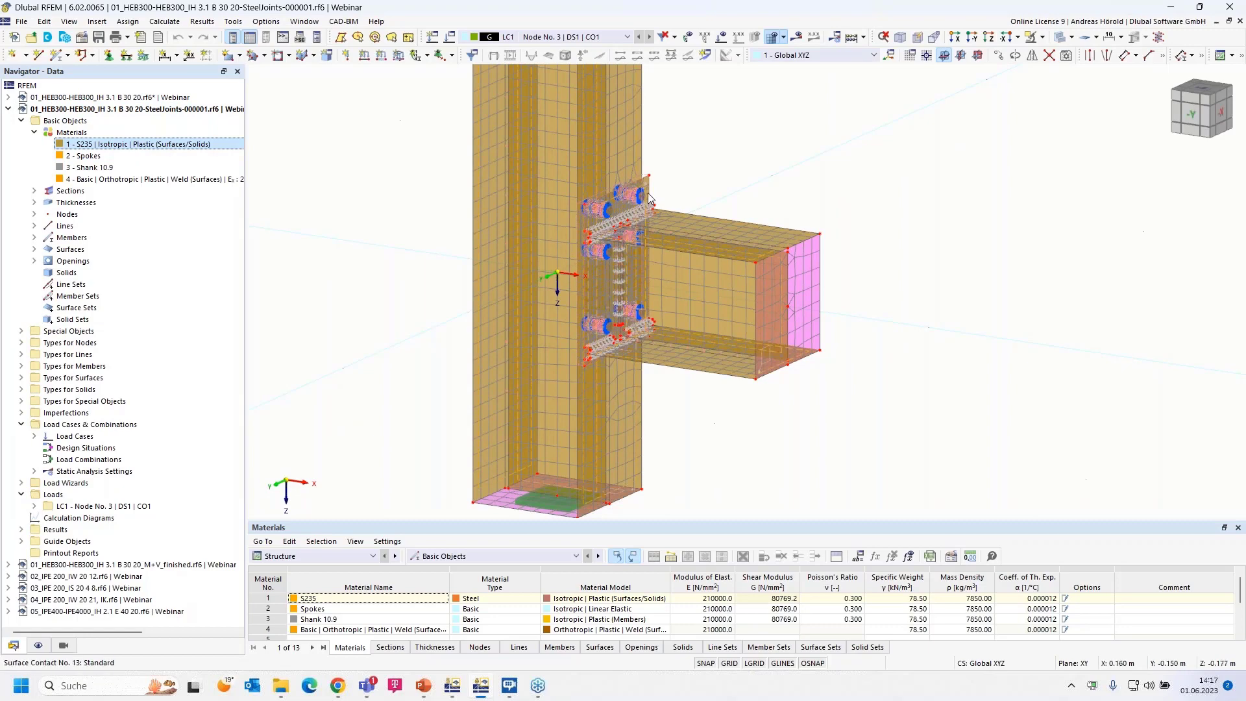
{"action": "scroll", "coordinate": [648, 224], "scroll_direction": "up", "scroll_amount": 2}
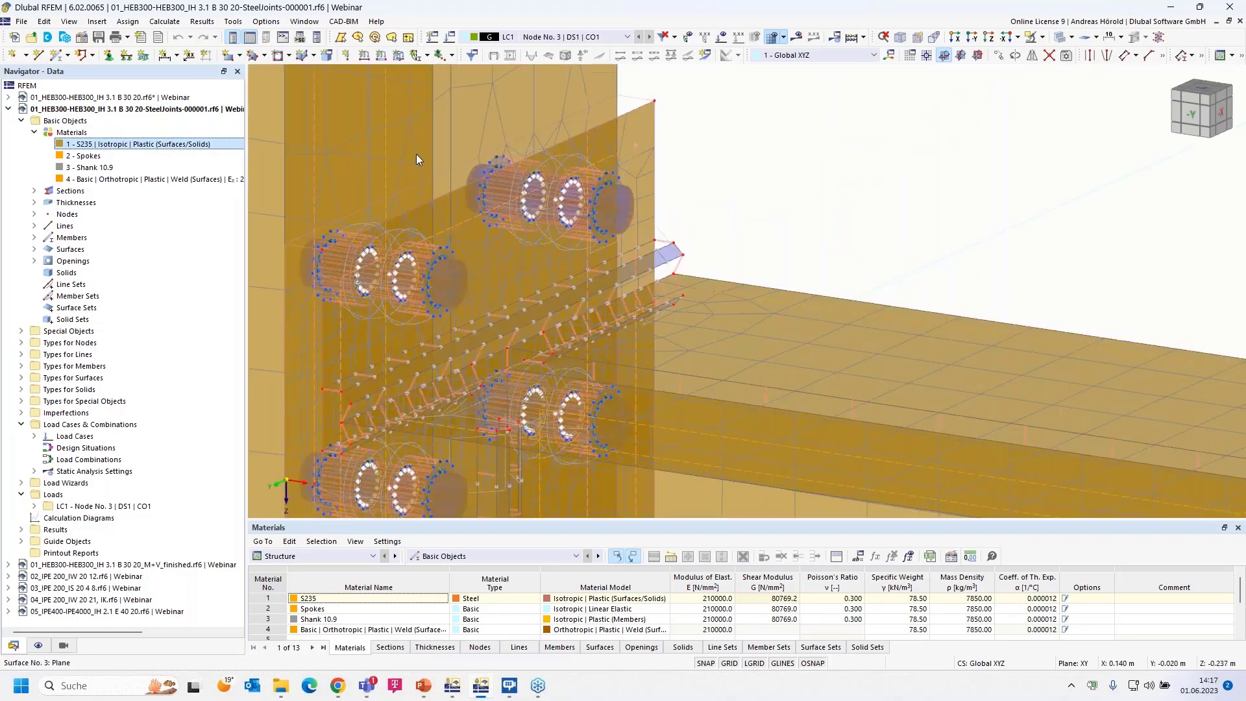
{"action": "scroll", "coordinate": [419, 159], "scroll_direction": "down", "scroll_amount": 3}
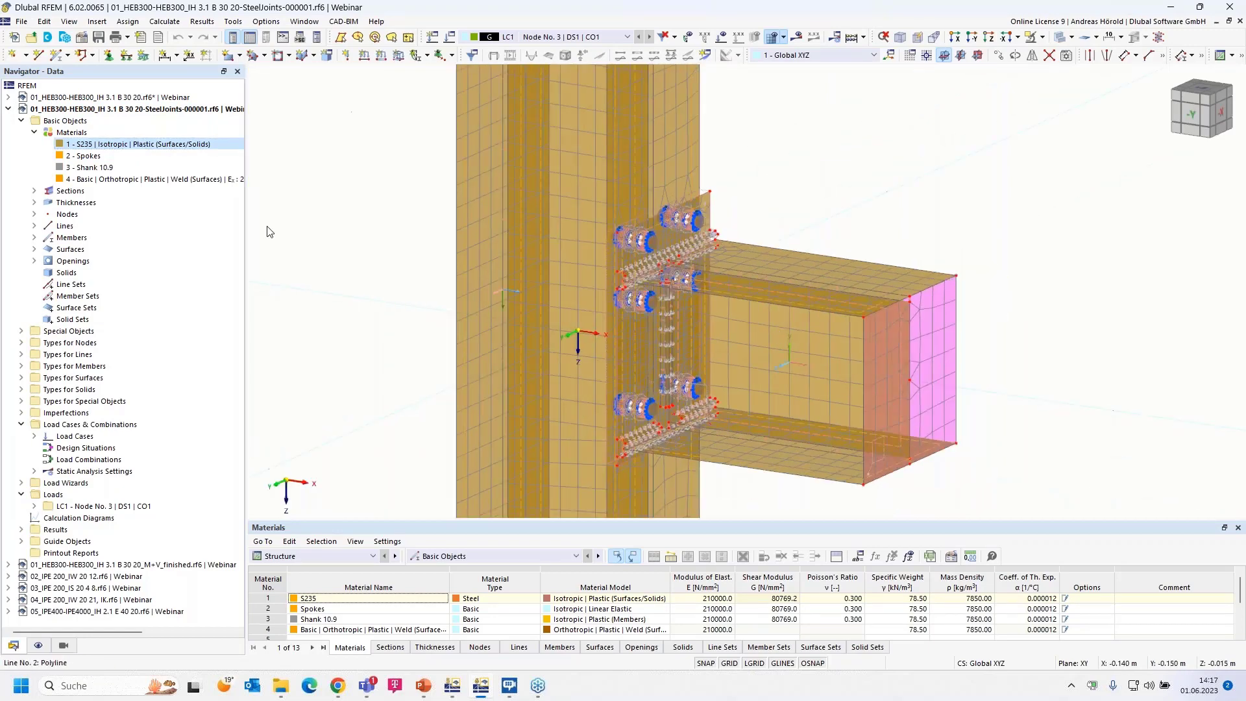
- Review the Isotropic | Plastic (Surfaces/Solids) parameters of material S235, close its details and clear the selection
{"action": "left_click", "coordinate": [154, 144]}
{"action": "double_click", "coordinate": [154, 144]}
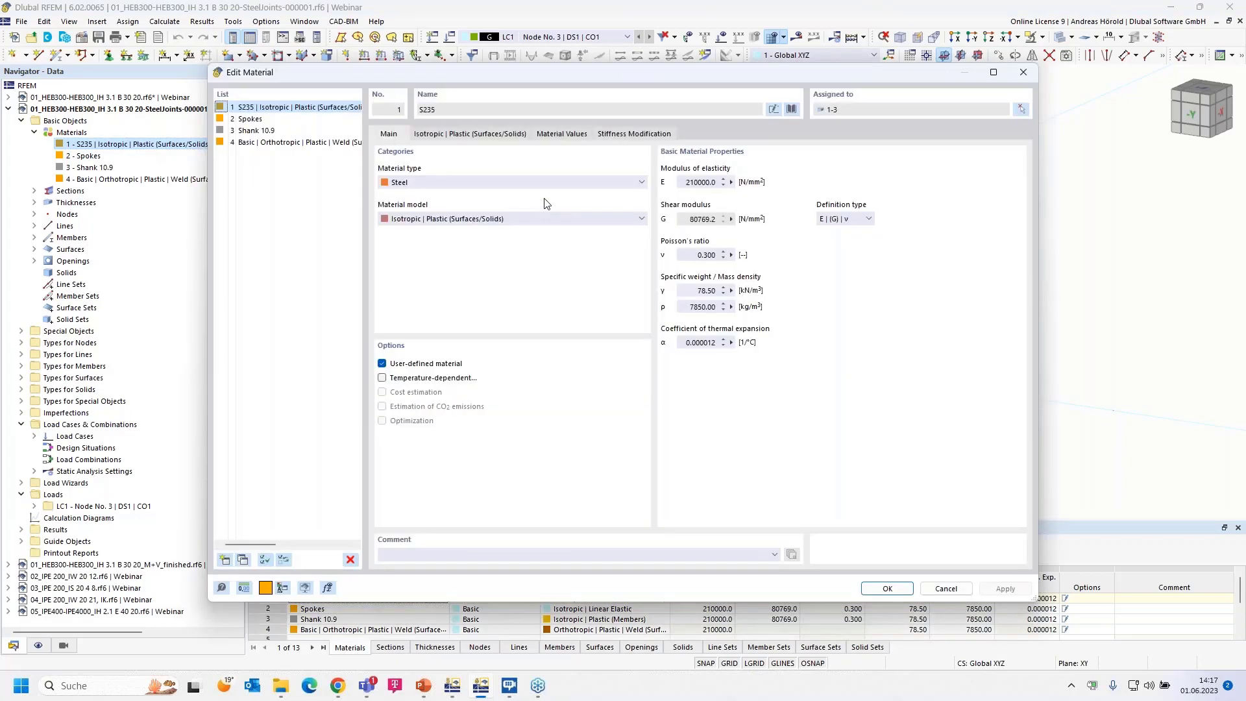
{"action": "left_click", "coordinate": [476, 135]}
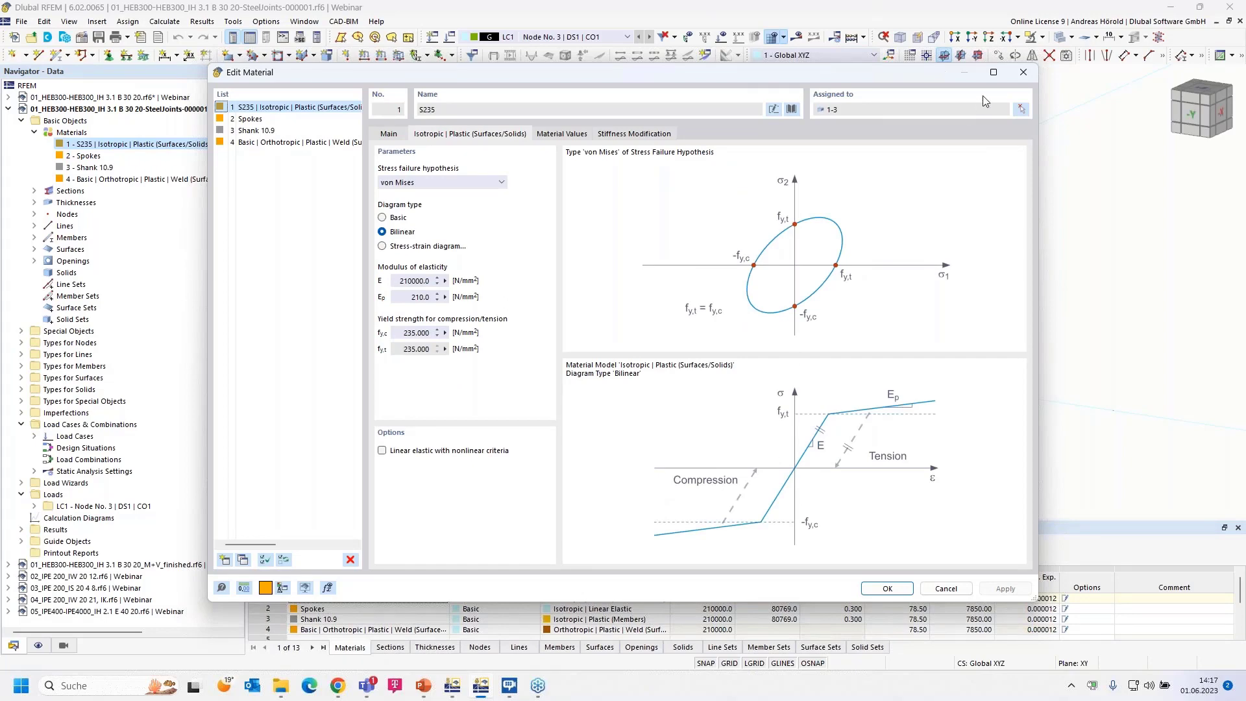
{"action": "left_click", "coordinate": [1022, 76]}
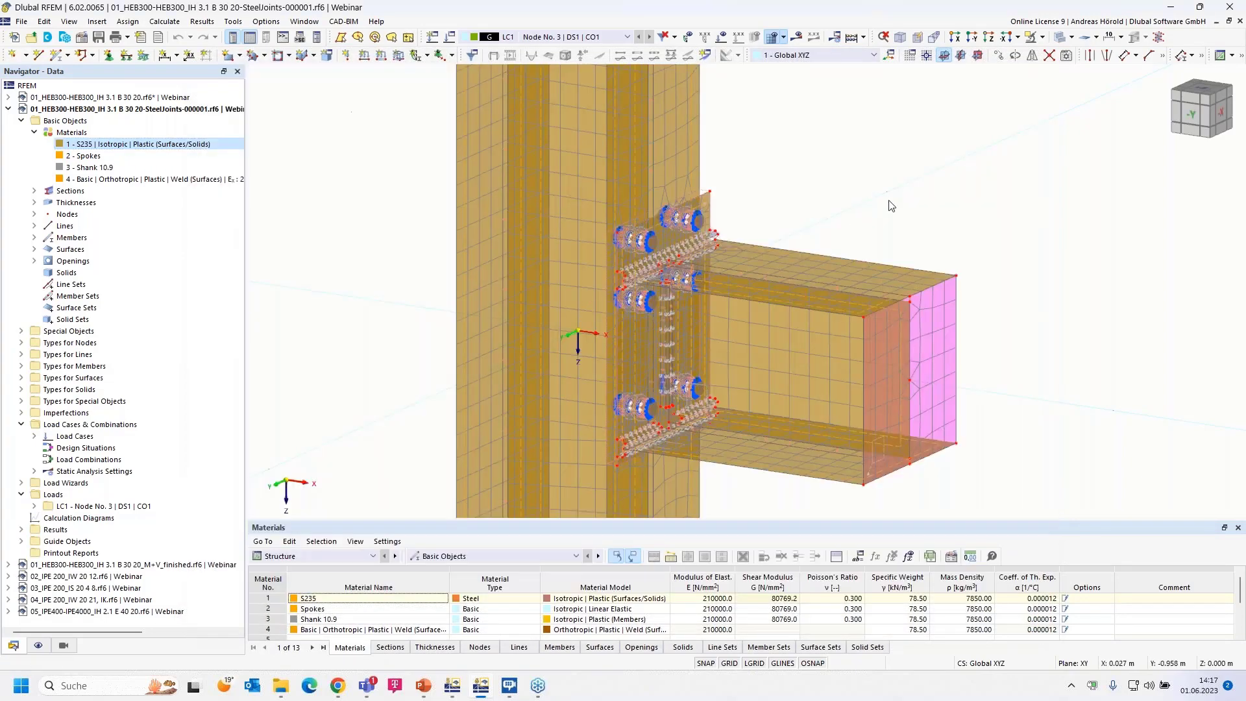
{"action": "left_click", "coordinate": [889, 201]}
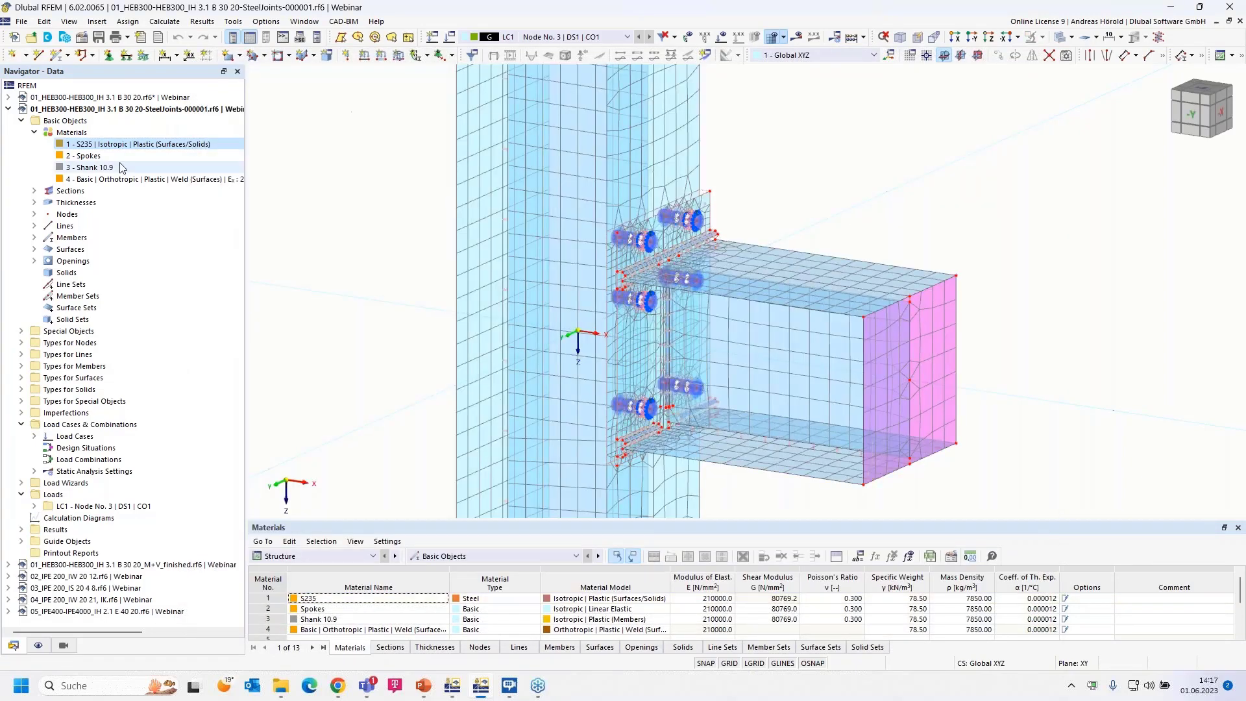
- Highlight in turn the objects that use the Spokes, Shank 10.9 and orthotropic plastic weld materials
{"action": "left_click", "coordinate": [85, 156]}
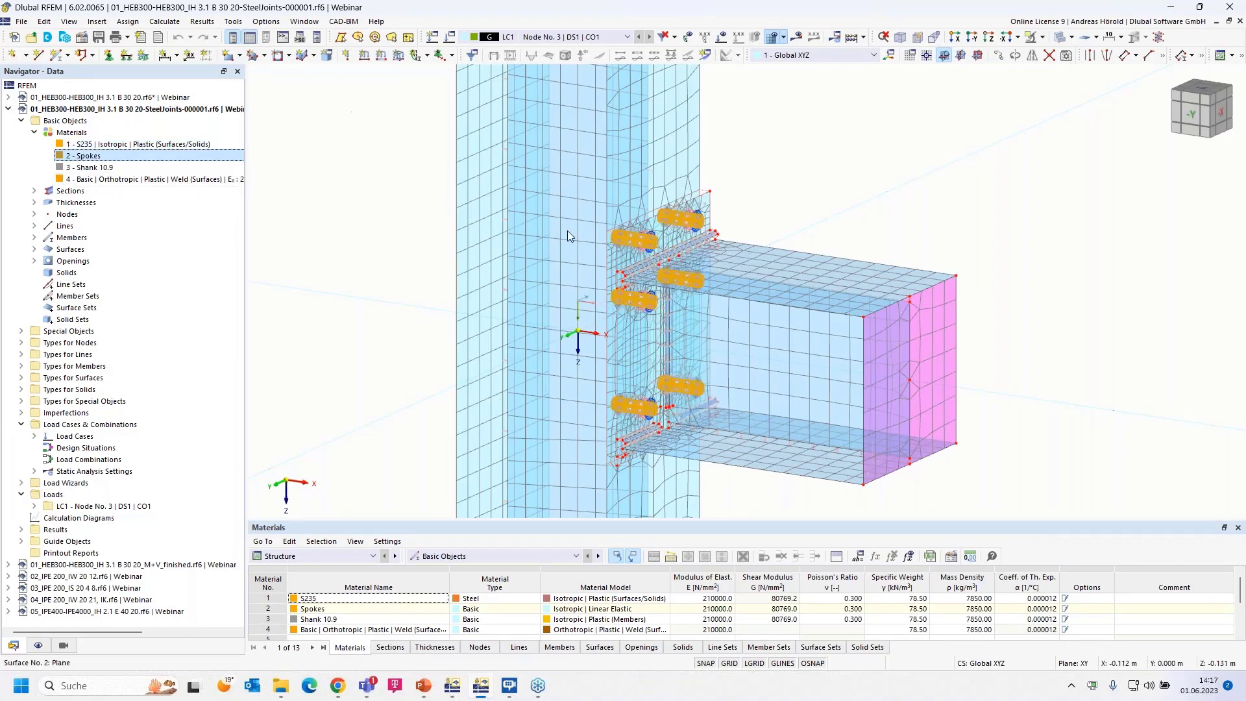
{"action": "left_click", "coordinate": [93, 168]}
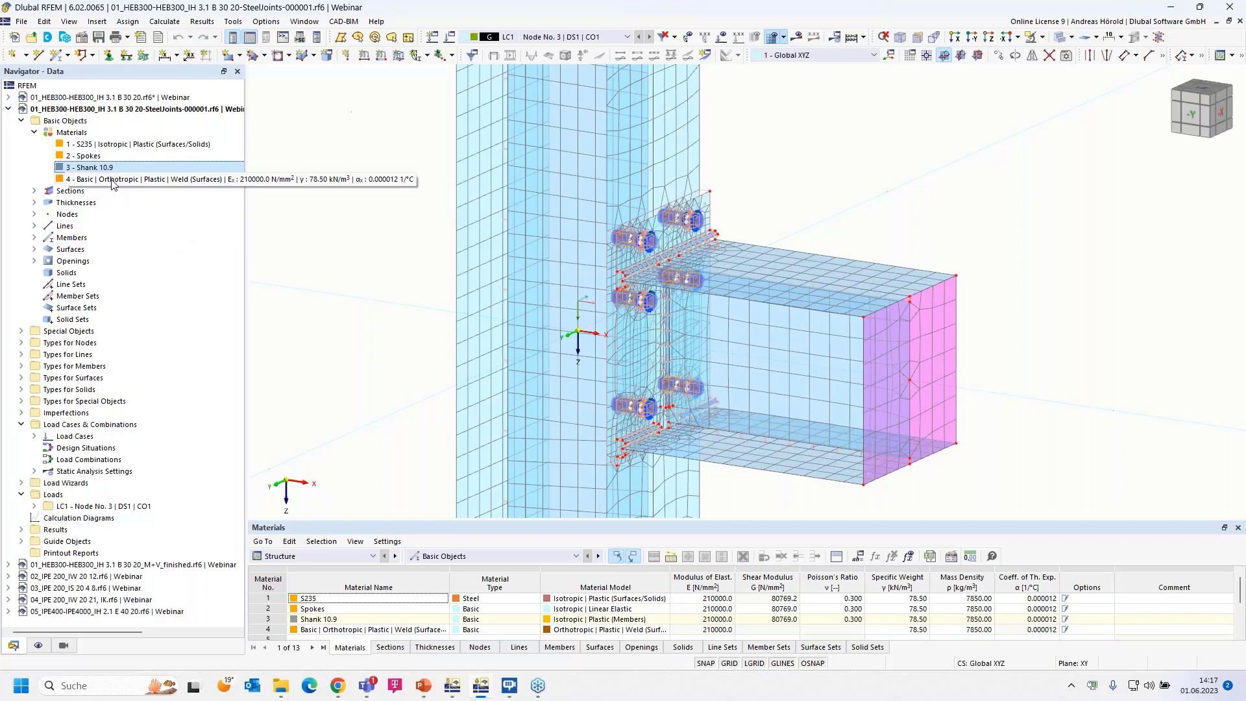
{"action": "left_click", "coordinate": [111, 181]}
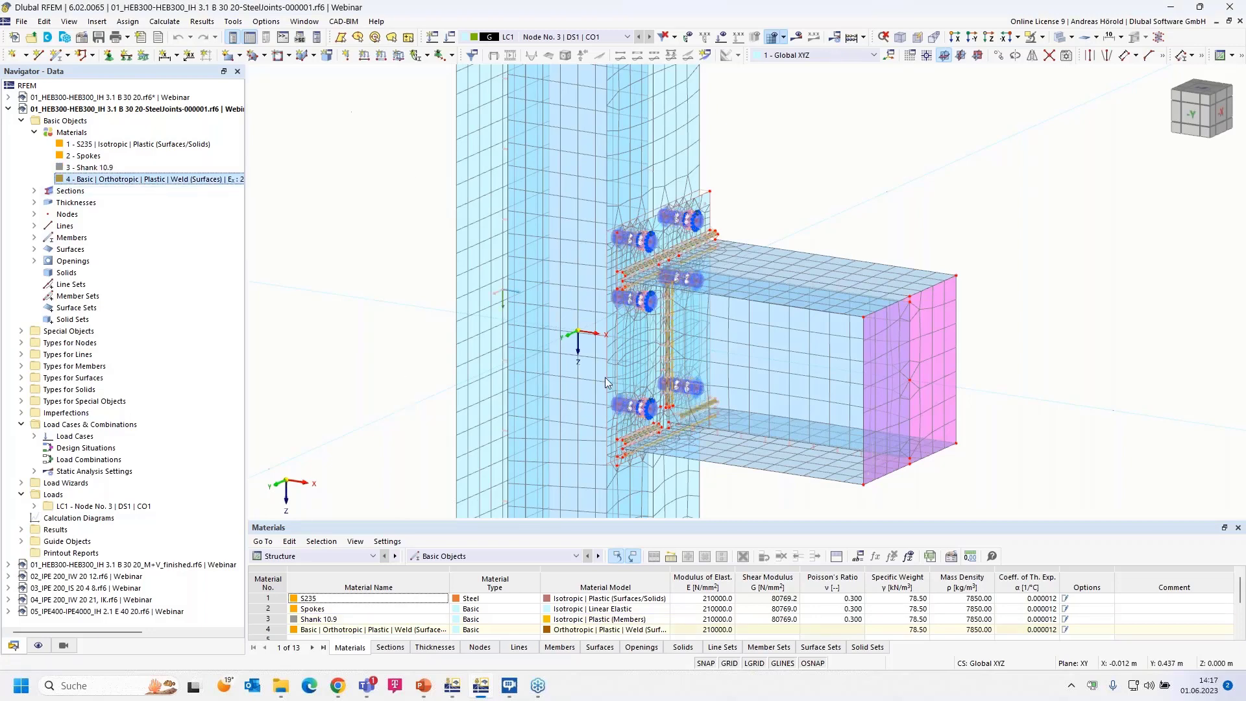
- Examine how the weld surfaces at the beam flange are modelled, including their rigid links to the end plate
{"action": "scroll", "coordinate": [727, 298], "scroll_direction": "up", "scroll_amount": 10}
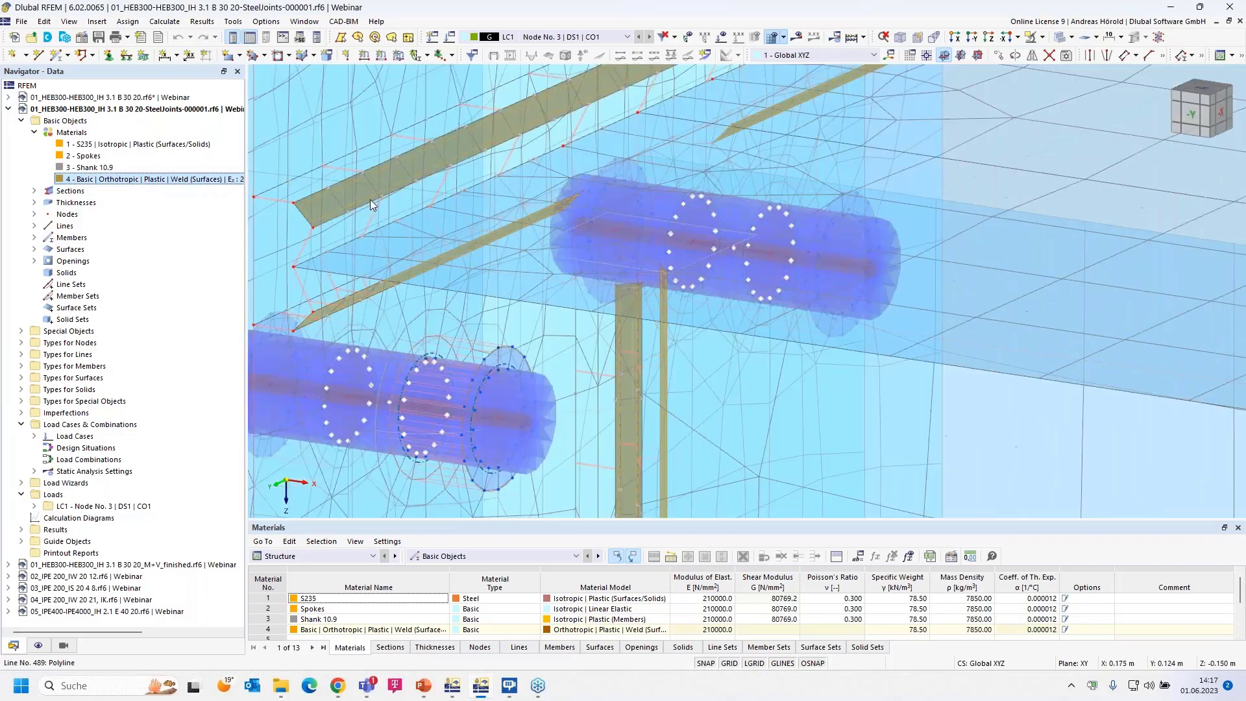
{"action": "middle_click_drag", "start_coordinate": [370, 200], "coordinate": [652, 255]}
{"action": "scroll", "coordinate": [622, 260], "scroll_direction": "up", "scroll_amount": 2}
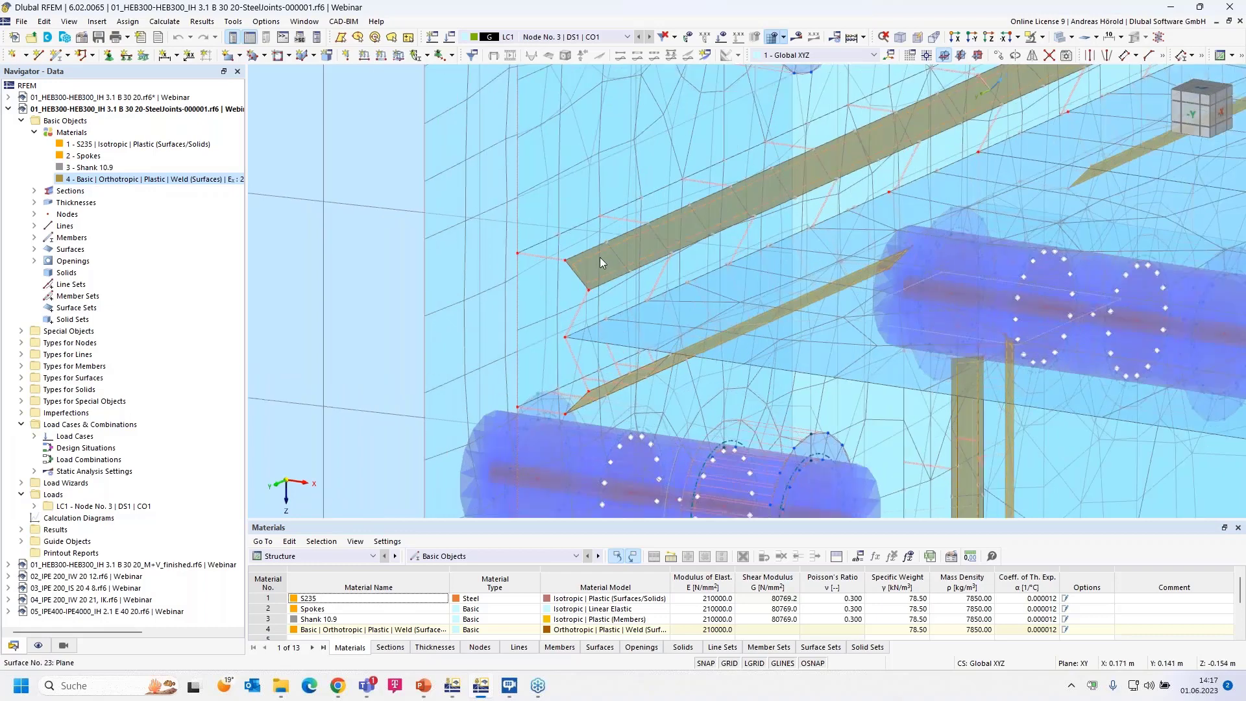
{"action": "mouse_move", "coordinate": [600, 257]}
{"action": "mouse_move", "coordinate": [540, 258]}
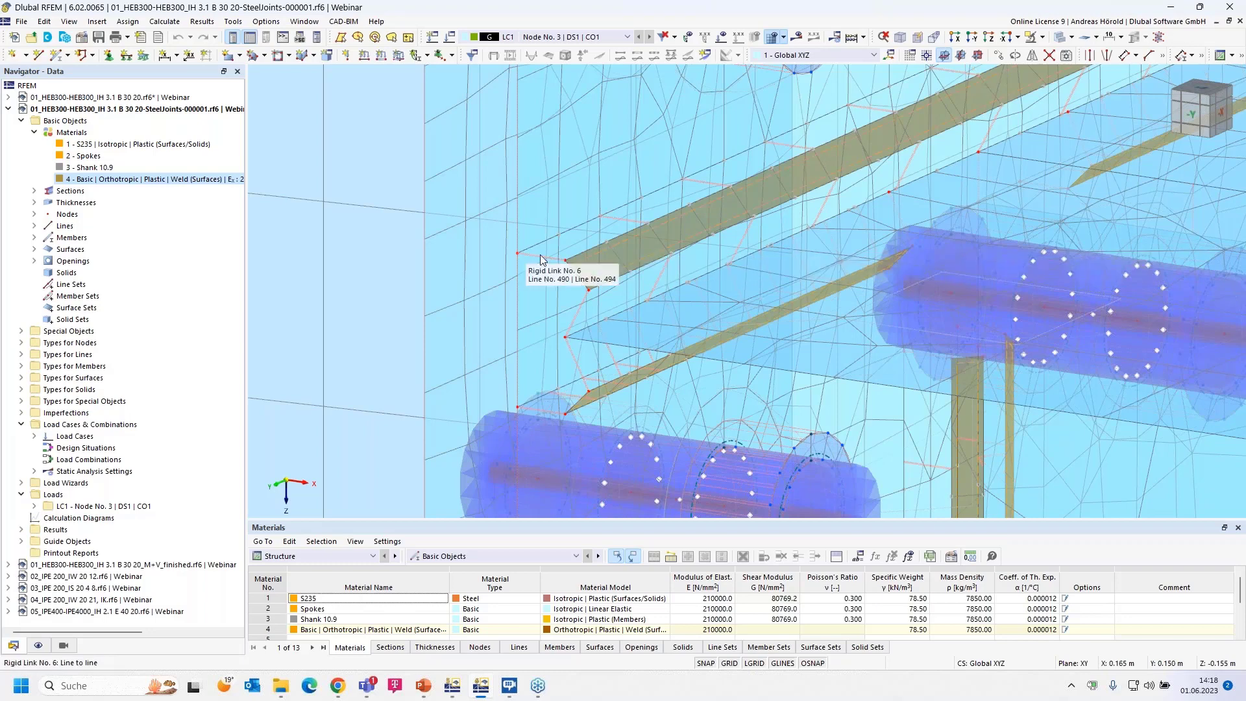
{"action": "mouse_move", "coordinate": [617, 227]}
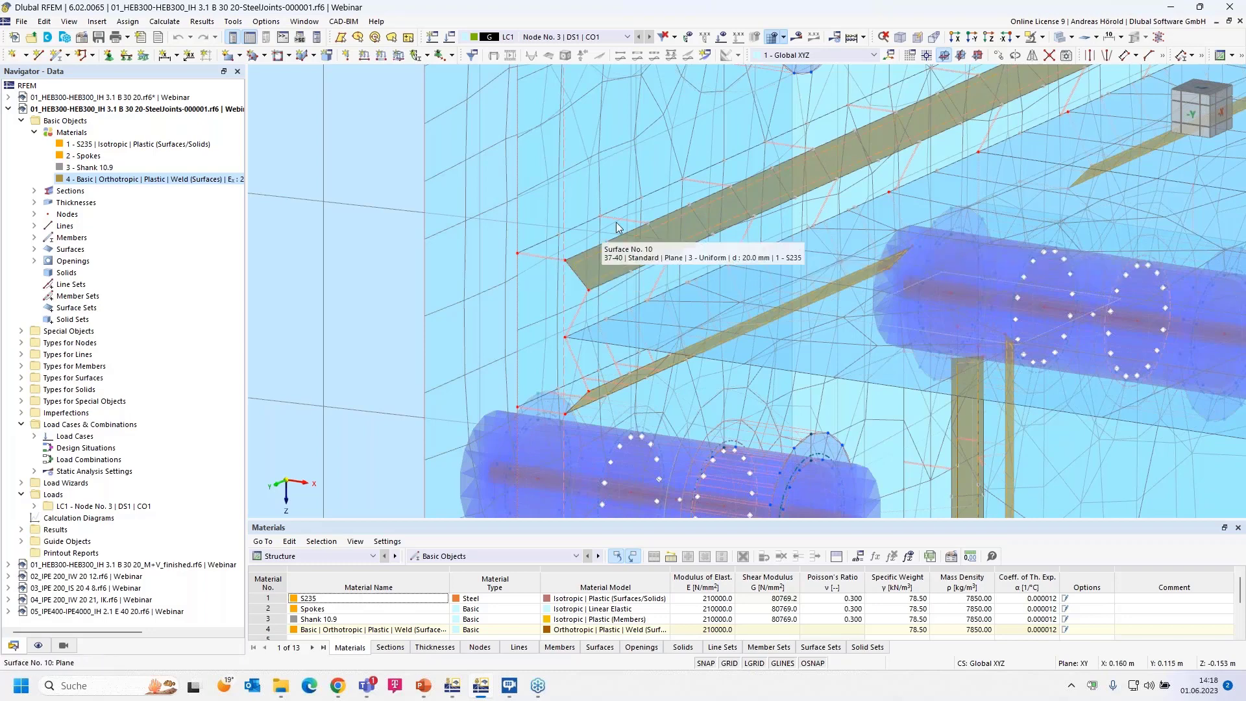
{"action": "scroll", "coordinate": [608, 279], "scroll_direction": "down", "scroll_amount": 8}
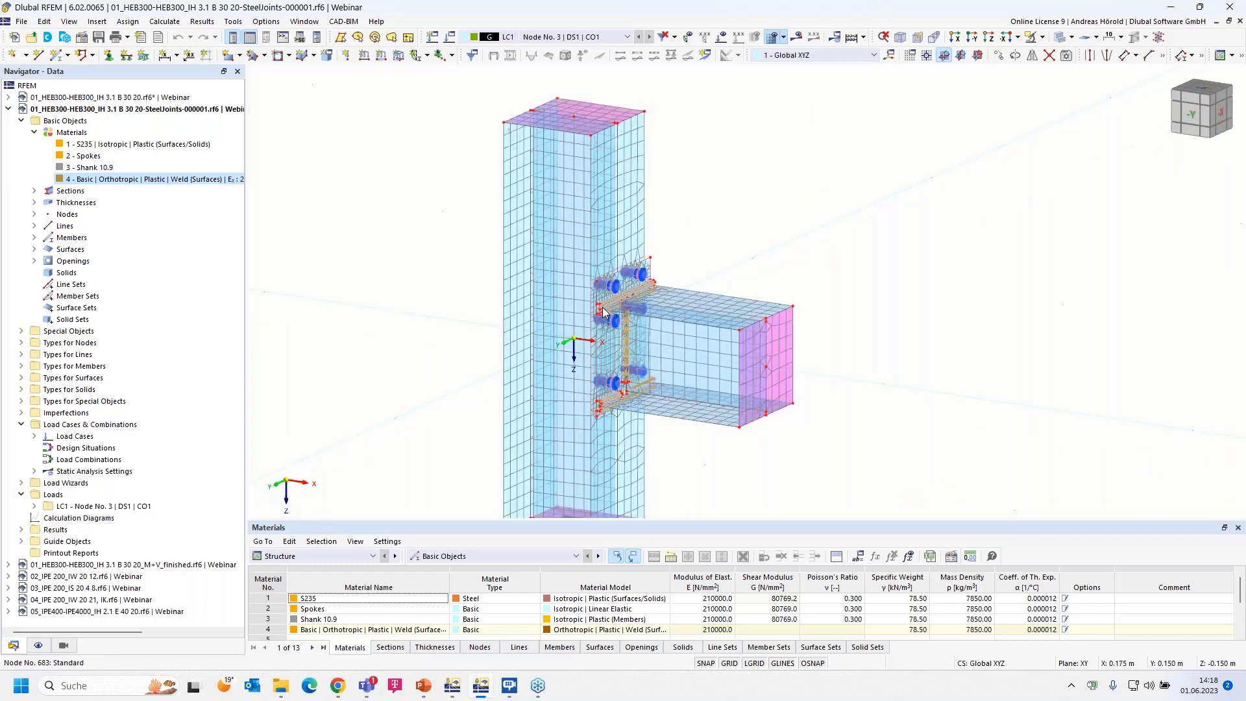
{"action": "scroll", "coordinate": [604, 313], "scroll_direction": "up", "scroll_amount": 3}
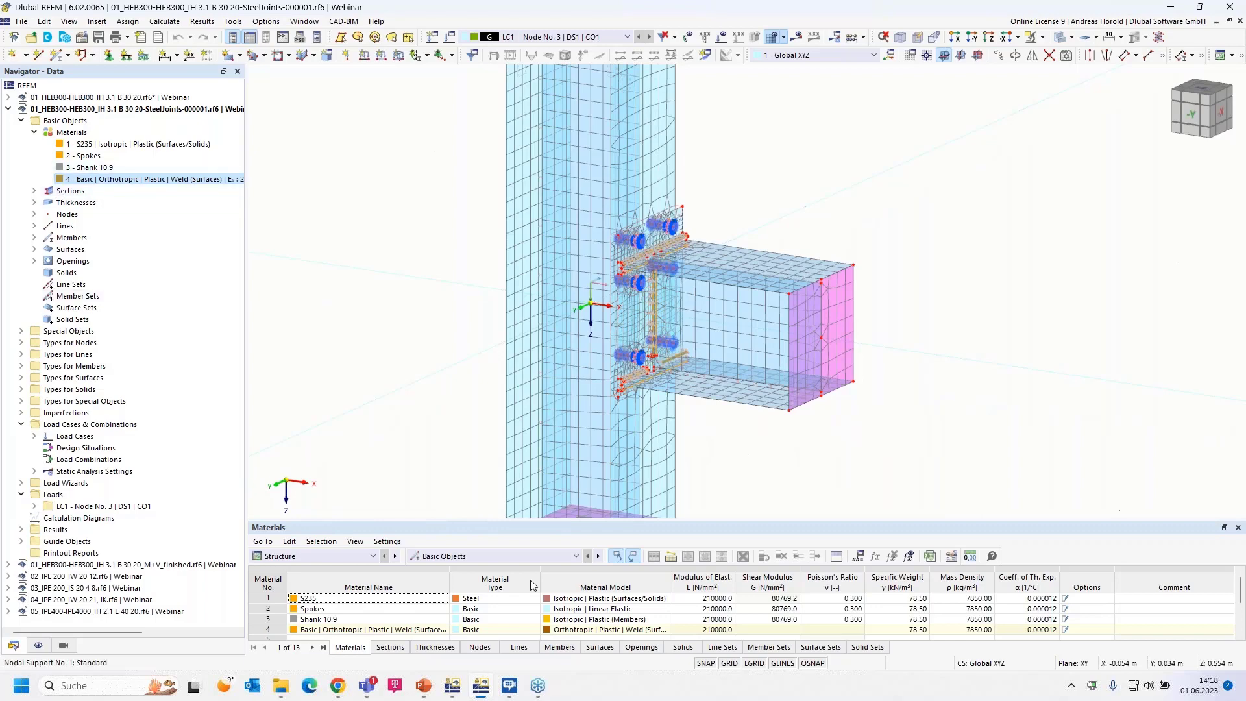
- Switch to the PowerPoint presentation and advance from the plastic material model slide to the IH 3.1 B 30 20 capacity comparison
{"action": "mouse_move", "coordinate": [424, 688]}
{"action": "left_click", "coordinate": [428, 621]}
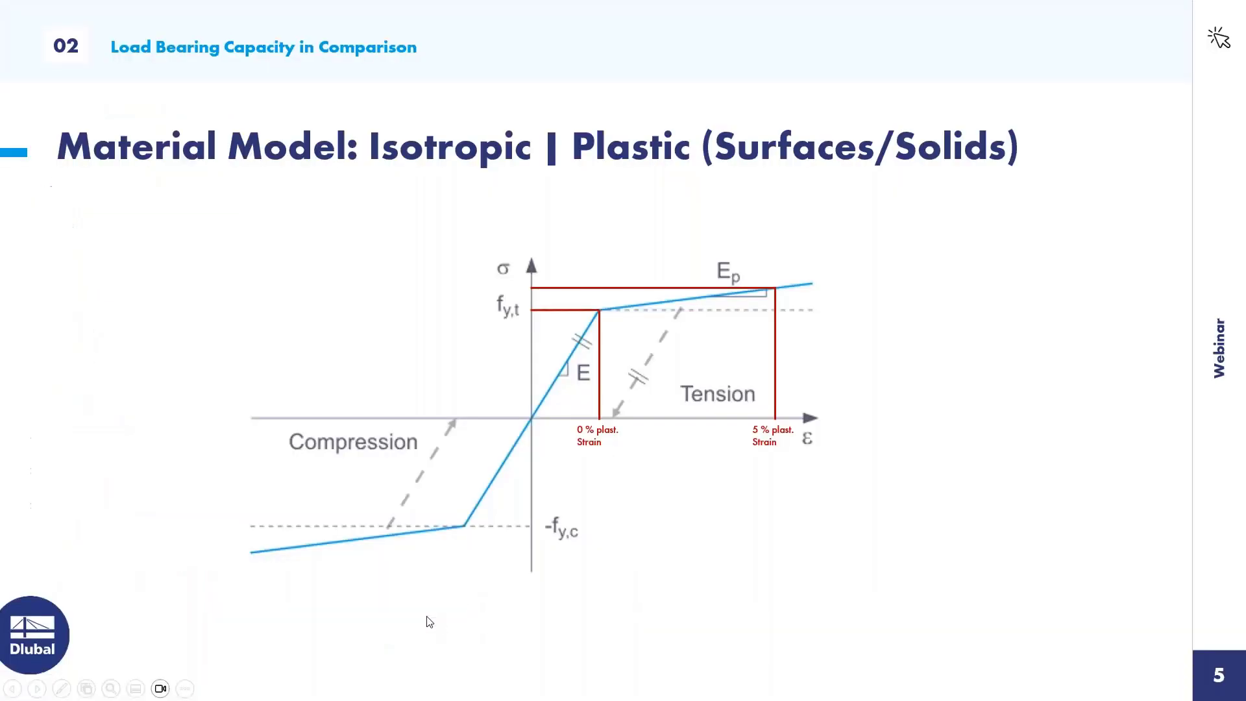
{"action": "left_click", "coordinate": [1085, 534]}
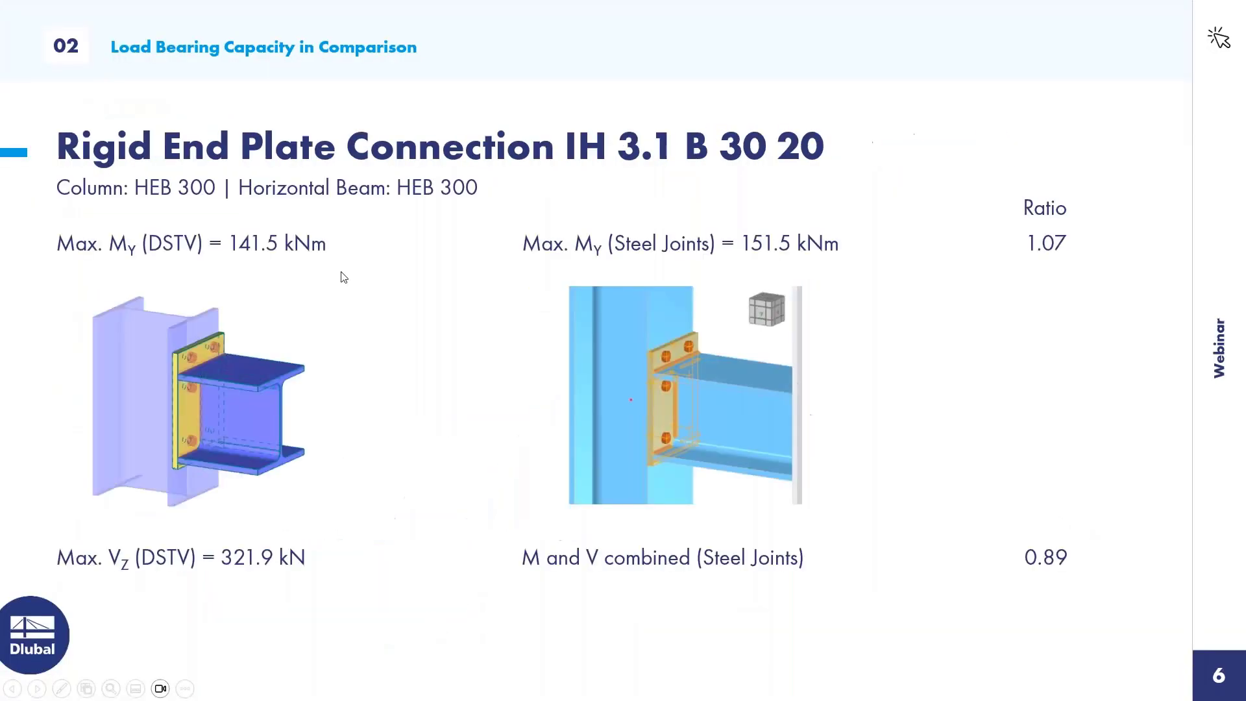
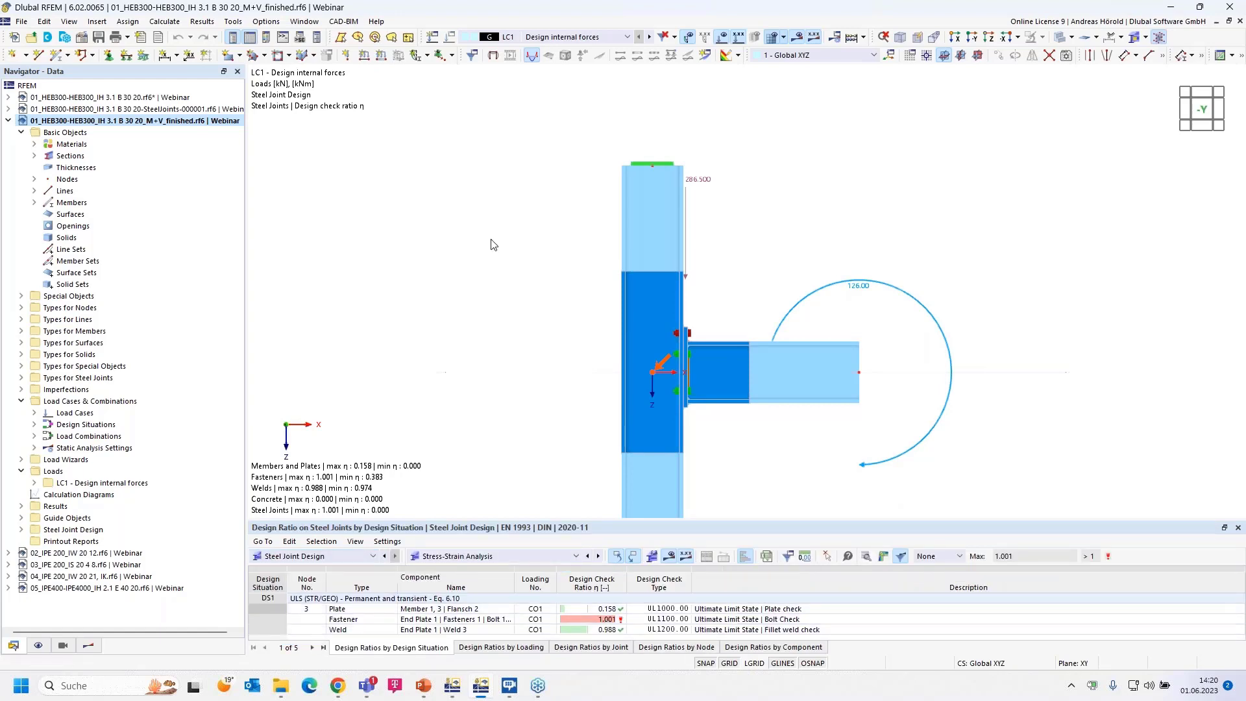
- Activate the model 02_IPE 200_IW 20 12.rf6 and calculate load case LC1 - Design internal forces
{"action": "middle_click_drag", "start_coordinate": [538, 351], "coordinate": [509, 250]}
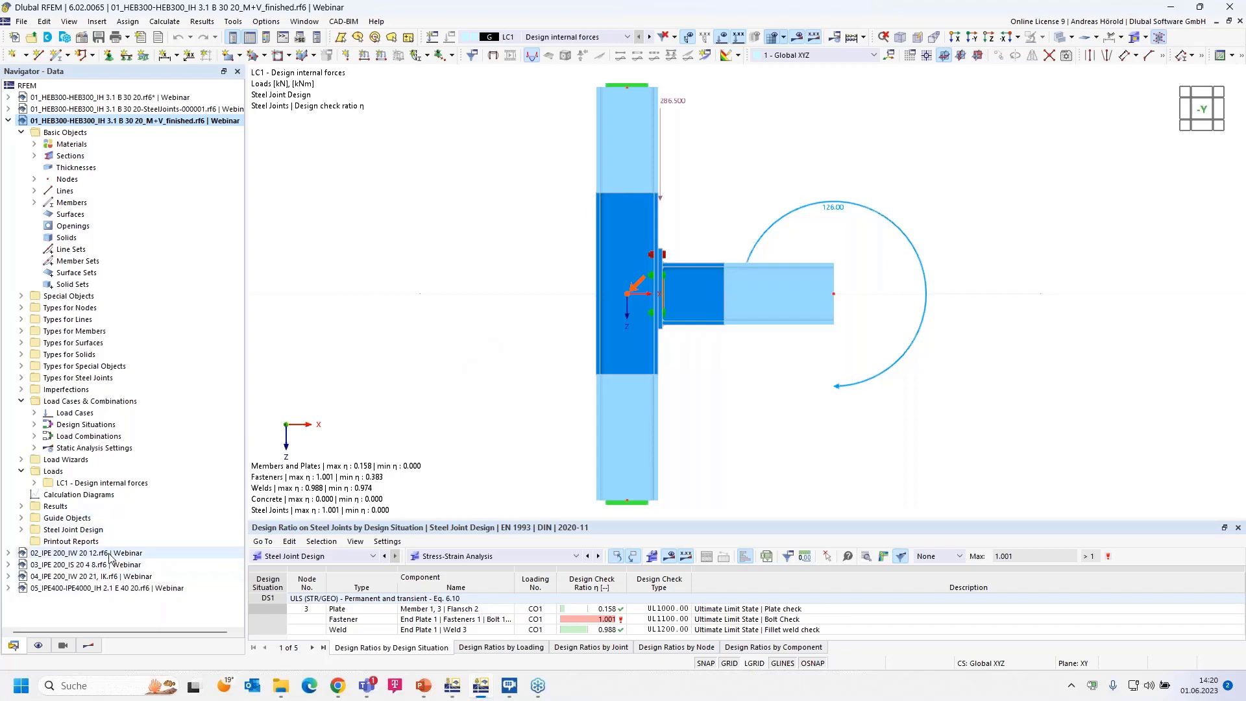
{"action": "left_click", "coordinate": [108, 553]}
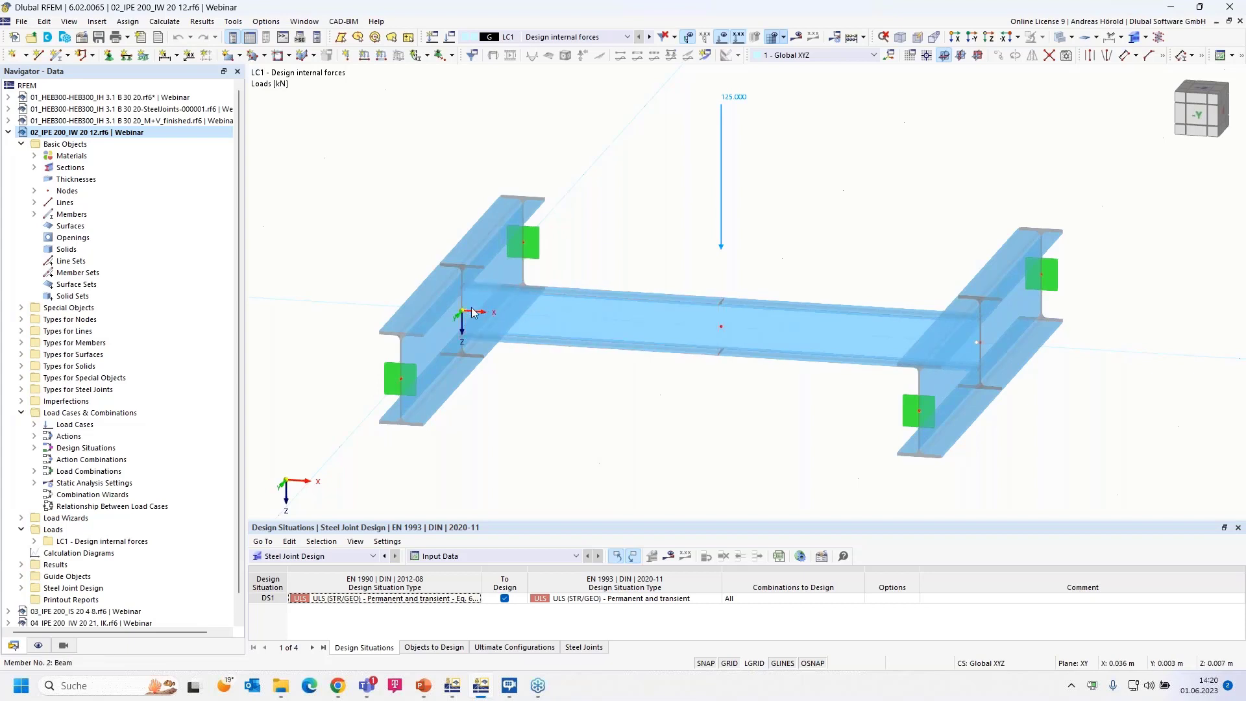
{"action": "left_click", "coordinate": [65, 648]}
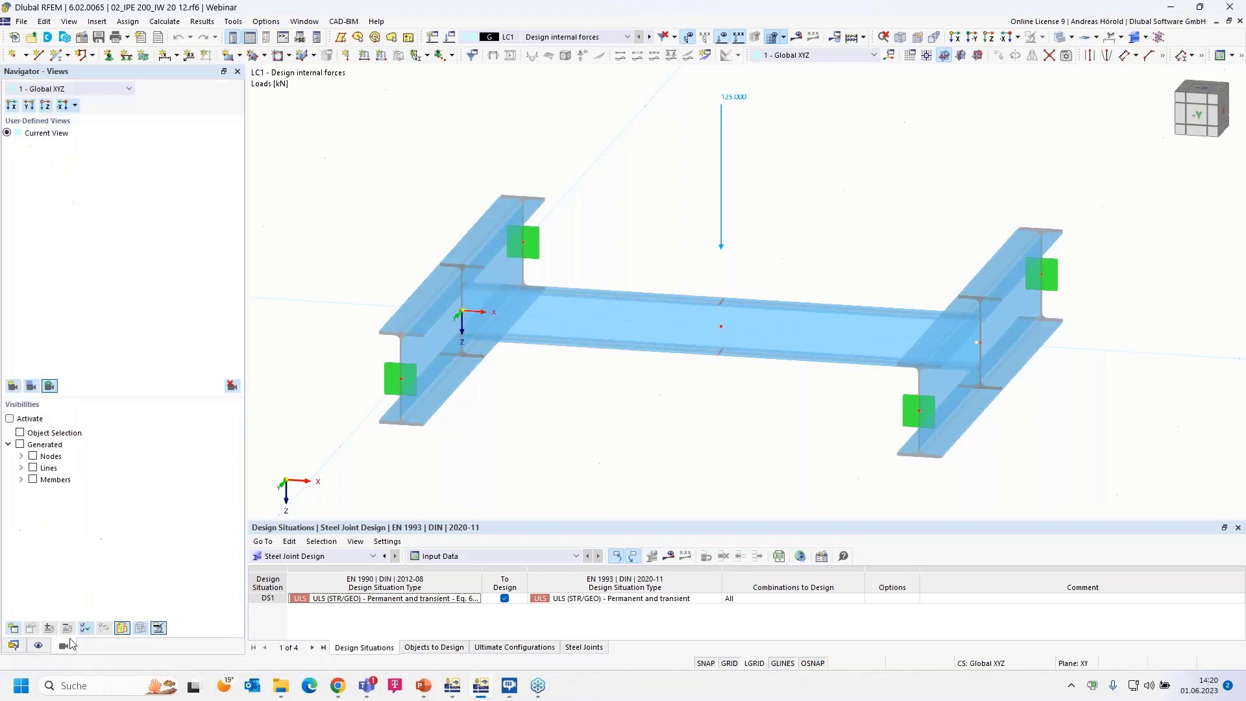
{"action": "left_click", "coordinate": [802, 38]}
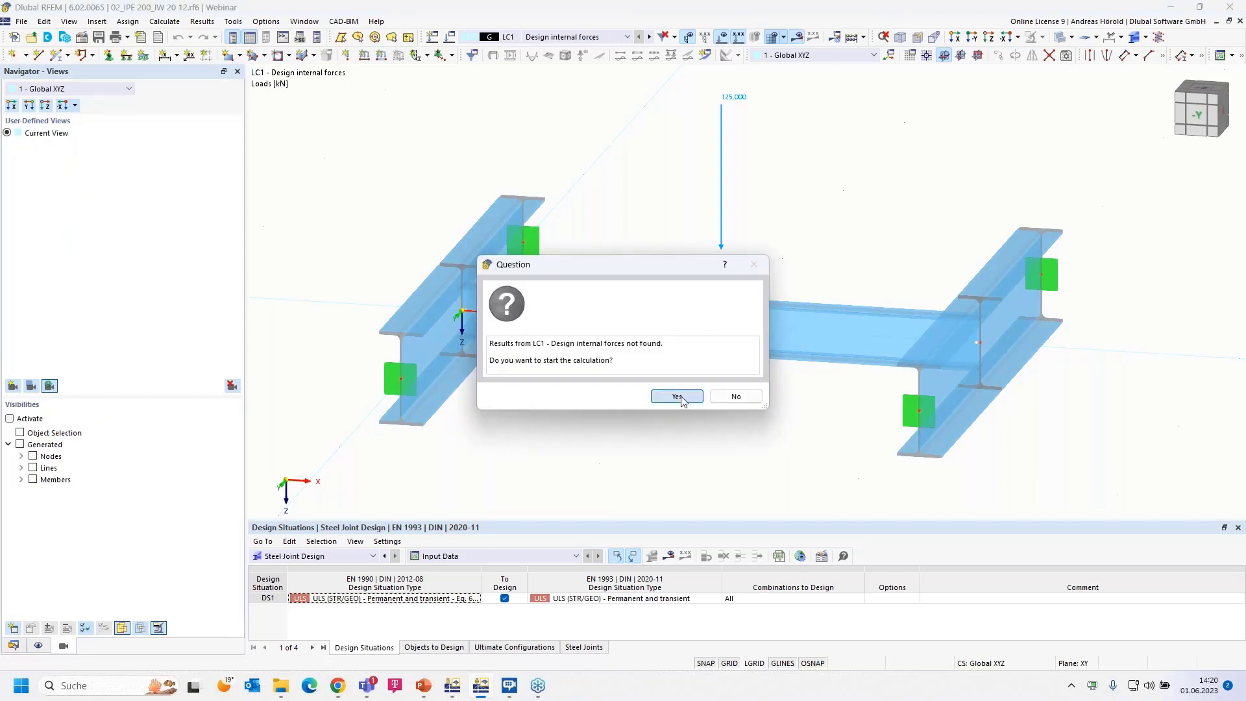
{"action": "left_click", "coordinate": [677, 398]}
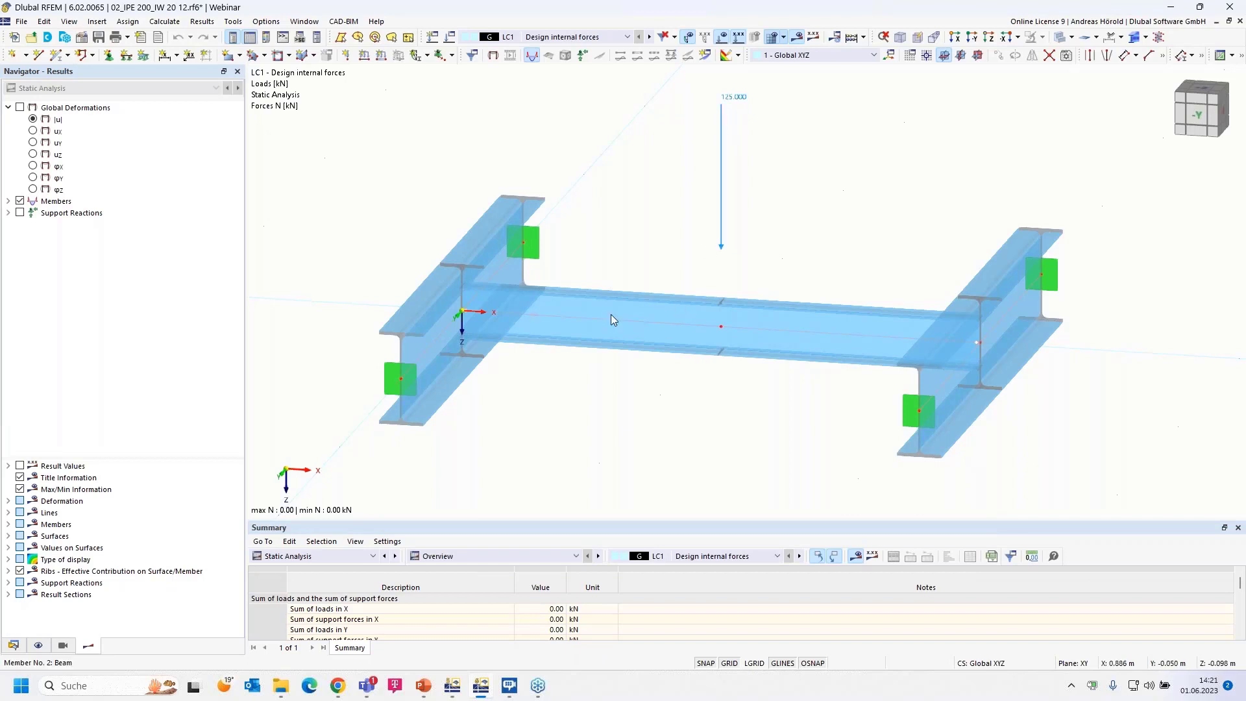
- Display the Vz internal forces of the members with their result values and inspect the diagram along the beam
{"action": "left_click", "coordinate": [9, 201]}
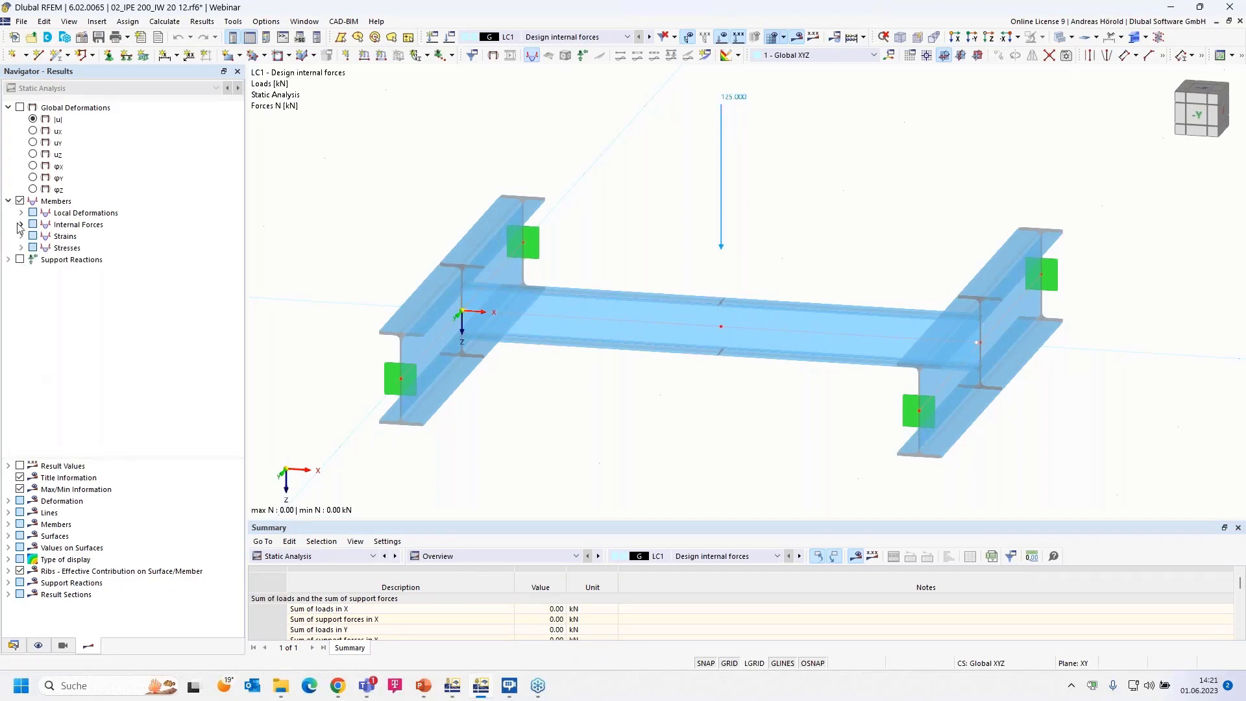
{"action": "left_click", "coordinate": [21, 224]}
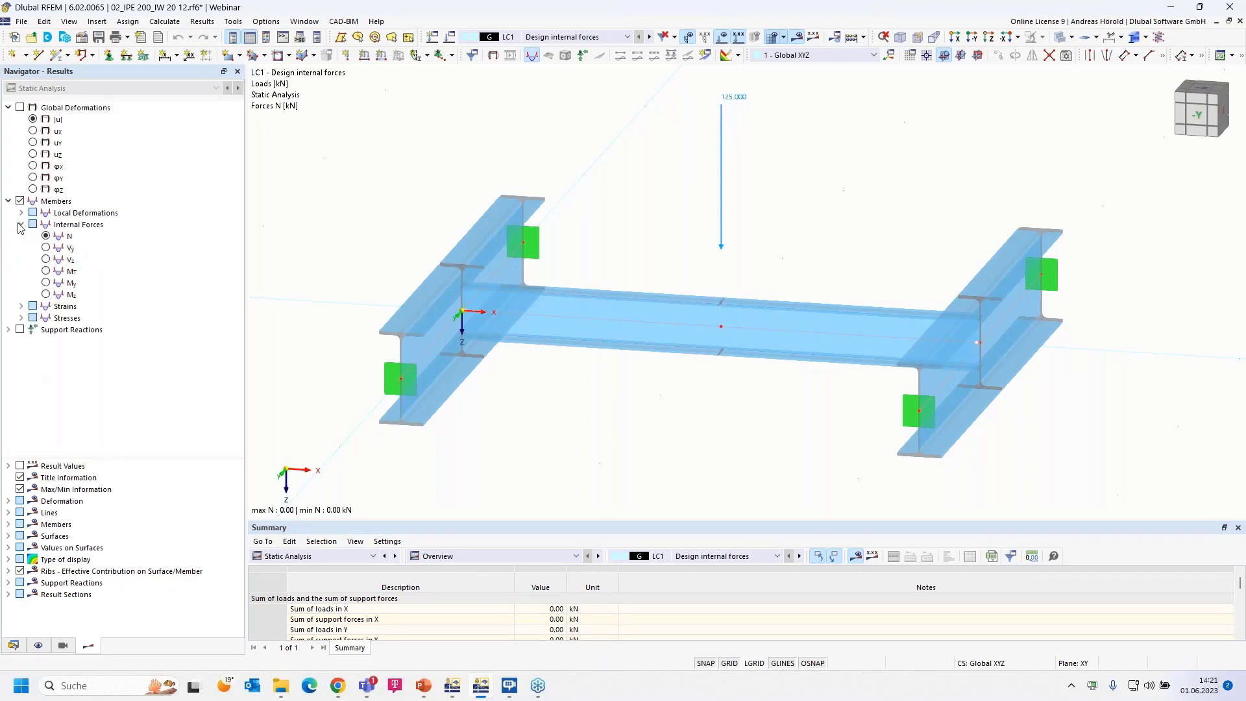
{"action": "left_click", "coordinate": [46, 259]}
{"action": "scroll", "coordinate": [462, 338], "scroll_direction": "up", "scroll_amount": 10}
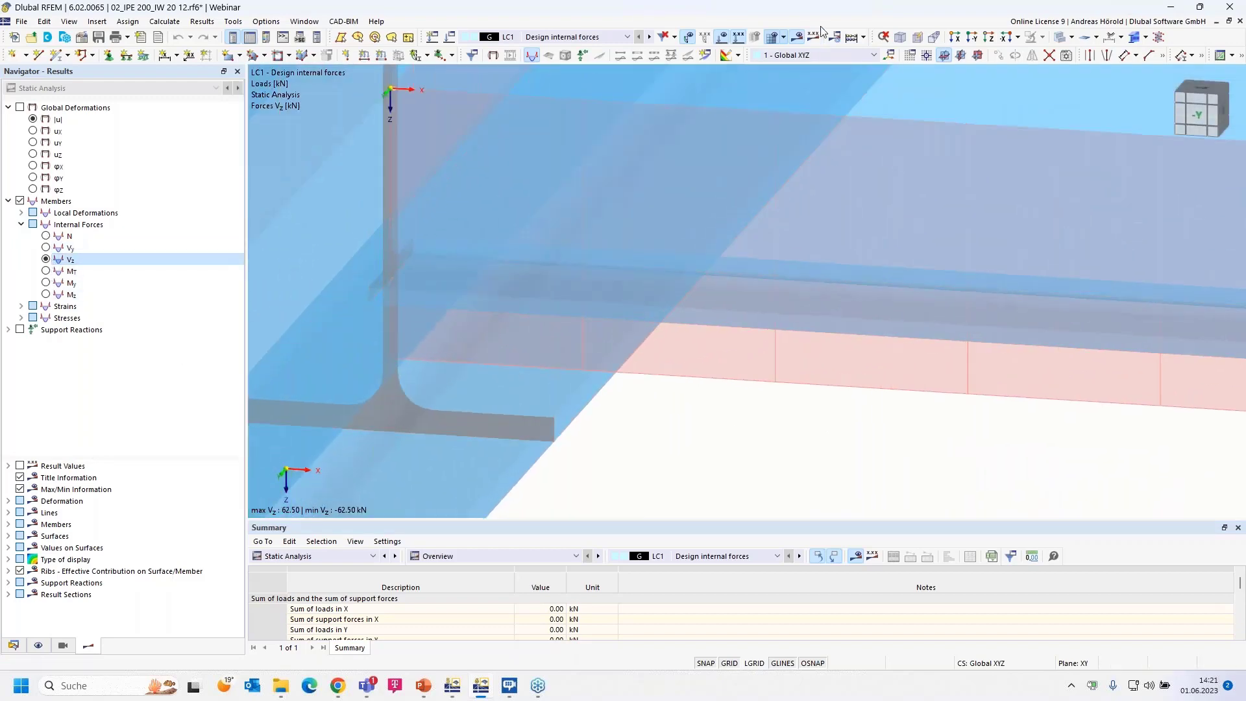
{"action": "scroll", "coordinate": [795, 316], "scroll_direction": "down", "scroll_amount": 3}
{"action": "scroll", "coordinate": [796, 314], "scroll_direction": "down", "scroll_amount": 3}
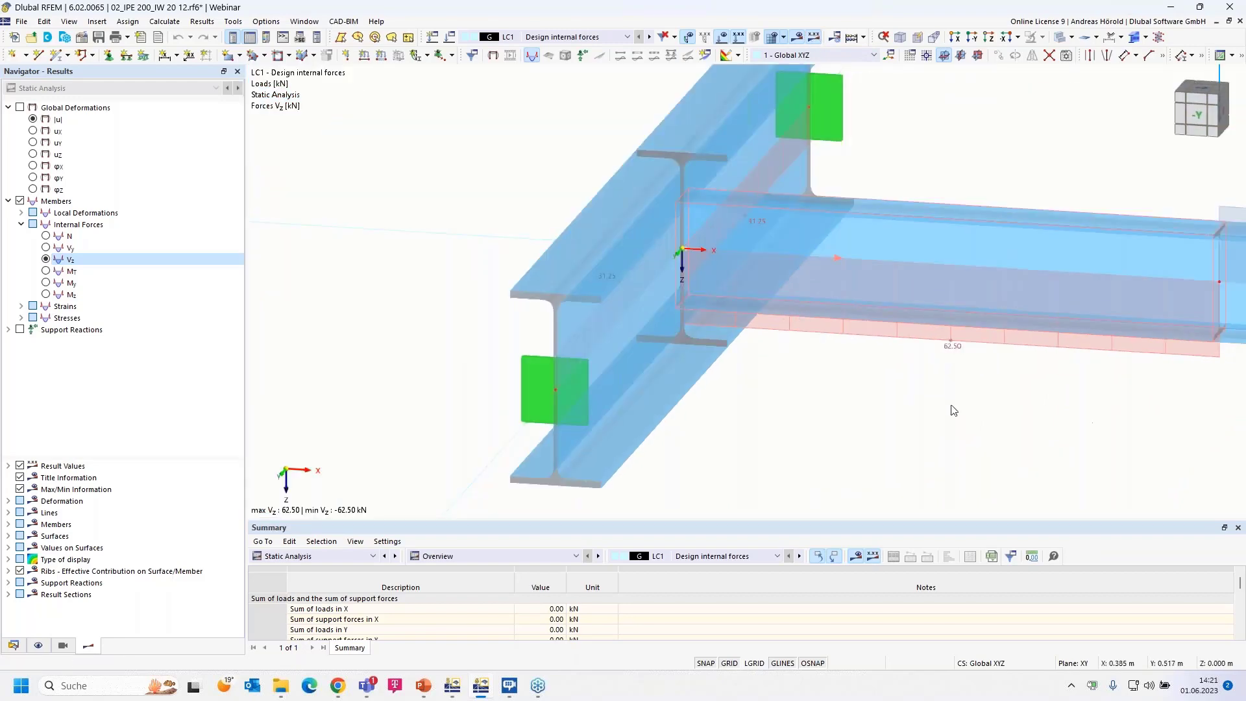
{"action": "scroll", "coordinate": [954, 356], "scroll_direction": "down", "scroll_amount": 1}
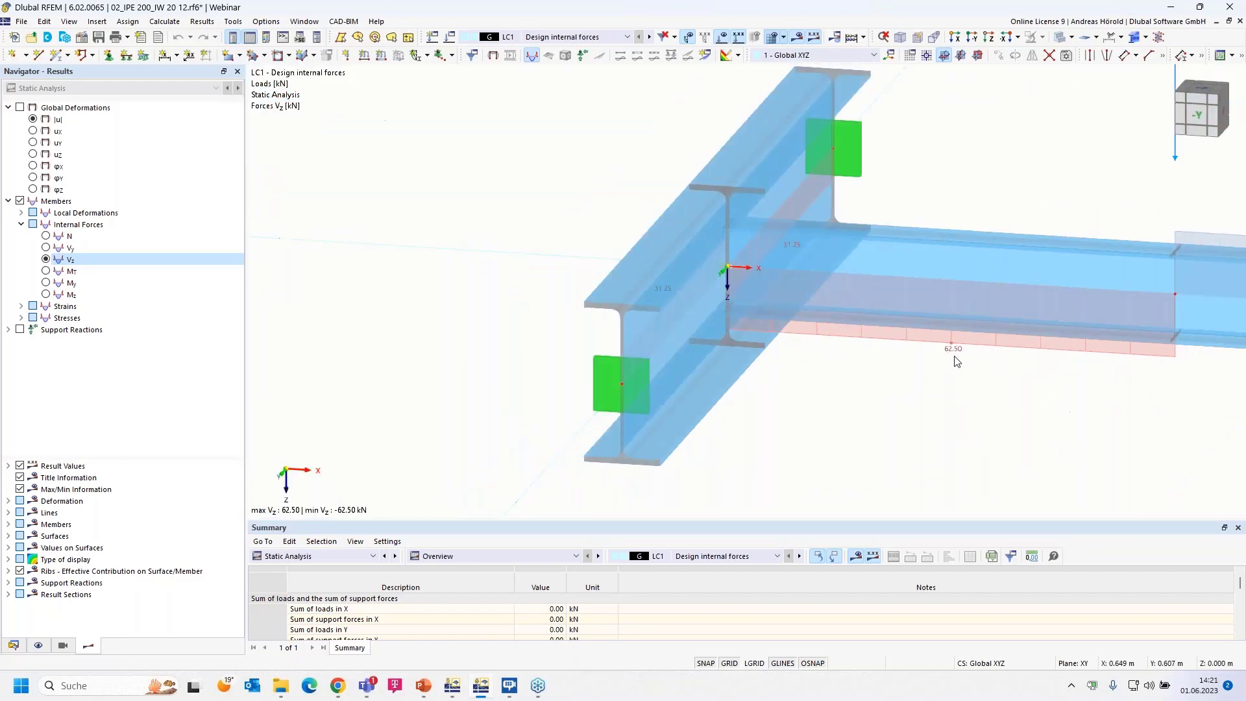
{"action": "scroll", "coordinate": [957, 362], "scroll_direction": "up", "scroll_amount": 2}
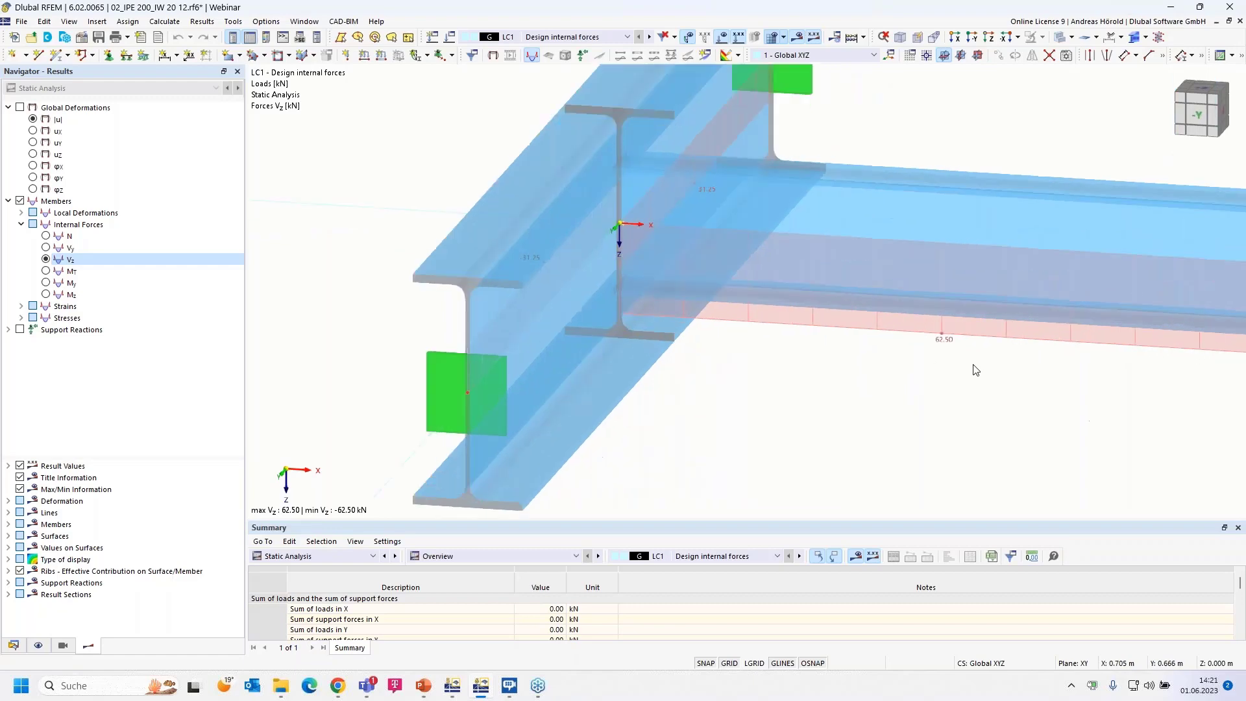
{"action": "scroll", "coordinate": [973, 366], "scroll_direction": "down", "scroll_amount": 4}
{"action": "middle_click_drag", "start_coordinate": [1010, 395], "coordinate": [677, 413]}
{"action": "scroll", "coordinate": [636, 435], "scroll_direction": "down", "scroll_amount": 3}
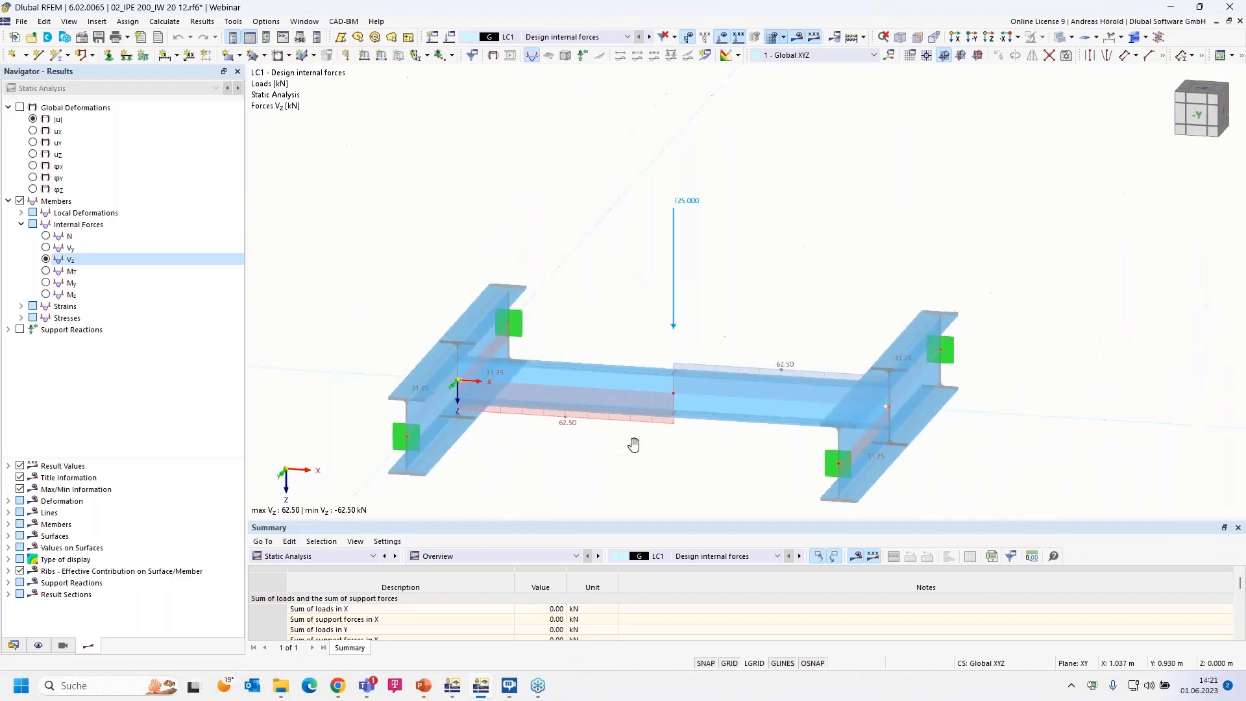
- Create a new steel joint and assign it to node 3, where the IPE 200 beam meets the IPE 360 girder
{"action": "left_click", "coordinate": [15, 646]}
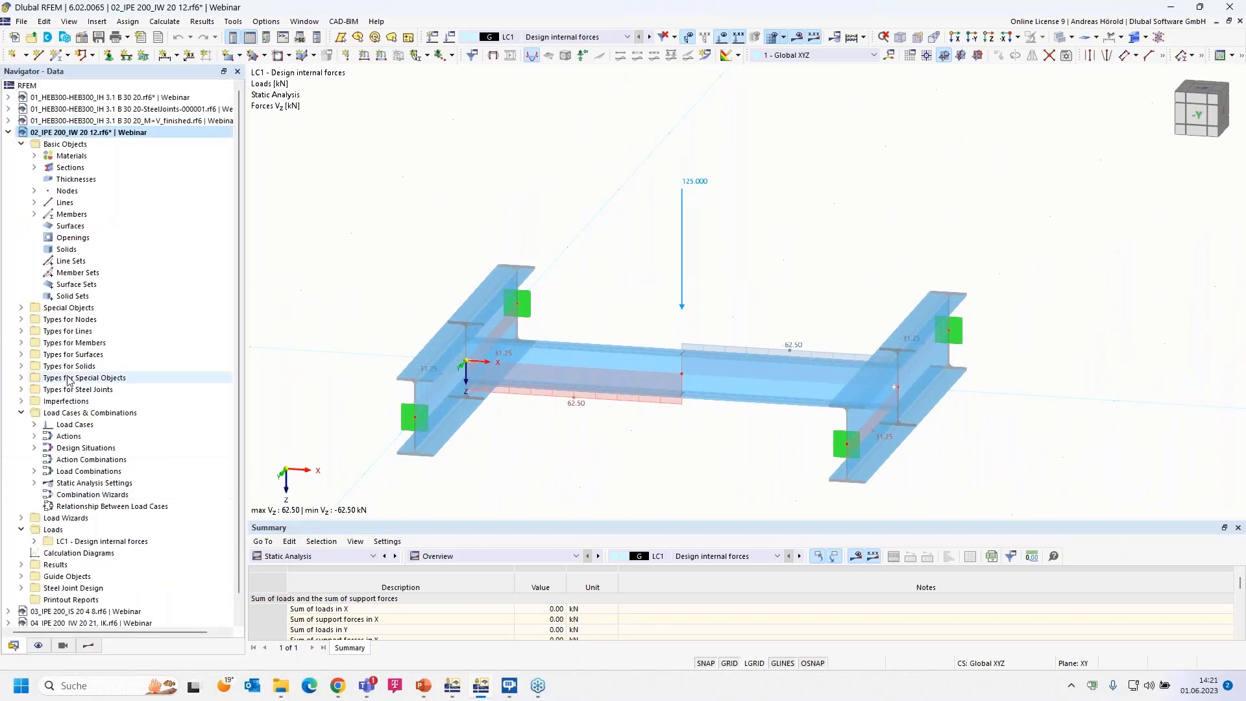
{"action": "left_click", "coordinate": [21, 390]}
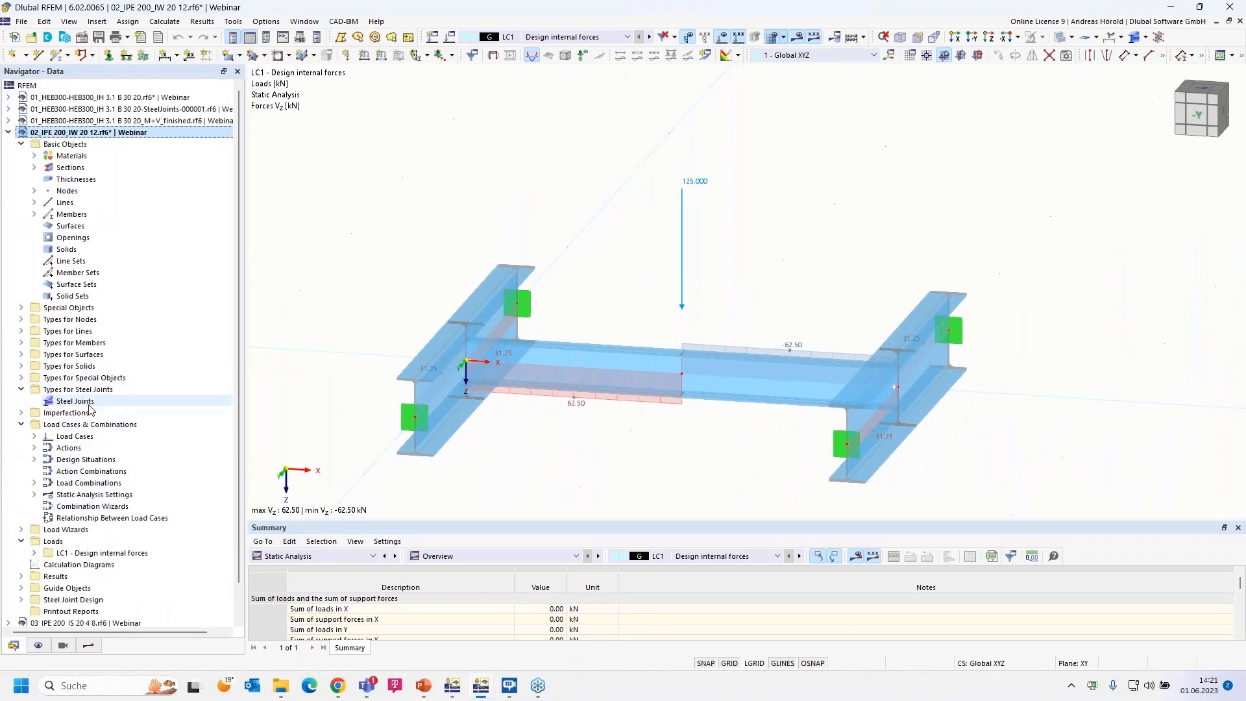
{"action": "double_click", "coordinate": [74, 402]}
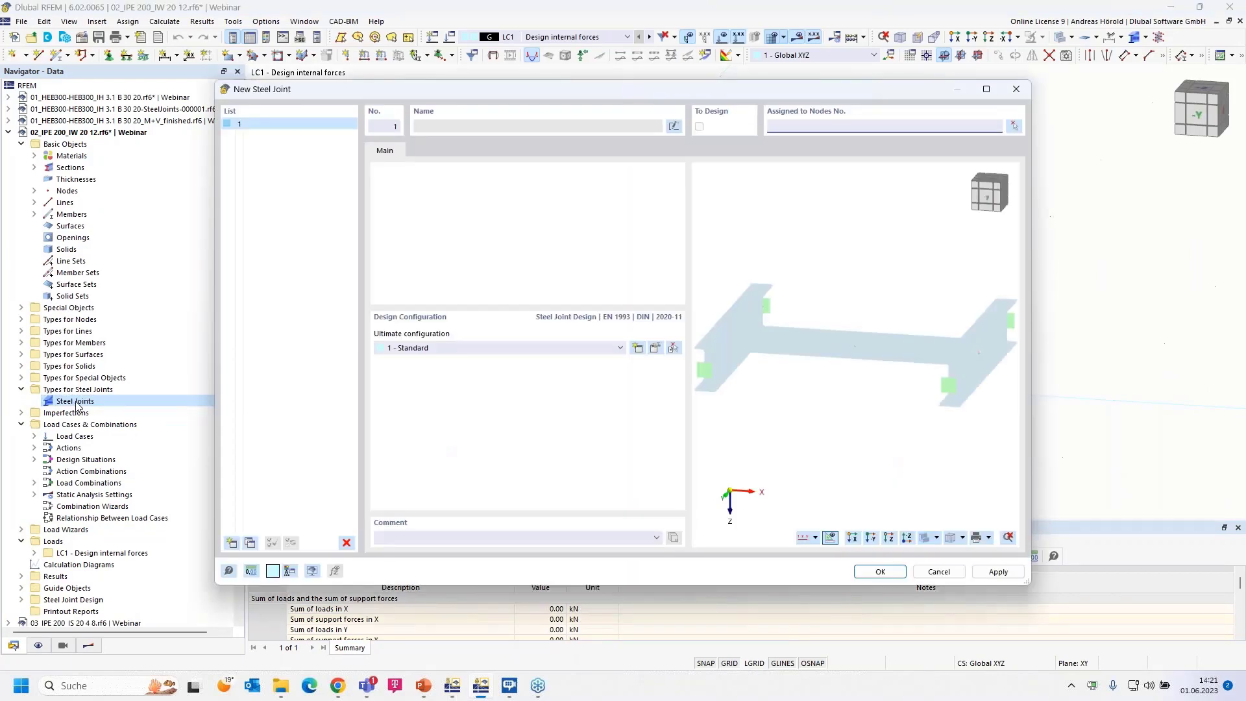
{"action": "left_click", "coordinate": [1014, 125]}
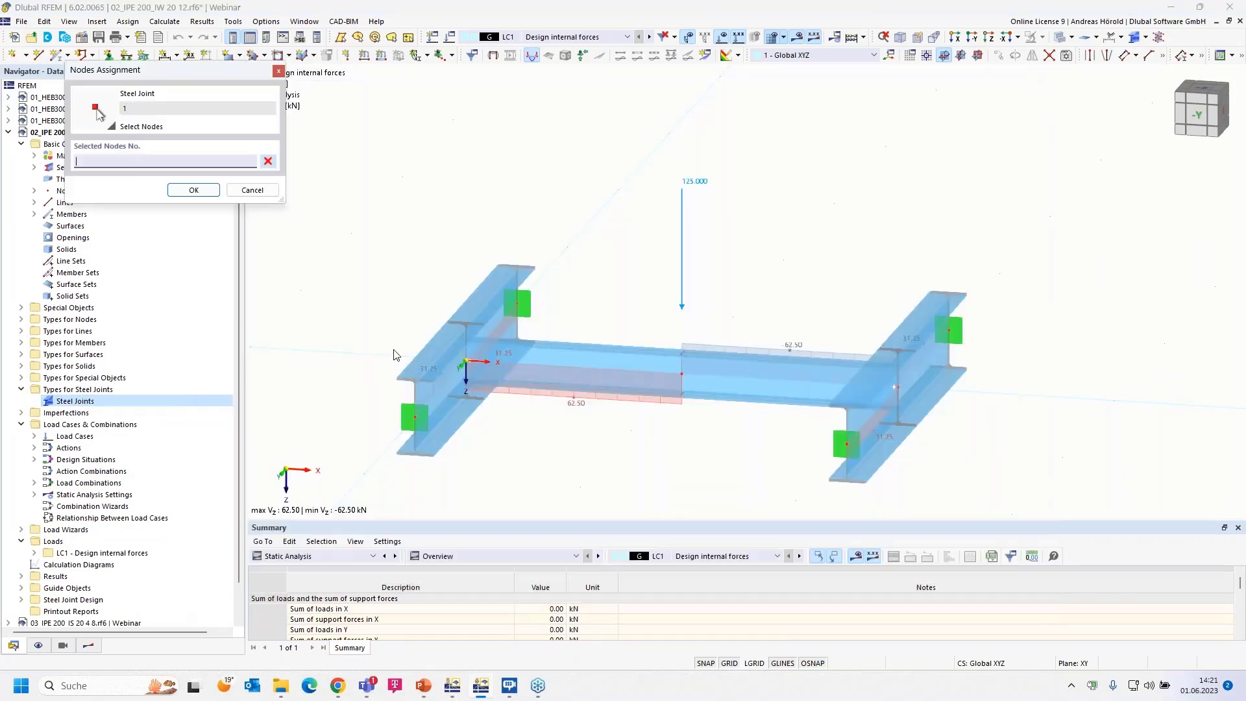
{"action": "left_click", "coordinate": [465, 361]}
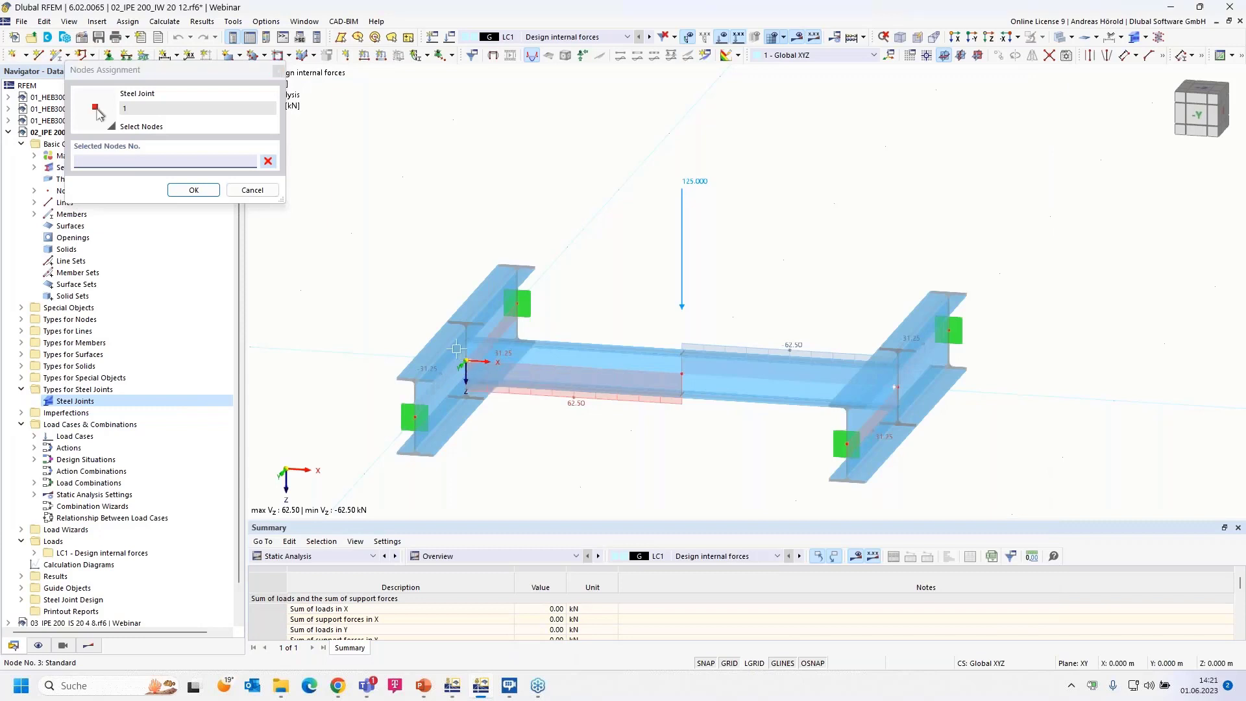
{"action": "left_click", "coordinate": [193, 190]}
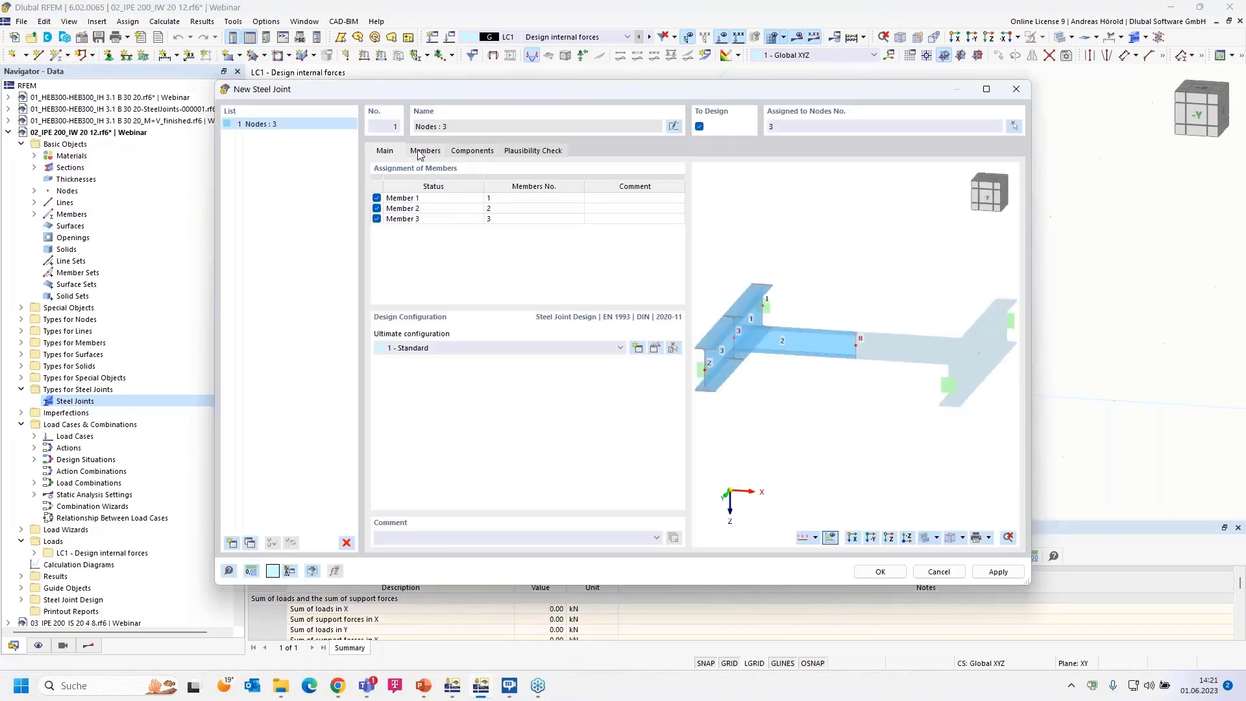
- Set the type of joint members 1 and 3 to Continuous
{"action": "left_click", "coordinate": [424, 151]}
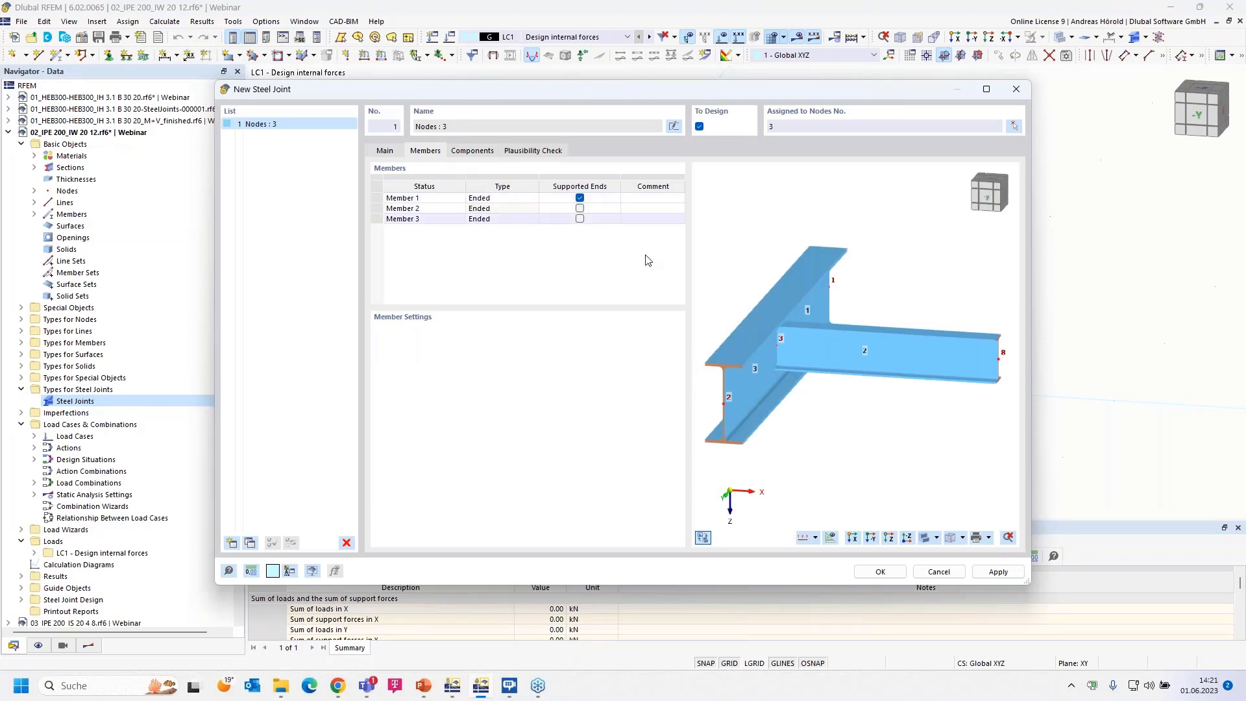
{"action": "left_click", "coordinate": [516, 203]}
{"action": "left_click", "coordinate": [536, 203]}
{"action": "left_click", "coordinate": [525, 219]}
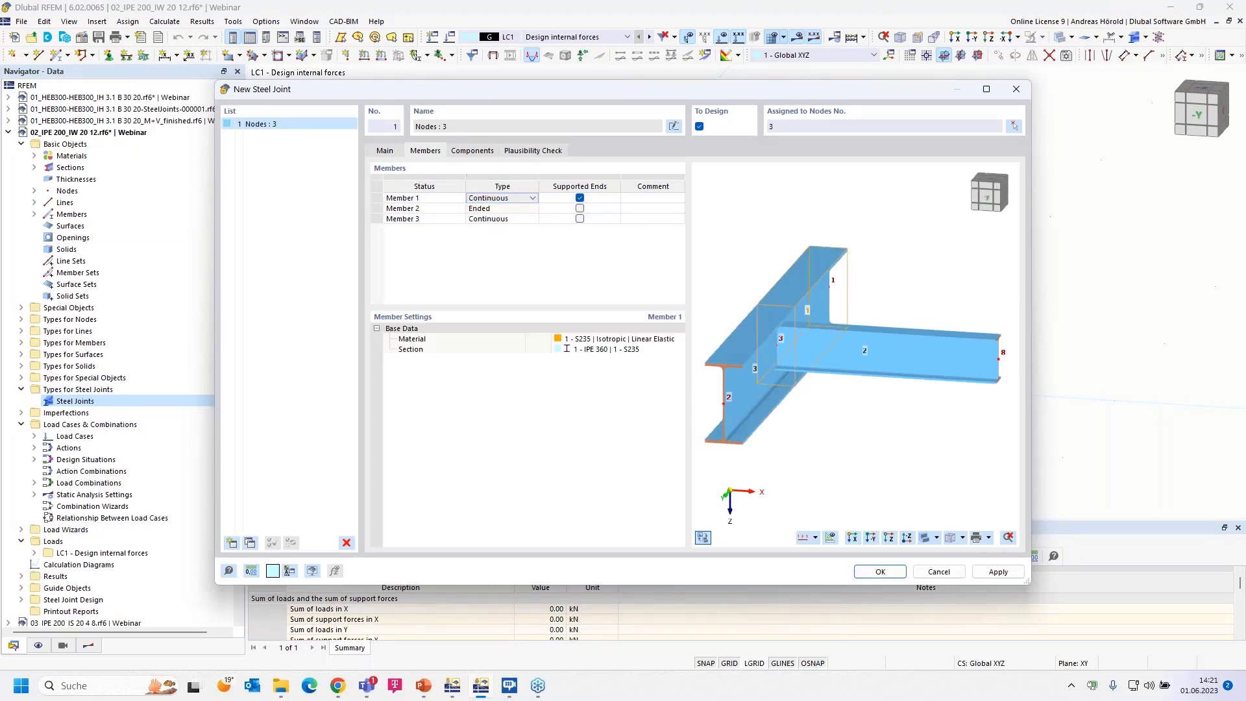
- Review the joint component types available for insertion, including the cleat, without choosing one
{"action": "left_click", "coordinate": [473, 151]}
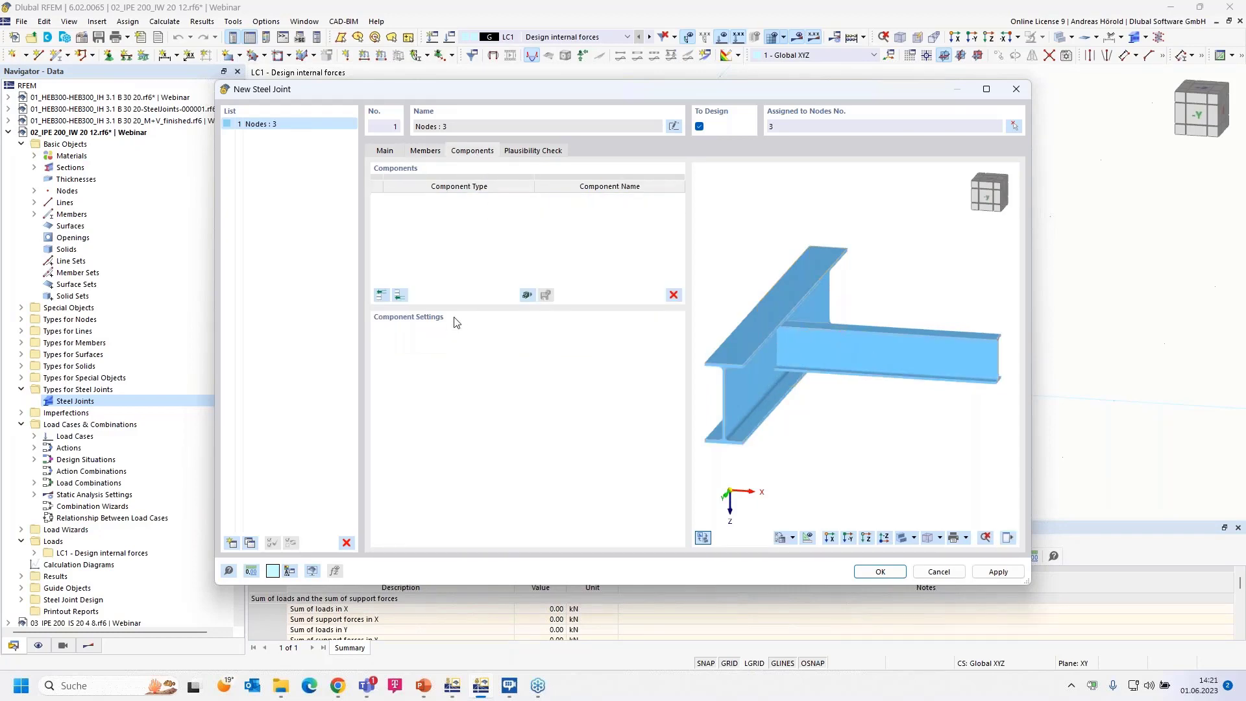
{"action": "left_click", "coordinate": [384, 296]}
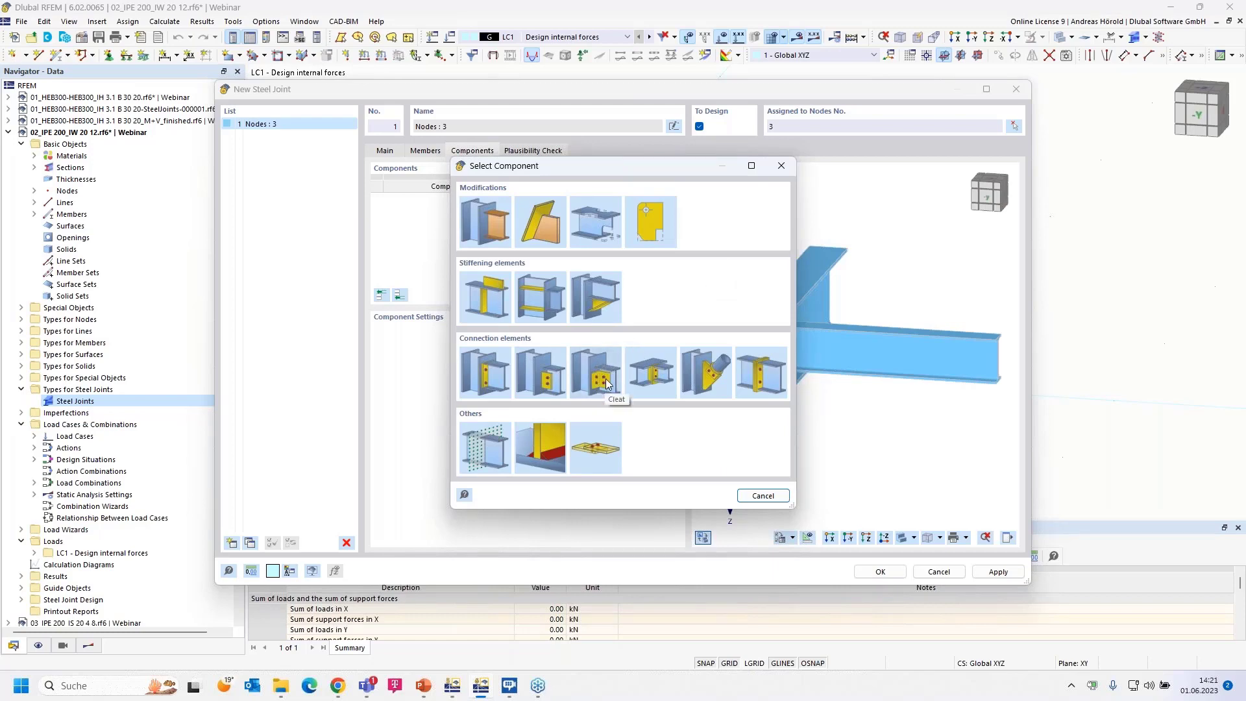
{"action": "left_click", "coordinate": [781, 167]}
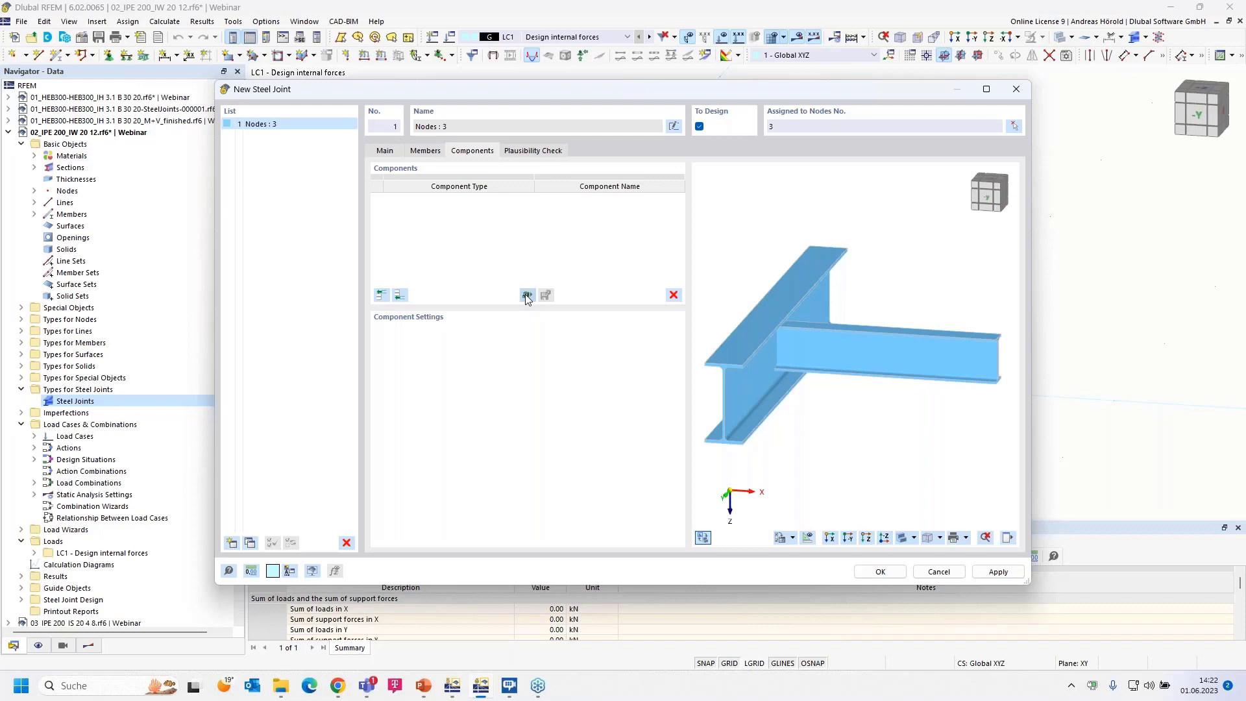
- Browse the steel joint template library, previewing rigid, pinned and truss joints as well as combined end plate and fin plate templates
{"action": "left_click", "coordinate": [527, 296]}
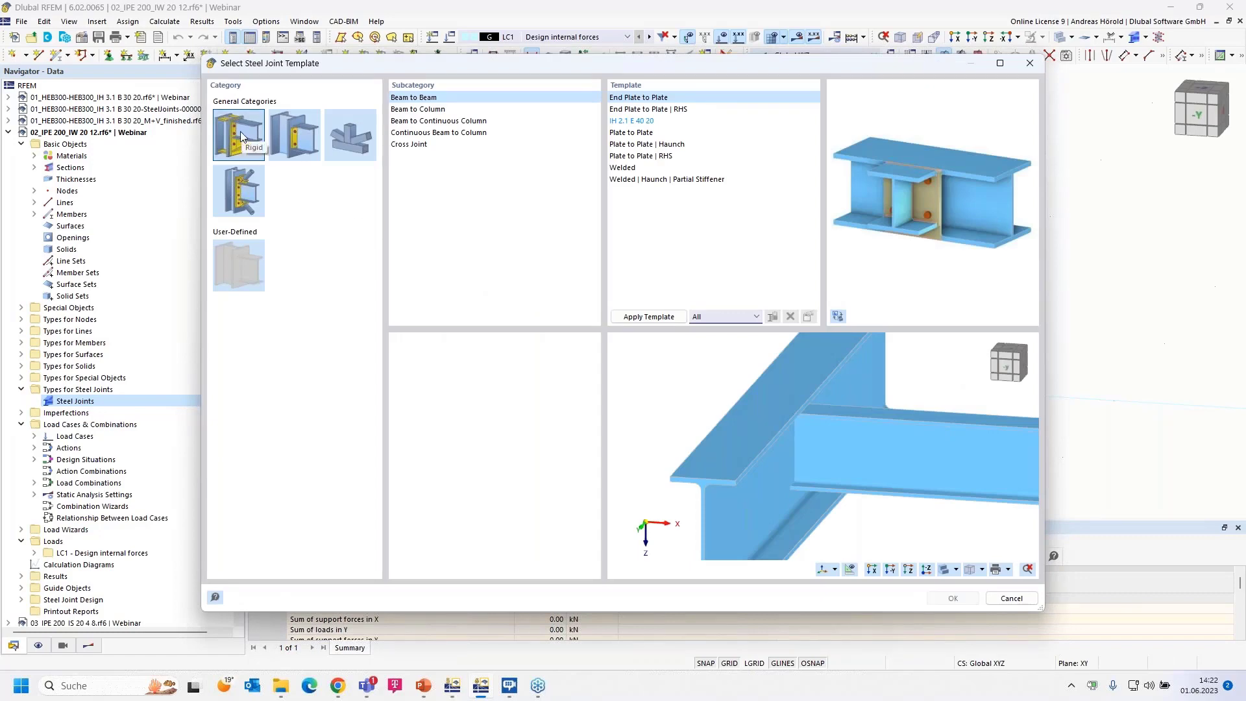
{"action": "left_click", "coordinate": [423, 110]}
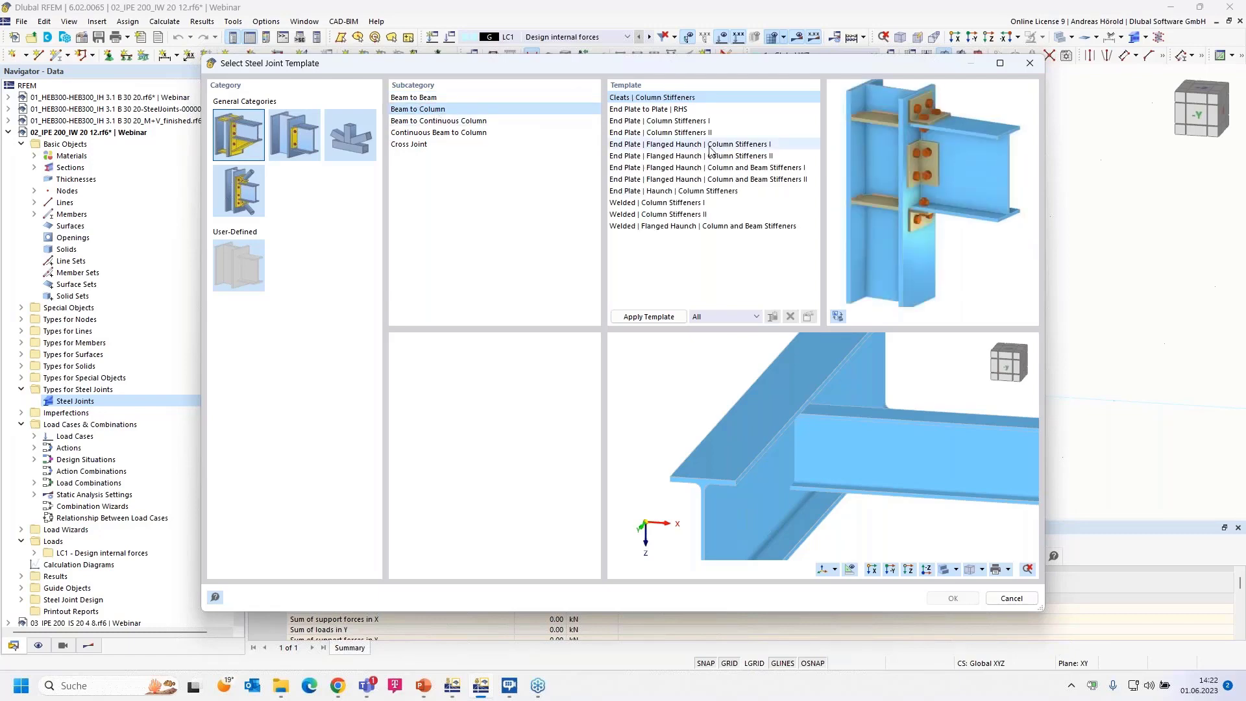
{"action": "left_click", "coordinate": [660, 156]}
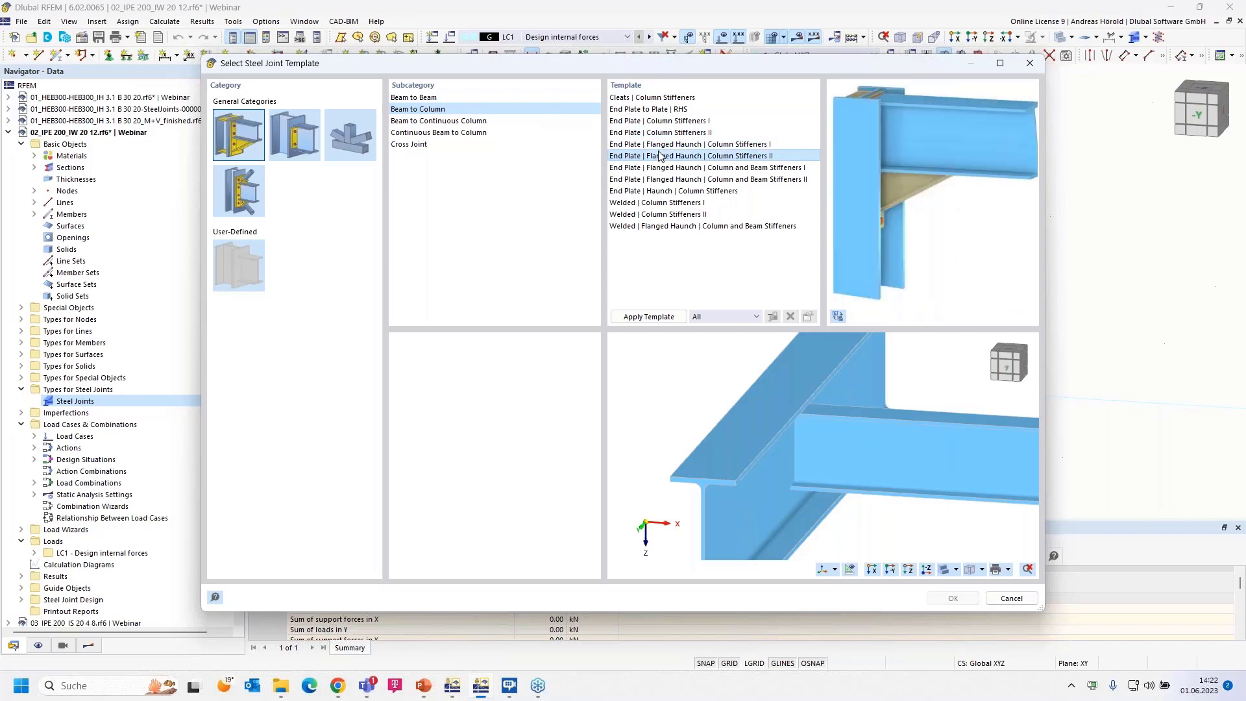
{"action": "left_click", "coordinate": [673, 203]}
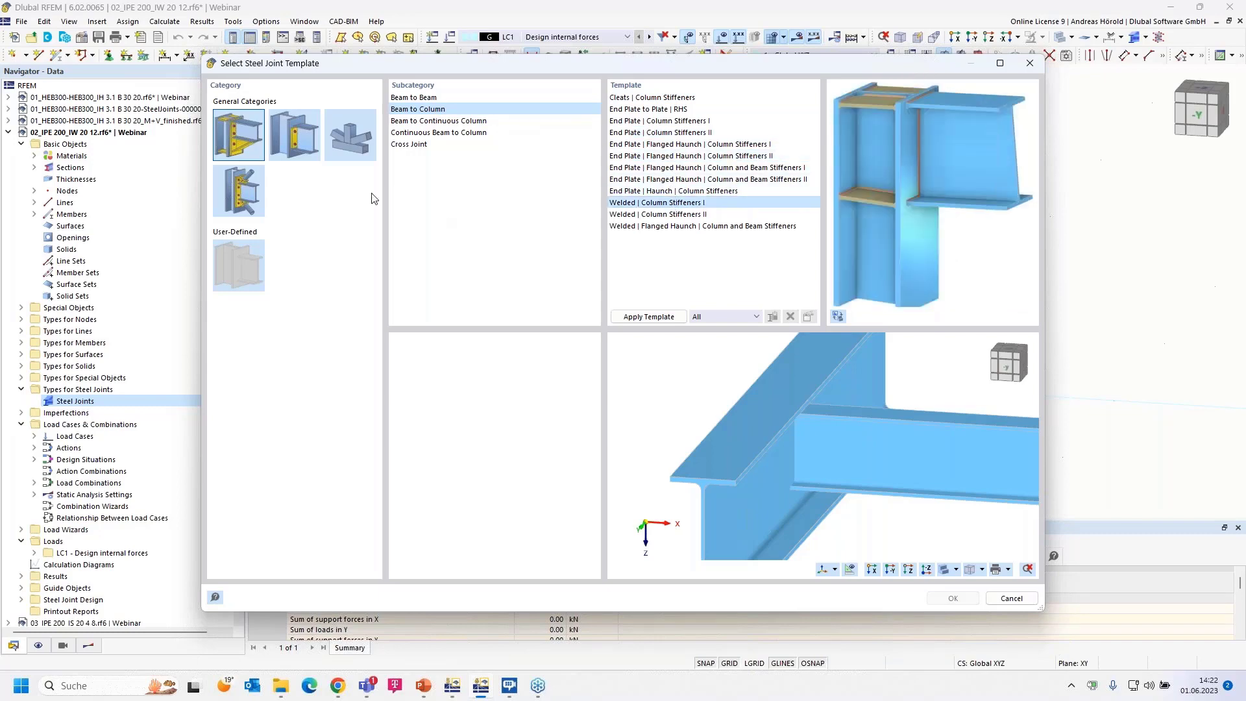
{"action": "left_click", "coordinate": [299, 143]}
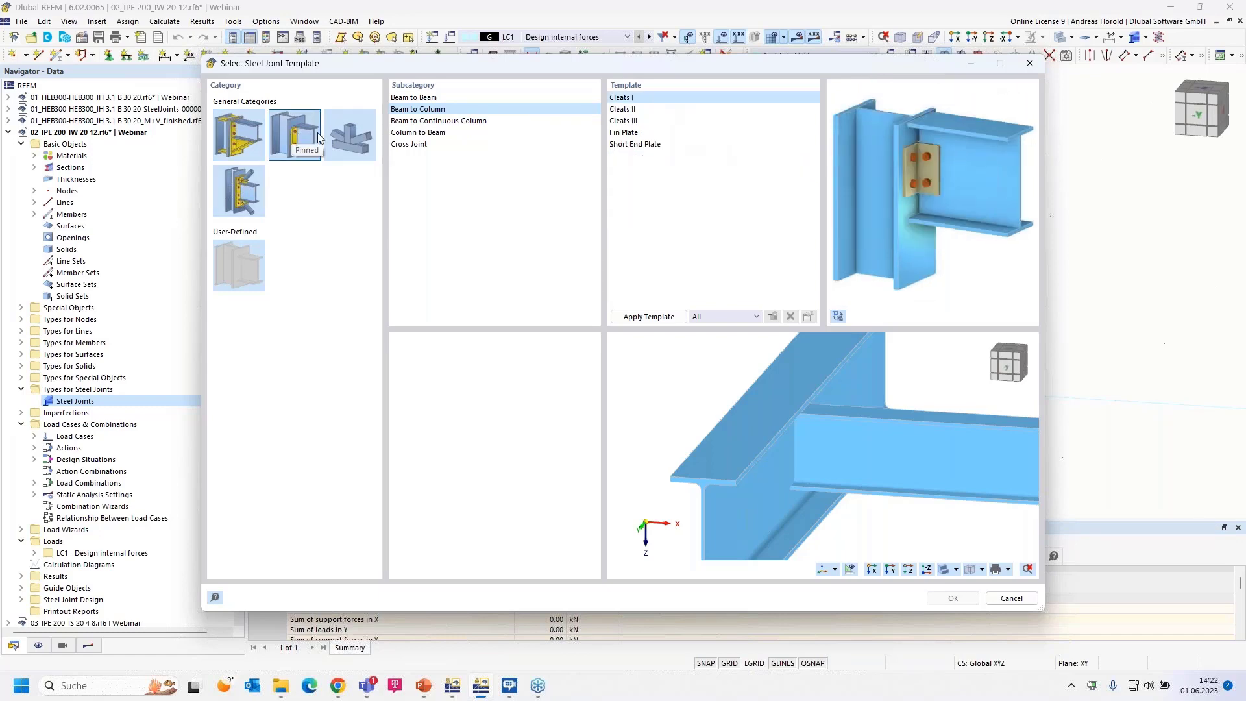
{"action": "left_click", "coordinate": [633, 133]}
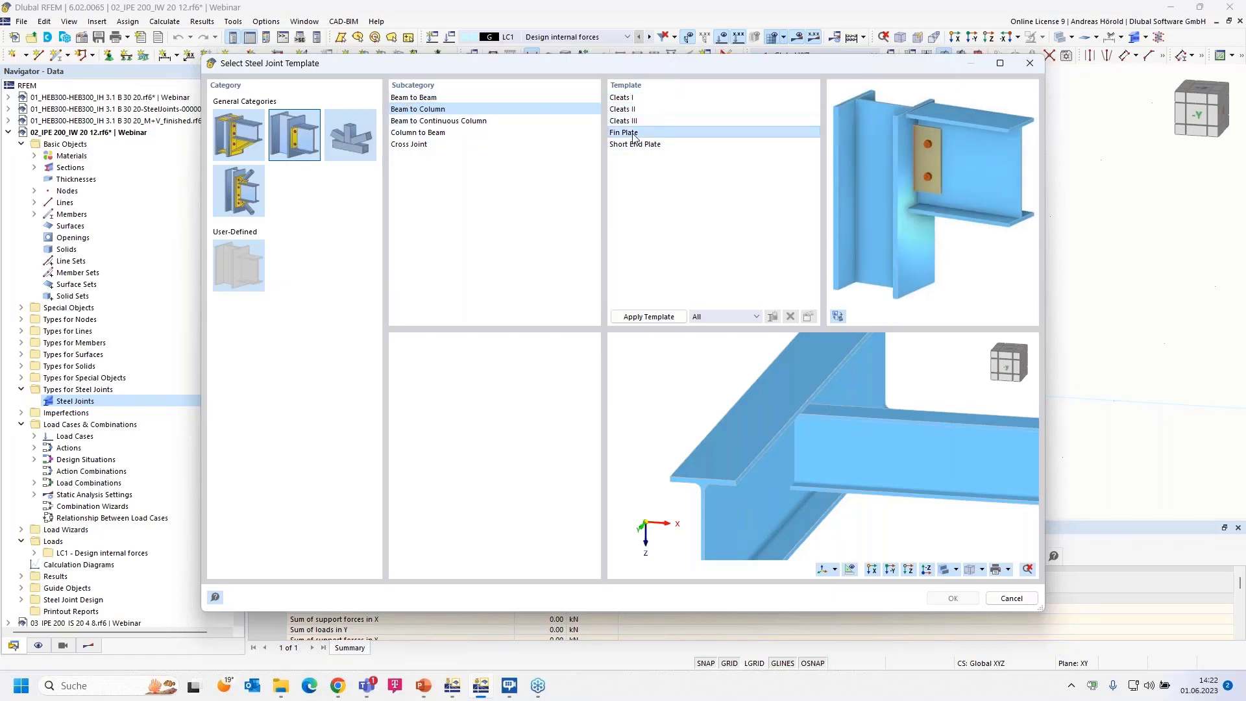
{"action": "left_click", "coordinate": [353, 140]}
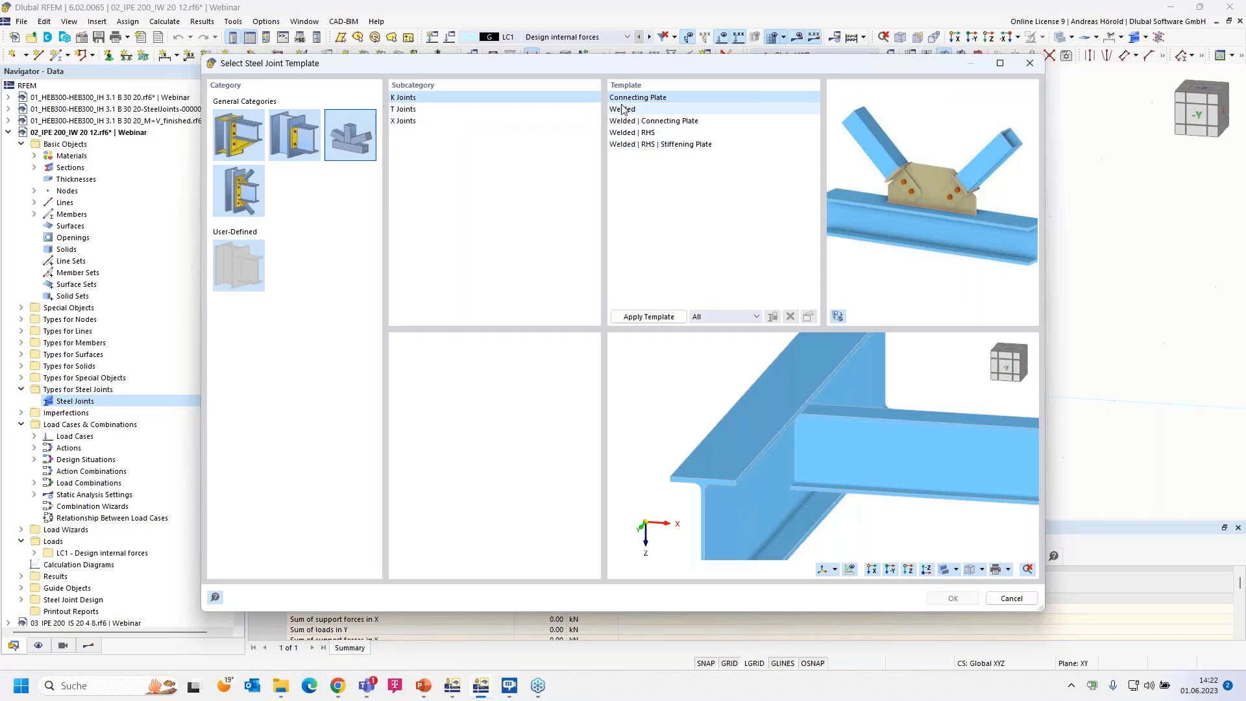
{"action": "left_click", "coordinate": [623, 109]}
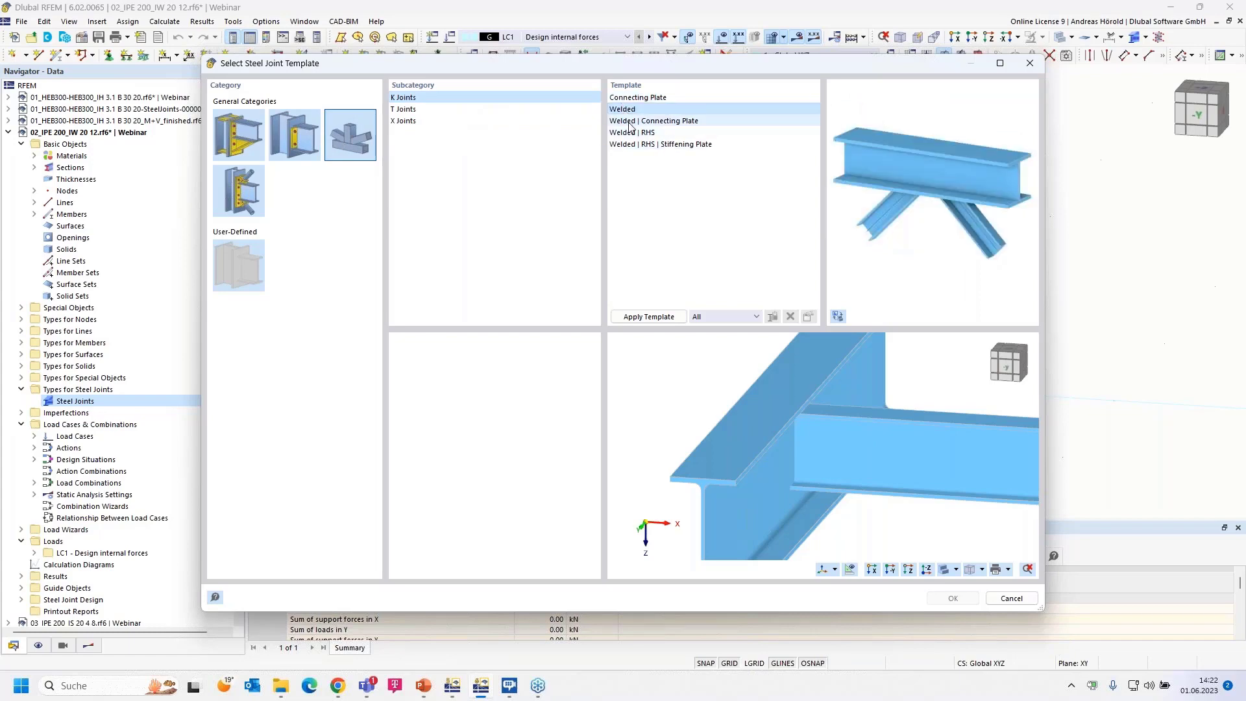
{"action": "left_click", "coordinate": [629, 123]}
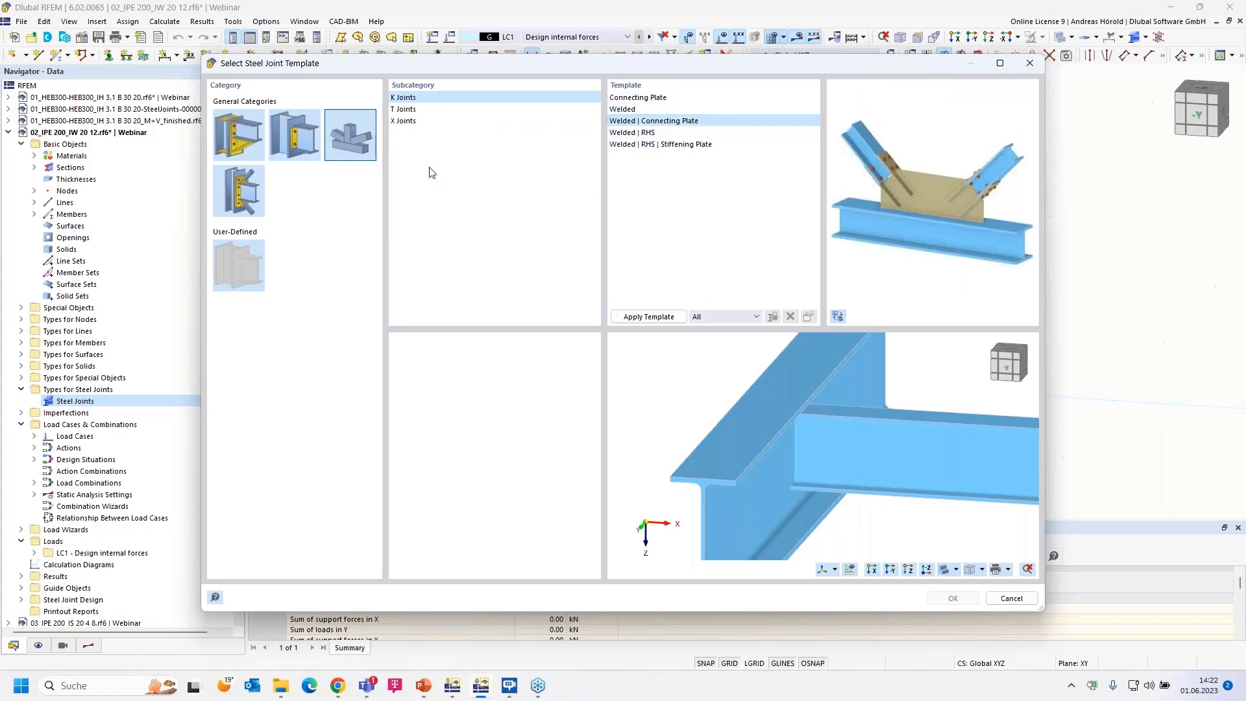
{"action": "left_click", "coordinate": [417, 114]}
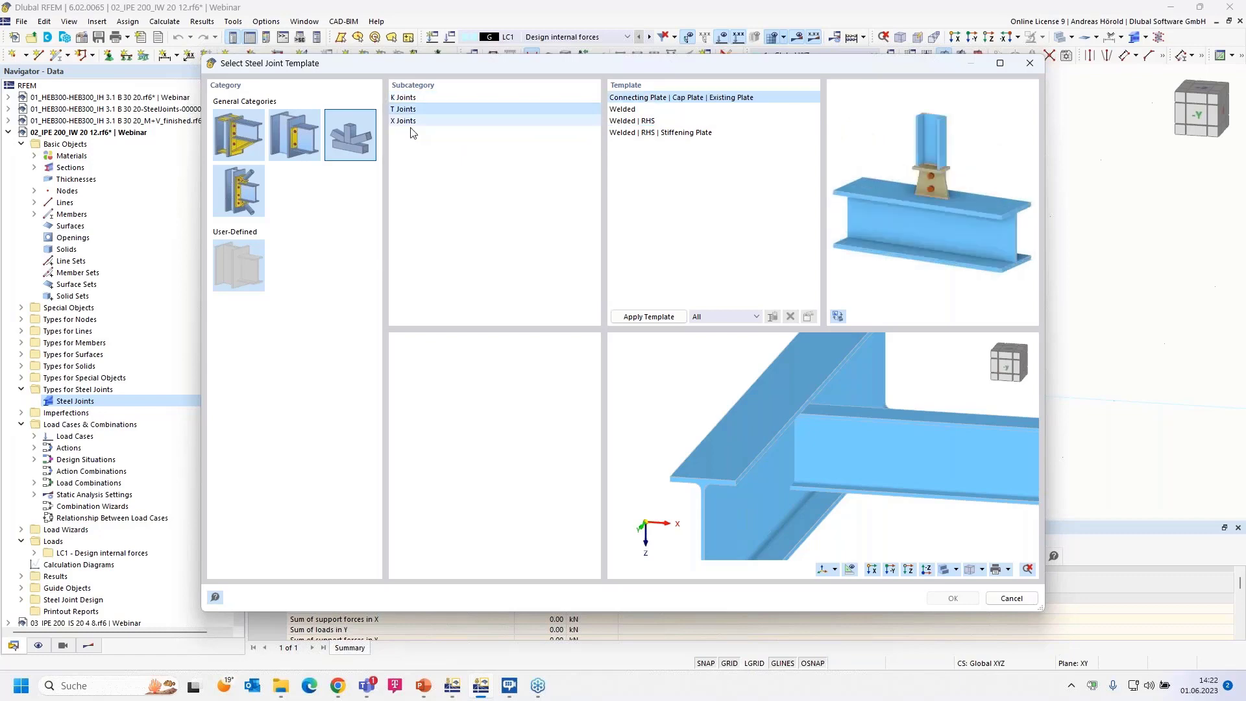
{"action": "left_click", "coordinate": [244, 196]}
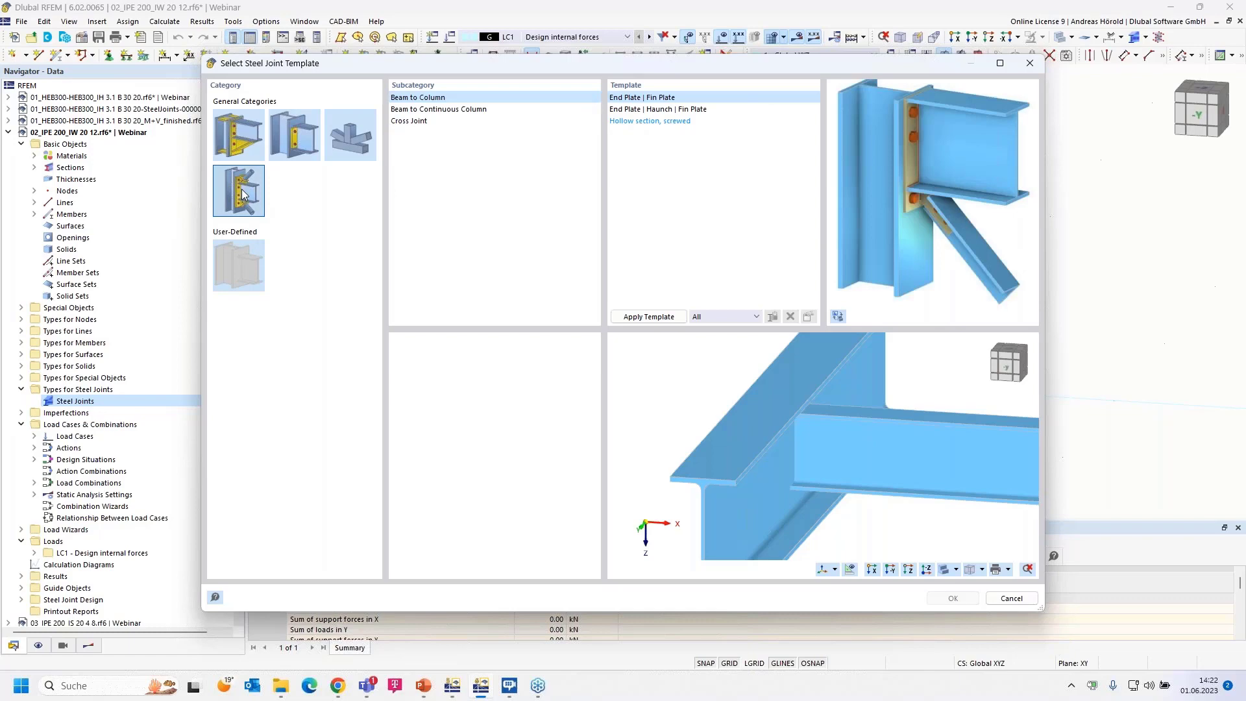
{"action": "left_click", "coordinate": [625, 110]}
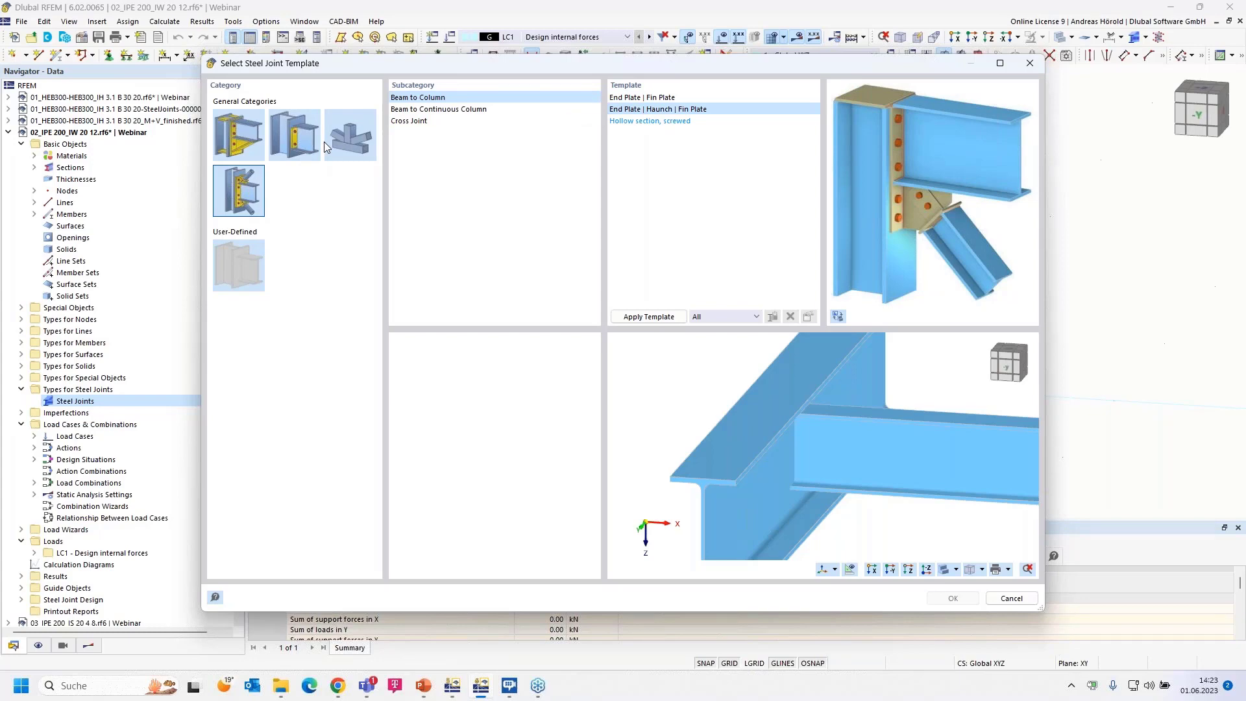
- Apply the pinned Beam to Beam template Cleats to the joint
{"action": "left_click", "coordinate": [289, 133]}
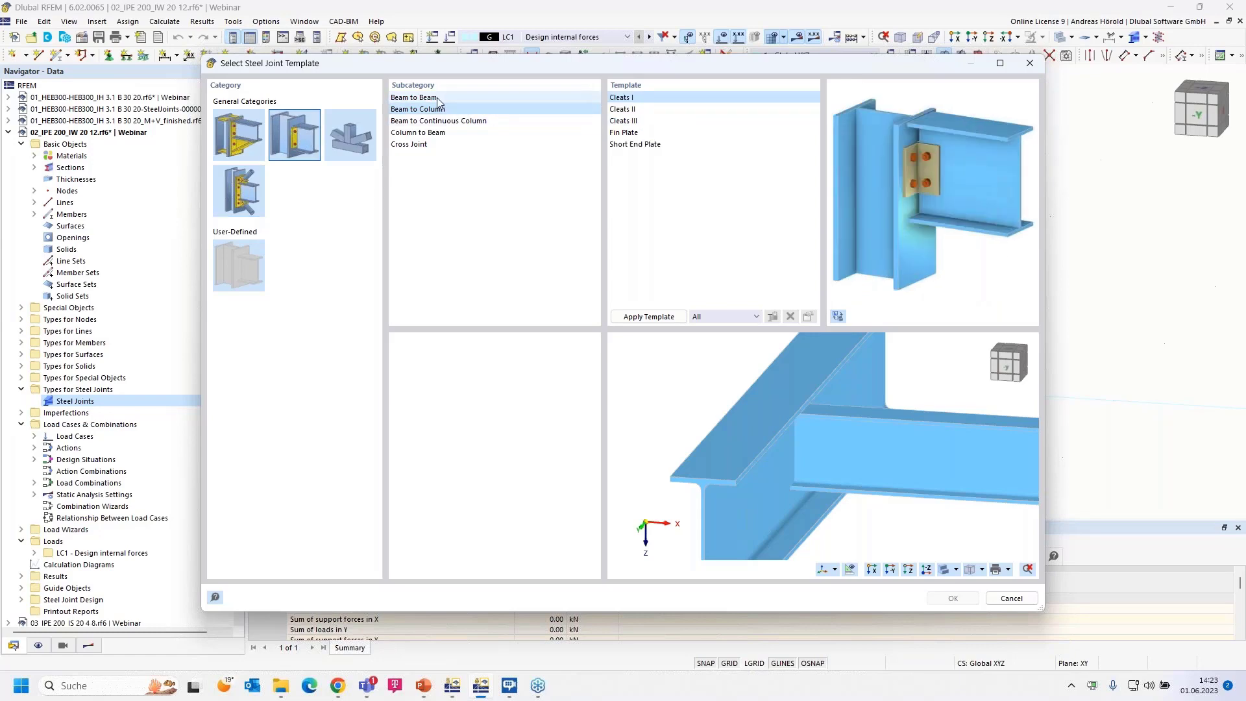
{"action": "left_click", "coordinate": [438, 99]}
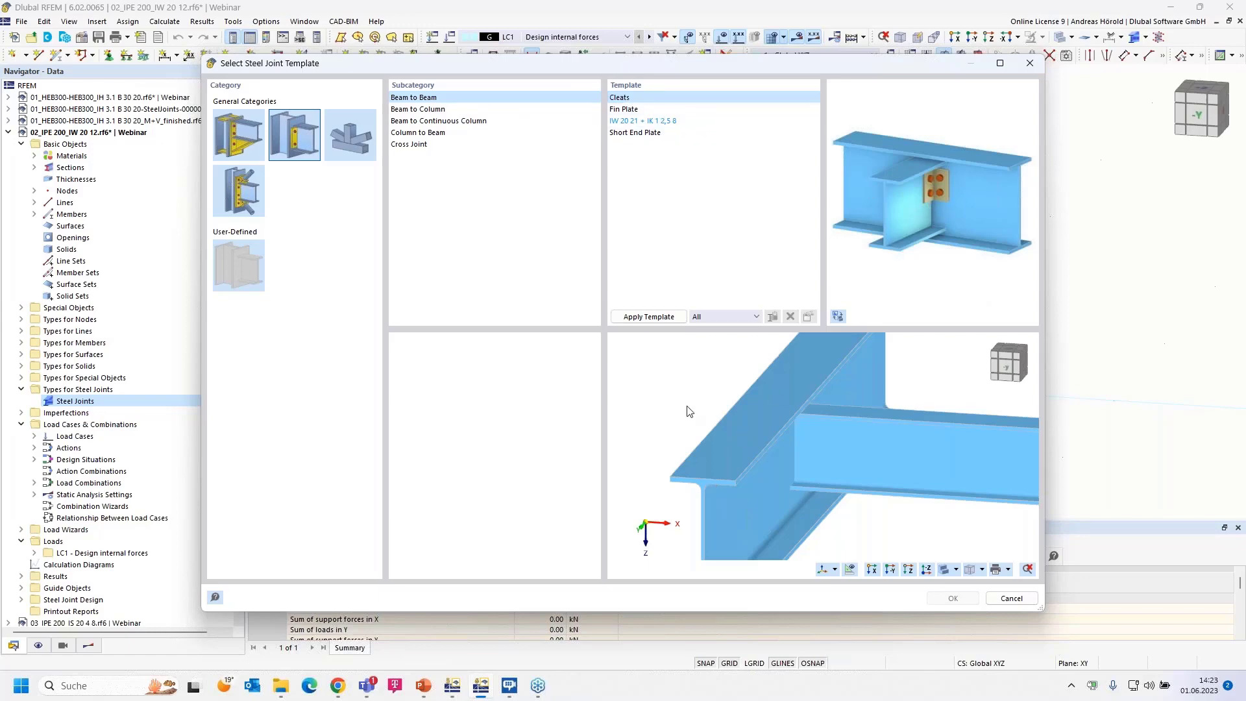
{"action": "left_click", "coordinate": [653, 317]}
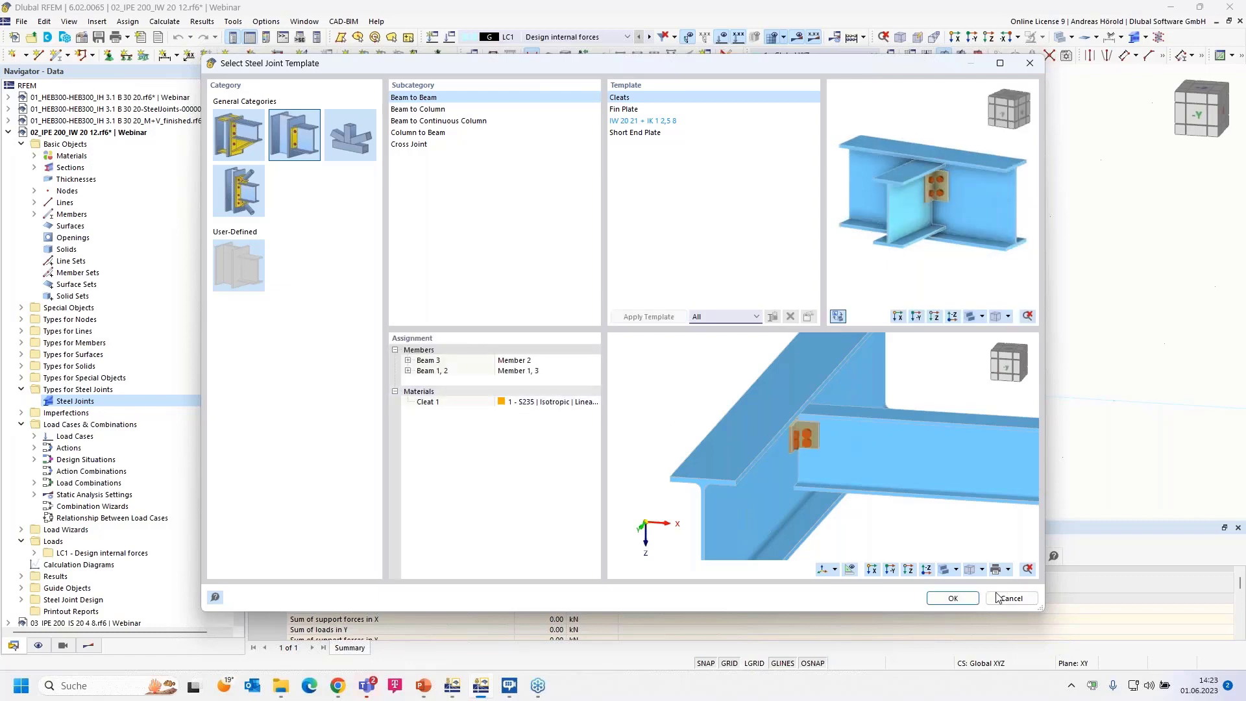
{"action": "left_click", "coordinate": [952, 598]}
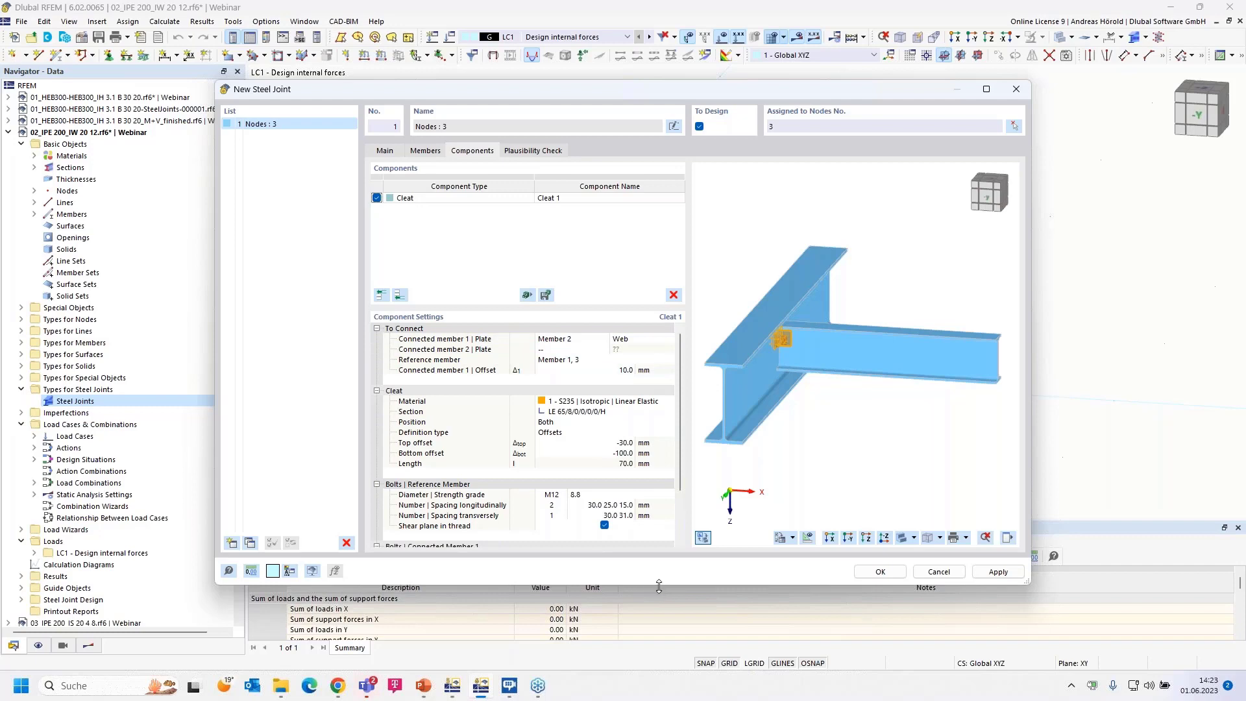
- Examine the cleat at the beam web up close, together with its connected member and reference member assignments
{"action": "left_click_drag", "start_coordinate": [659, 584], "coordinate": [651, 675]}
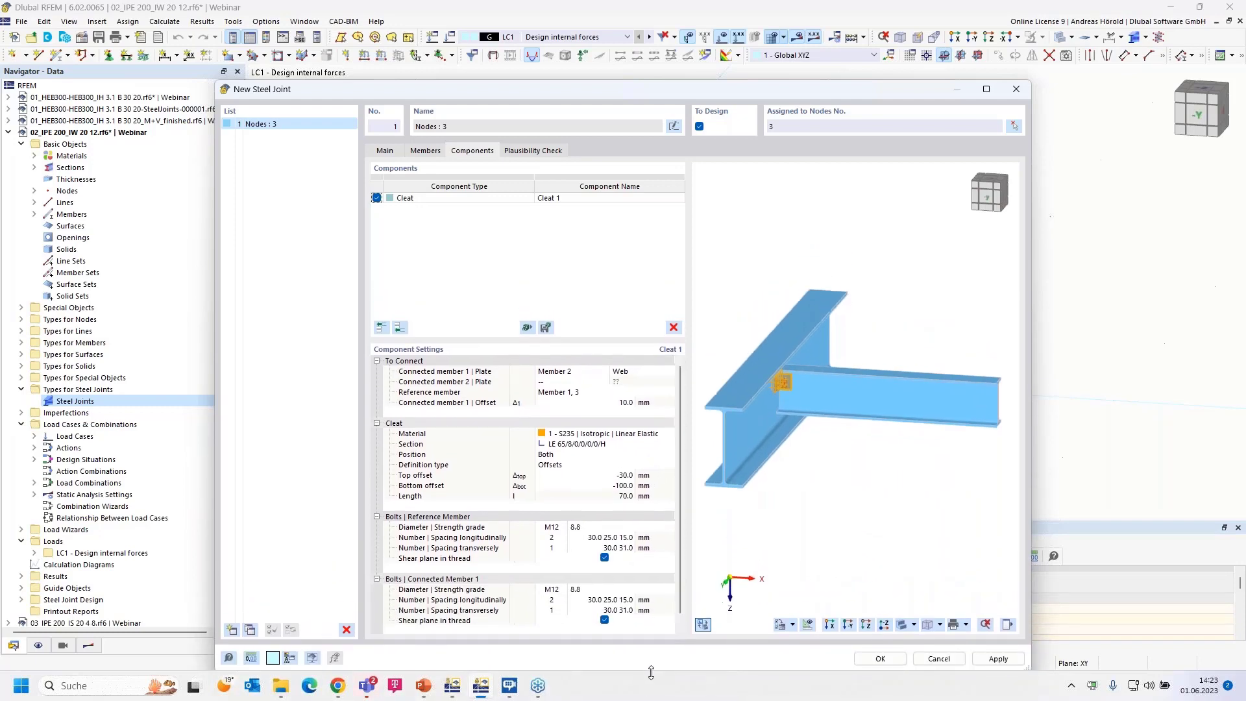
{"action": "scroll", "coordinate": [746, 545], "scroll_direction": "up", "scroll_amount": 2}
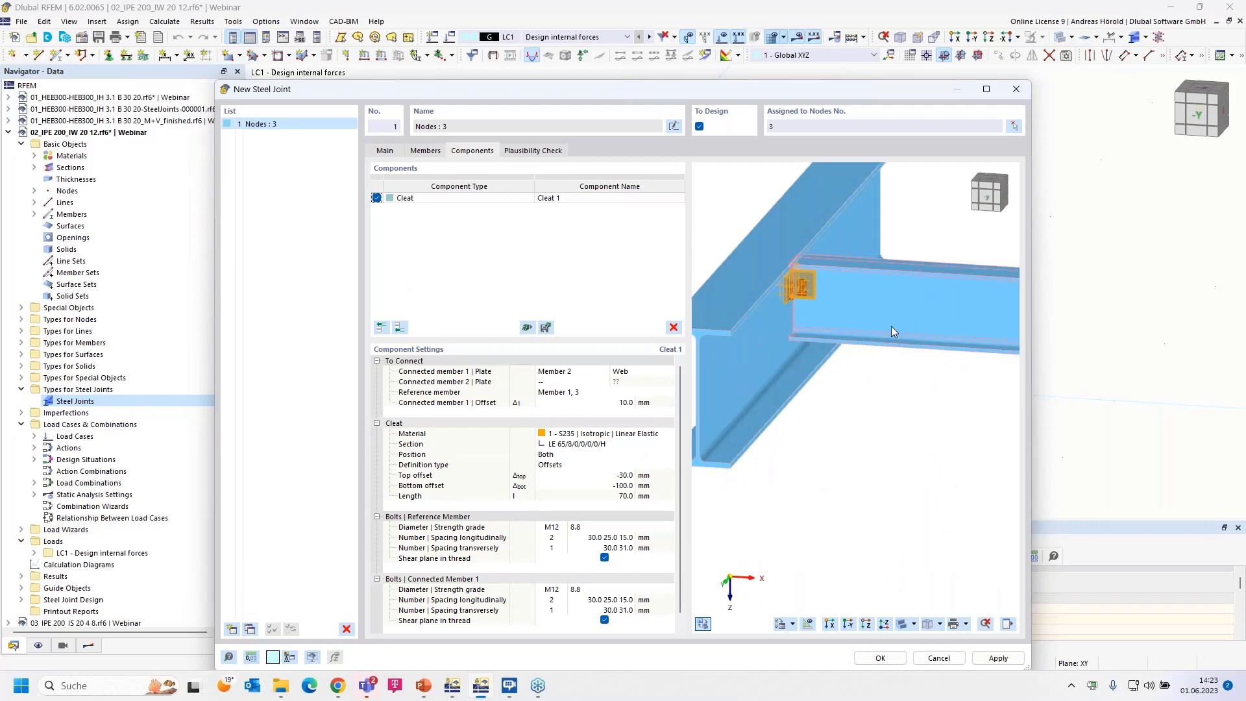
{"action": "scroll", "coordinate": [890, 325], "scroll_direction": "up", "scroll_amount": 3}
{"action": "scroll", "coordinate": [793, 318], "scroll_direction": "up", "scroll_amount": 2}
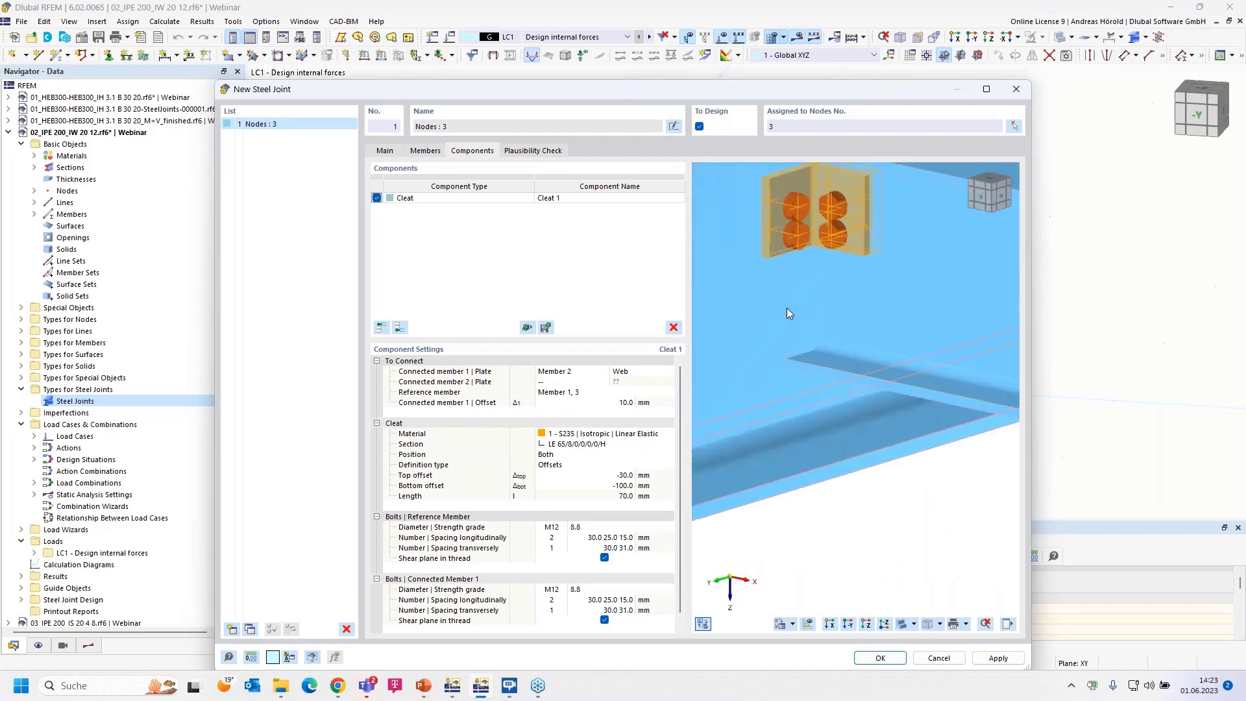
{"action": "scroll", "coordinate": [788, 314], "scroll_direction": "down", "scroll_amount": 2}
{"action": "scroll", "coordinate": [811, 364], "scroll_direction": "up", "scroll_amount": 1}
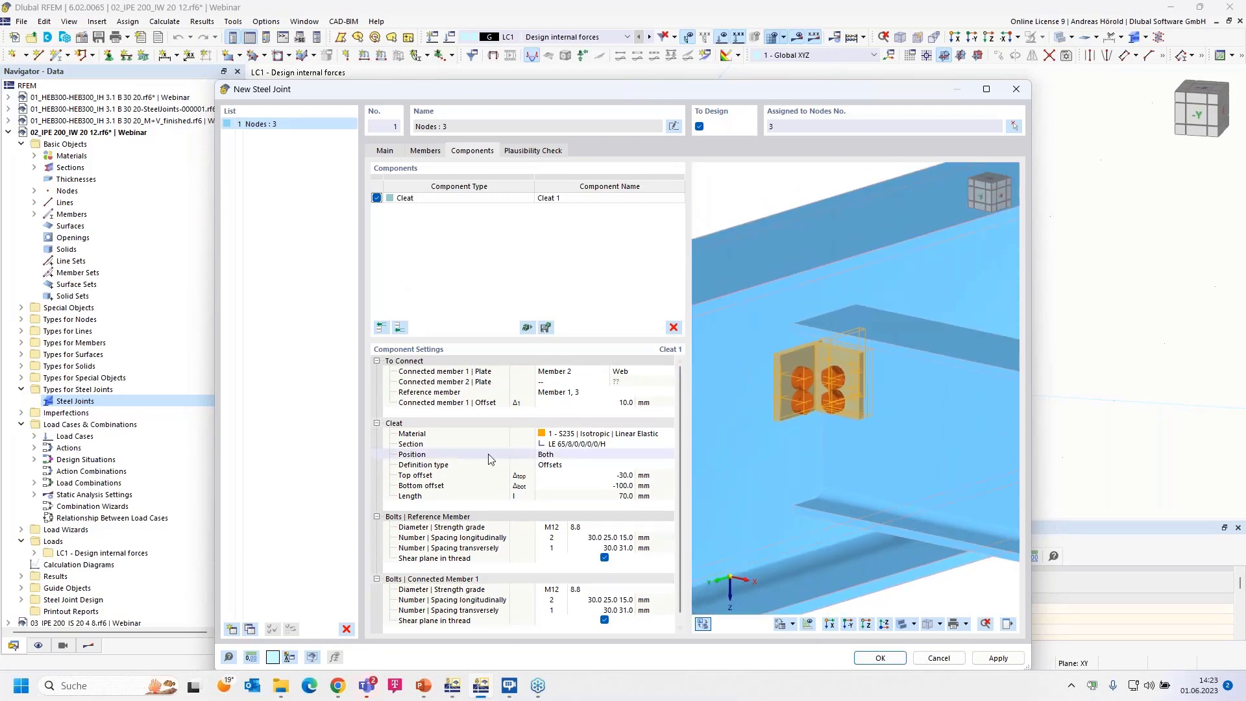
{"action": "left_click", "coordinate": [564, 373]}
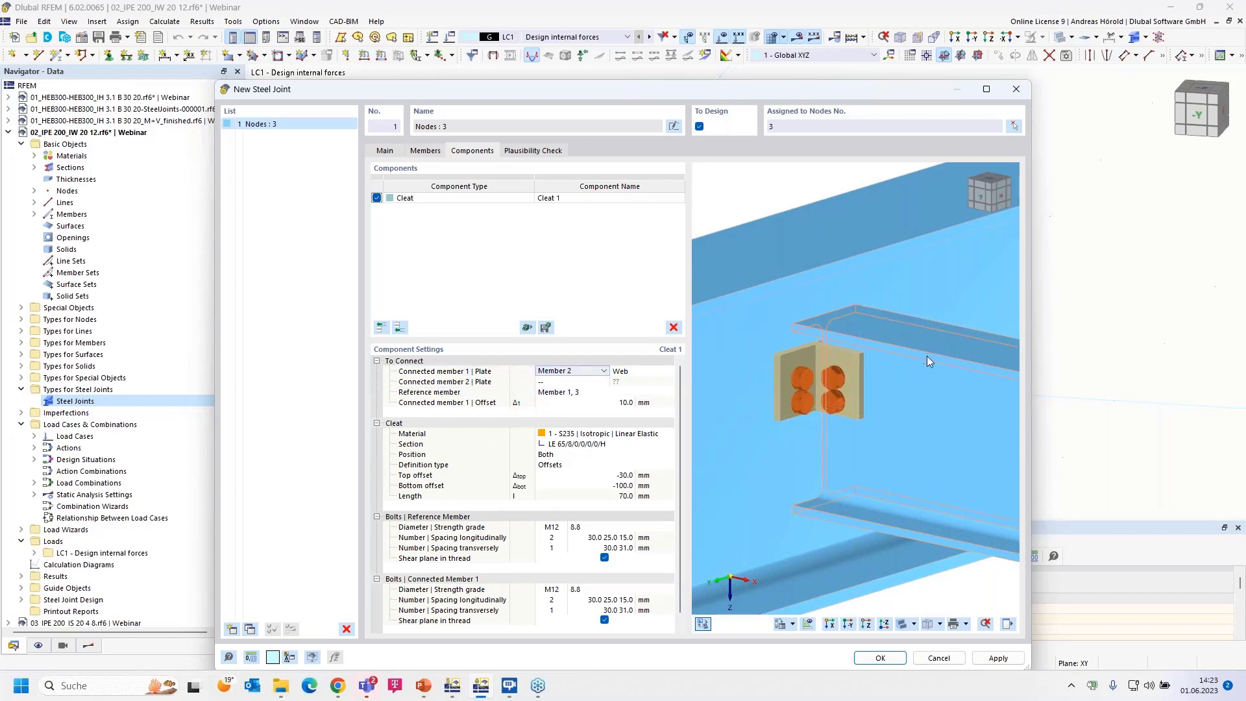
{"action": "left_click", "coordinate": [555, 392]}
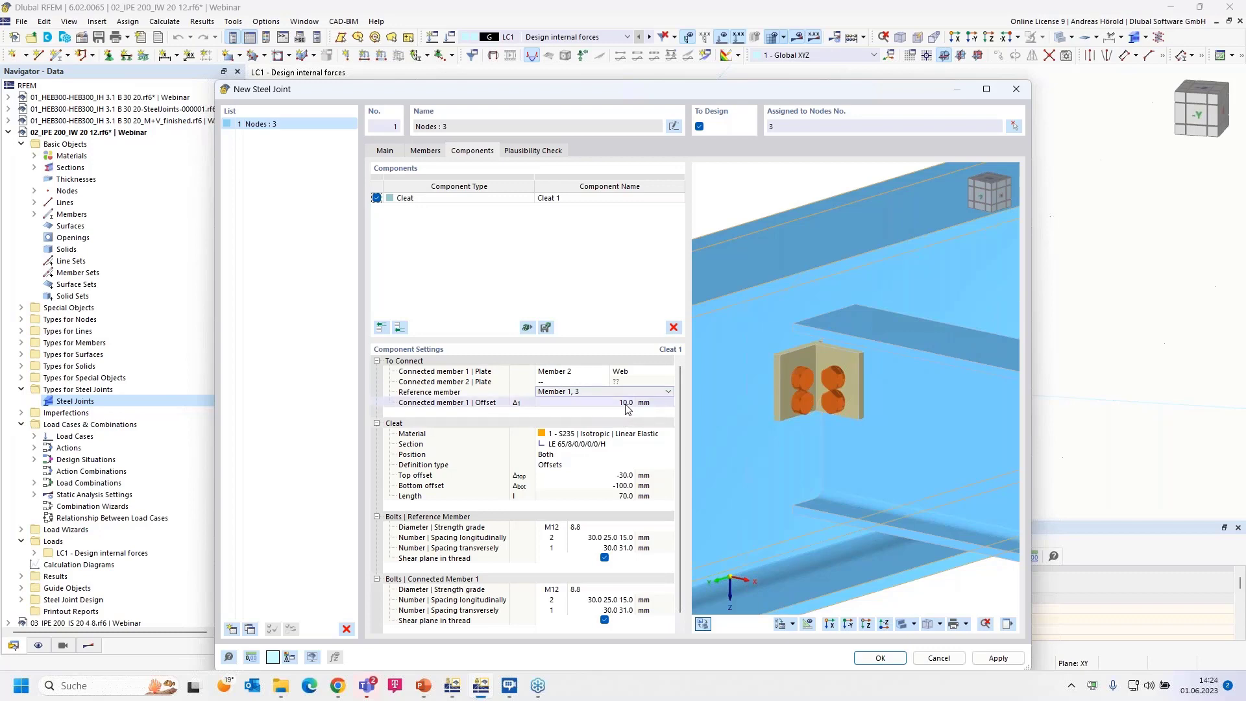
- Change the cleat section to a hot-rolled equal leg angle with b 100 mm, t 10 mm, r1 12 mm and r2 6 mm
{"action": "left_click", "coordinate": [588, 444]}
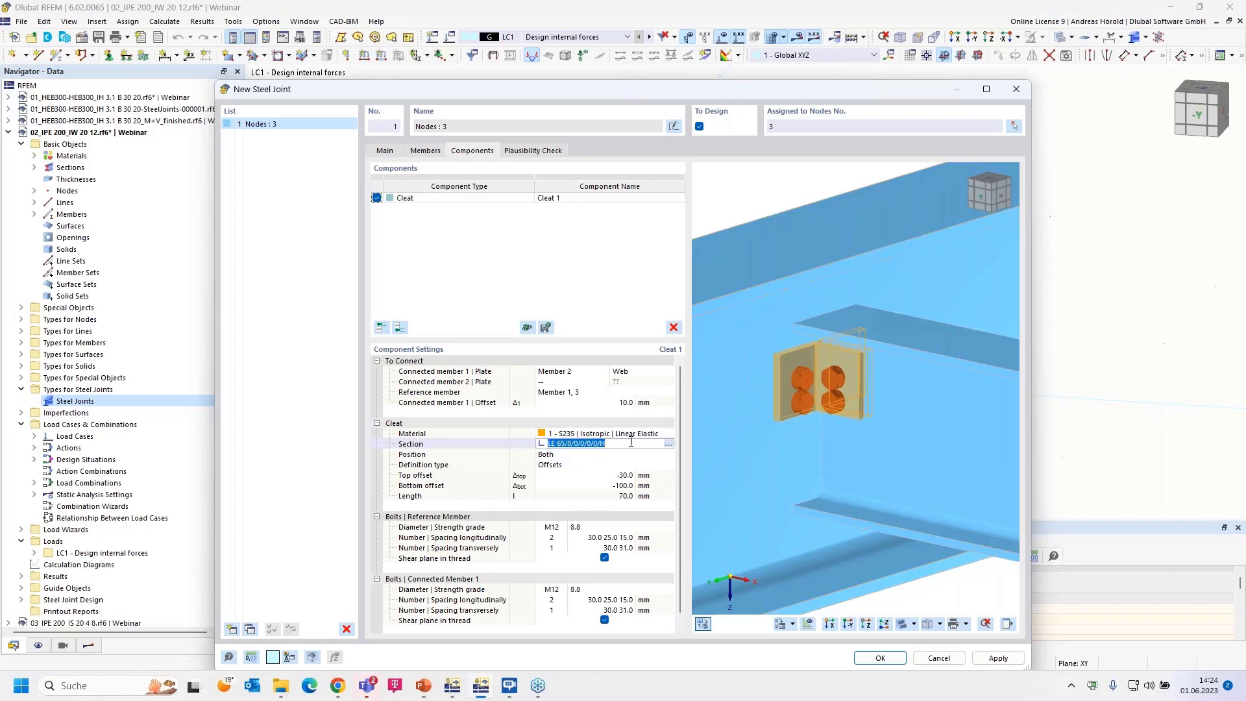
{"action": "left_click", "coordinate": [669, 445]}
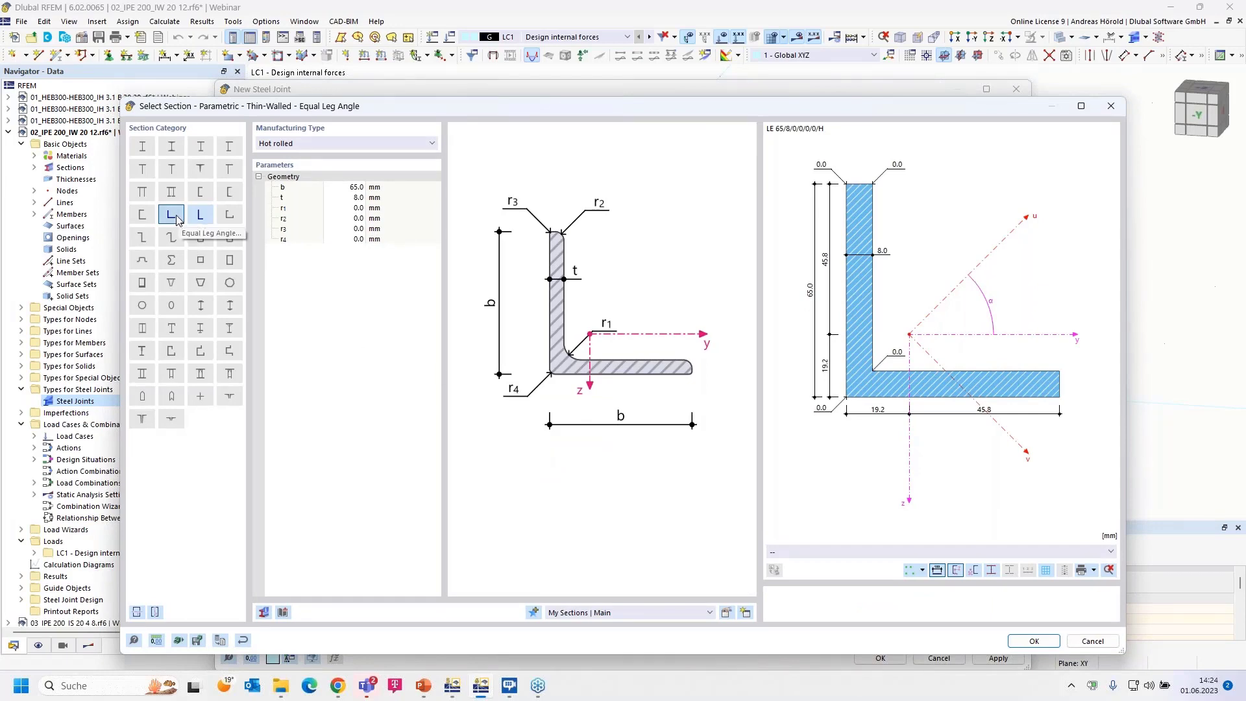
{"action": "left_click", "coordinate": [346, 187]}
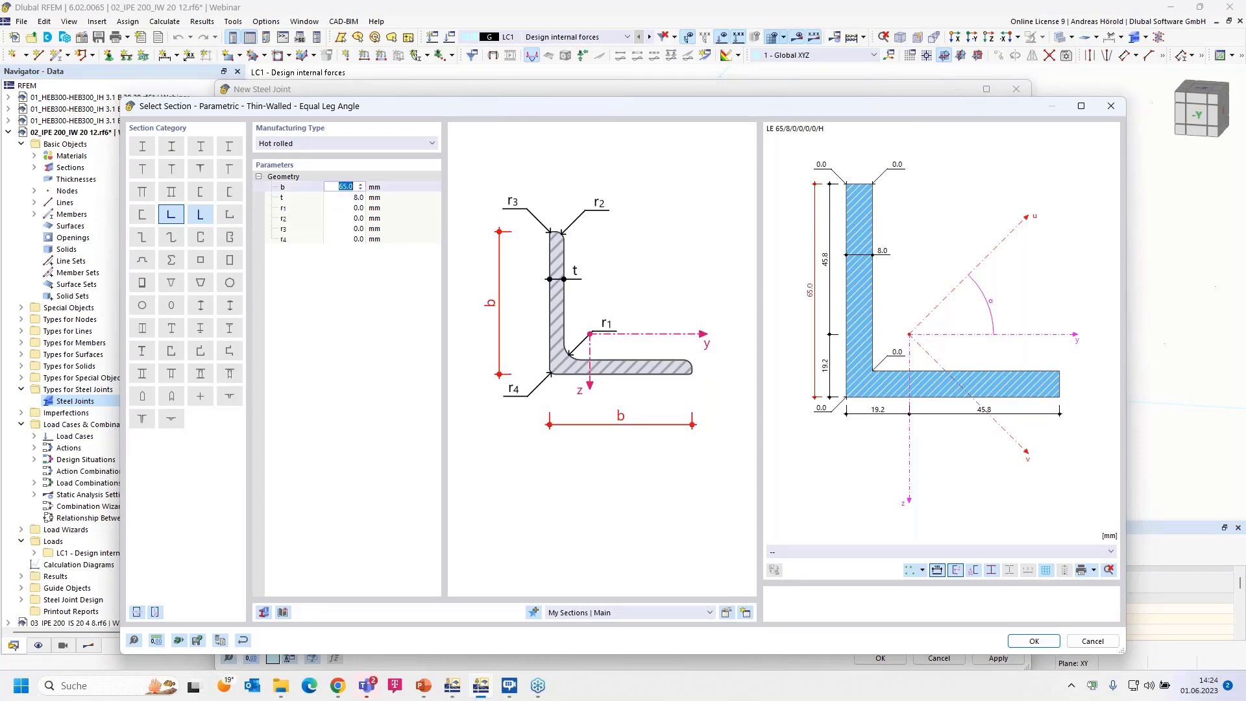
{"action": "type", "text": "100"}
{"action": "key", "text": "Tab"}
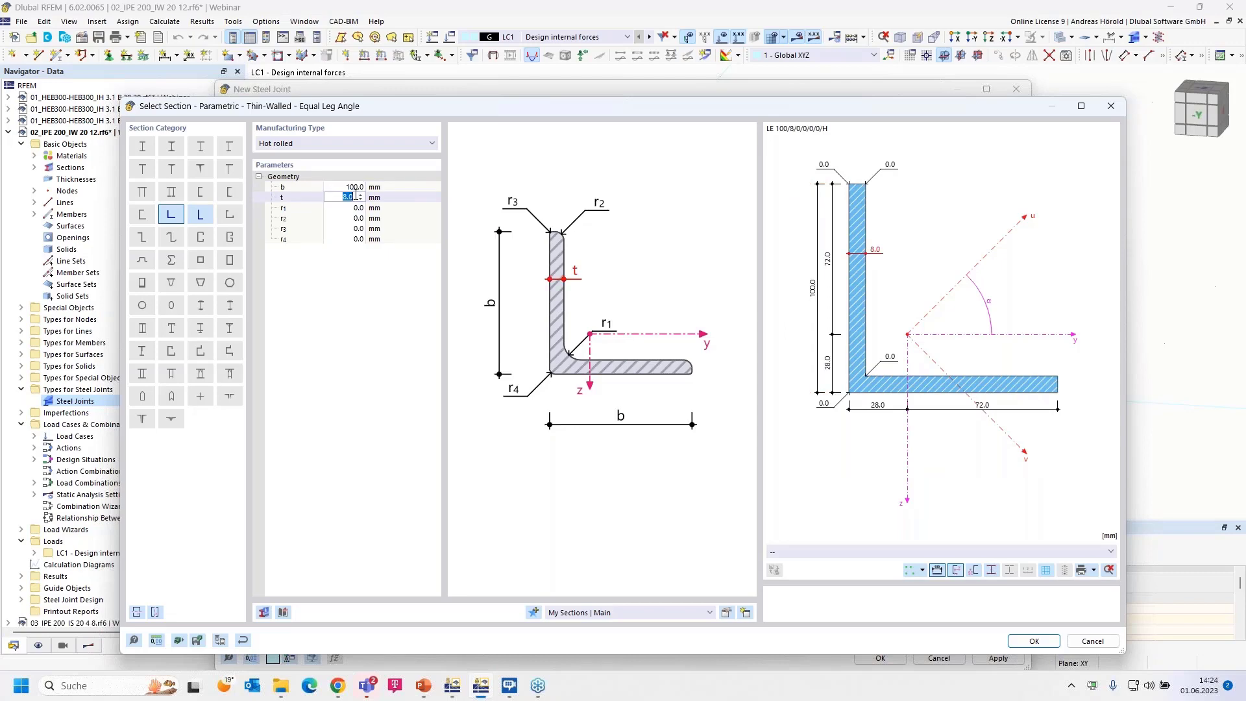
{"action": "type", "text": "10"}
{"action": "left_click", "coordinate": [359, 207]}
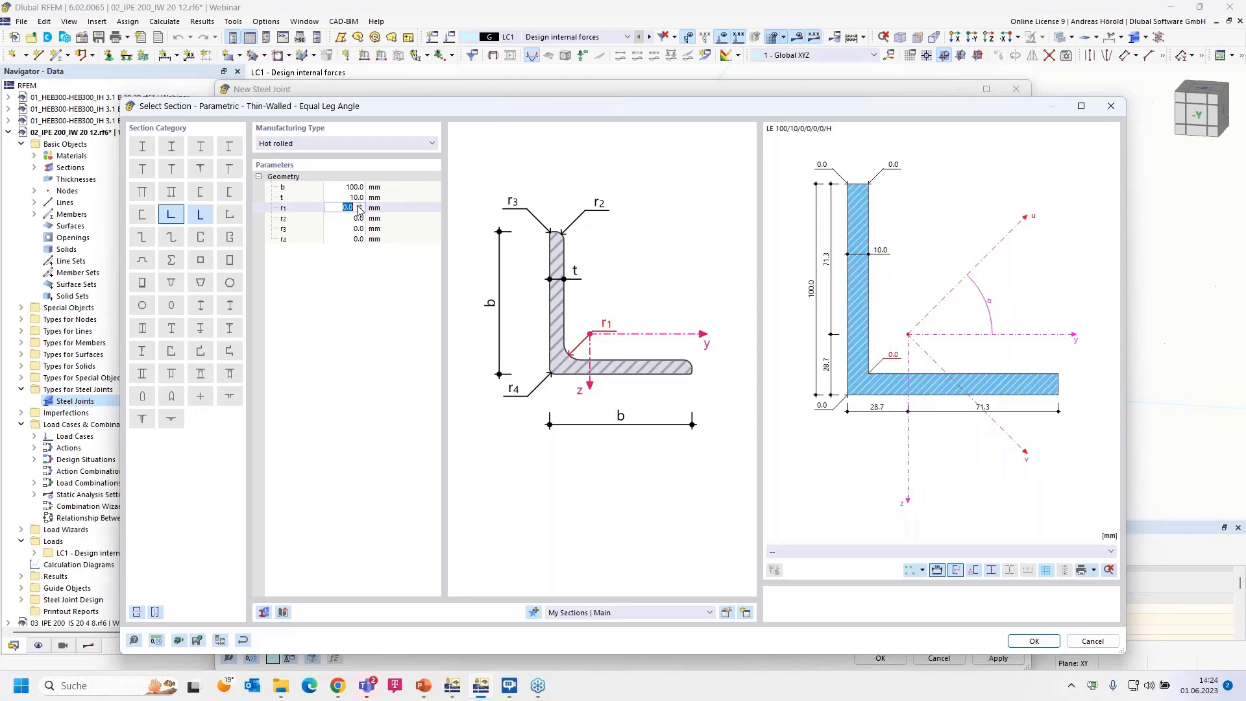
{"action": "type", "text": "12"}
{"action": "left_click", "coordinate": [359, 218]}
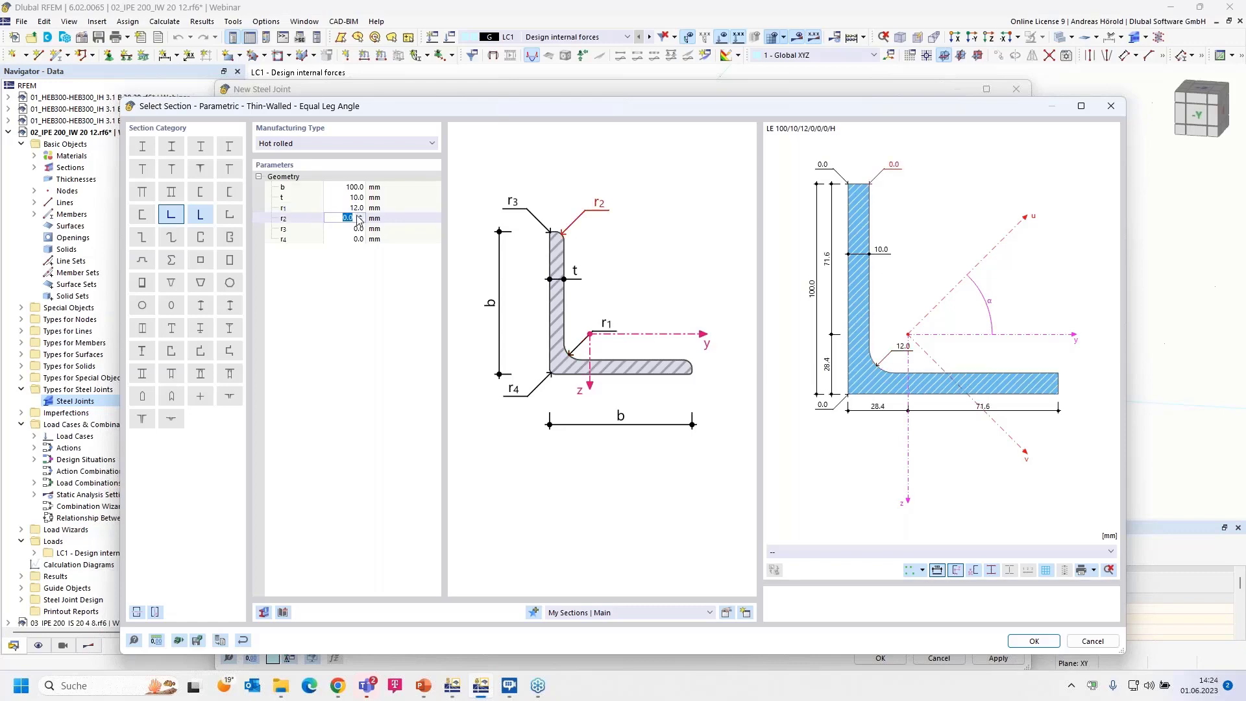
{"action": "type", "text": "6"}
{"action": "key", "text": "Return"}
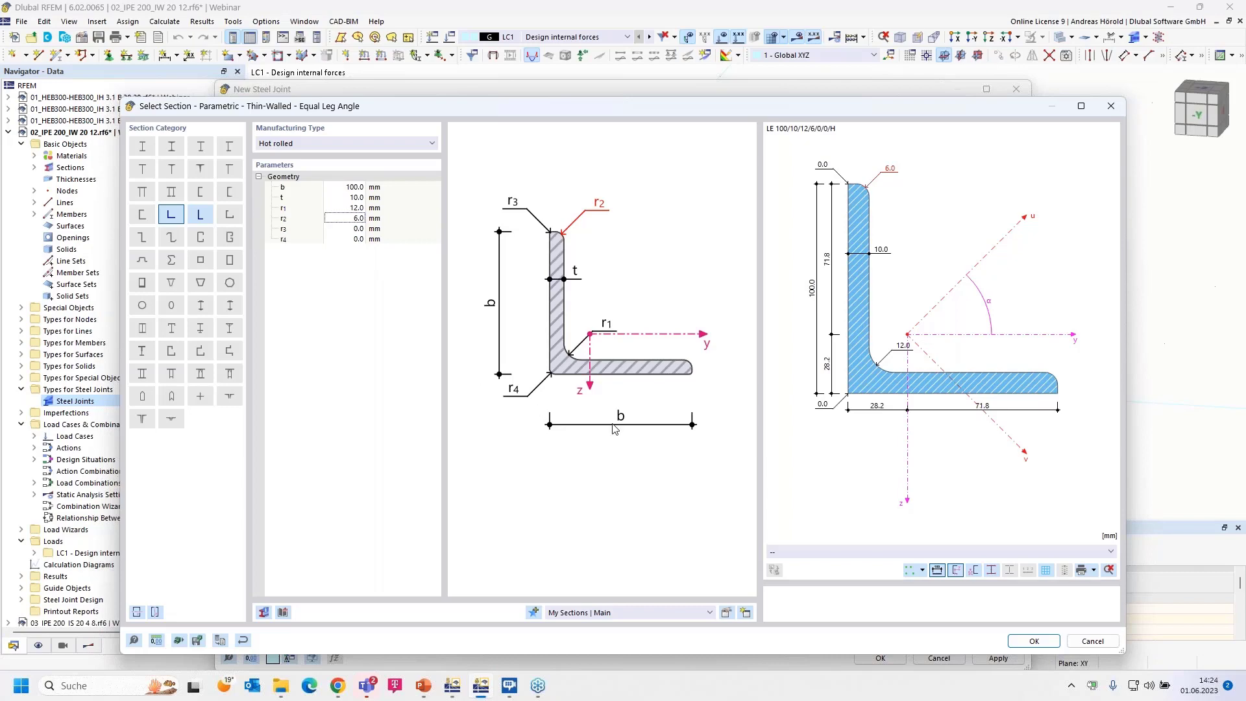
{"action": "left_click", "coordinate": [1034, 641]}
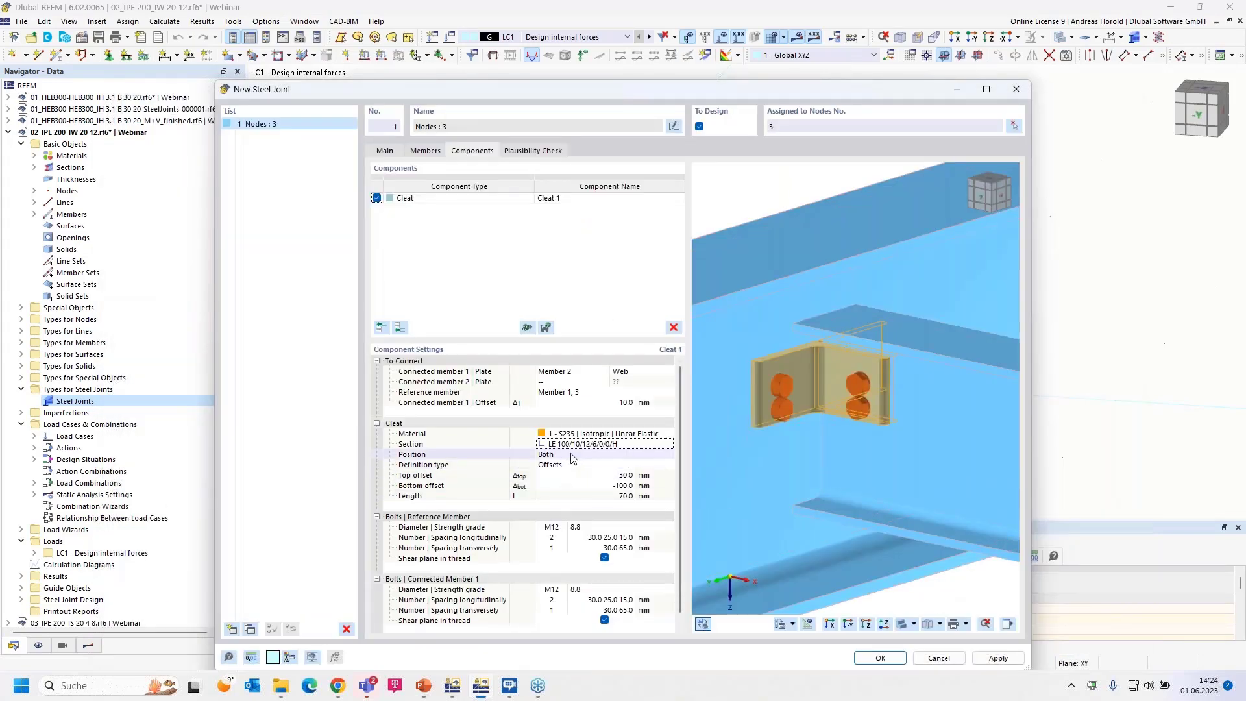
- Try the Front and Rear positions for the cleat and return it to Both
{"action": "left_click", "coordinate": [574, 454]}
{"action": "left_click", "coordinate": [623, 453]}
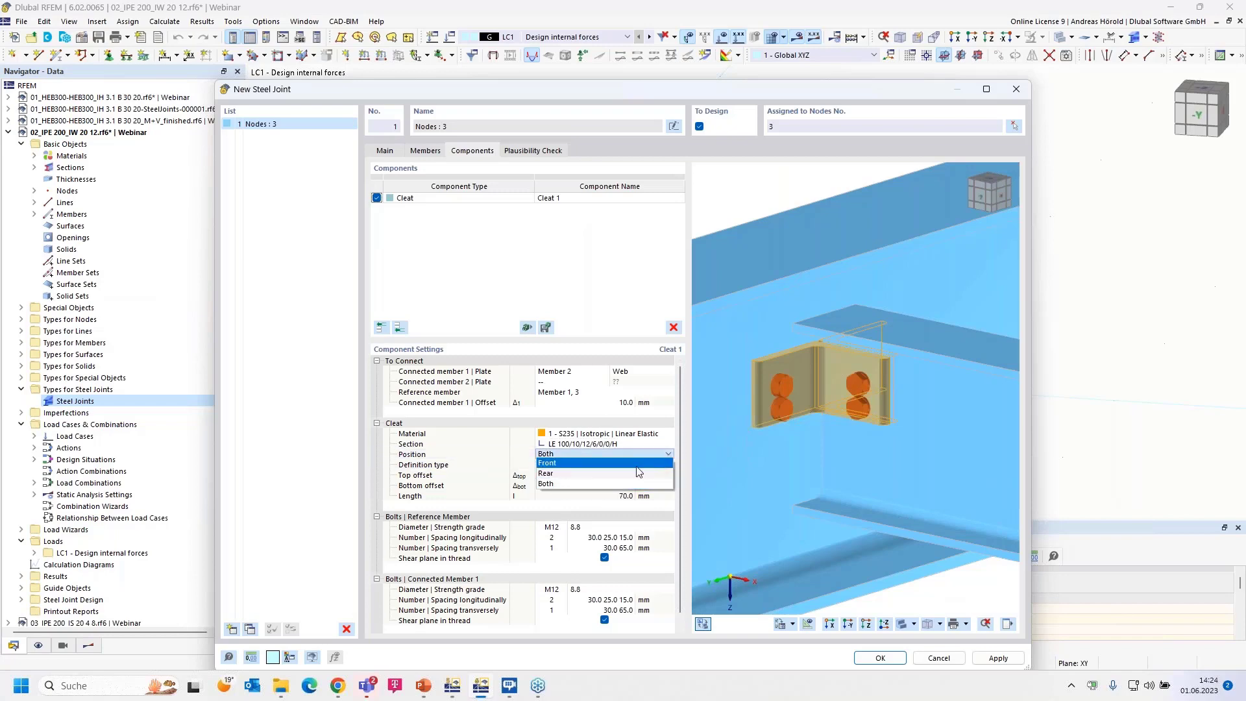
{"action": "left_click", "coordinate": [603, 463]}
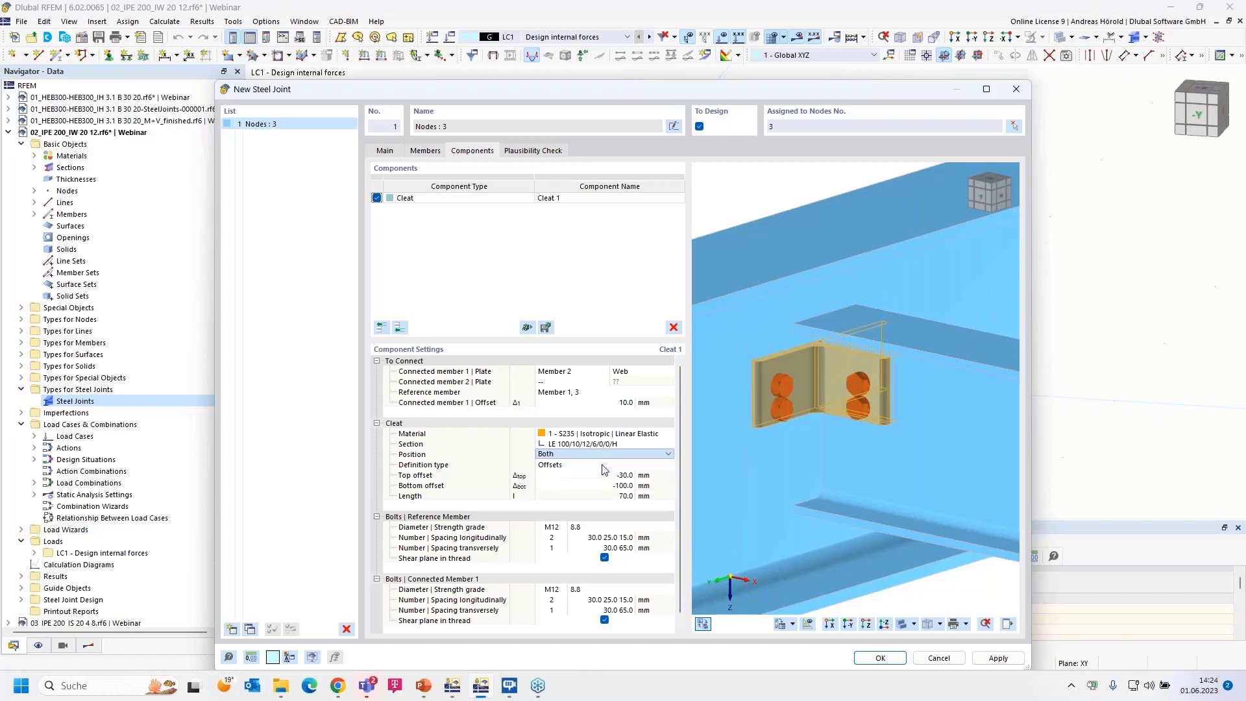
{"action": "left_click", "coordinate": [603, 457]}
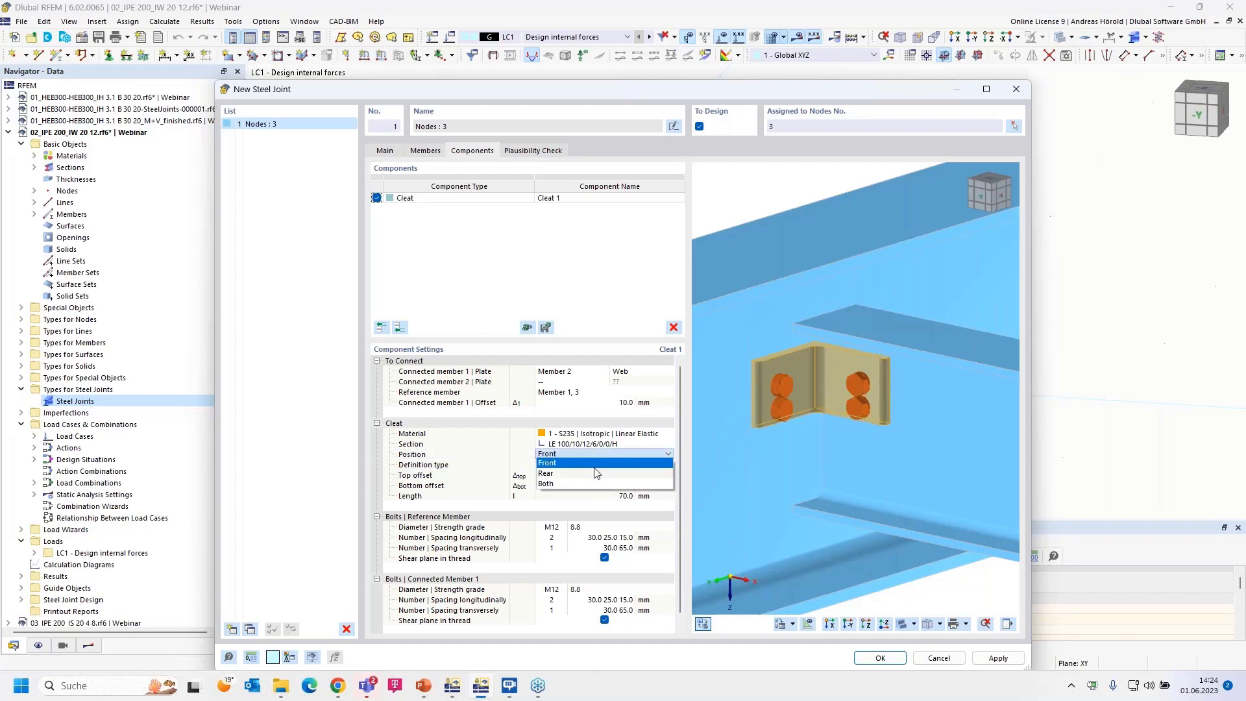
{"action": "left_click", "coordinate": [598, 472]}
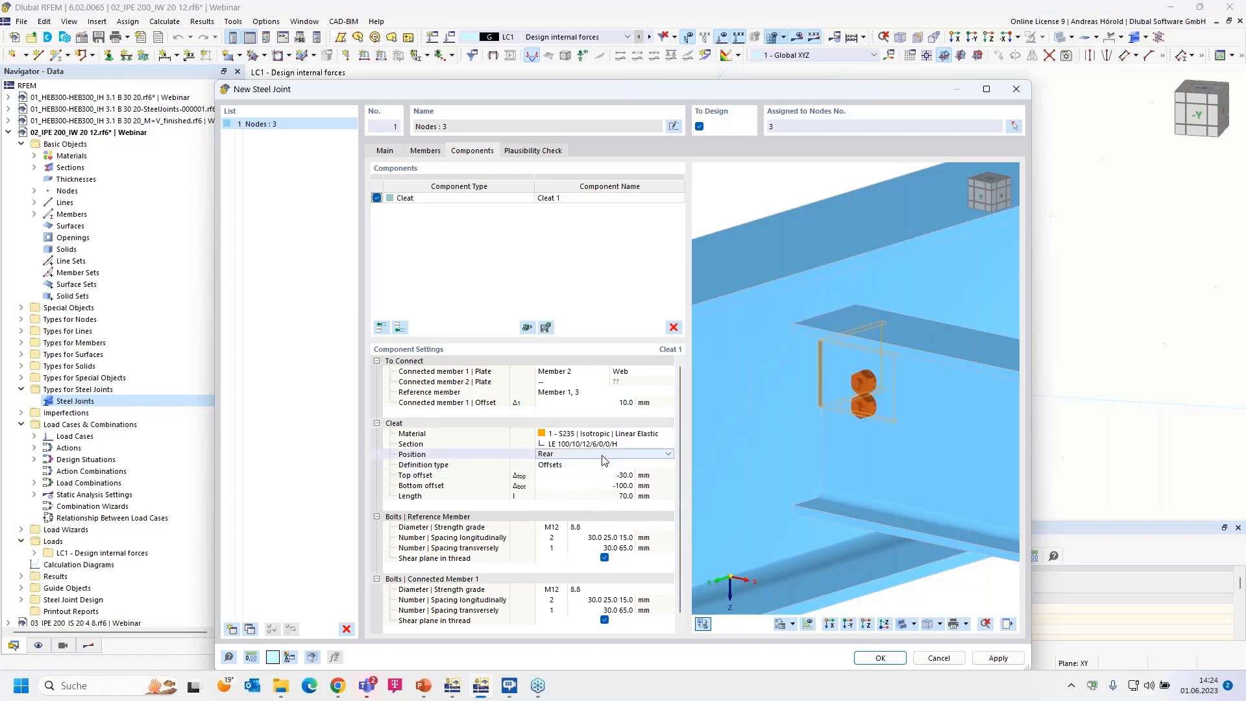
{"action": "left_click", "coordinate": [605, 454]}
{"action": "left_click", "coordinate": [595, 484]}
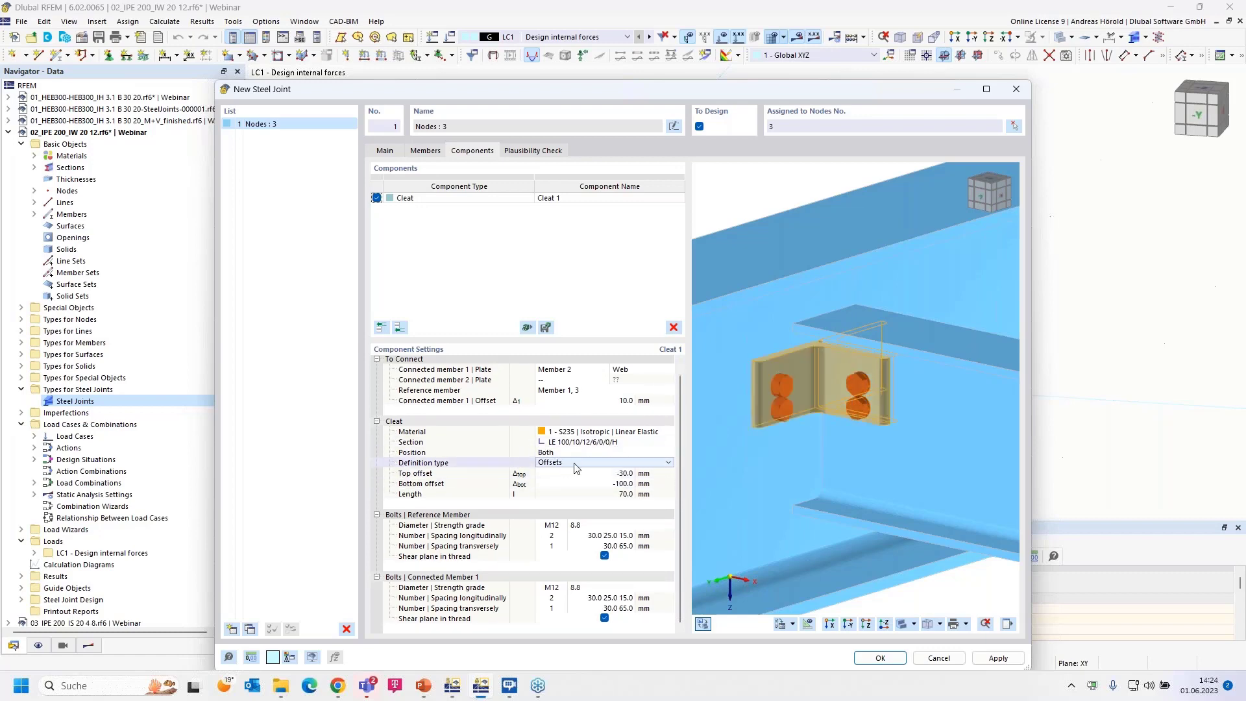
- Define the cleat by length and position, with a length of 150 mm and an eccentricity of 0 mm
{"action": "left_click", "coordinate": [607, 464]}
{"action": "left_click", "coordinate": [669, 463]}
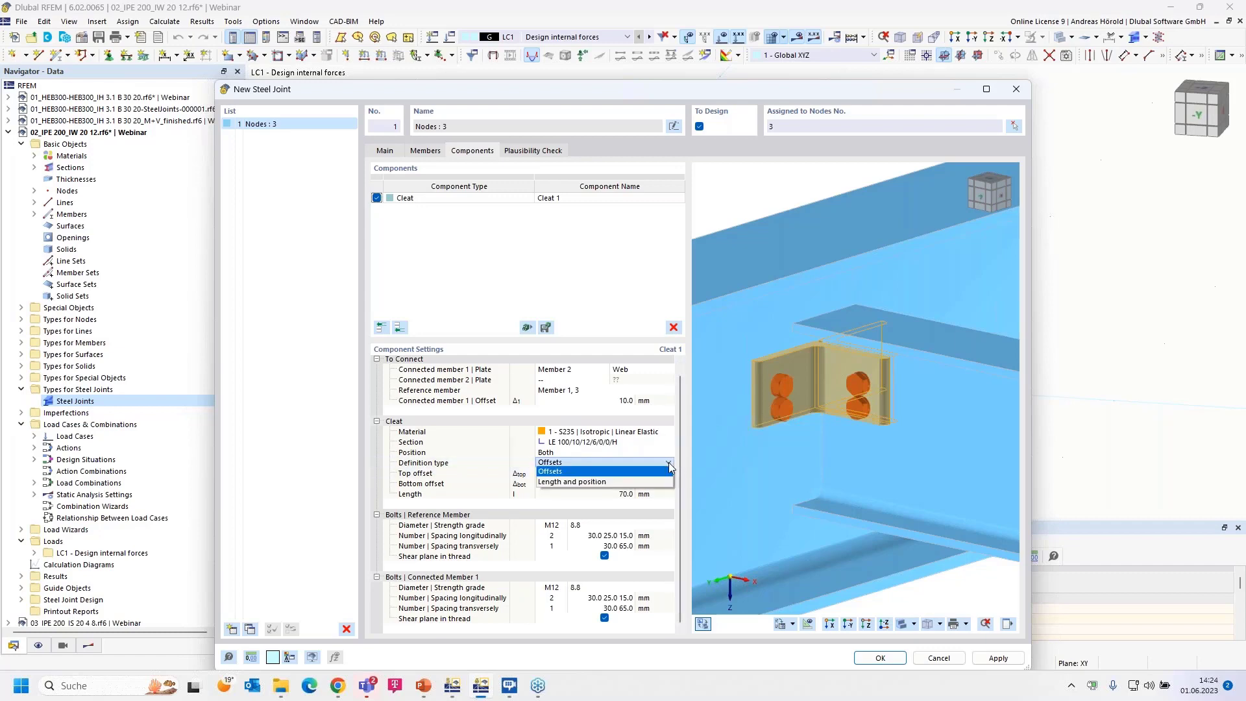
{"action": "left_click", "coordinate": [597, 482]}
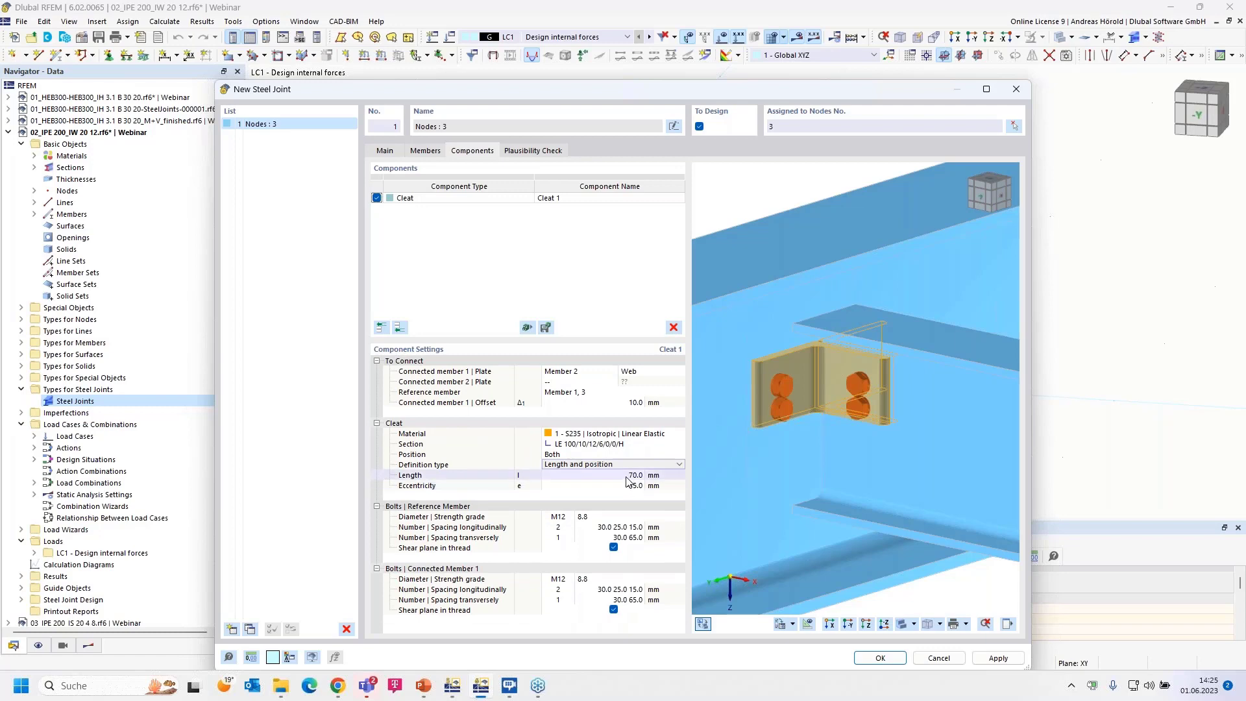
{"action": "left_click", "coordinate": [624, 476]}
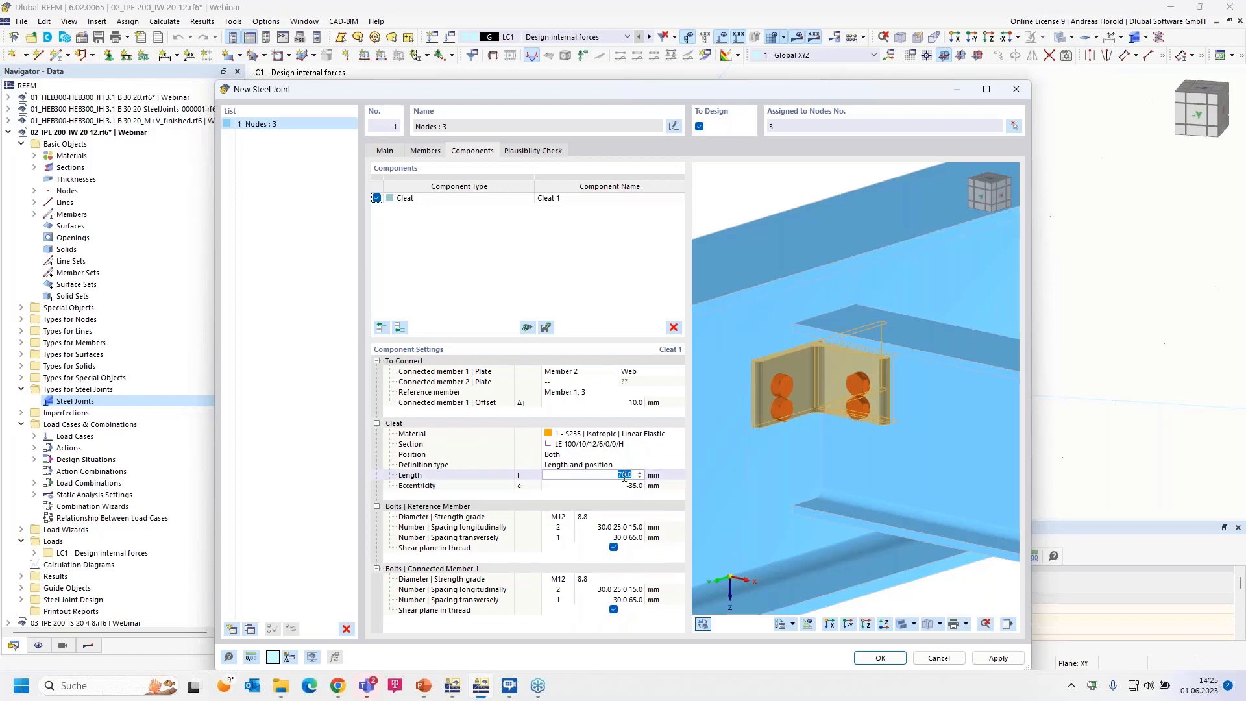
{"action": "type", "text": "150"}
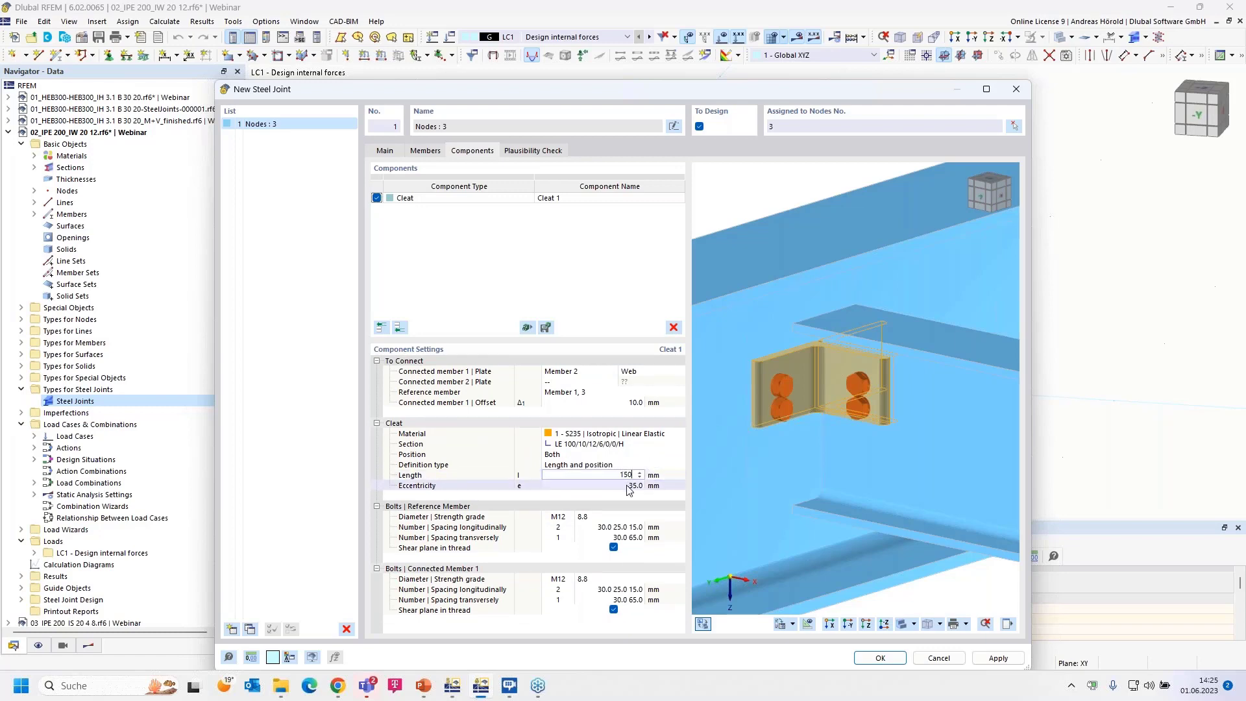
{"action": "left_click", "coordinate": [627, 486]}
{"action": "type", "text": "0"}
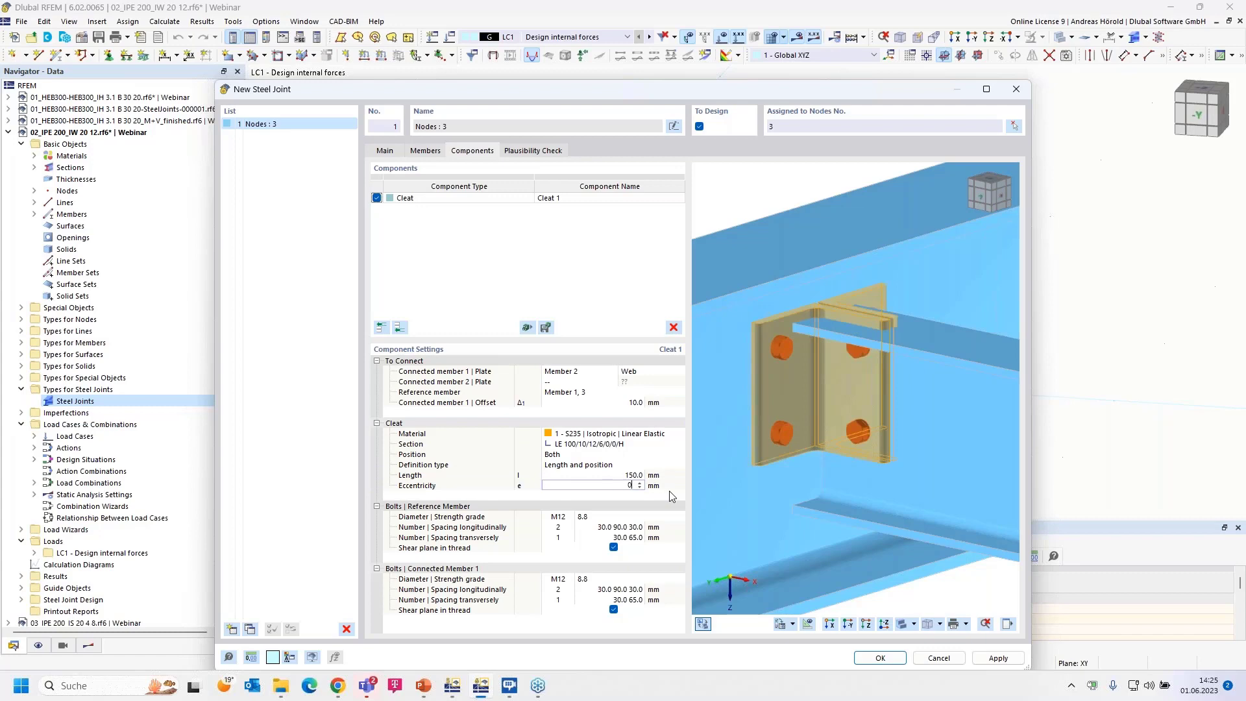
{"action": "left_click", "coordinate": [620, 474]}
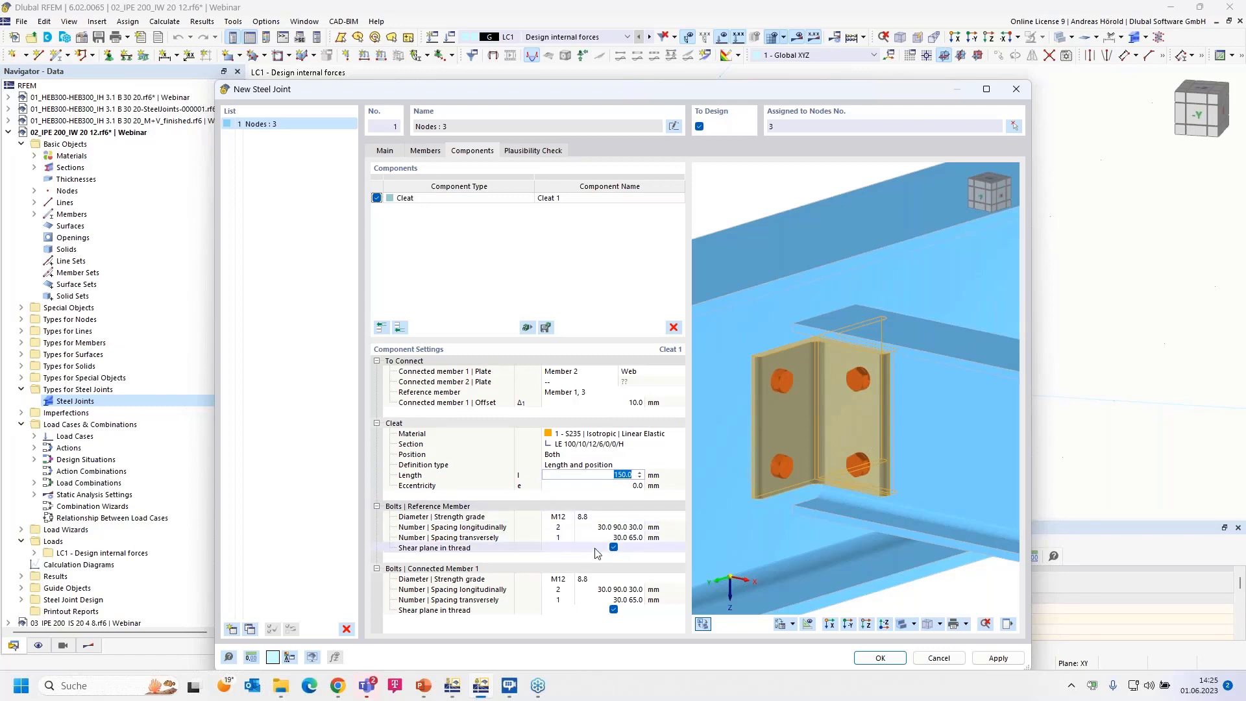
- Set the reference member bolts to diameter M20 and strength grade 4.6
{"action": "left_click", "coordinate": [562, 519]}
{"action": "left_click", "coordinate": [566, 517]}
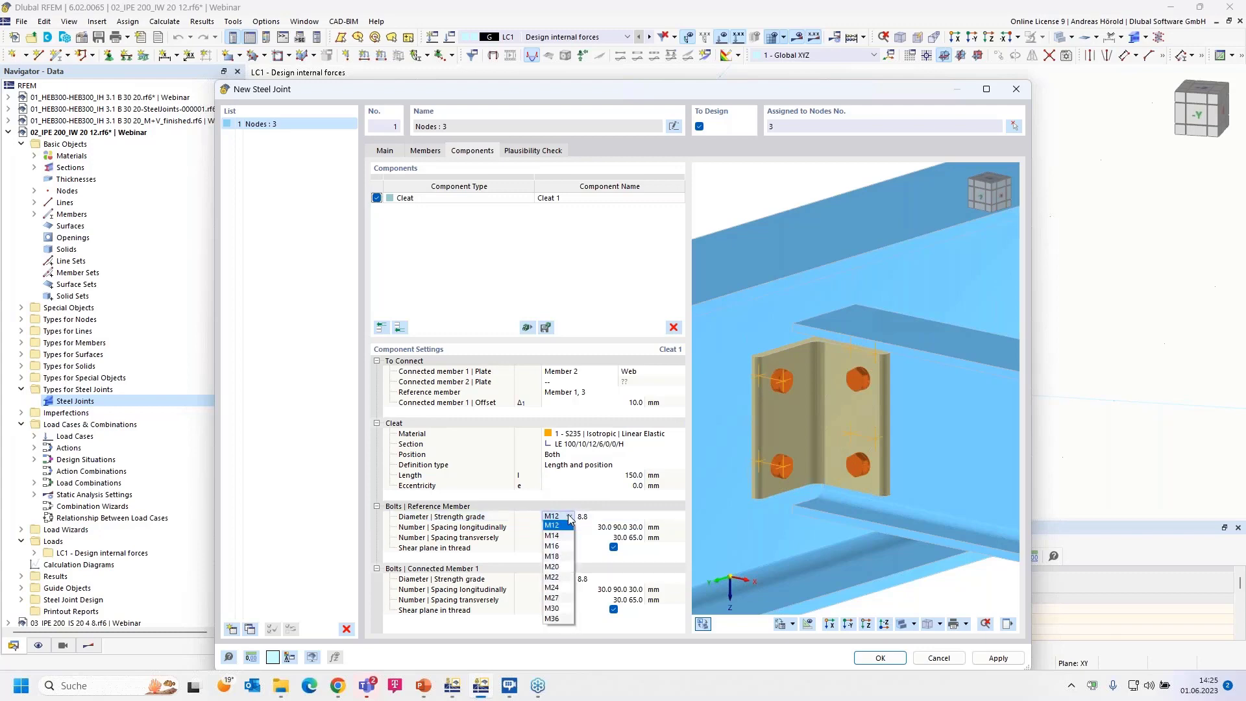
{"action": "key", "text": "Escape"}
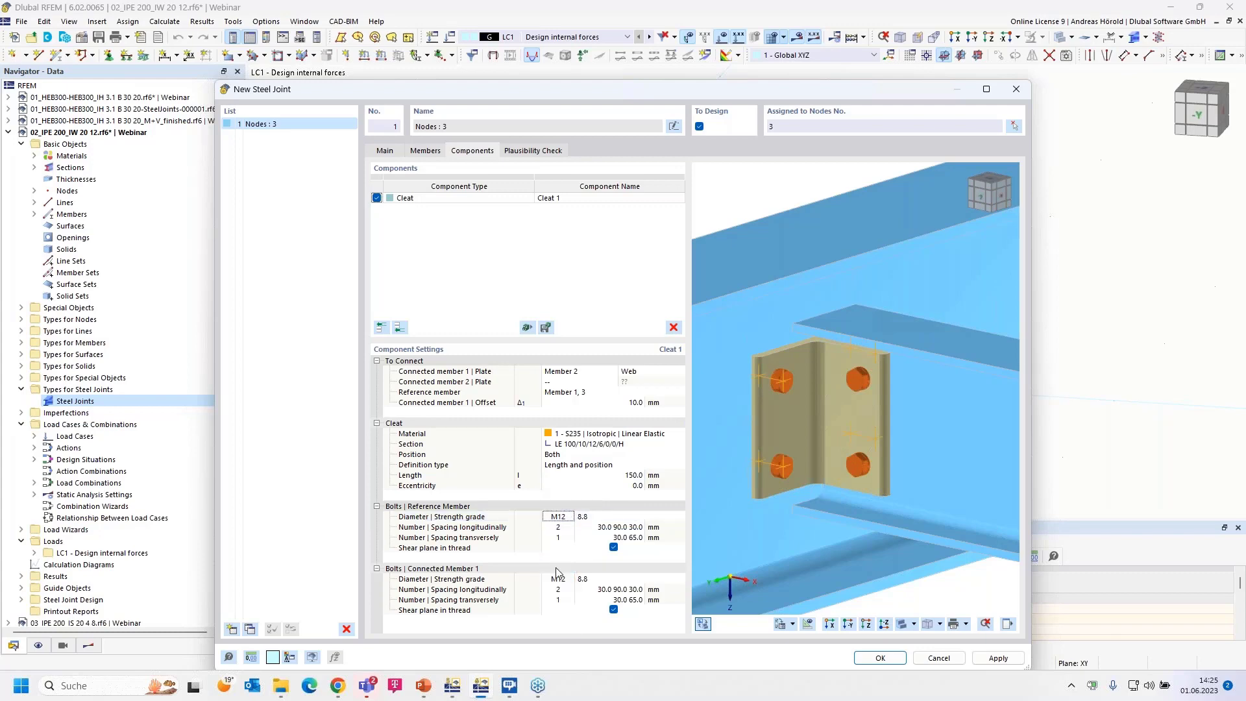
{"action": "left_click", "coordinate": [598, 517]}
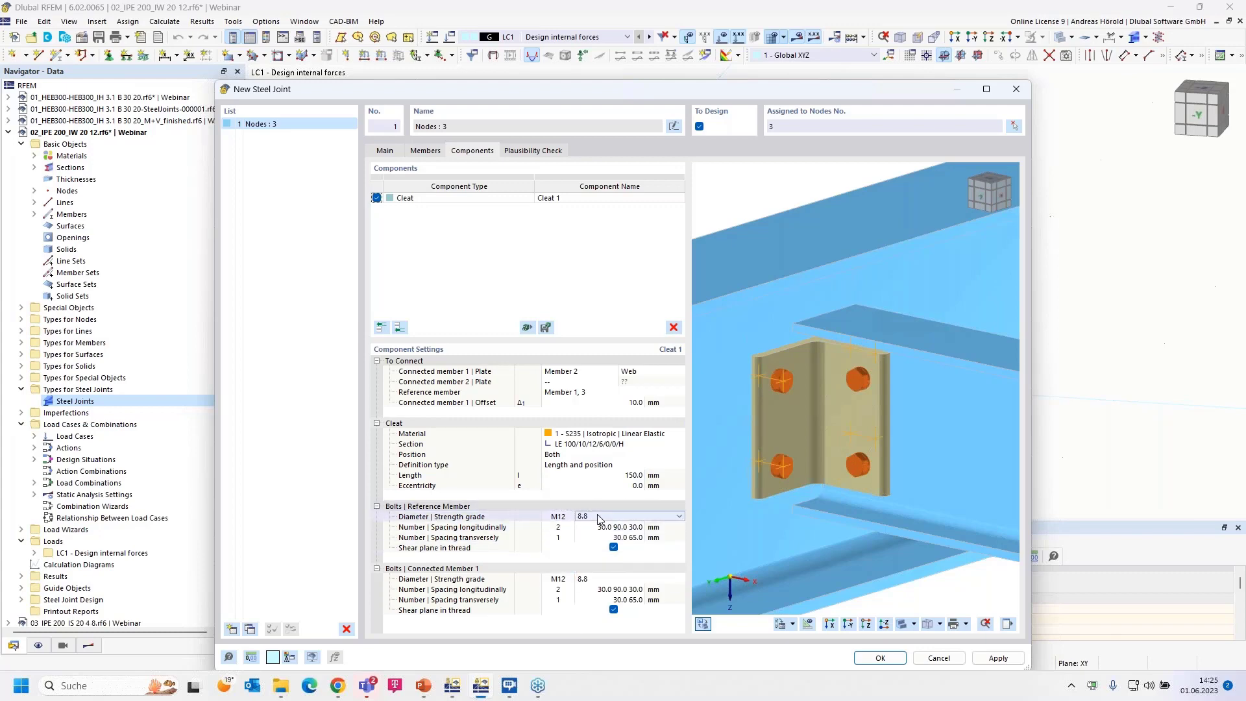
{"action": "left_click", "coordinate": [563, 518]}
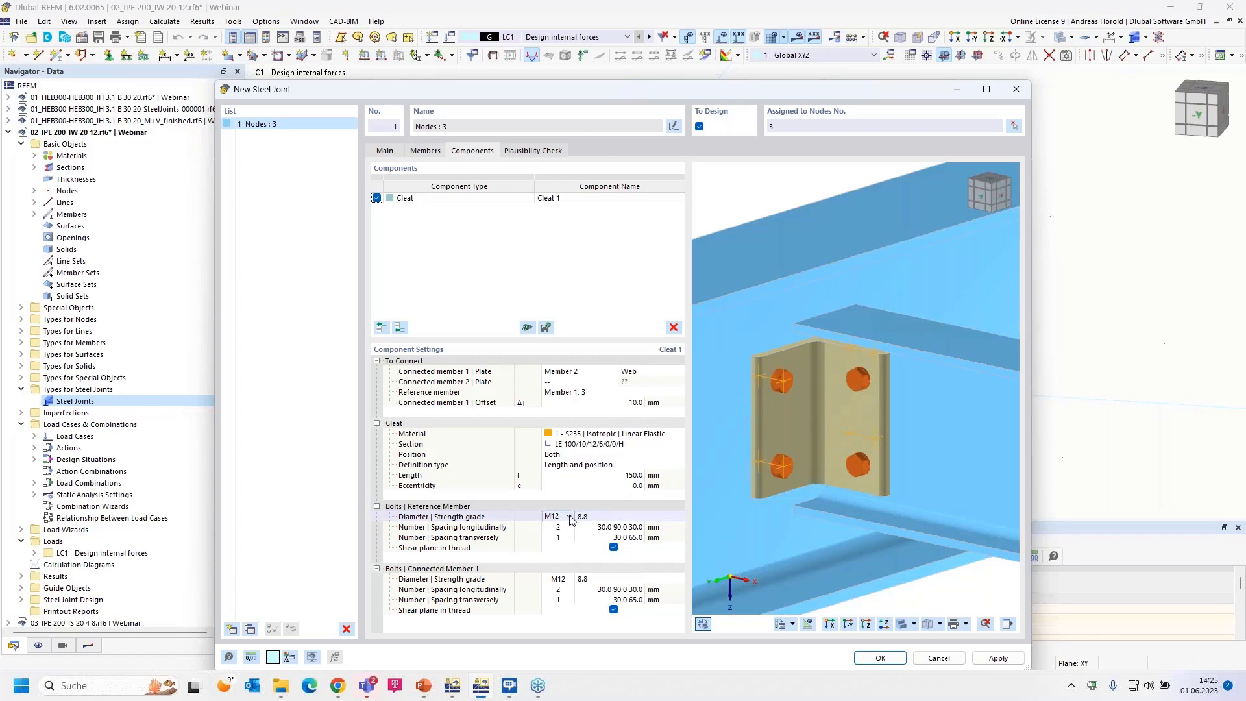
{"action": "left_click", "coordinate": [569, 517]}
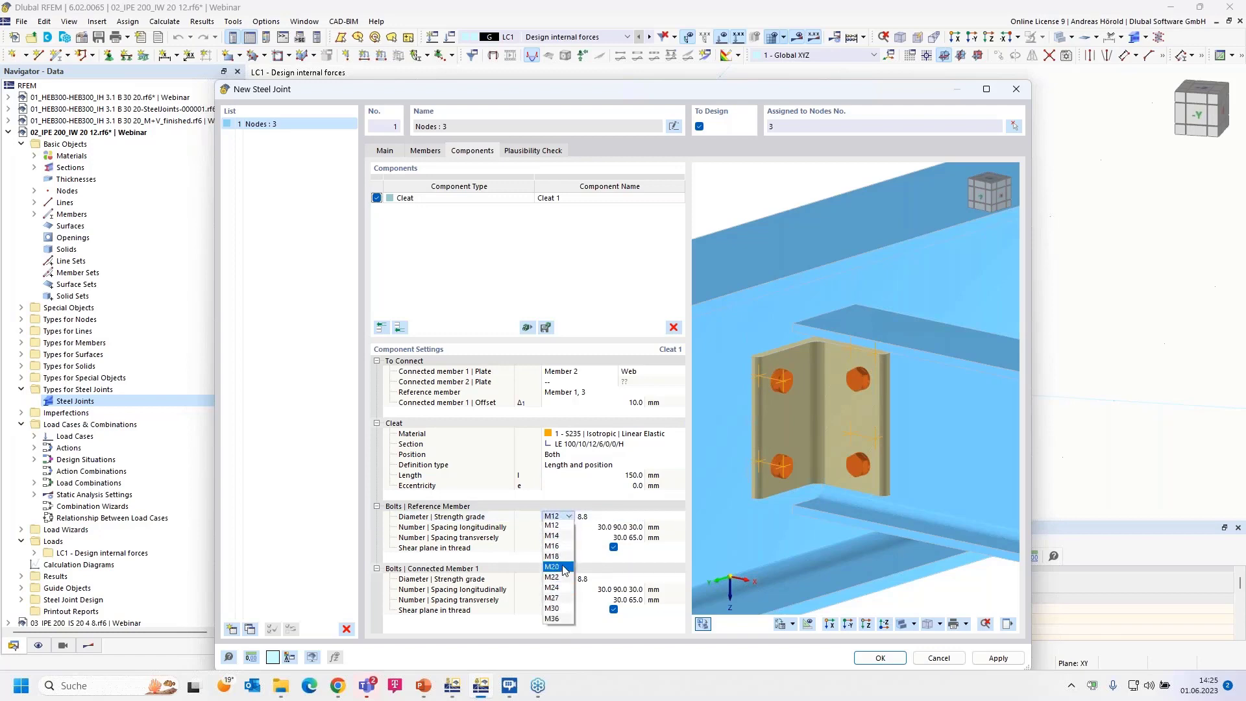
{"action": "left_click", "coordinate": [563, 566]}
{"action": "left_click", "coordinate": [602, 519]}
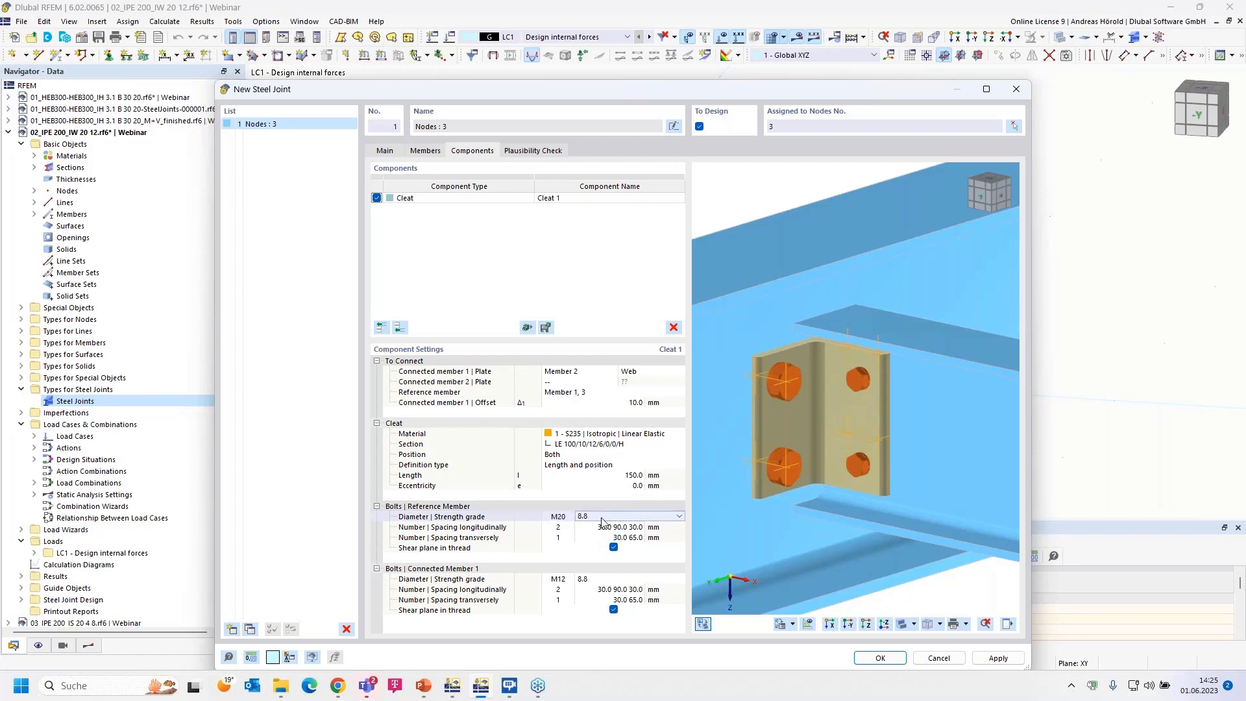
{"action": "left_click", "coordinate": [679, 517]}
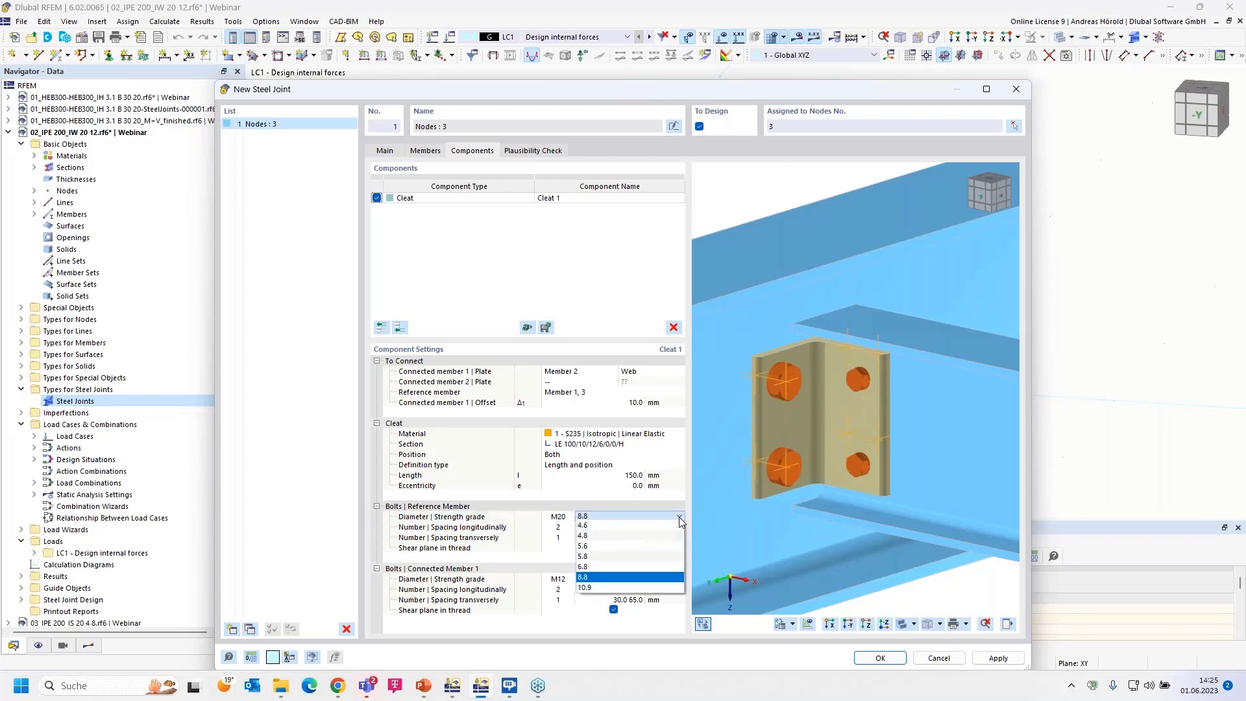
{"action": "left_click", "coordinate": [629, 525]}
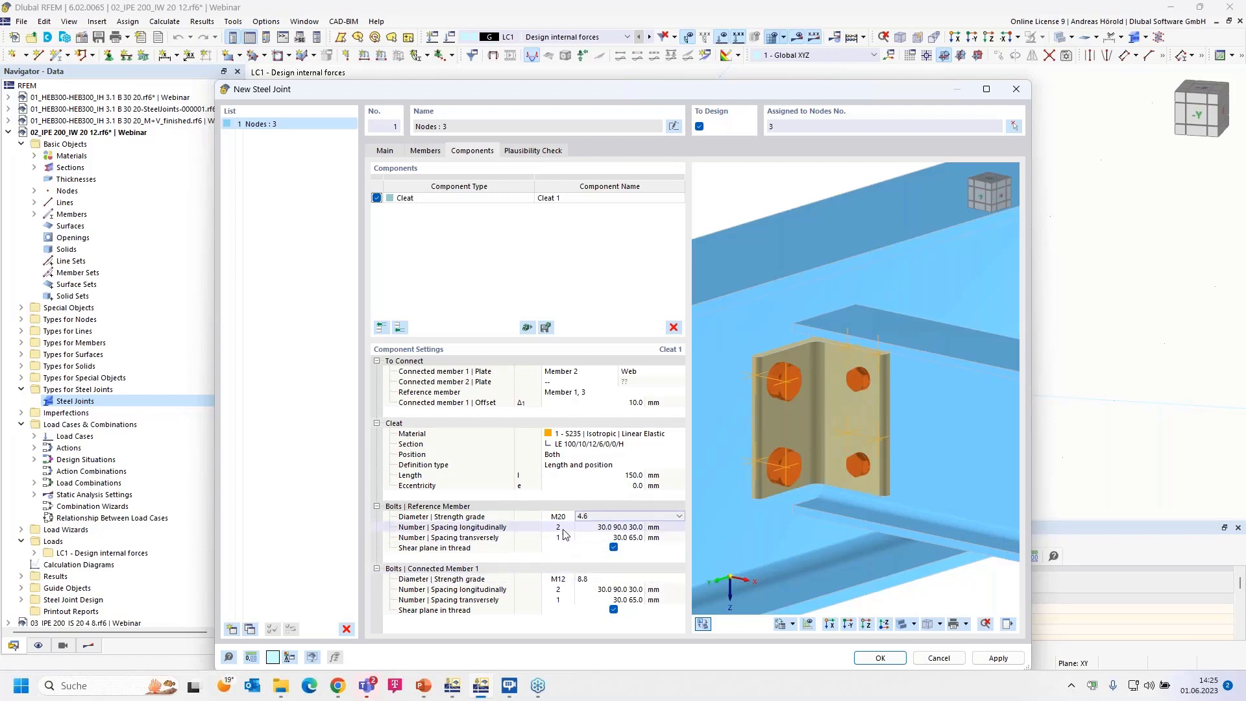
- Space the reference member bolts 40/70/40 mm longitudinally and 30/65 mm transversely, and disable their shear plane in thread
{"action": "left_click", "coordinate": [590, 528]}
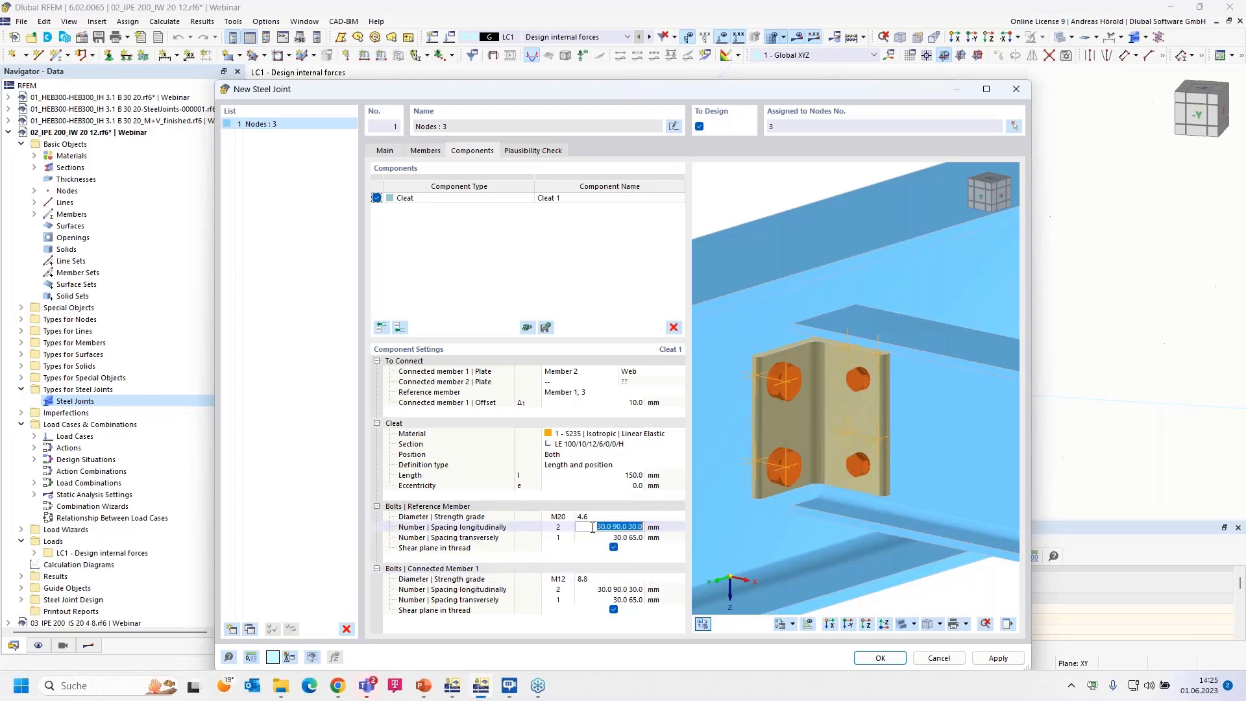
{"action": "type", "text": "40"}
{"action": "key", "text": "Tab"}
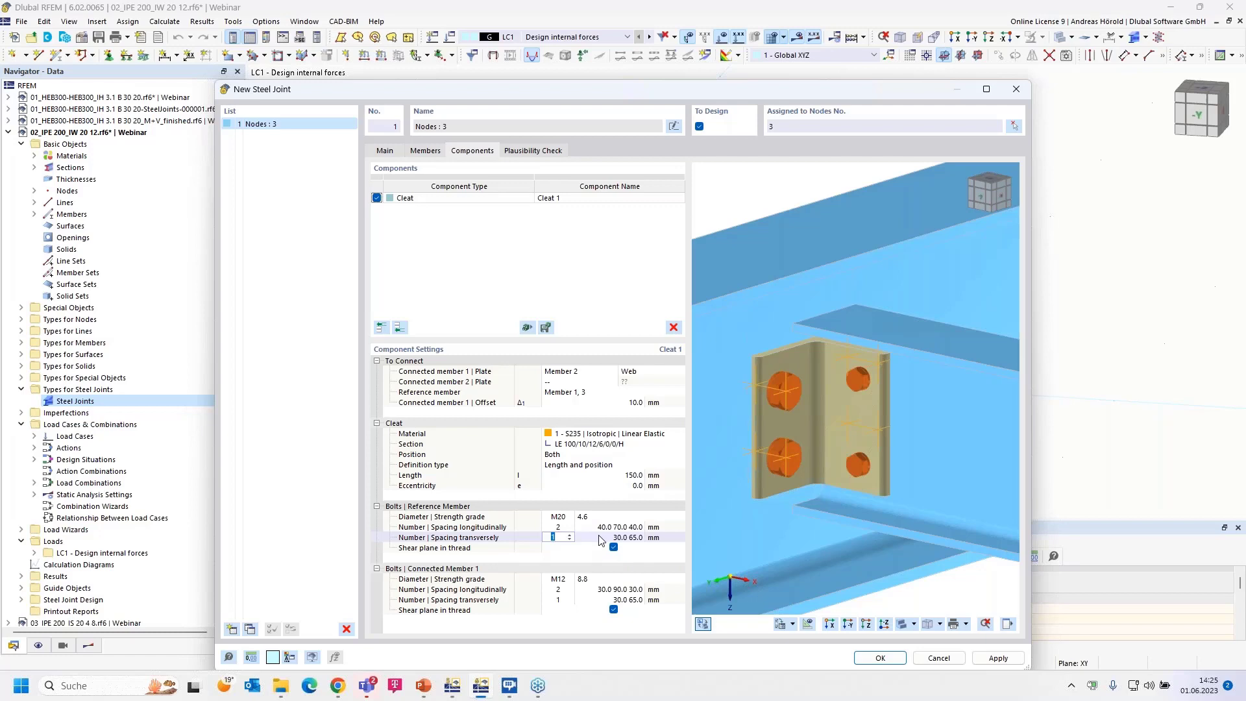
{"action": "key", "text": "Tab"}
{"action": "type", "text": "3"}
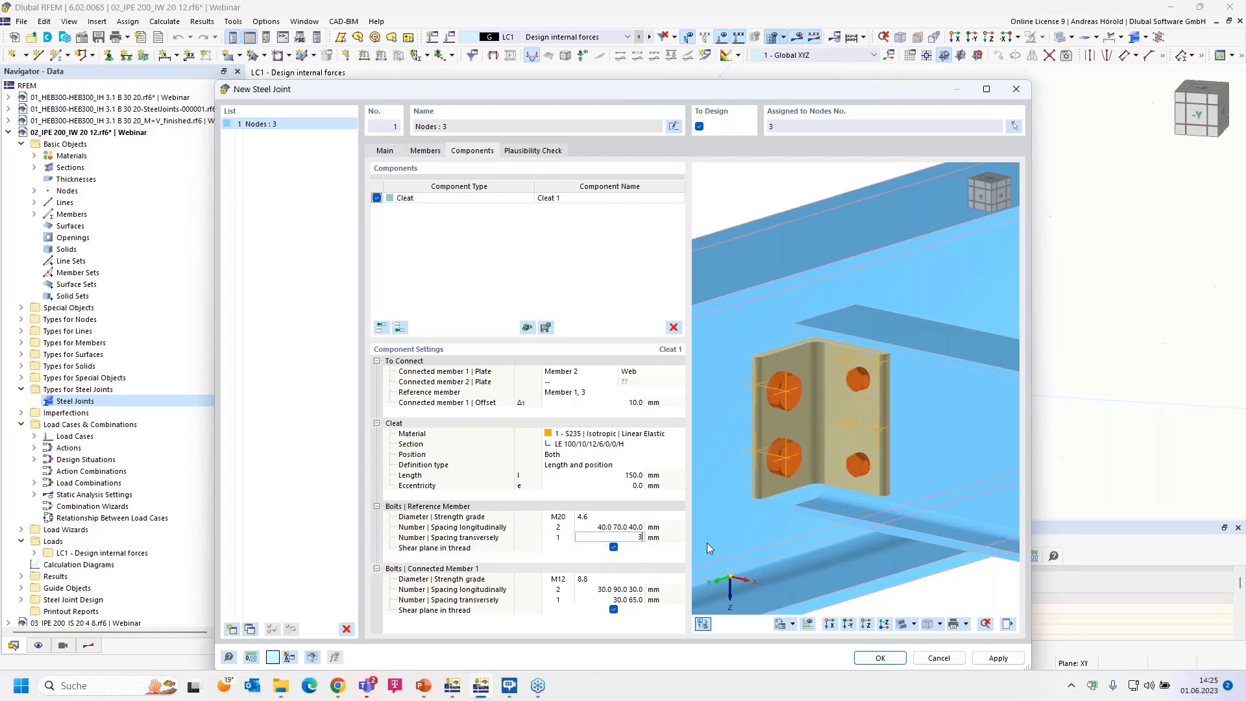
{"action": "key", "text": "Tab"}
{"action": "left_click", "coordinate": [613, 547]}
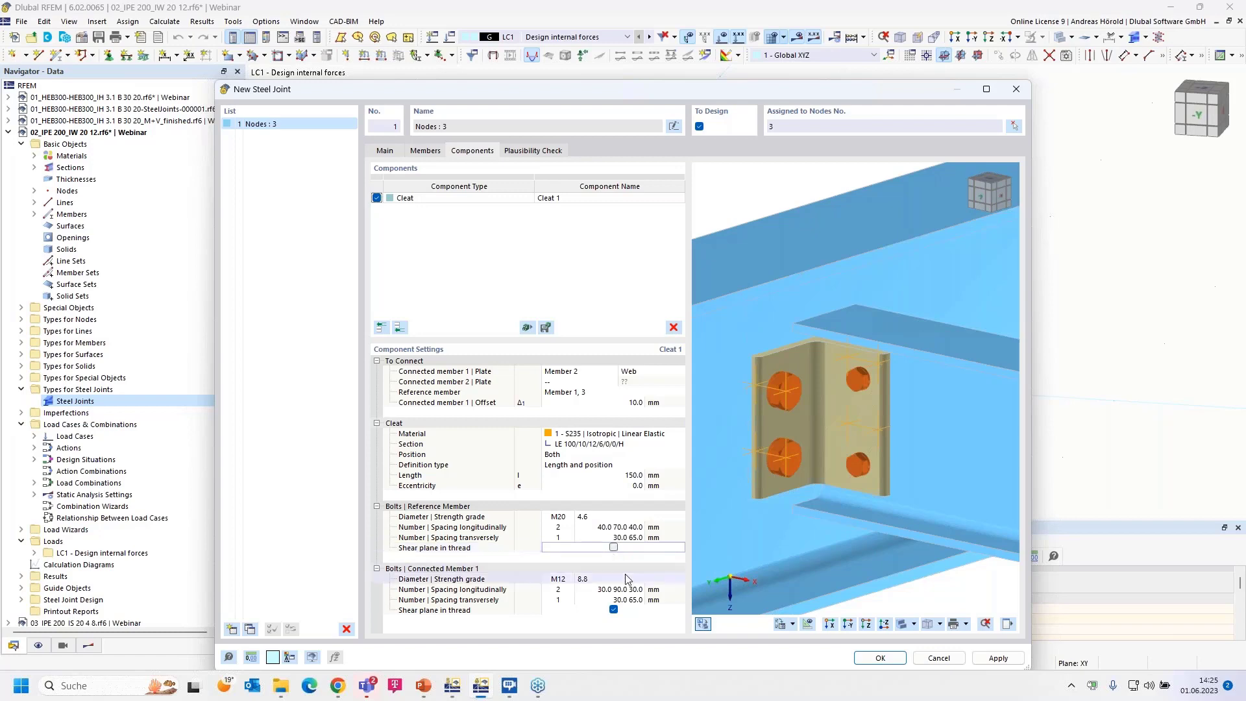
- Set the bolts of connected member 1 to diameter M20 and strength grade 4.6
{"action": "left_click", "coordinate": [559, 580]}
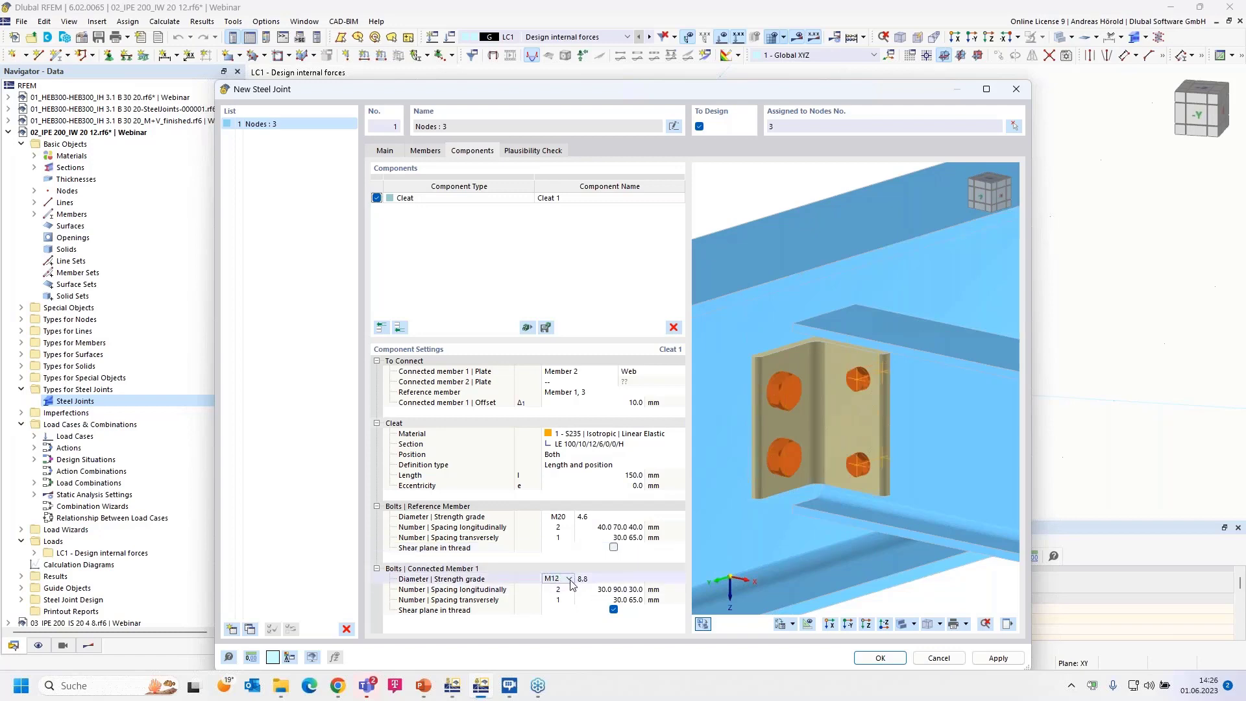
{"action": "left_click", "coordinate": [569, 579]}
{"action": "left_click", "coordinate": [563, 618]}
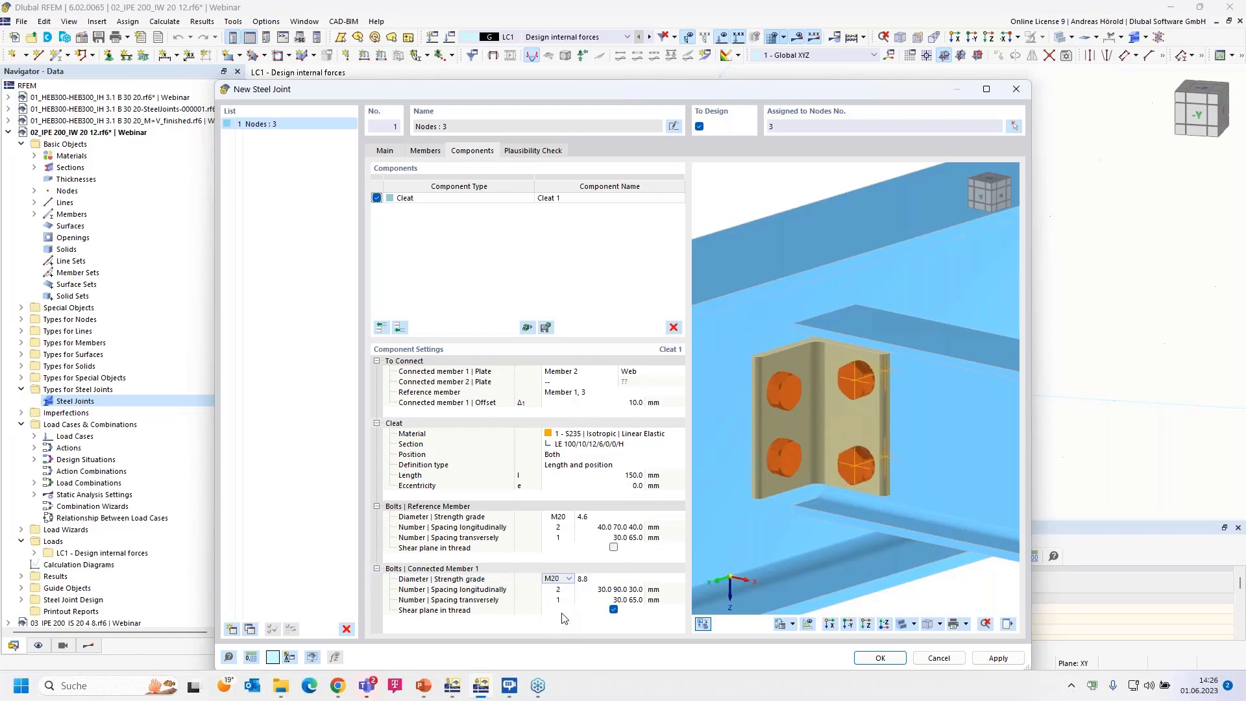
{"action": "left_click", "coordinate": [601, 579]}
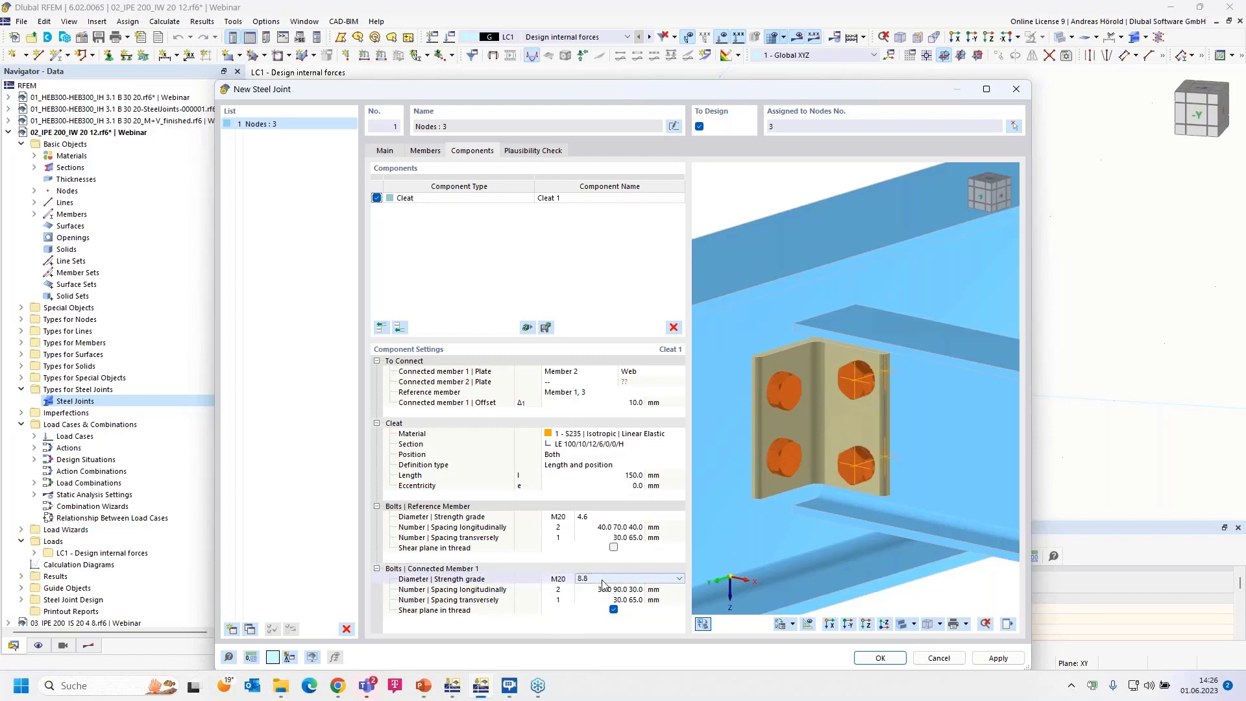
{"action": "left_click", "coordinate": [680, 578]}
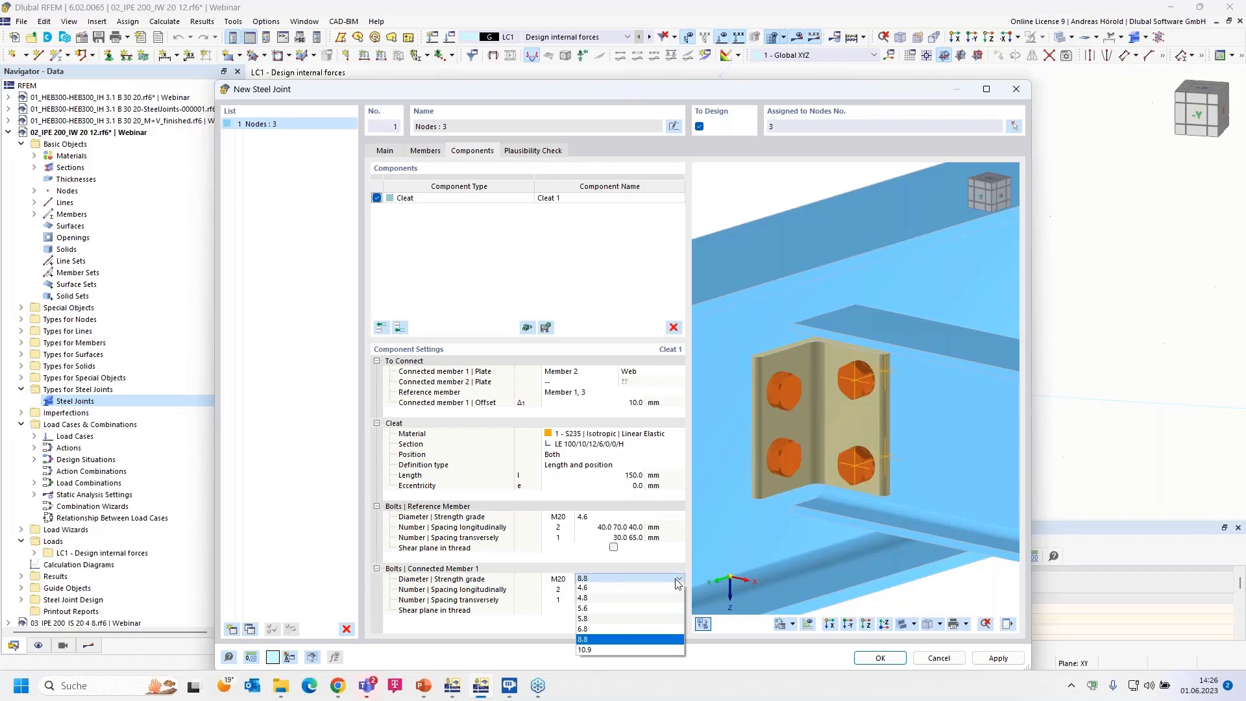
{"action": "left_click", "coordinate": [620, 587]}
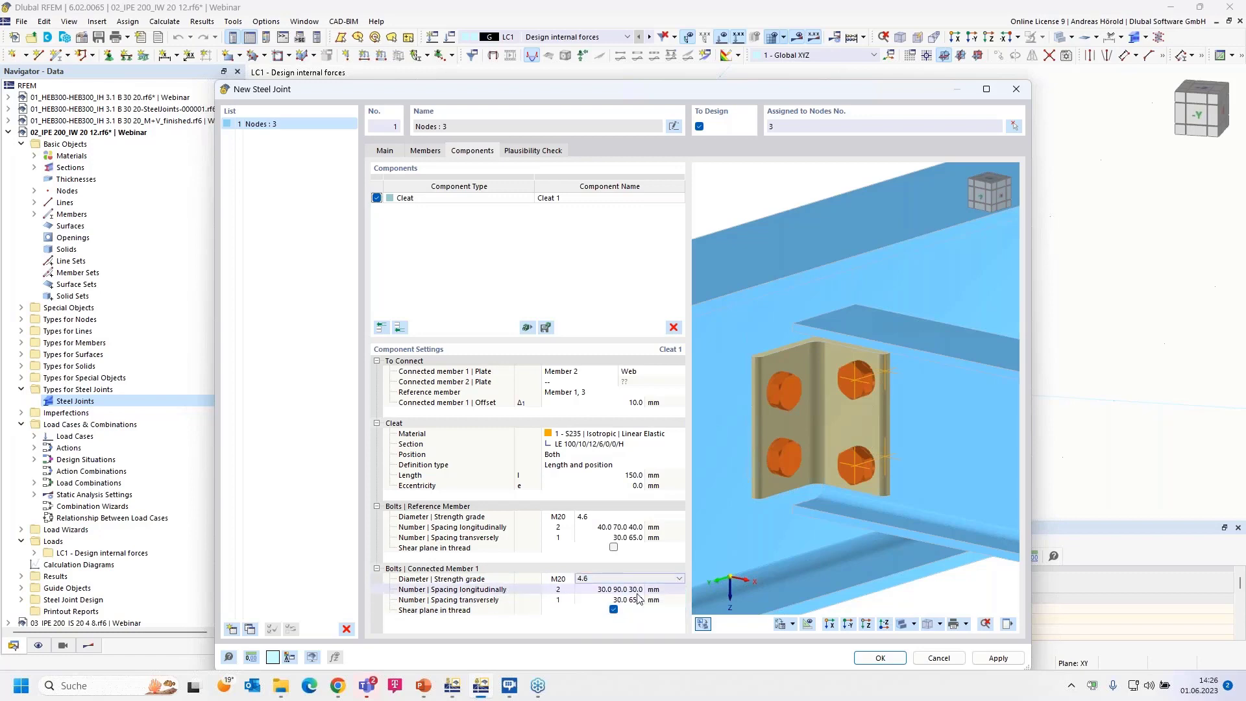
- Space the connected member bolts 40/70/40 mm longitudinally and 40/55 mm transversely, and disable their shear plane in thread
{"action": "left_click", "coordinate": [600, 590]}
{"action": "type", "text": "40"}
{"action": "key", "text": "Tab"}
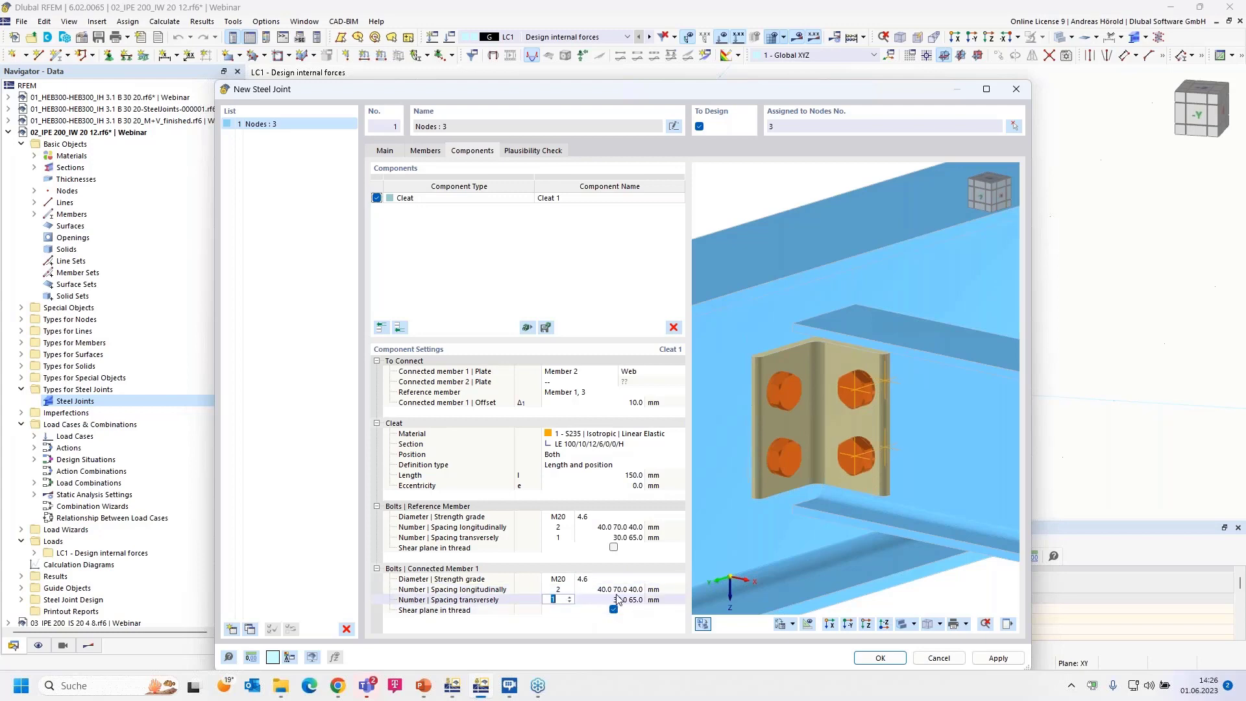
{"action": "left_click", "coordinate": [616, 598]}
{"action": "type", "text": "40"}
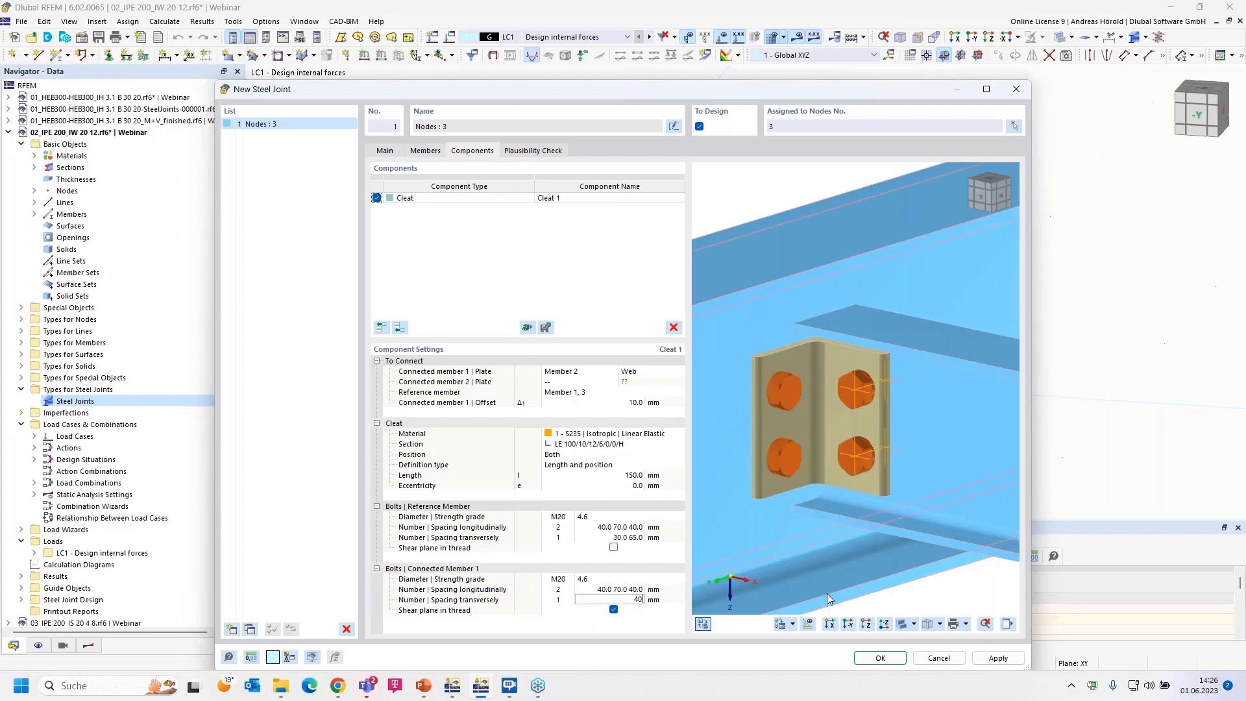
{"action": "key", "text": "Tab"}
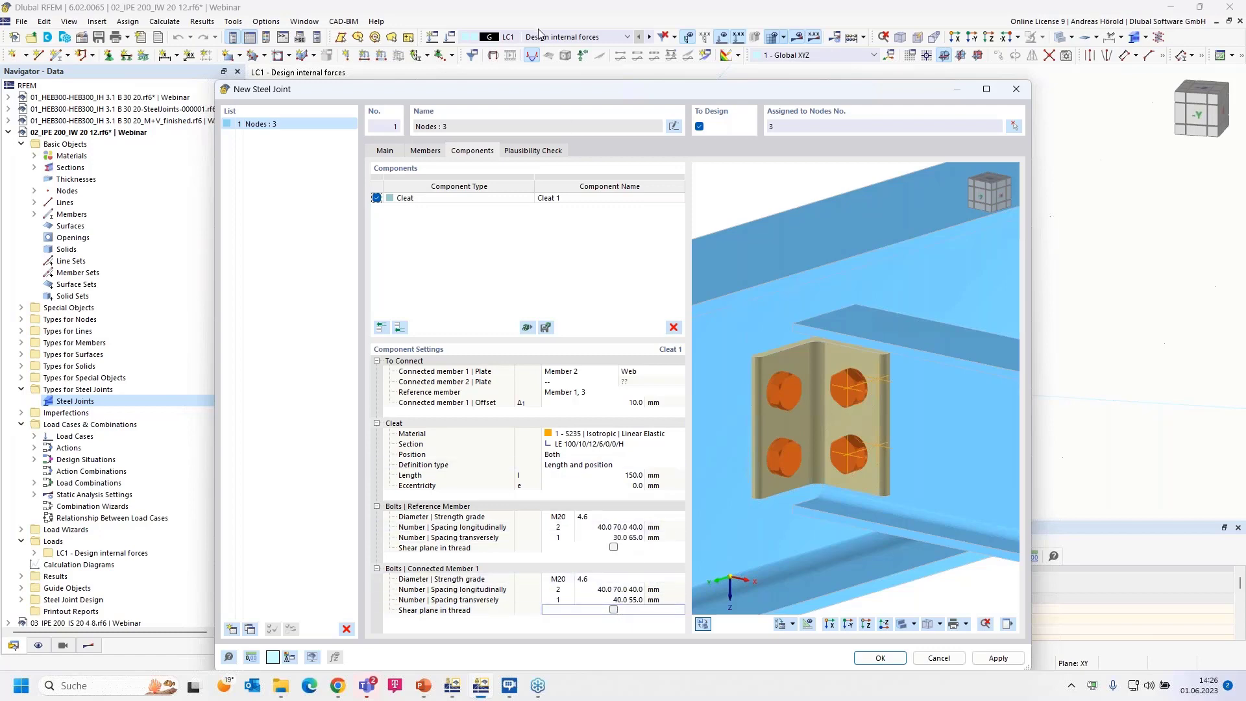
- Accept the joint after reviewing its plausibility check, and run the Steel Joint Design calculation
{"action": "left_click", "coordinate": [533, 152]}
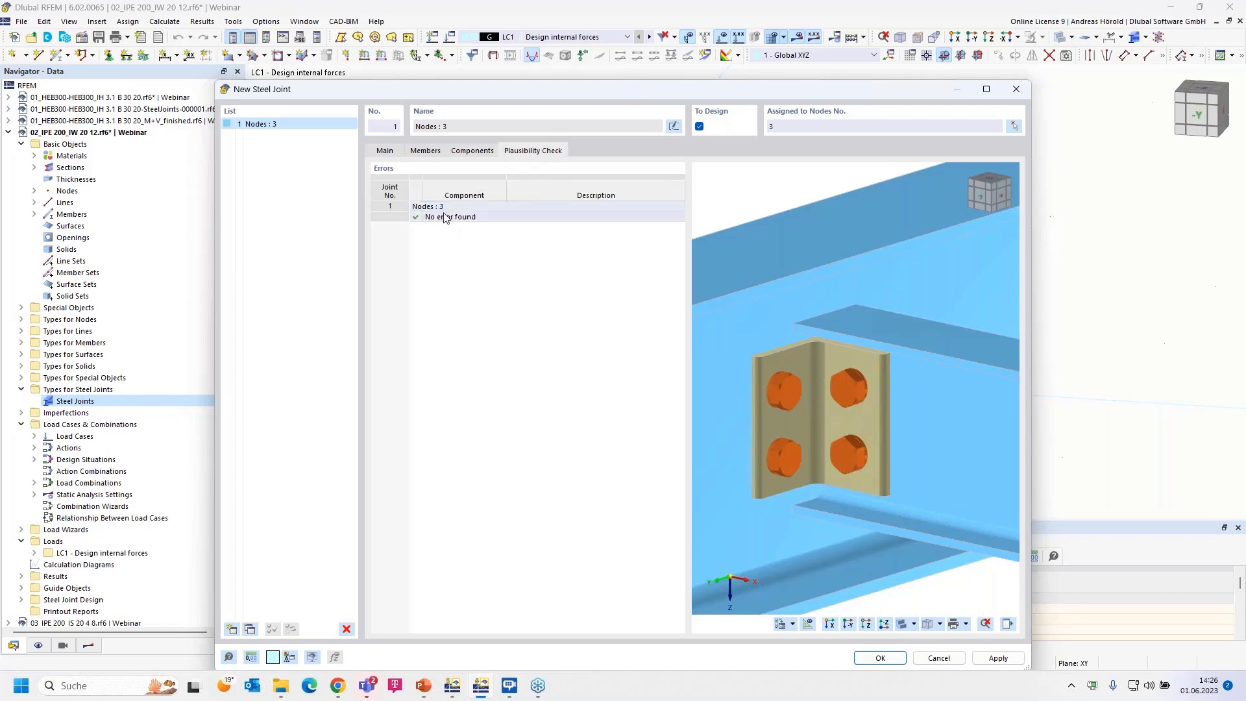
{"action": "left_click", "coordinate": [876, 658]}
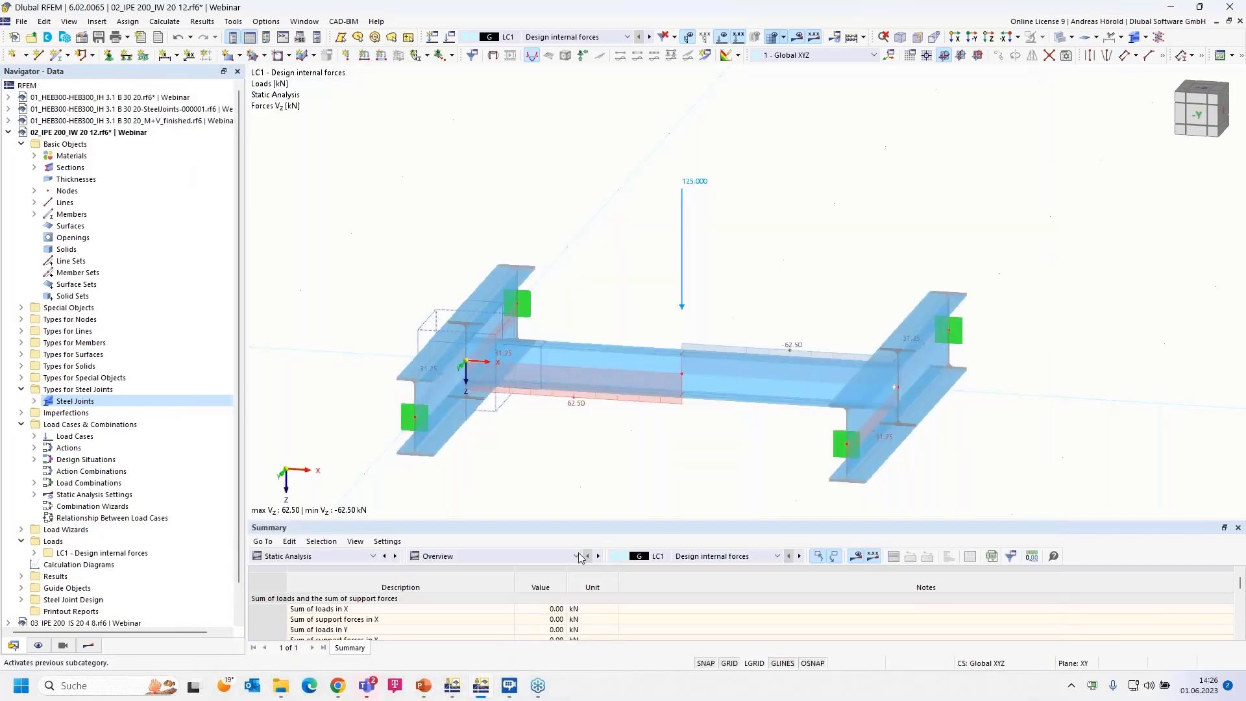
{"action": "left_click", "coordinate": [338, 557]}
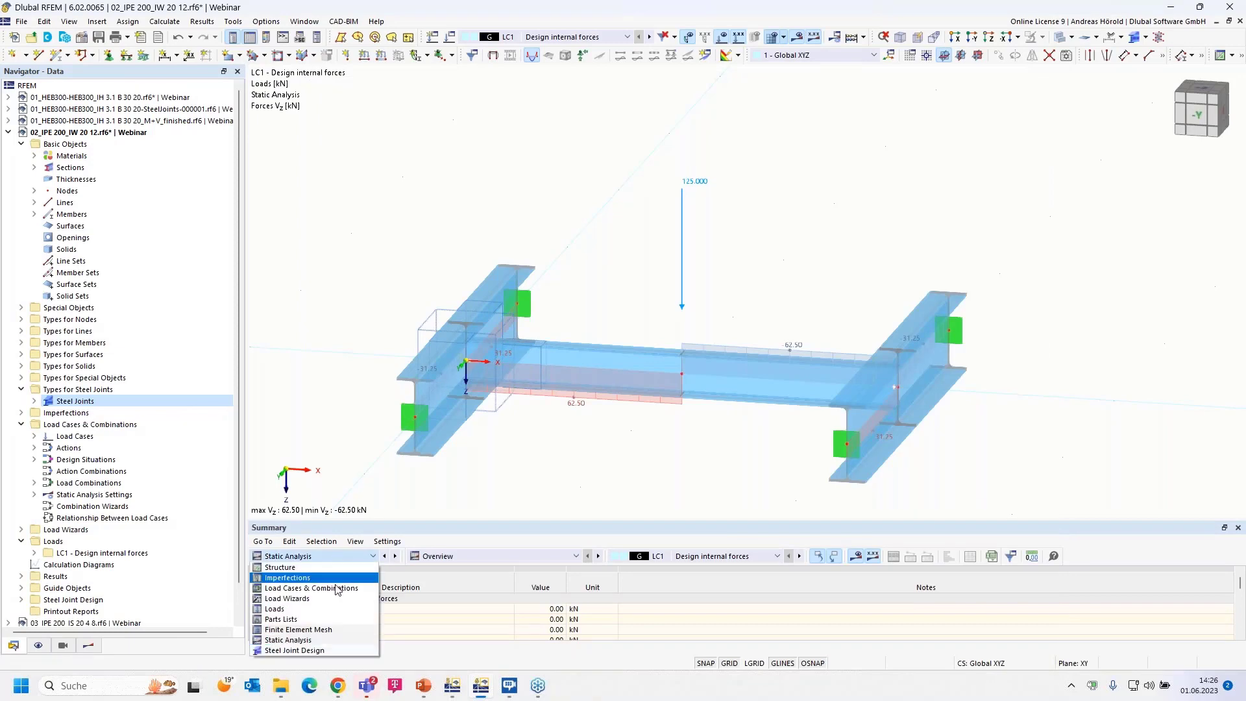
{"action": "left_click", "coordinate": [326, 650]}
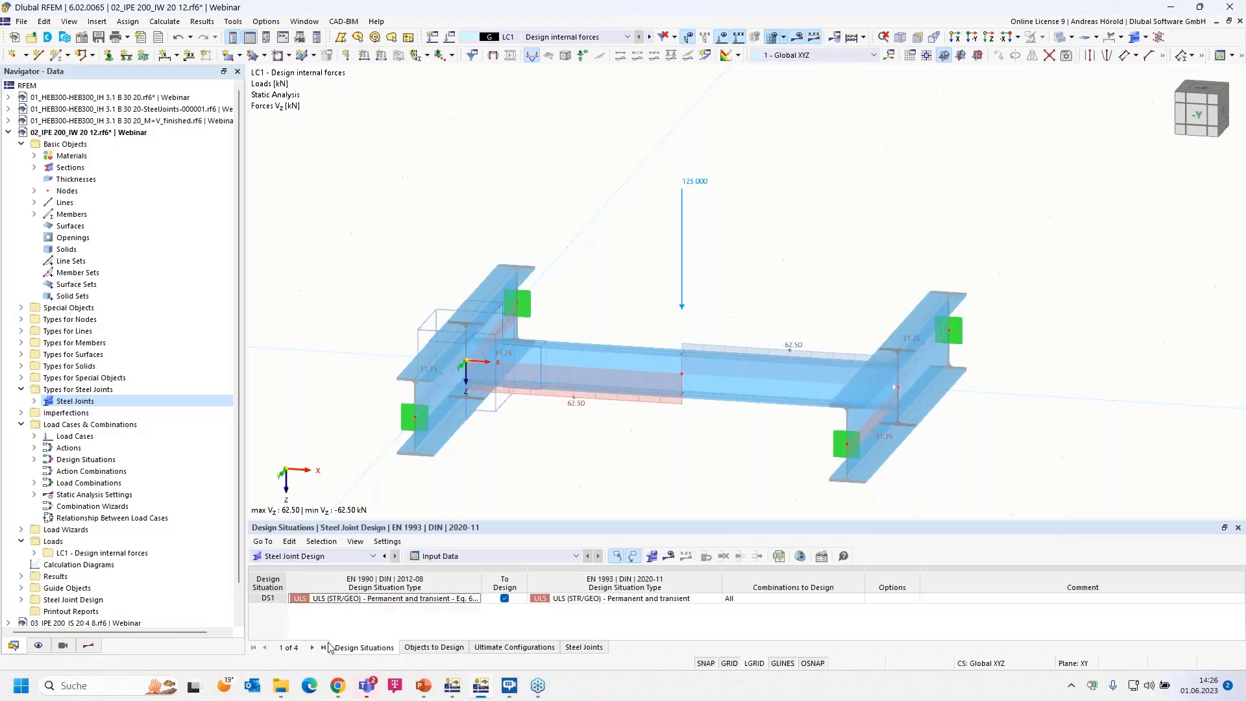
{"action": "left_click", "coordinate": [670, 556]}
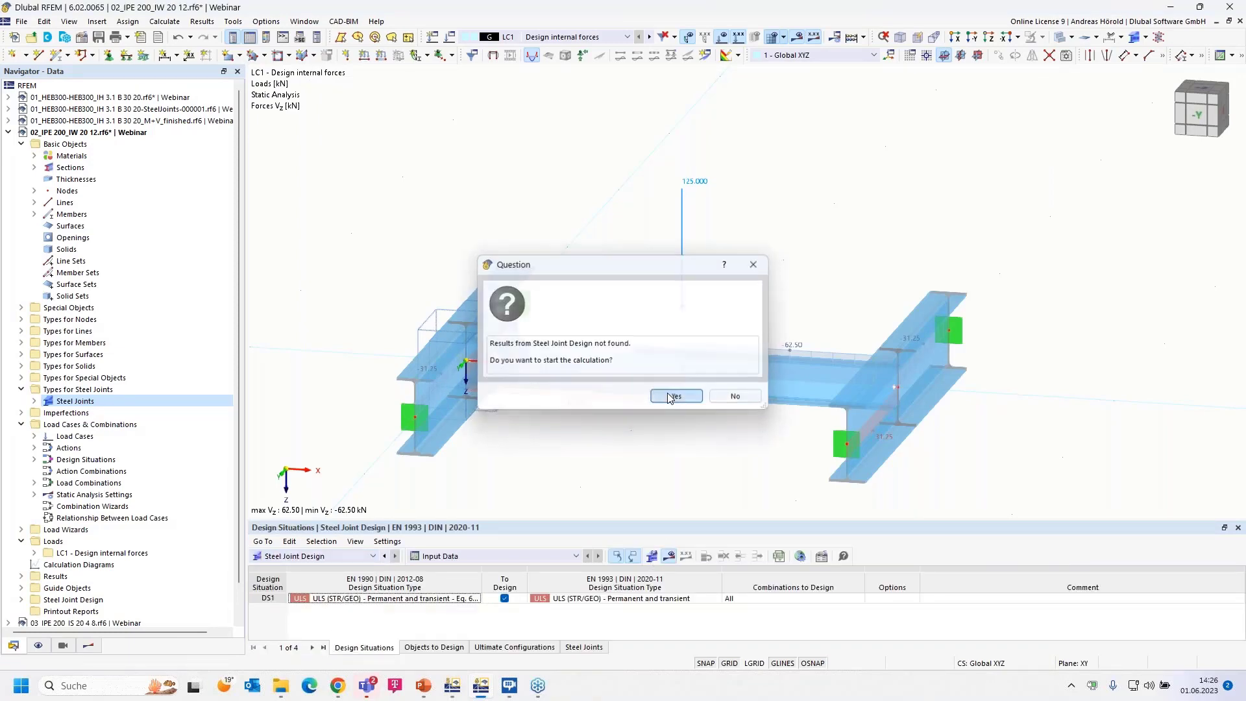
{"action": "left_click", "coordinate": [670, 396]}
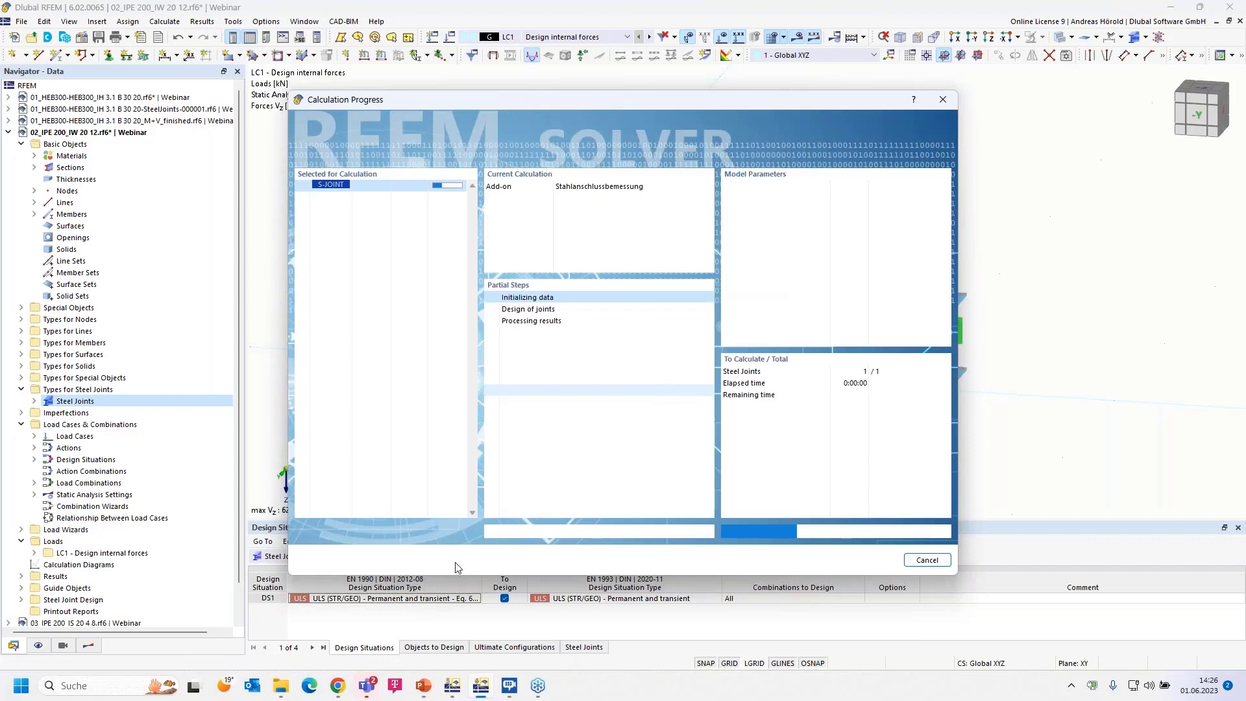
- Switch to the PowerPoint slide show, review the DSTV and Steel Joints shear capacities for Pinned Connection IW 20 12, and return to RFEM
{"action": "mouse_move", "coordinate": [424, 687]}
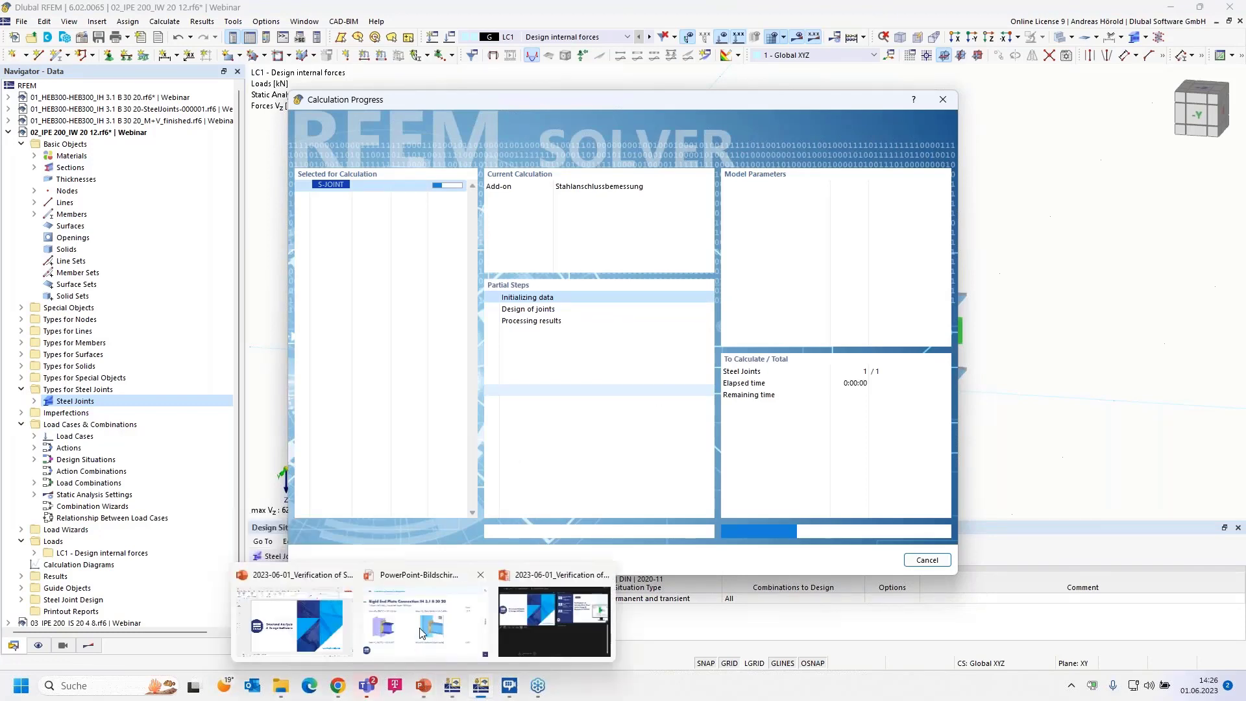
{"action": "left_click", "coordinate": [421, 633]}
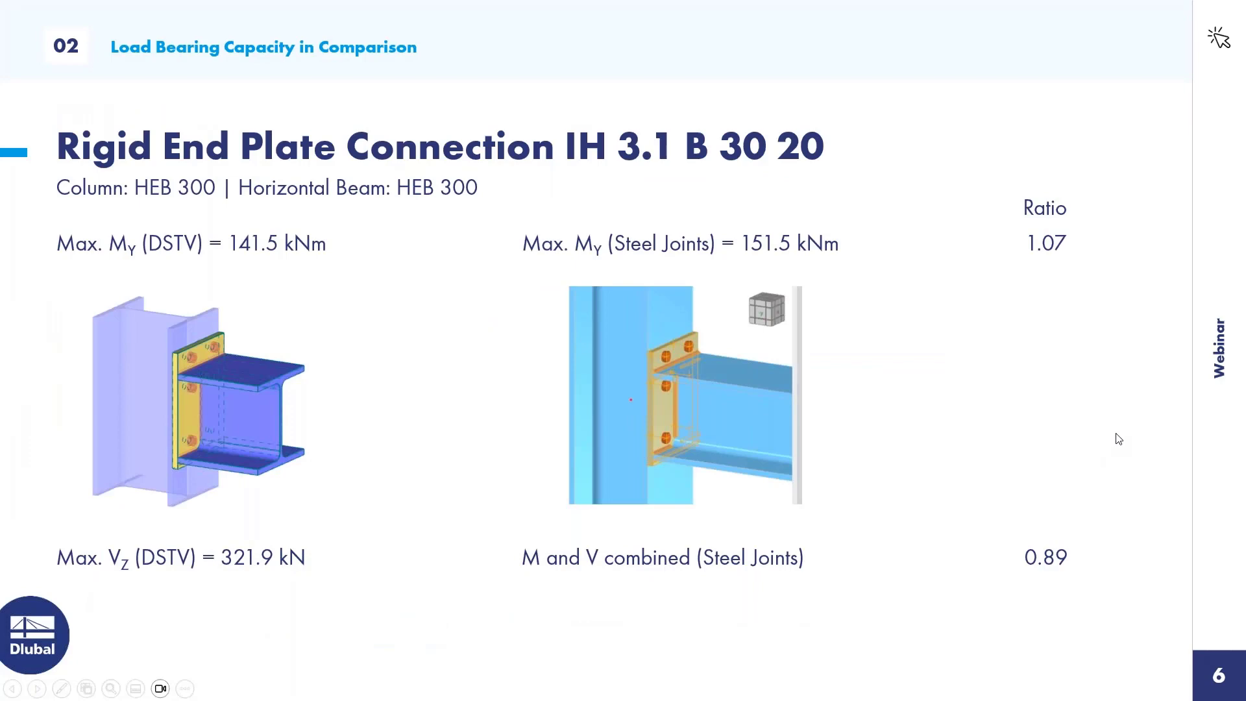
{"action": "key", "text": "Right"}
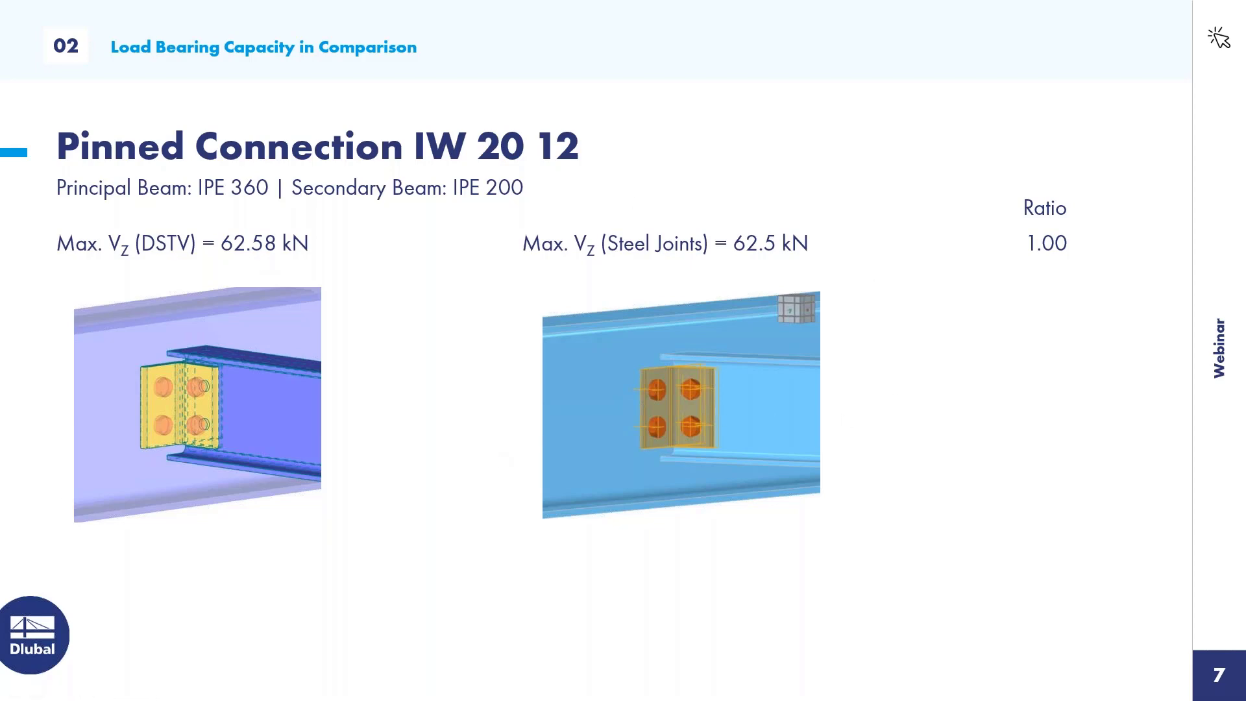
{"action": "key", "text": "alt+Tab"}
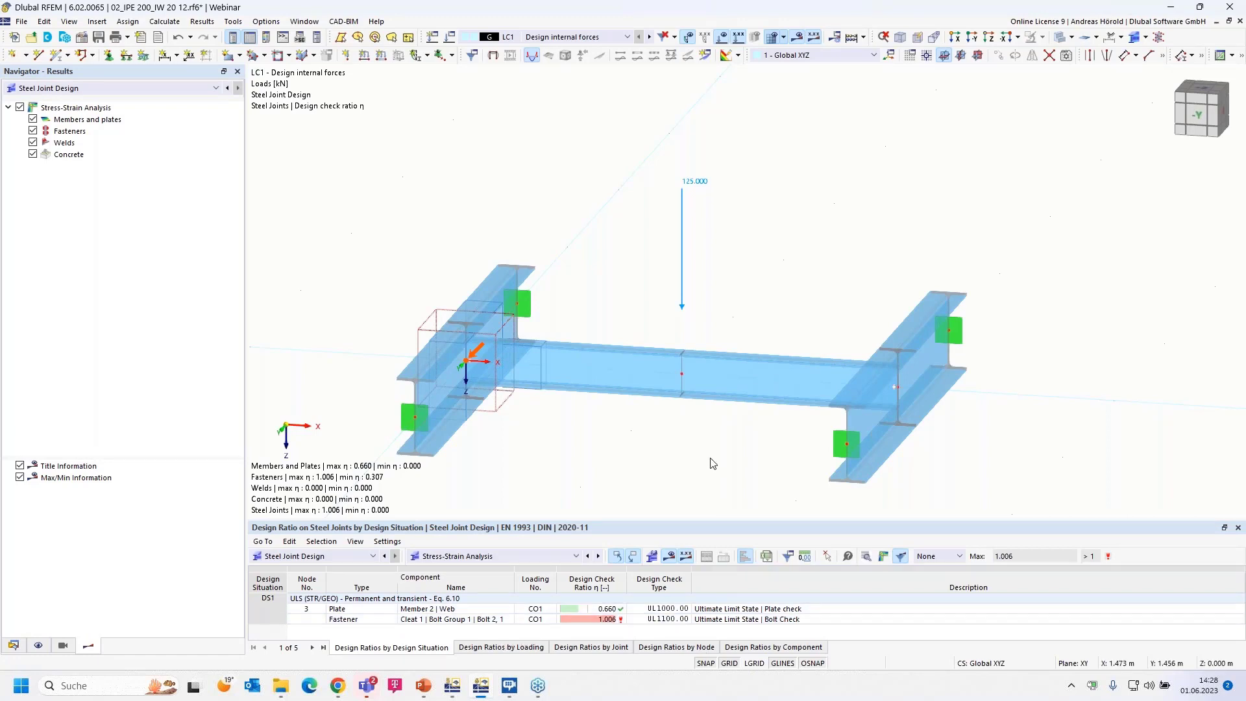
- Examine the design check details of the cleat's governing bolt, including its shear and bearing resistance
{"action": "left_click", "coordinate": [602, 620]}
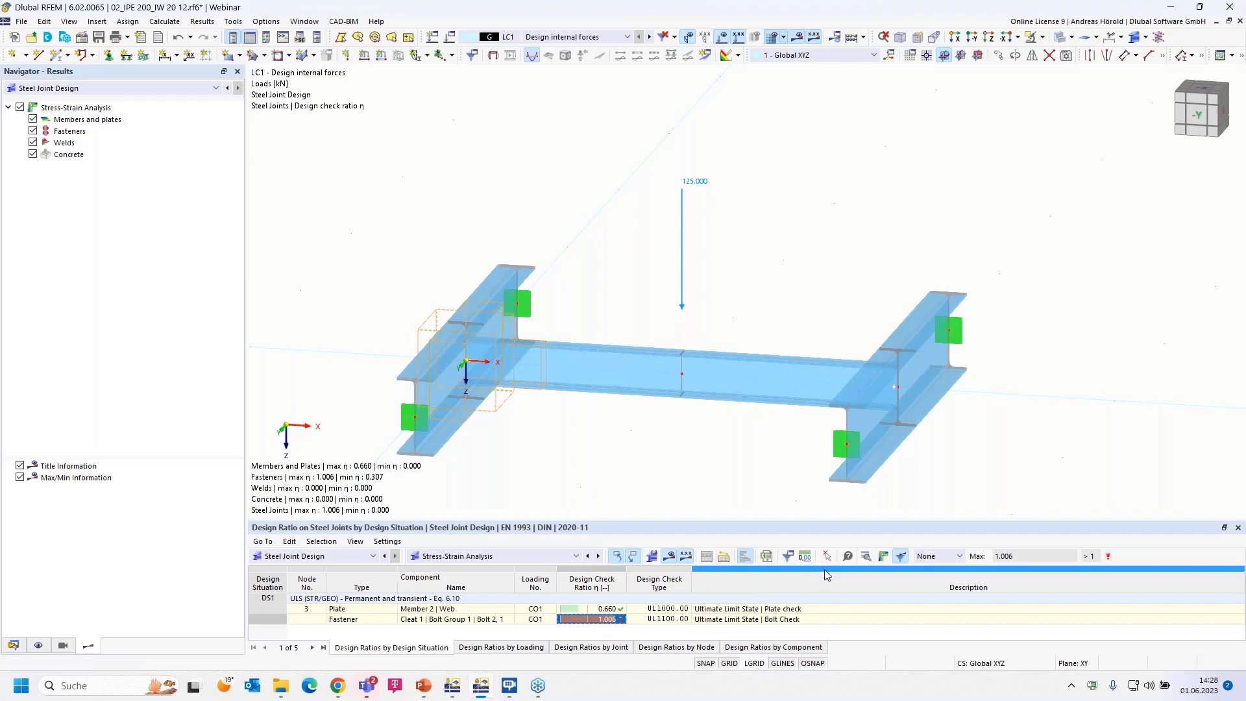
{"action": "left_click", "coordinate": [867, 557]}
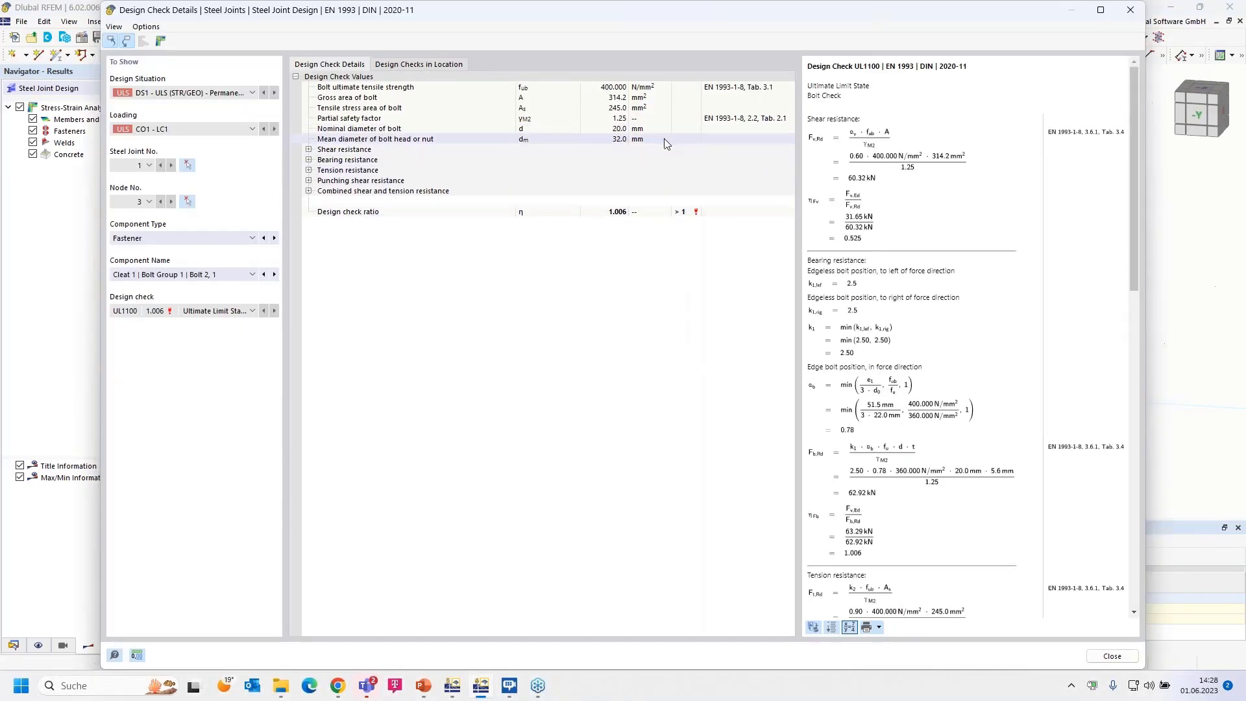
{"action": "left_click", "coordinate": [308, 149]}
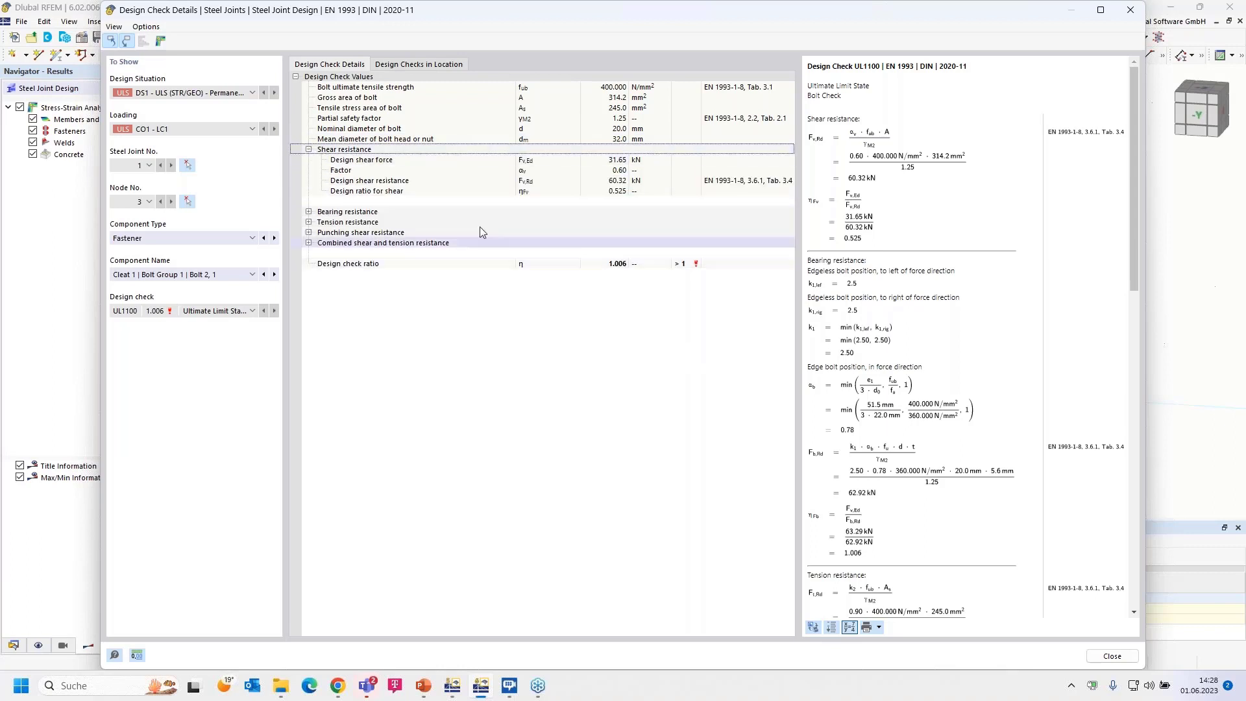
{"action": "left_click", "coordinate": [309, 211]}
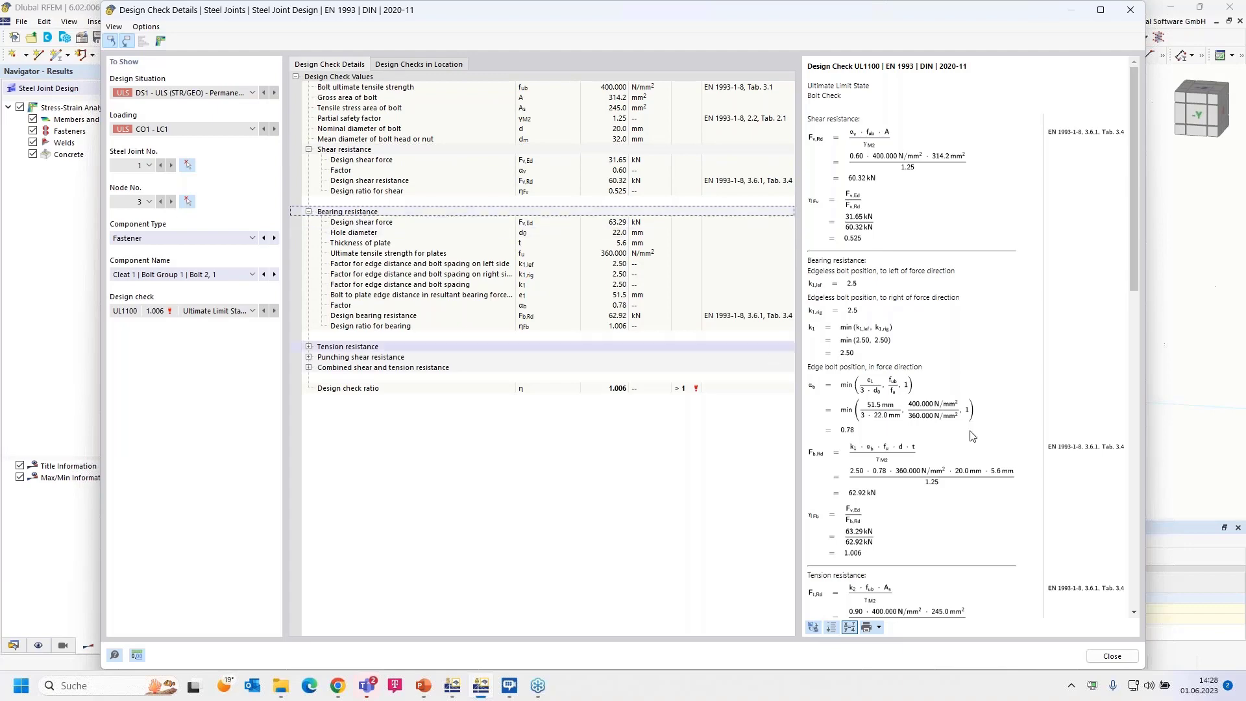
{"action": "scroll", "coordinate": [951, 330], "scroll_direction": "down", "scroll_amount": 10}
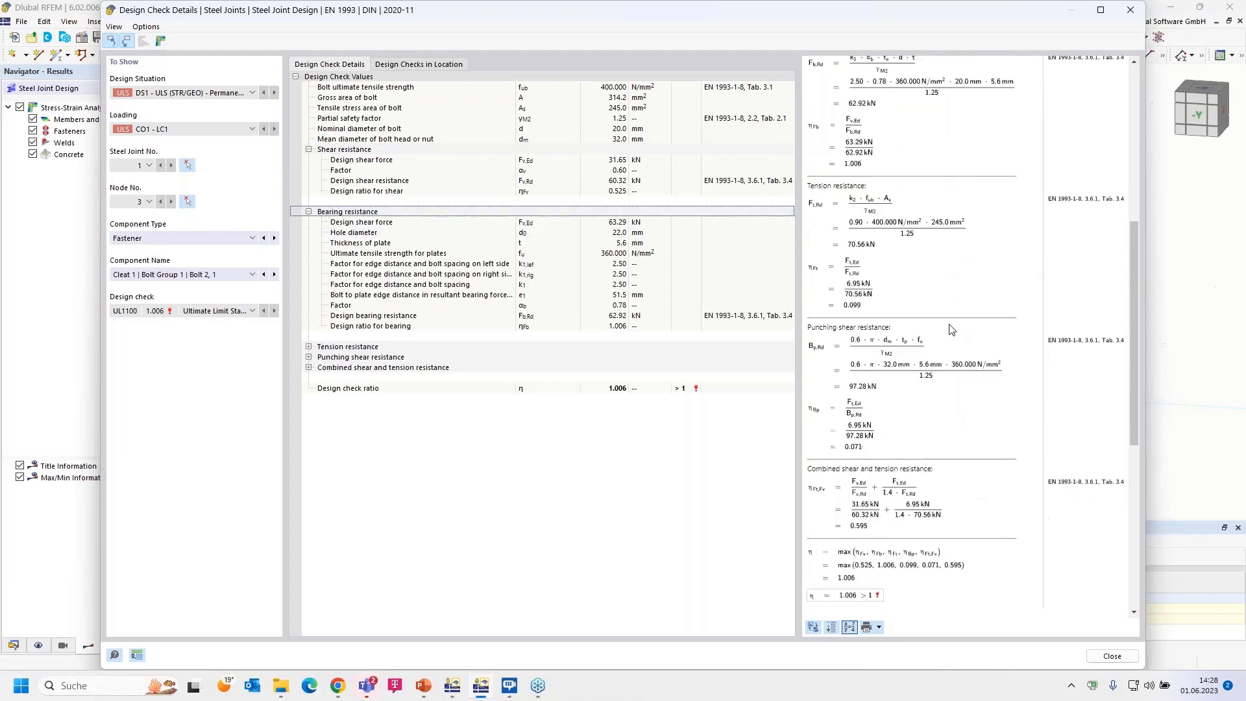
{"action": "scroll", "coordinate": [950, 329], "scroll_direction": "up", "scroll_amount": 3}
{"action": "scroll", "coordinate": [950, 330], "scroll_direction": "up", "scroll_amount": 7}
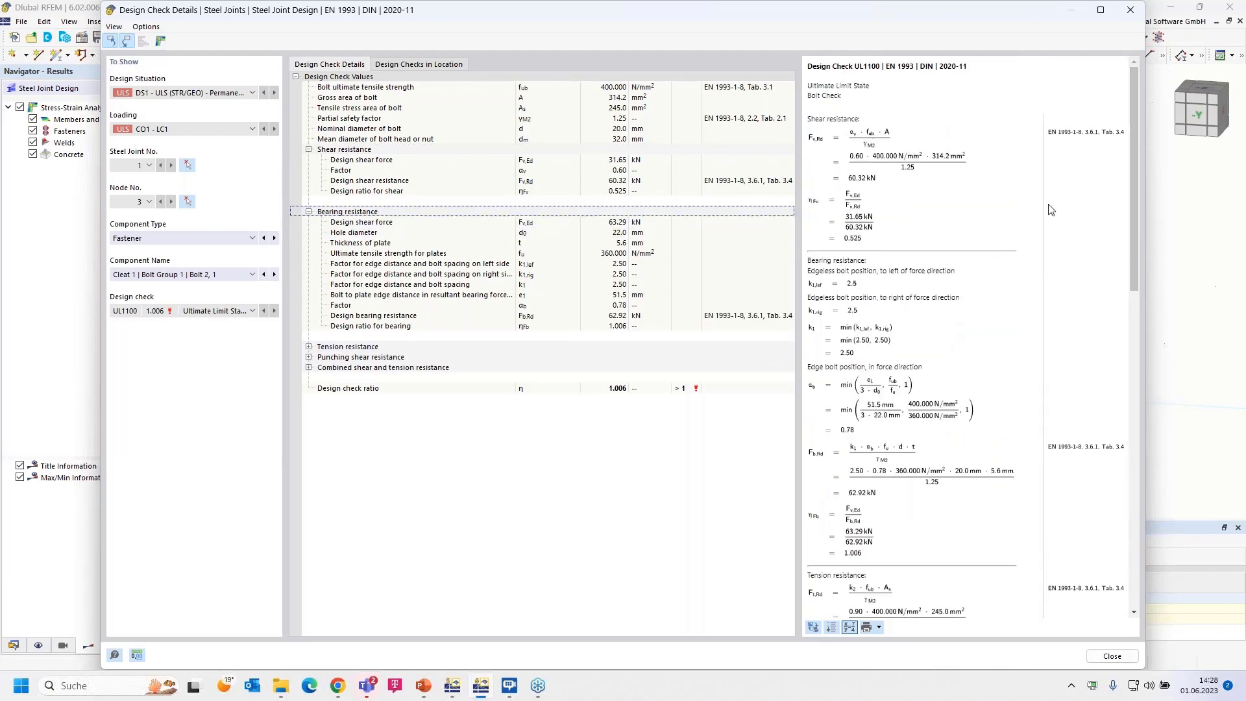
{"action": "left_click", "coordinate": [1130, 14]}
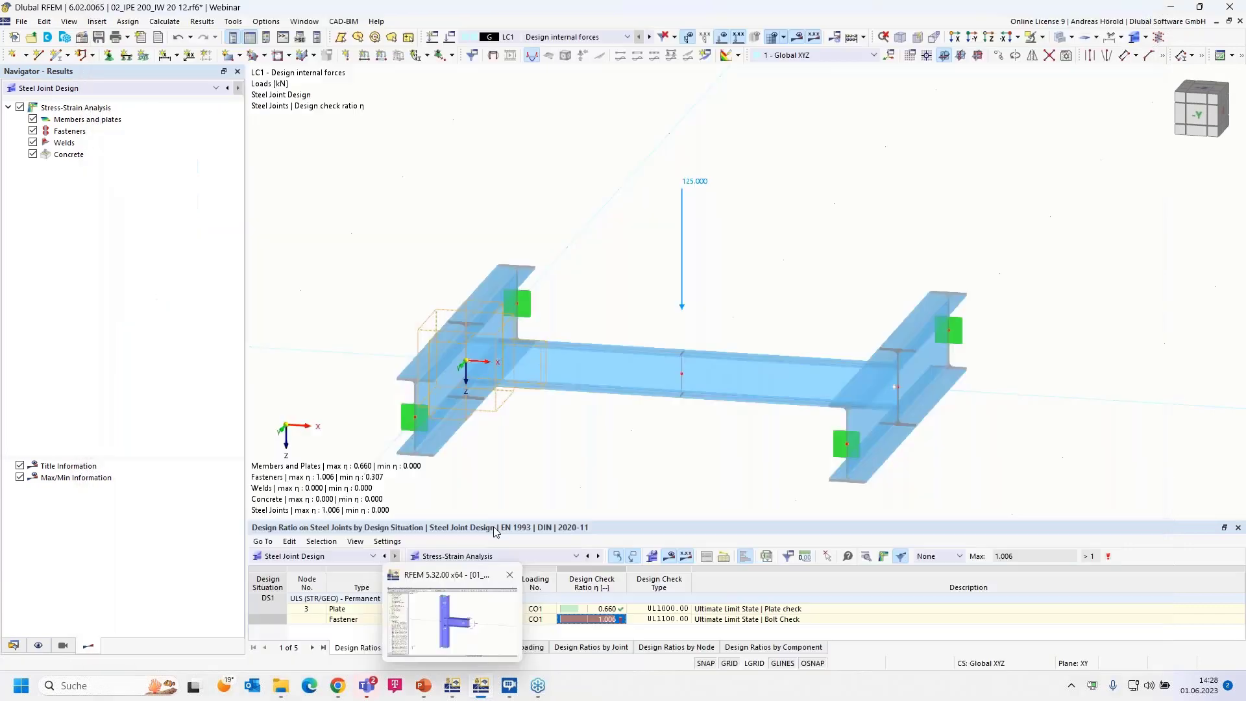
- Collapse the current model in the project data and activate the model 03_IPE 200_IS 20 4 8.rf6
{"action": "left_click", "coordinate": [13, 645]}
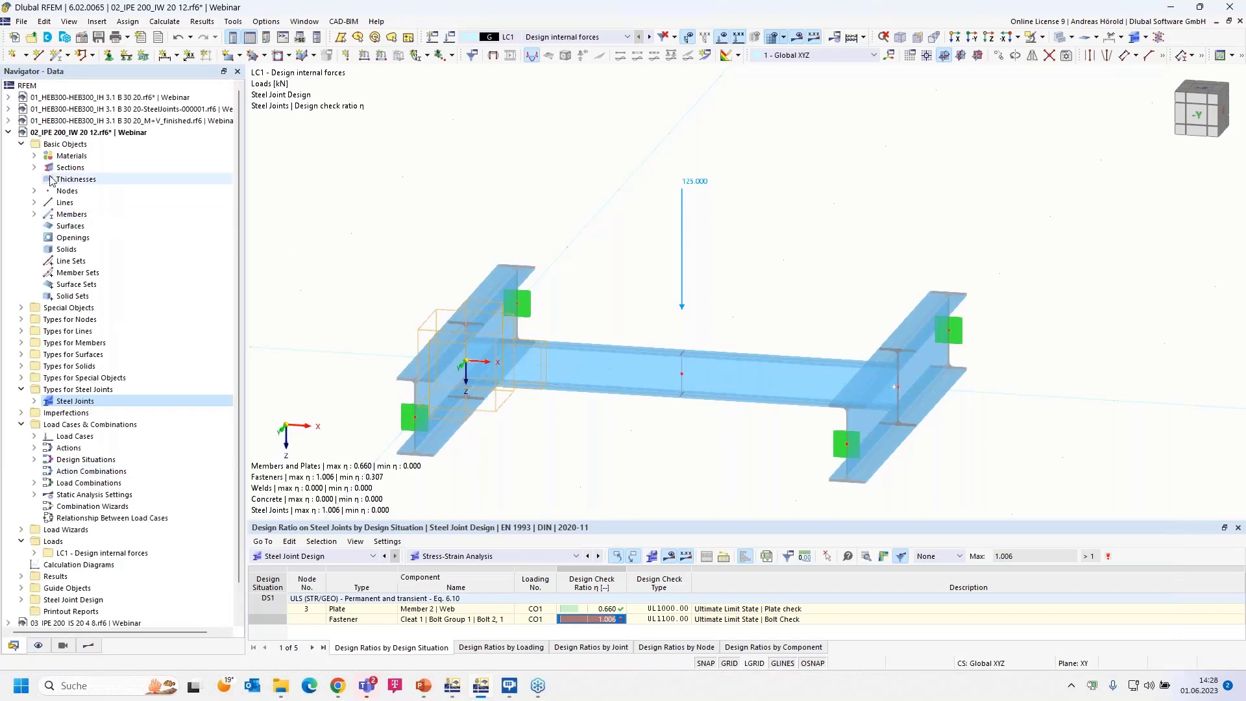
{"action": "left_click", "coordinate": [8, 132]}
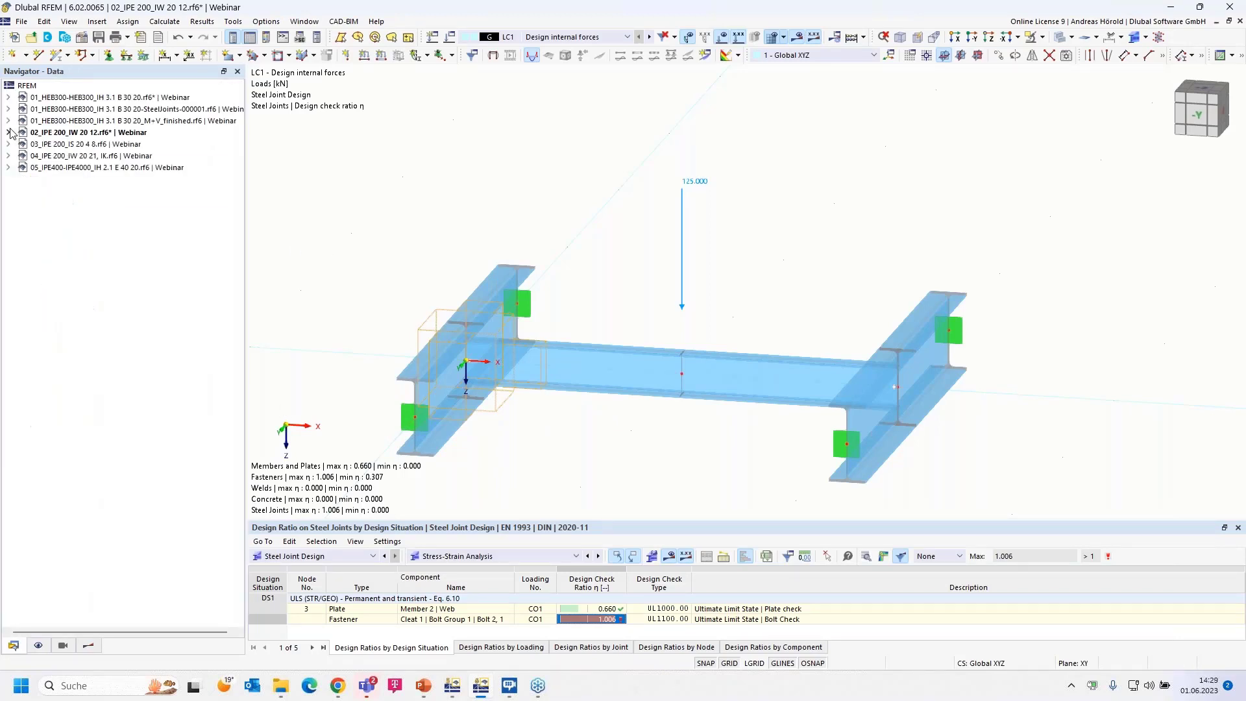
{"action": "left_click", "coordinate": [83, 145]}
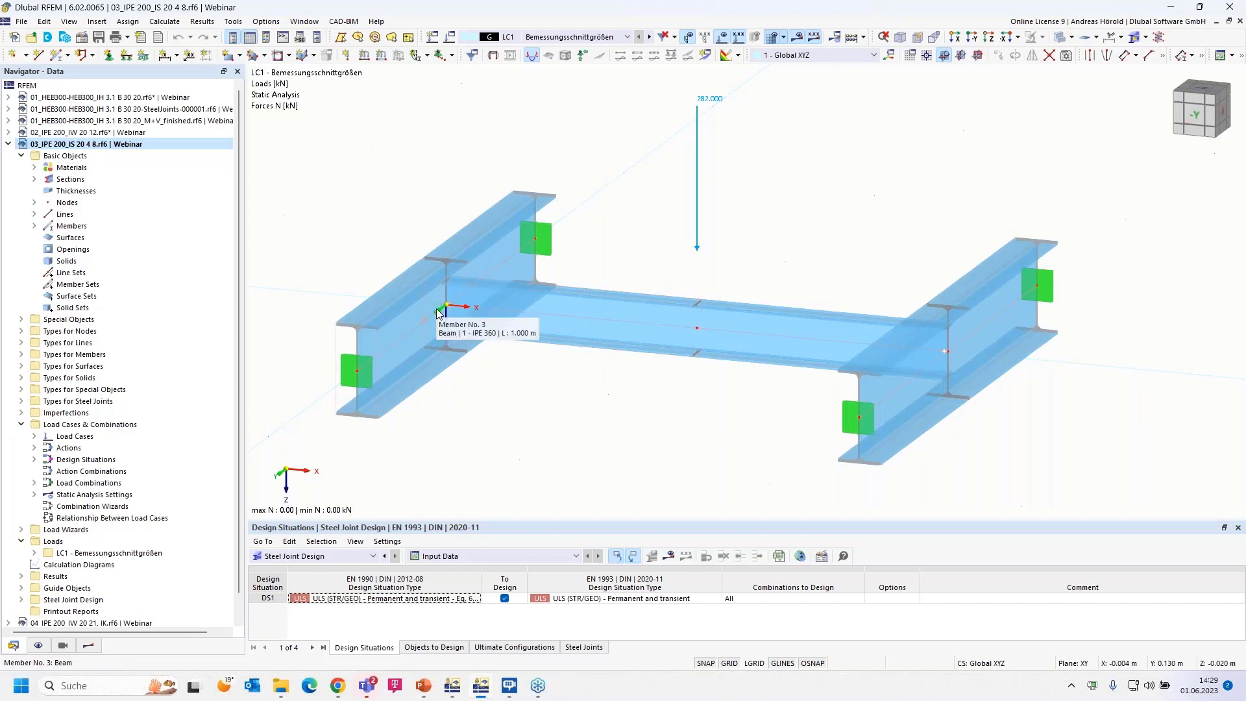
- Create a new steel joint and assign it to node 3 between the primary and secondary beams
{"action": "left_click", "coordinate": [21, 401]}
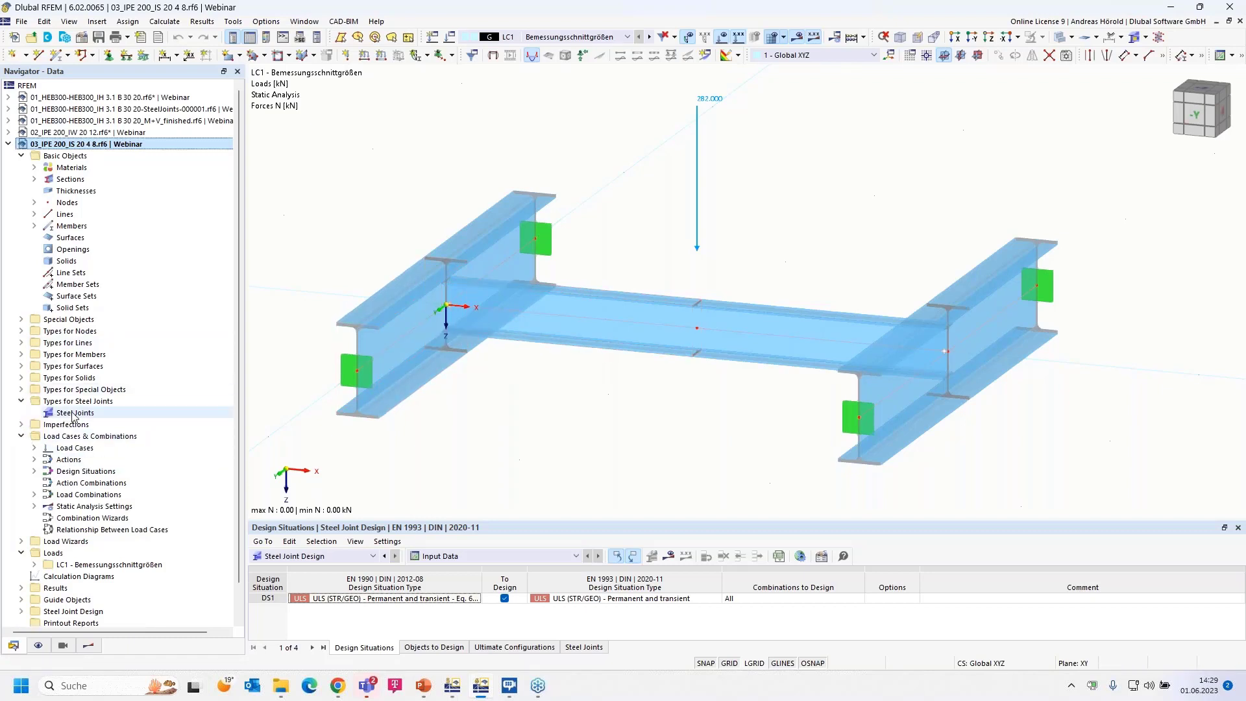
{"action": "left_click", "coordinate": [74, 414]}
{"action": "double_click", "coordinate": [74, 414]}
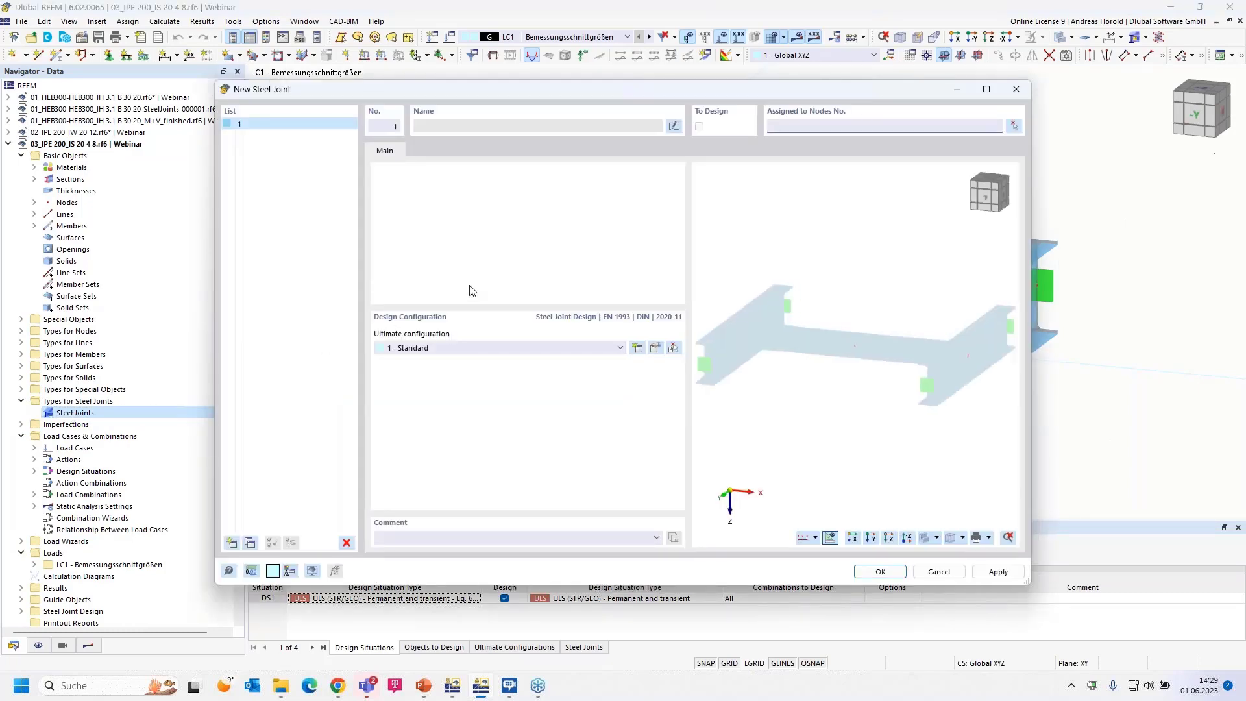
{"action": "left_click", "coordinate": [1013, 126]}
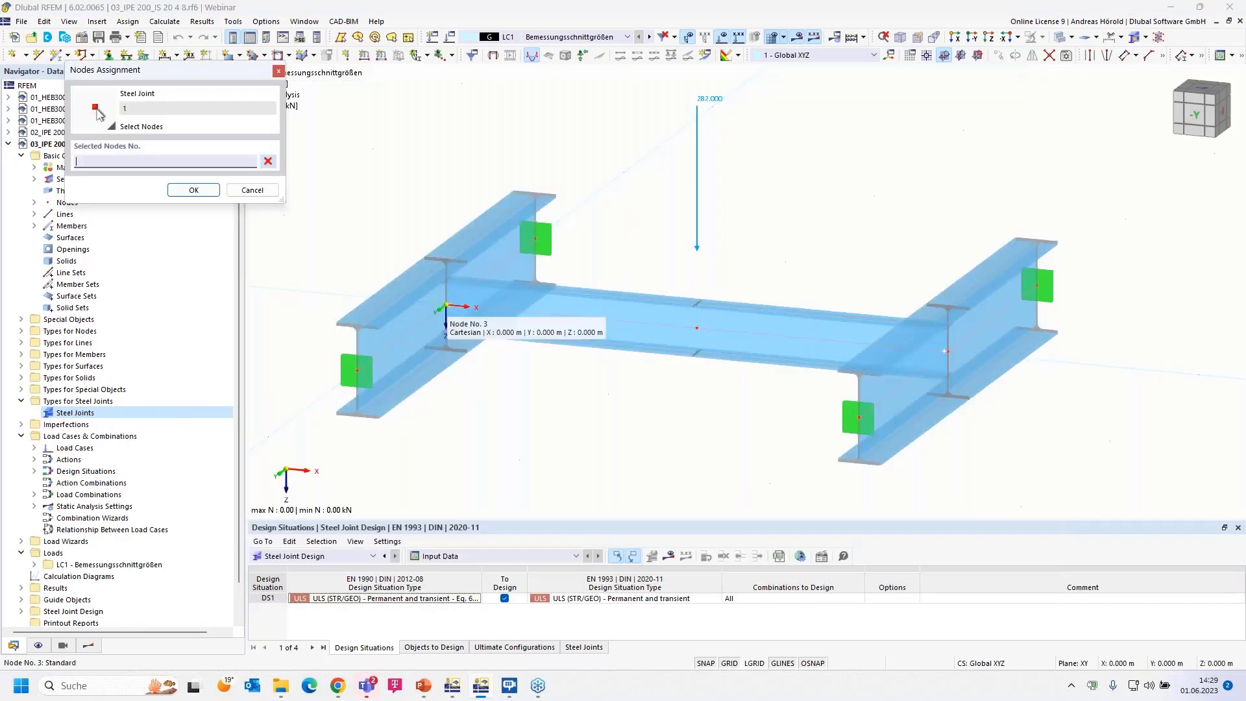
{"action": "left_click", "coordinate": [194, 190]}
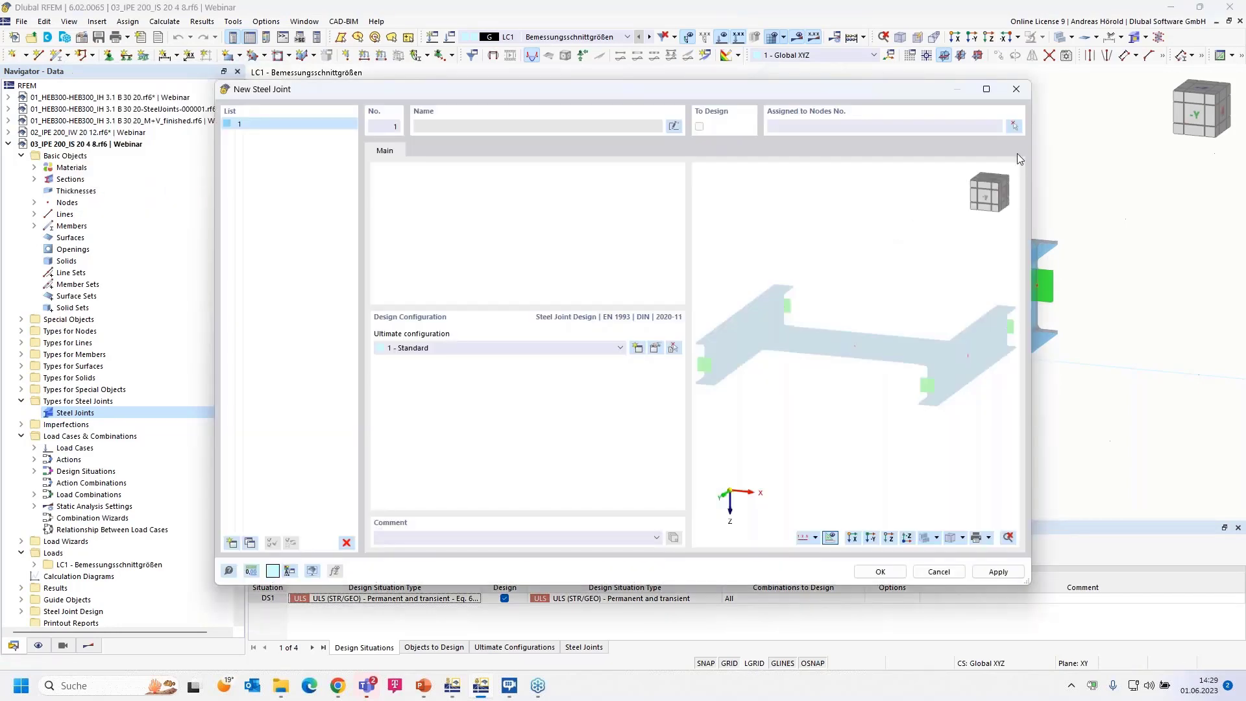
{"action": "left_click", "coordinate": [1015, 127]}
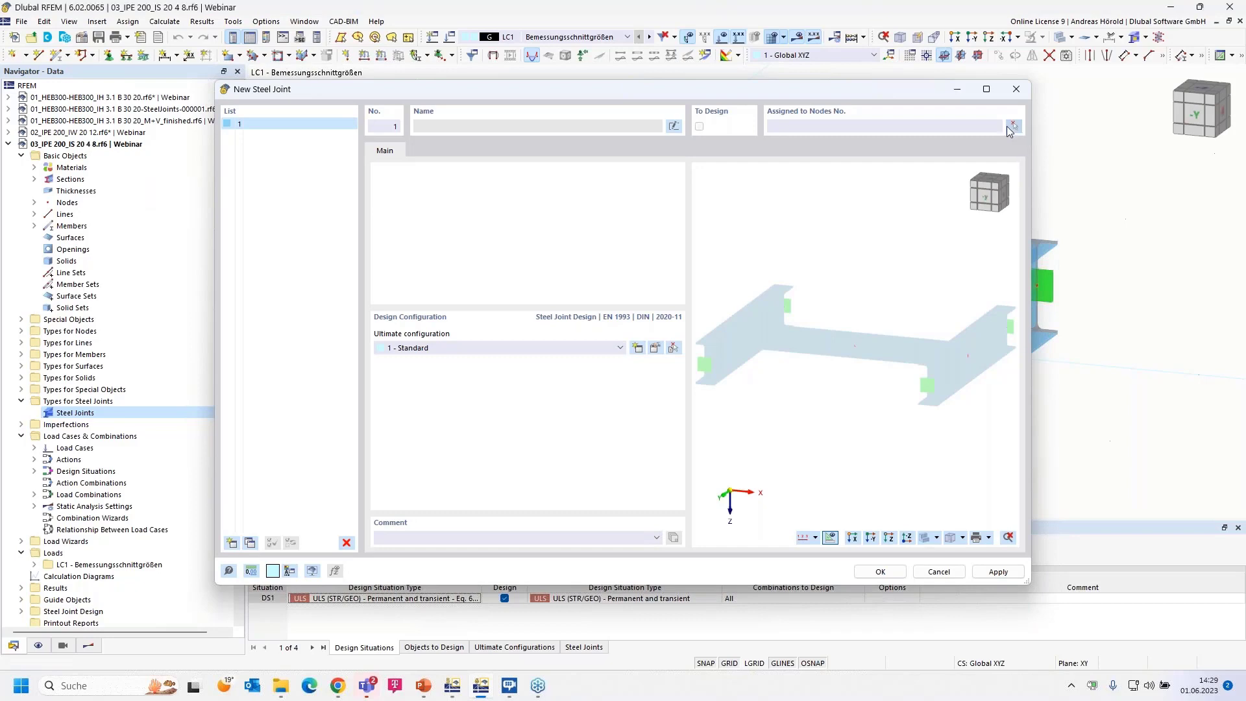
{"action": "left_click", "coordinate": [445, 304]}
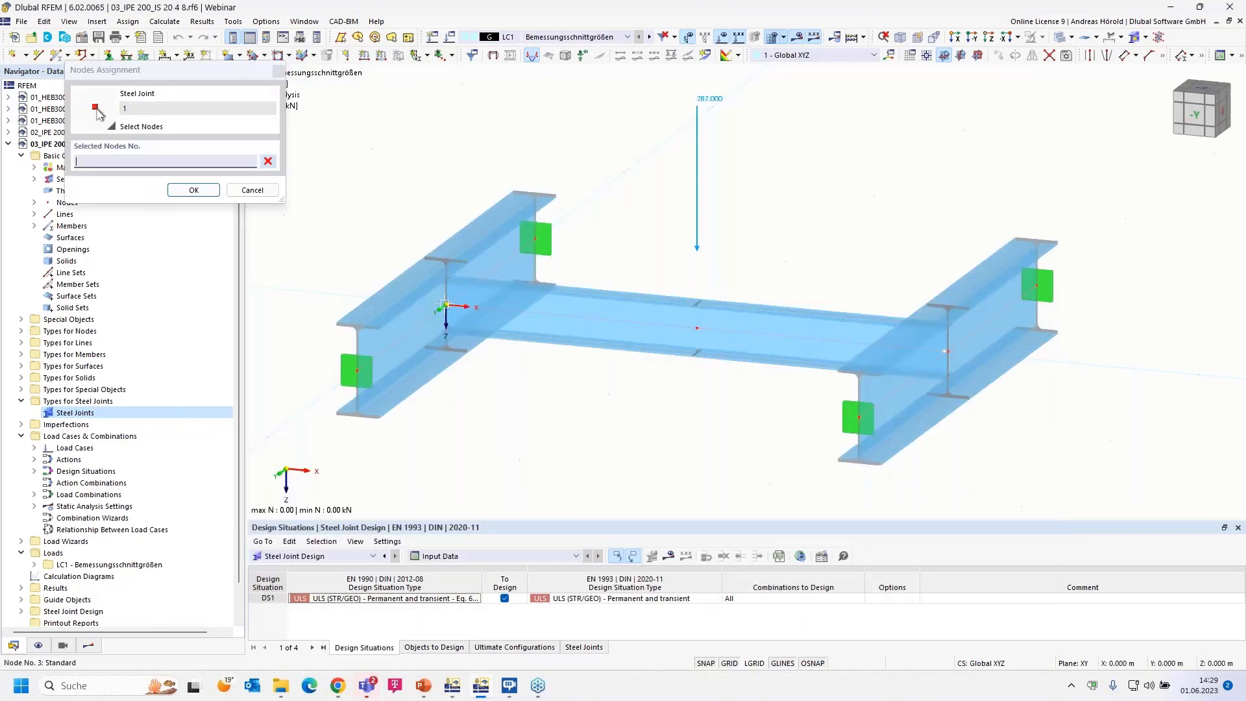
{"action": "left_click", "coordinate": [192, 190]}
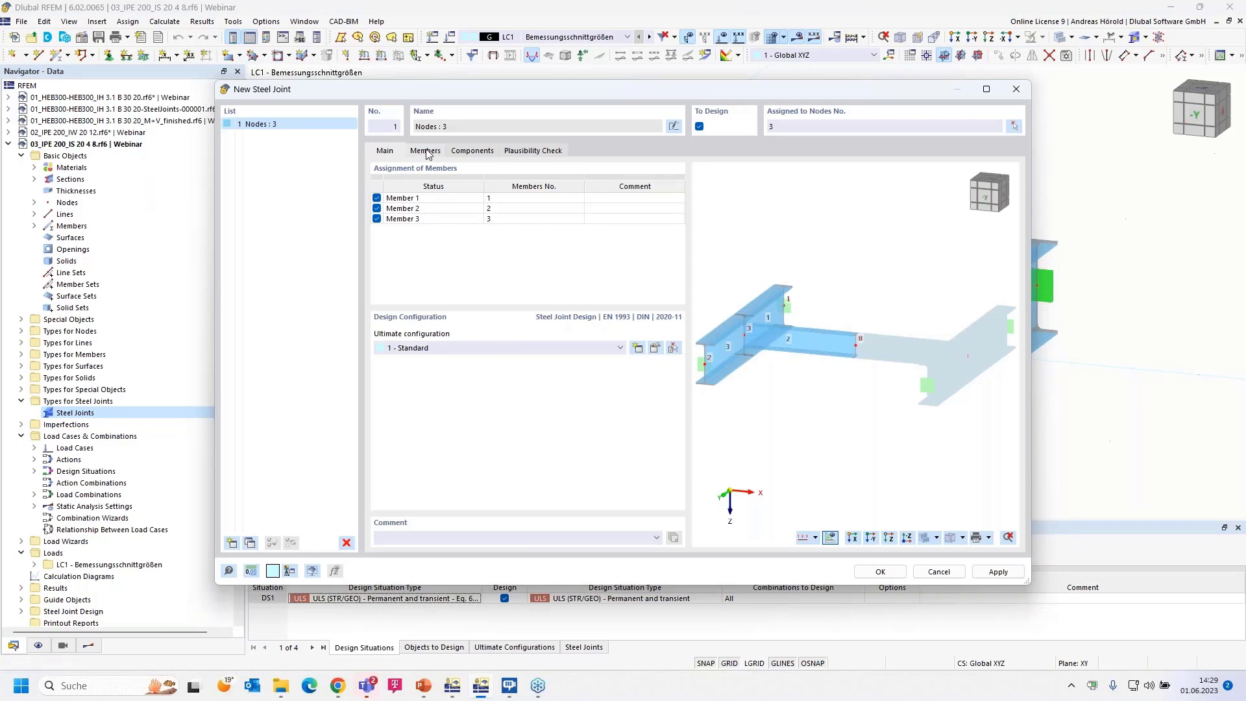
- Mark member 1 as the supported end and set its member type to Continuous
{"action": "left_click", "coordinate": [426, 151]}
{"action": "left_click", "coordinate": [580, 198]}
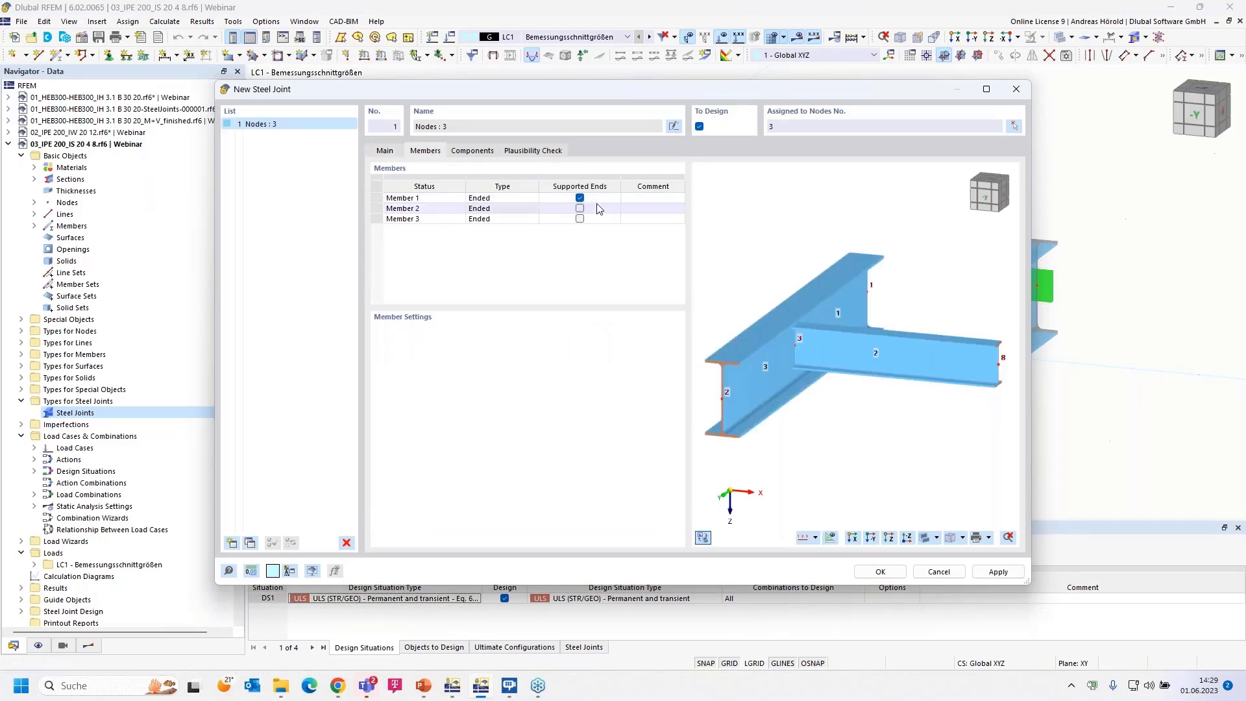
{"action": "left_click", "coordinate": [512, 198]}
{"action": "left_click", "coordinate": [533, 198]}
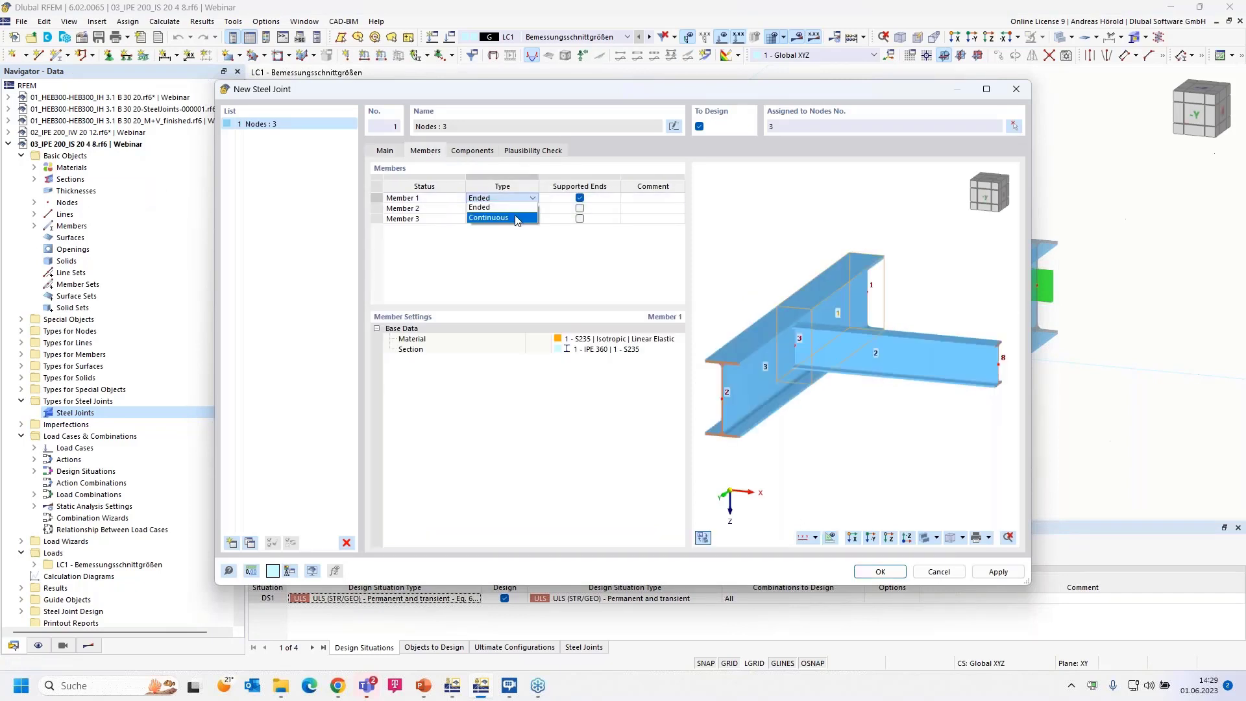
{"action": "left_click", "coordinate": [499, 219]}
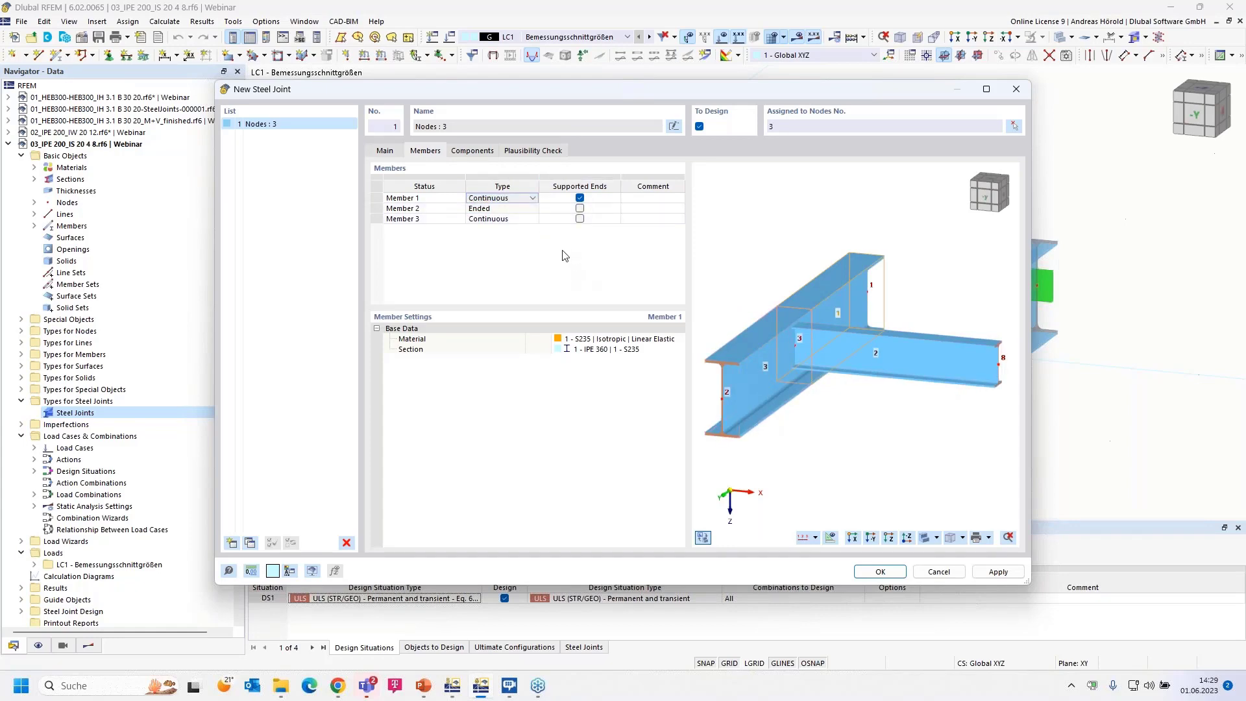
- Add an End Plate component to the joint and set Member 2 as connected member 1
{"action": "left_click", "coordinate": [473, 152]}
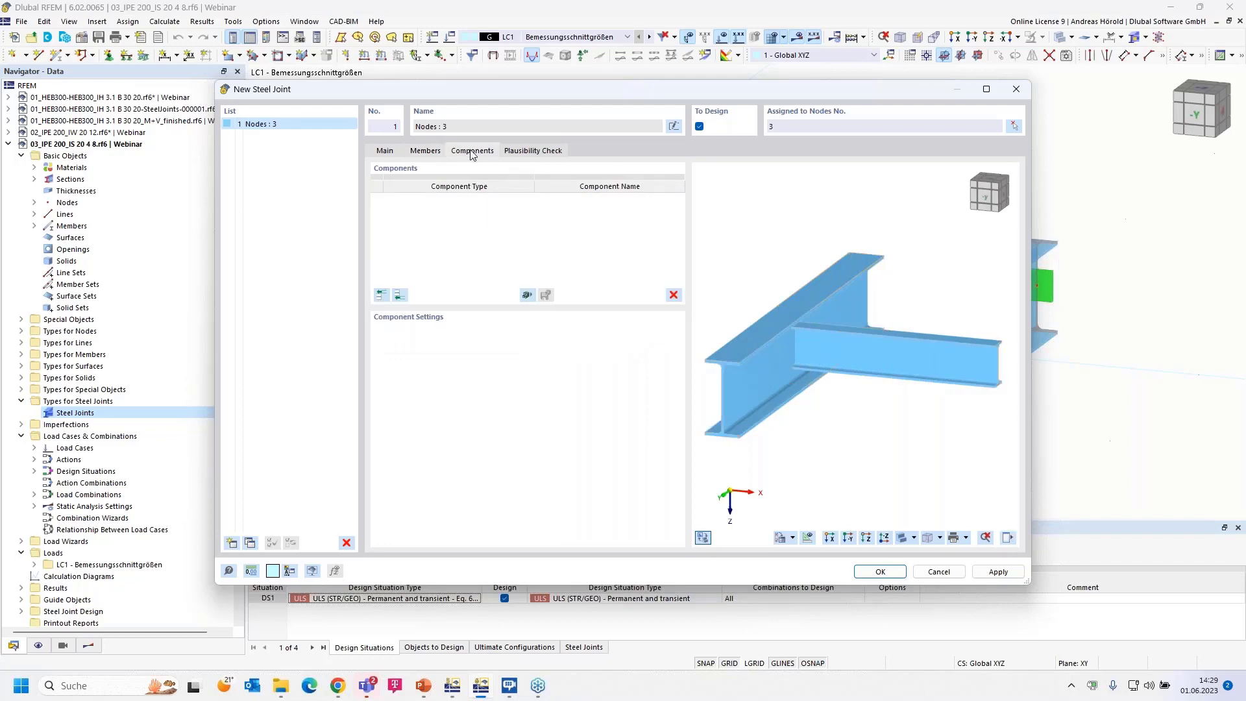
{"action": "left_click", "coordinate": [381, 295]}
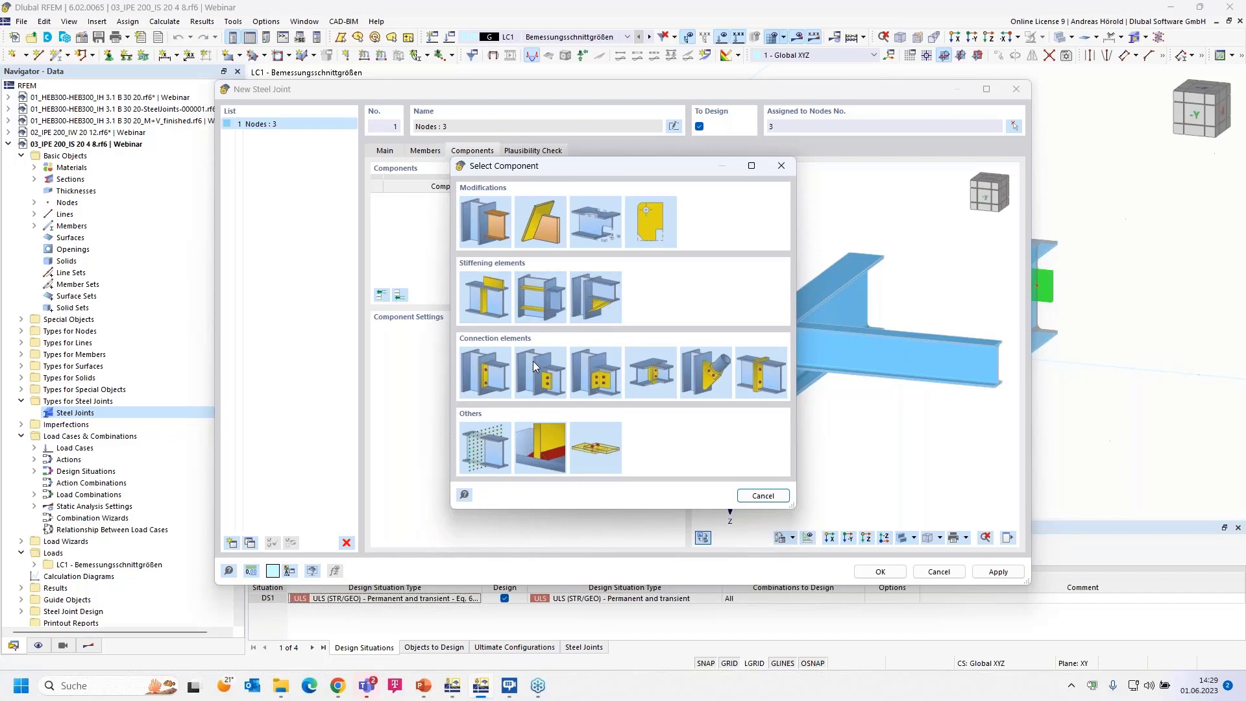
{"action": "left_click", "coordinate": [488, 372]}
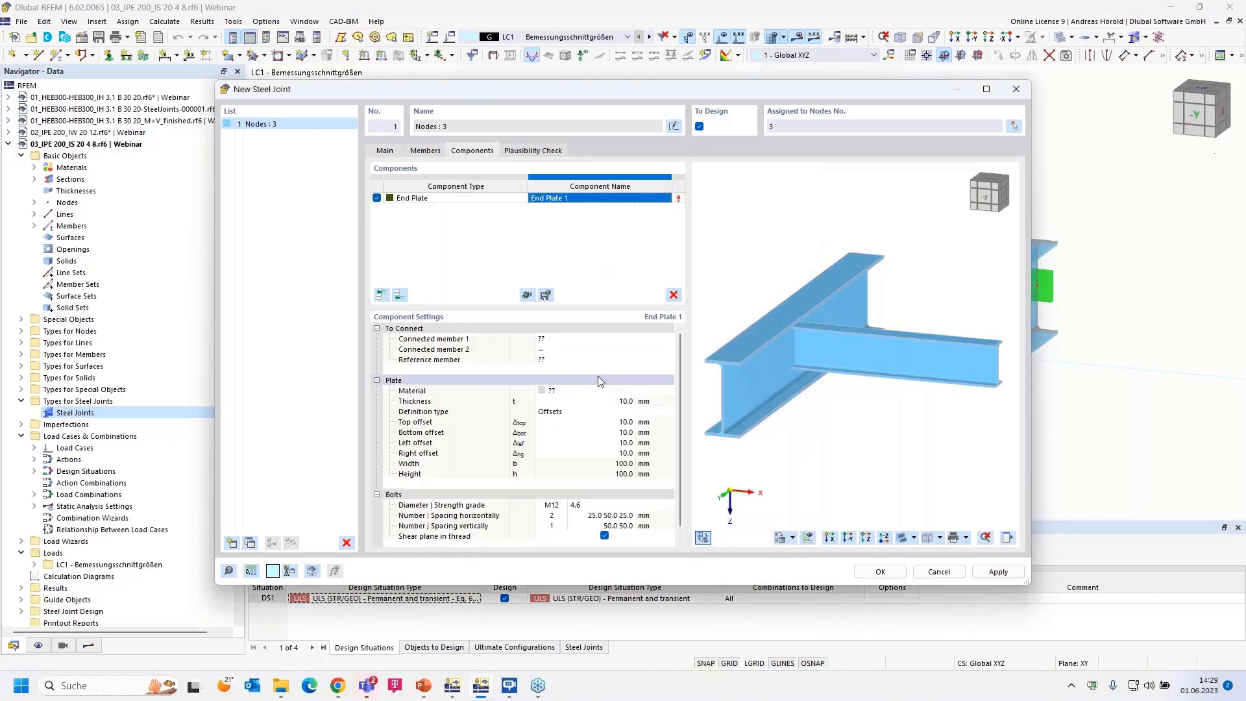
{"action": "left_click", "coordinate": [582, 339]}
{"action": "left_click", "coordinate": [666, 339]}
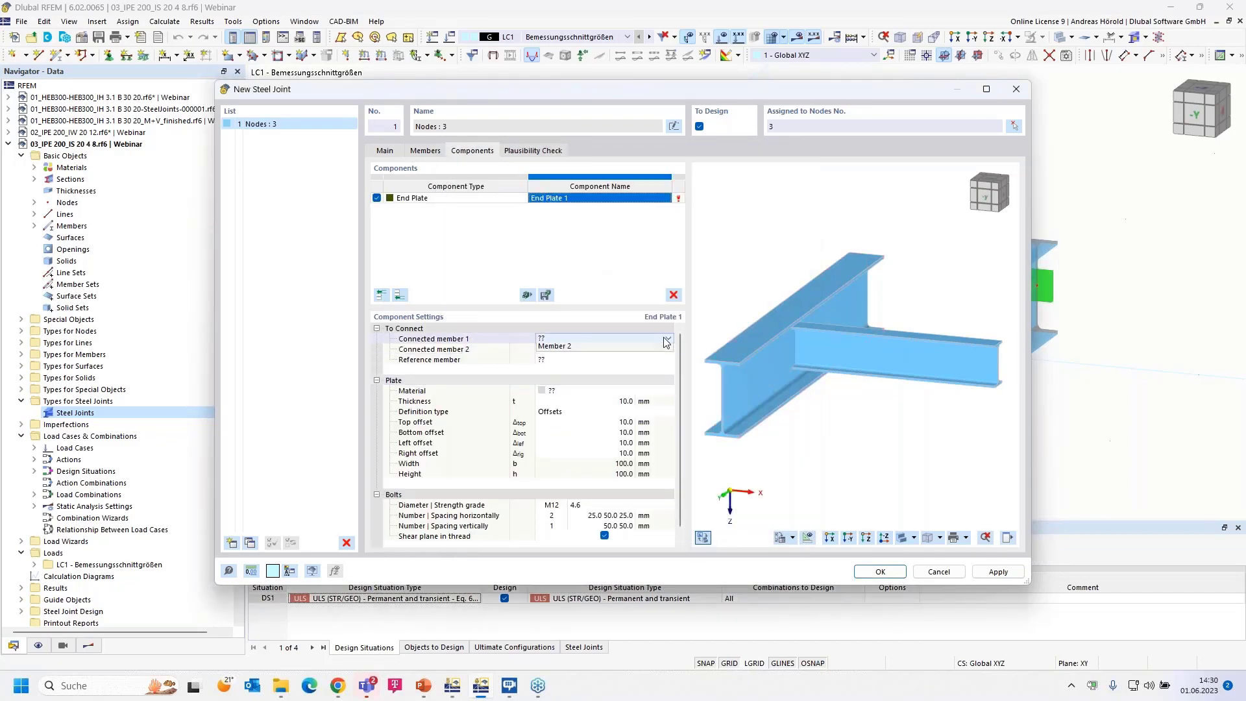
{"action": "left_click", "coordinate": [626, 359]}
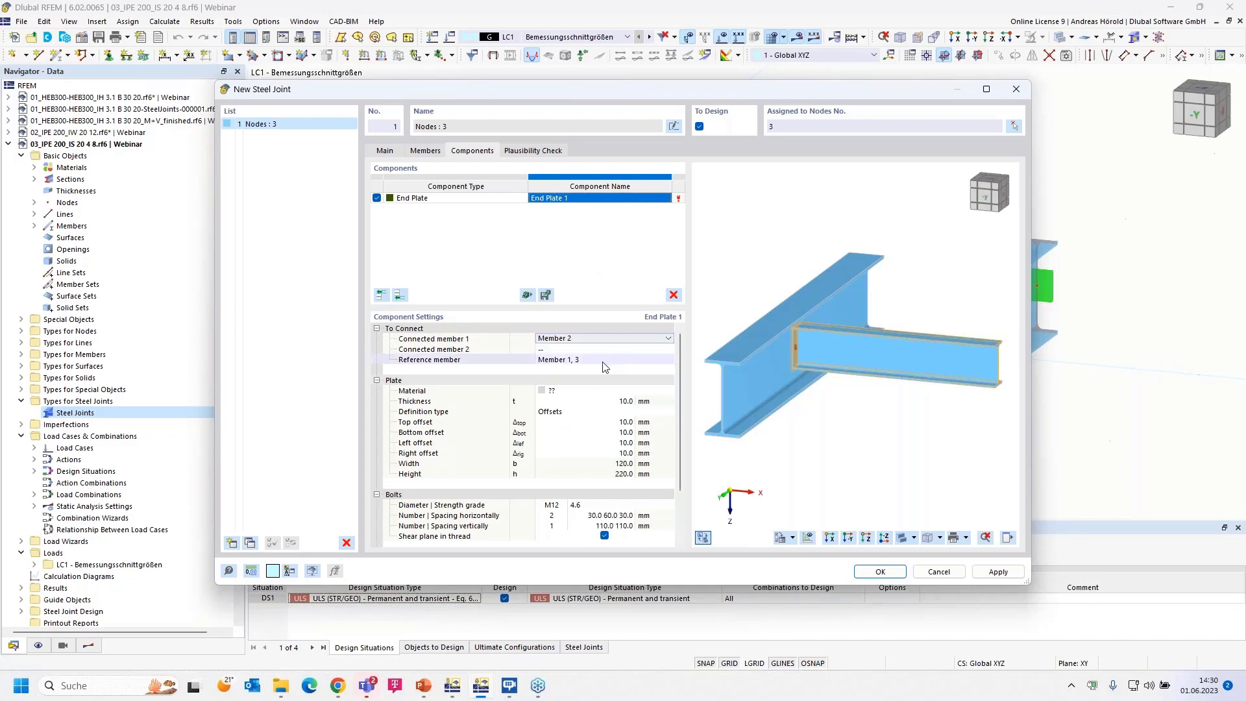
- Assign material 1 - S235 to the end plate and change its definition type to Dimensions and position
{"action": "left_click", "coordinate": [623, 391]}
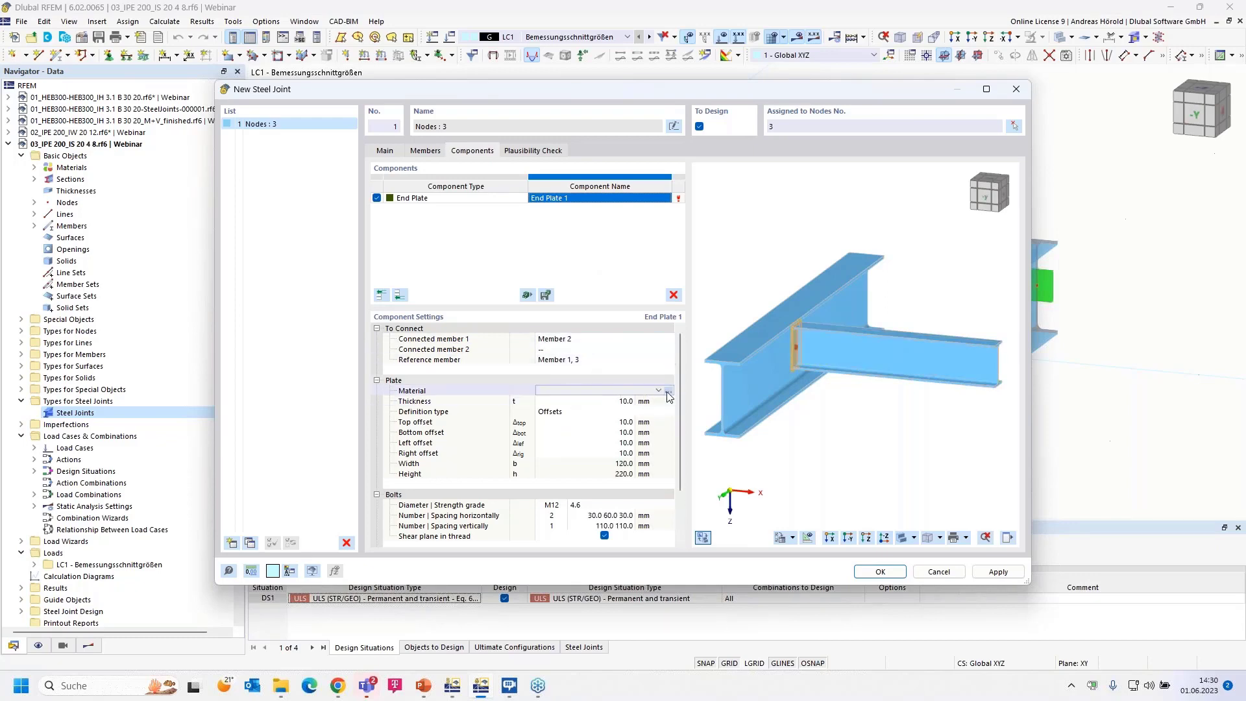
{"action": "left_click", "coordinate": [659, 390]}
{"action": "left_click", "coordinate": [544, 400]}
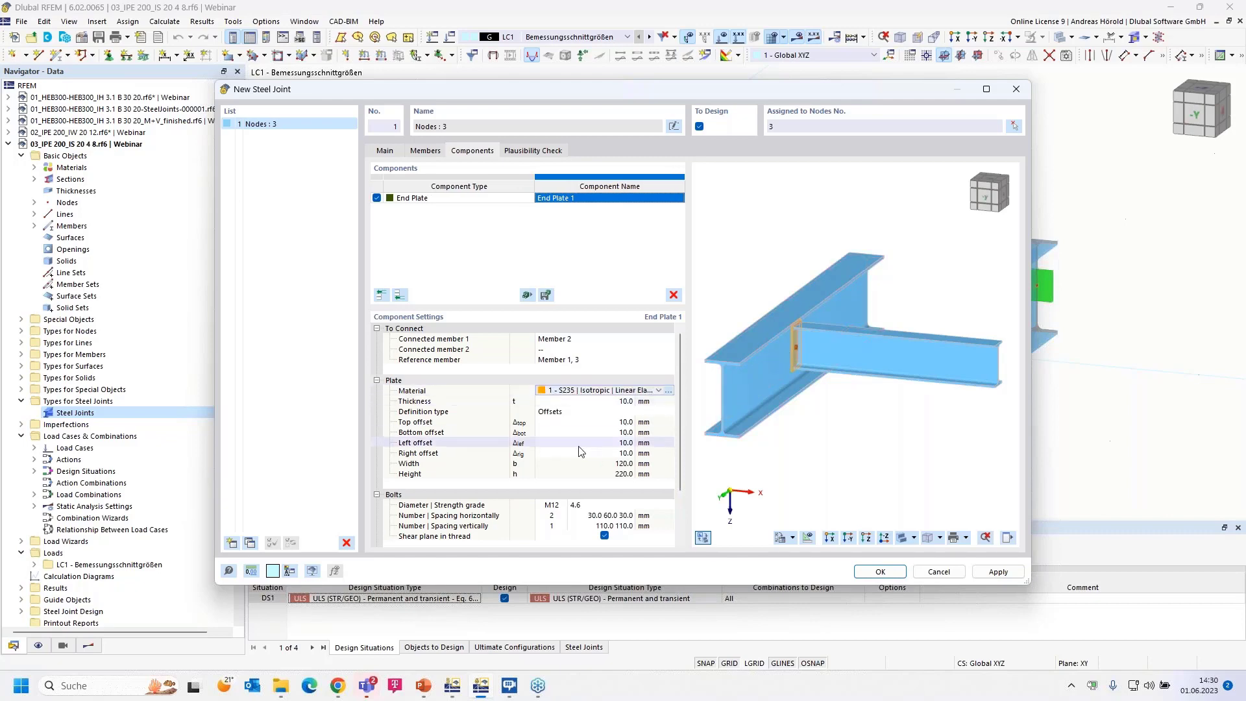
{"action": "left_click", "coordinate": [574, 413]}
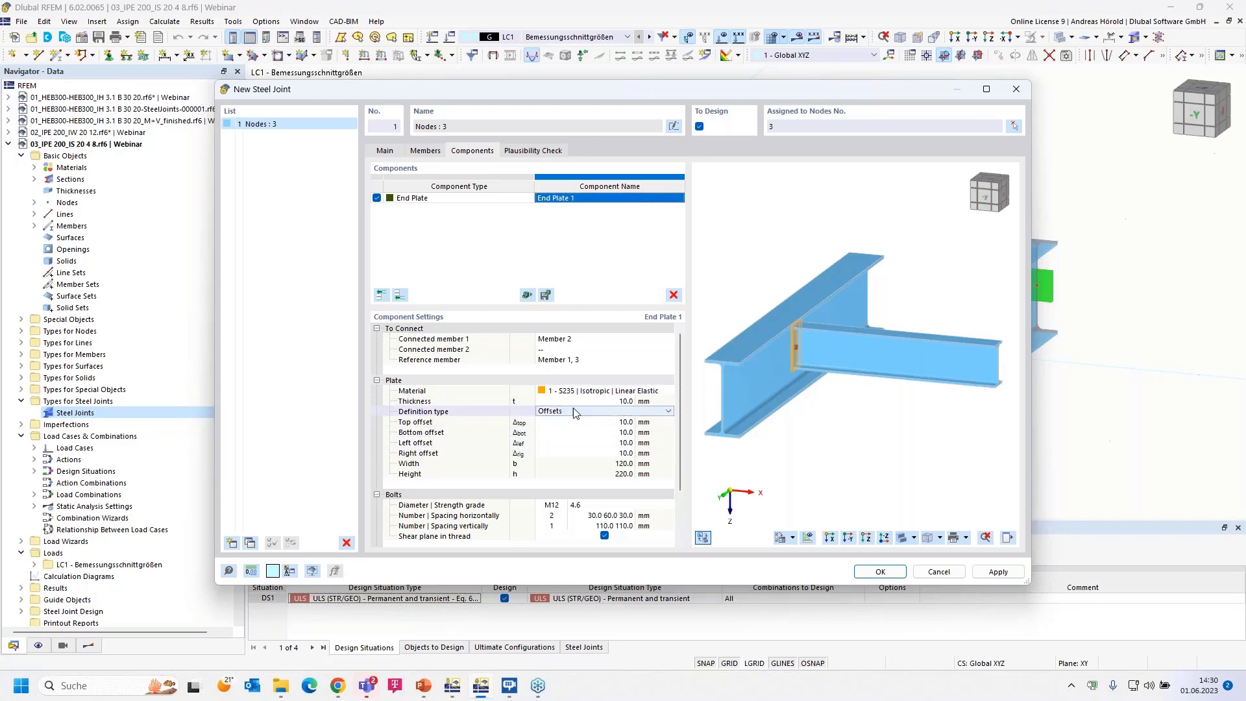
{"action": "left_click", "coordinate": [668, 411]}
{"action": "left_click", "coordinate": [616, 430]}
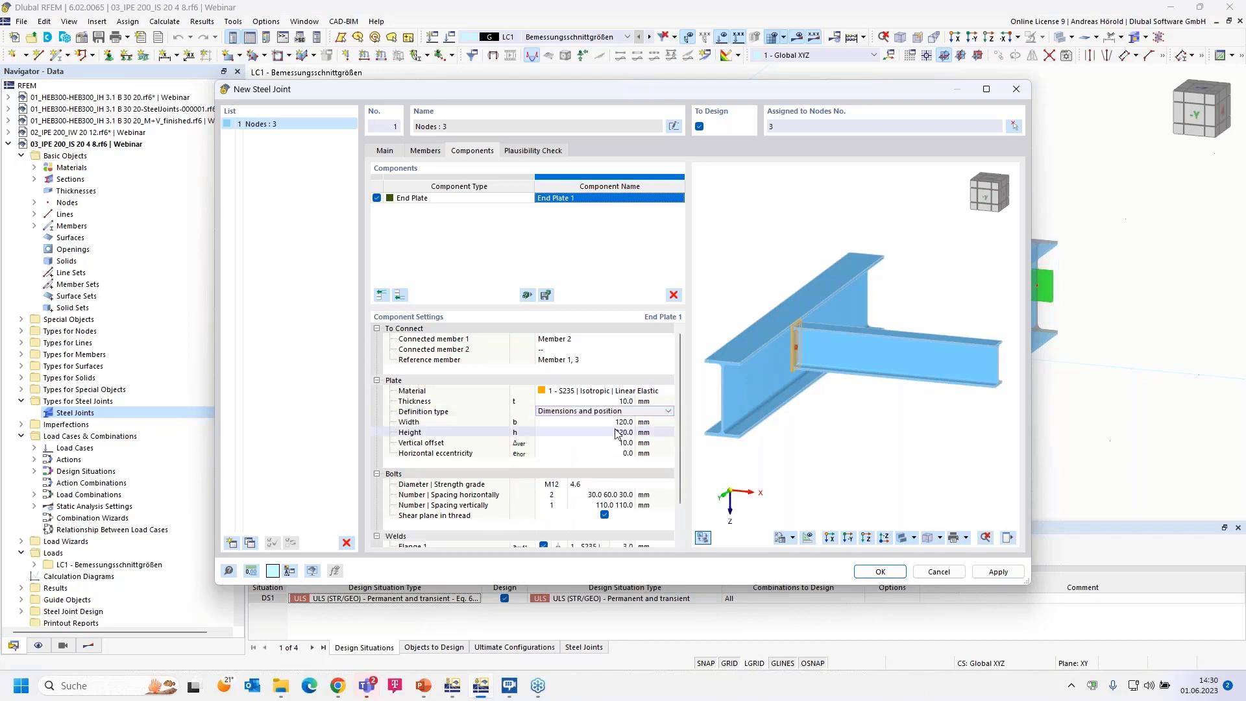
- Set the end plate's width to 160 mm and its height to 150 mm
{"action": "left_click", "coordinate": [624, 423]}
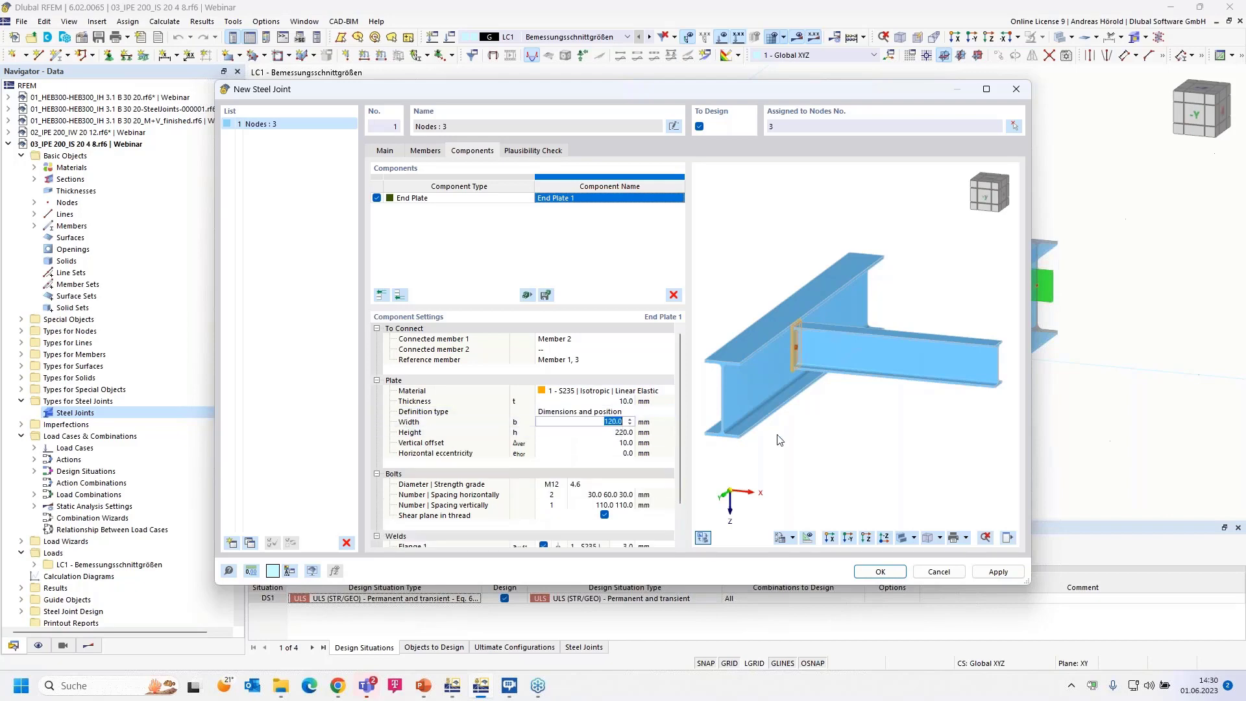
{"action": "type", "text": "160"}
{"action": "key", "text": "Tab"}
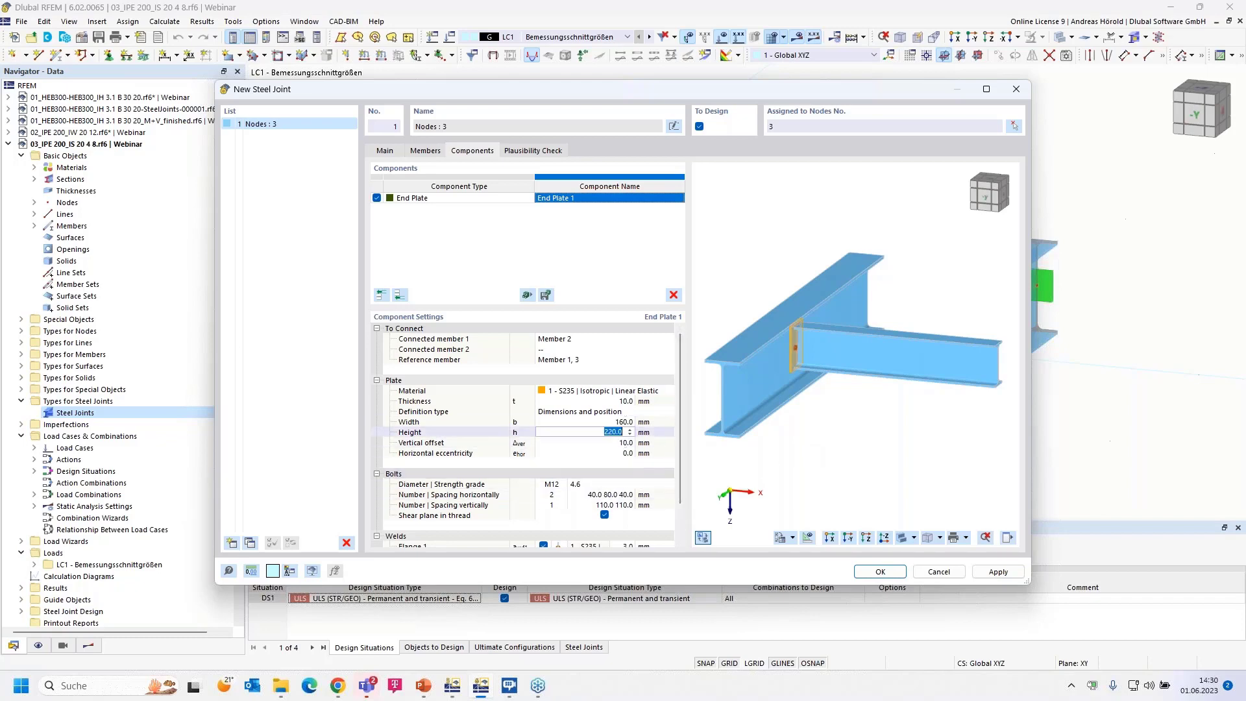
{"action": "type", "text": "150"}
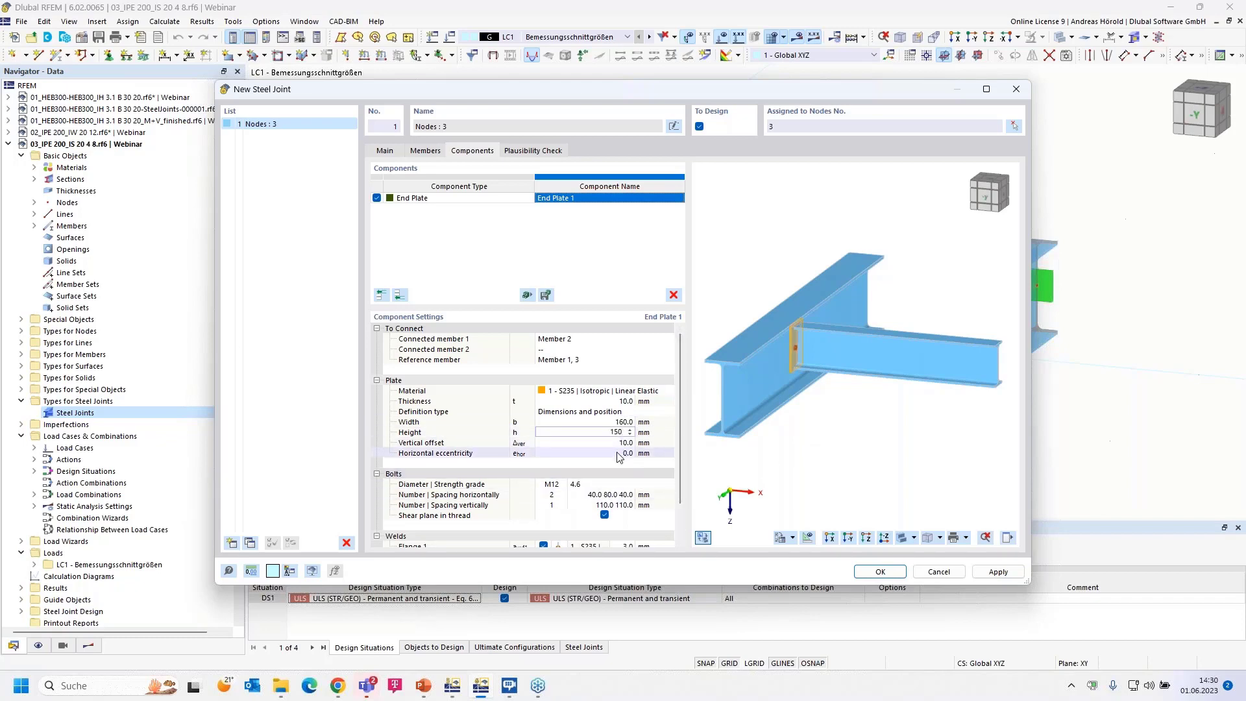
- Set the end plate's vertical offset to -25 mm and its horizontal eccentricity to 0 mm
{"action": "left_click", "coordinate": [619, 454]}
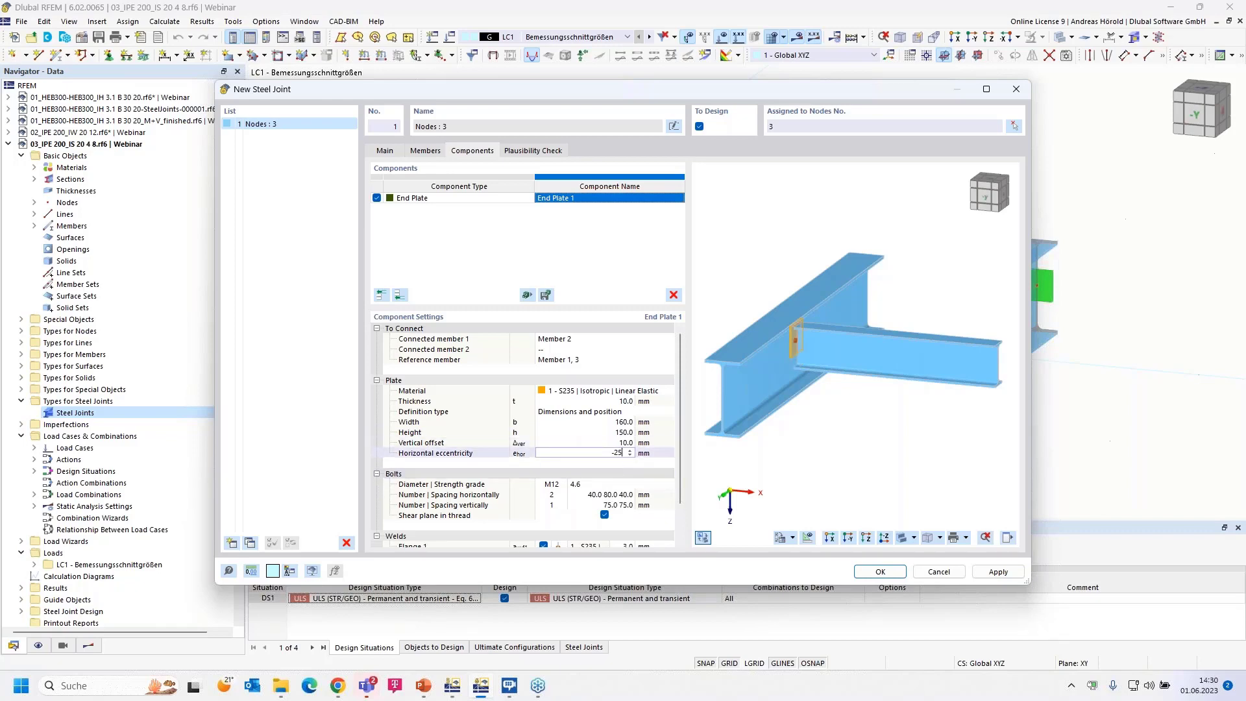
{"action": "left_click", "coordinate": [617, 443]}
{"action": "type", "text": "-"}
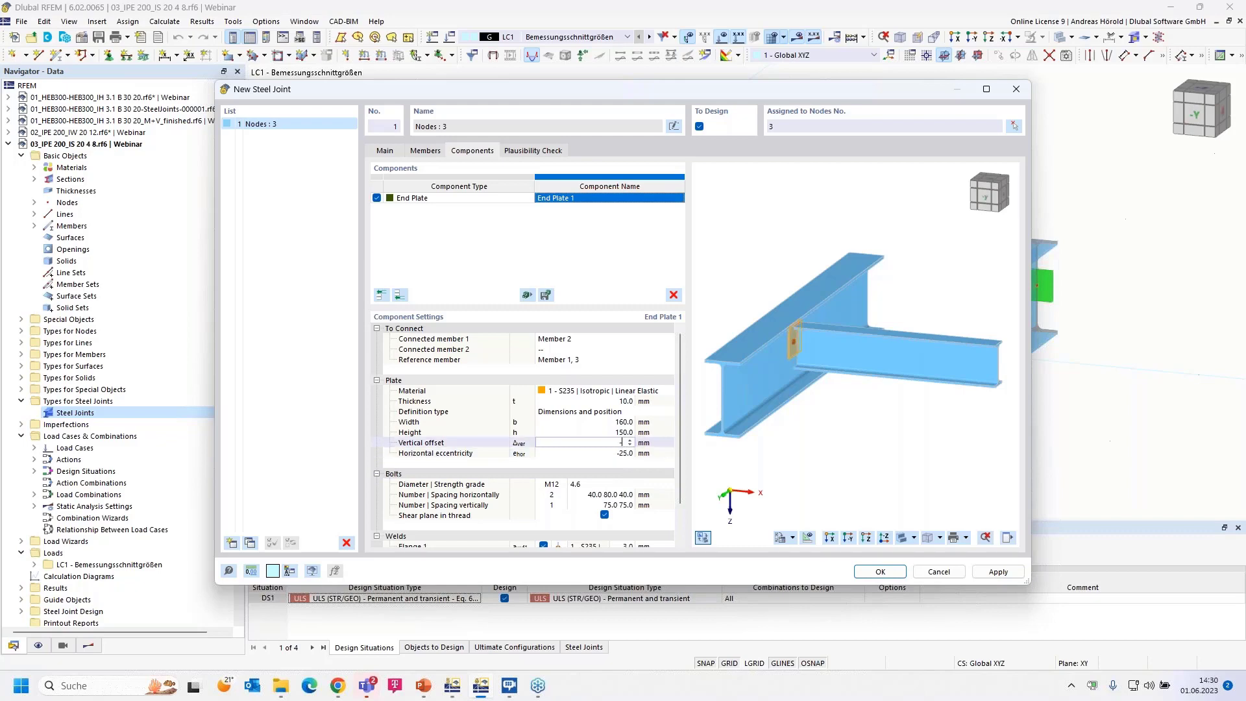
{"action": "type", "text": "25"}
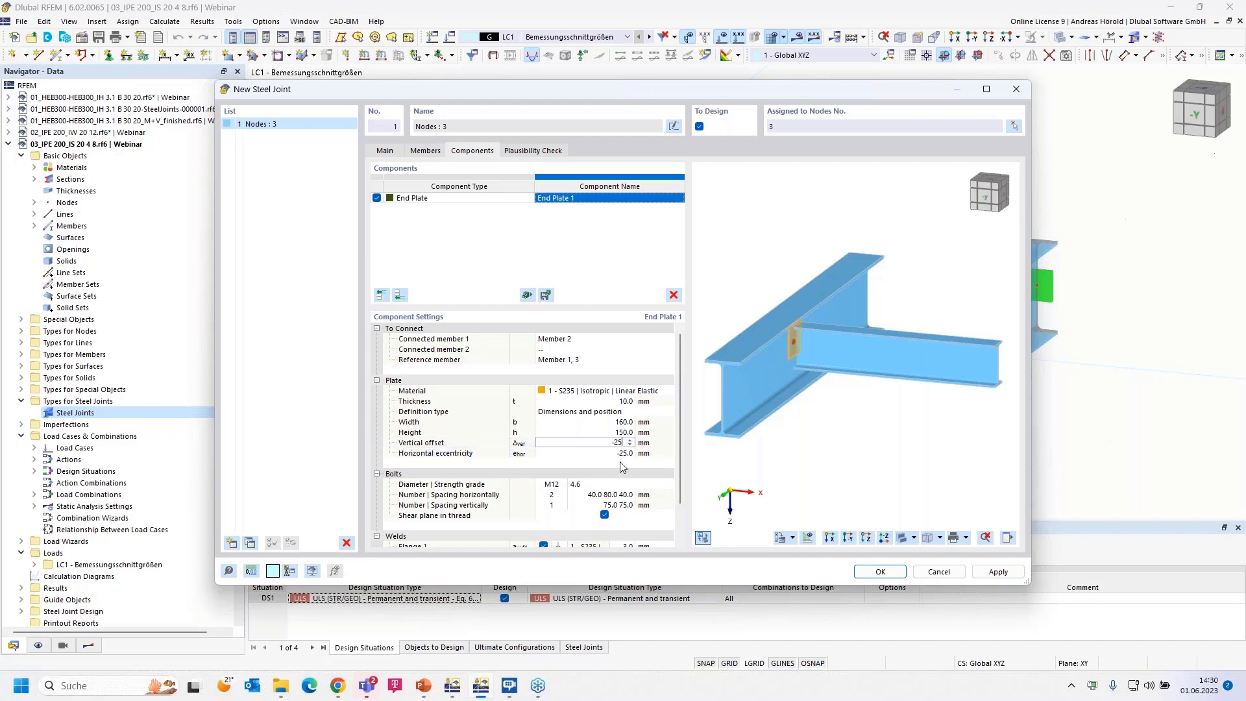
{"action": "left_click", "coordinate": [621, 453]}
{"action": "type", "text": "0"}
{"action": "left_click", "coordinate": [598, 444]}
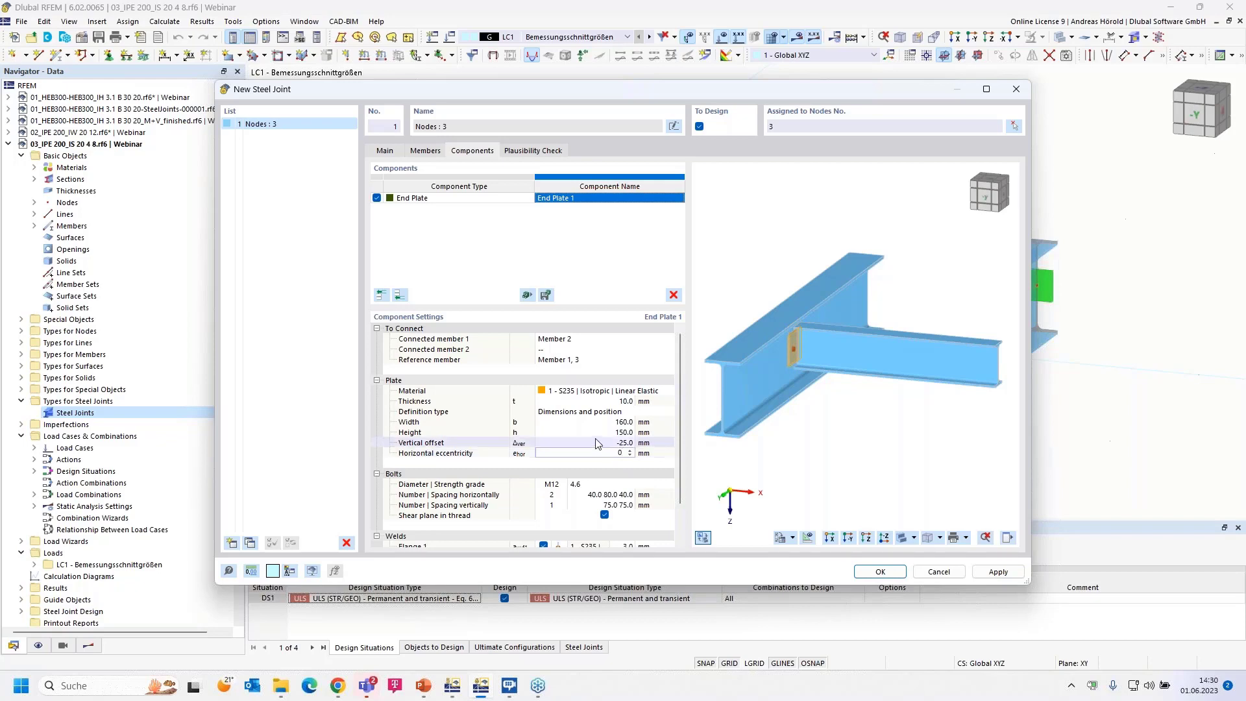
{"action": "left_click", "coordinate": [598, 443]}
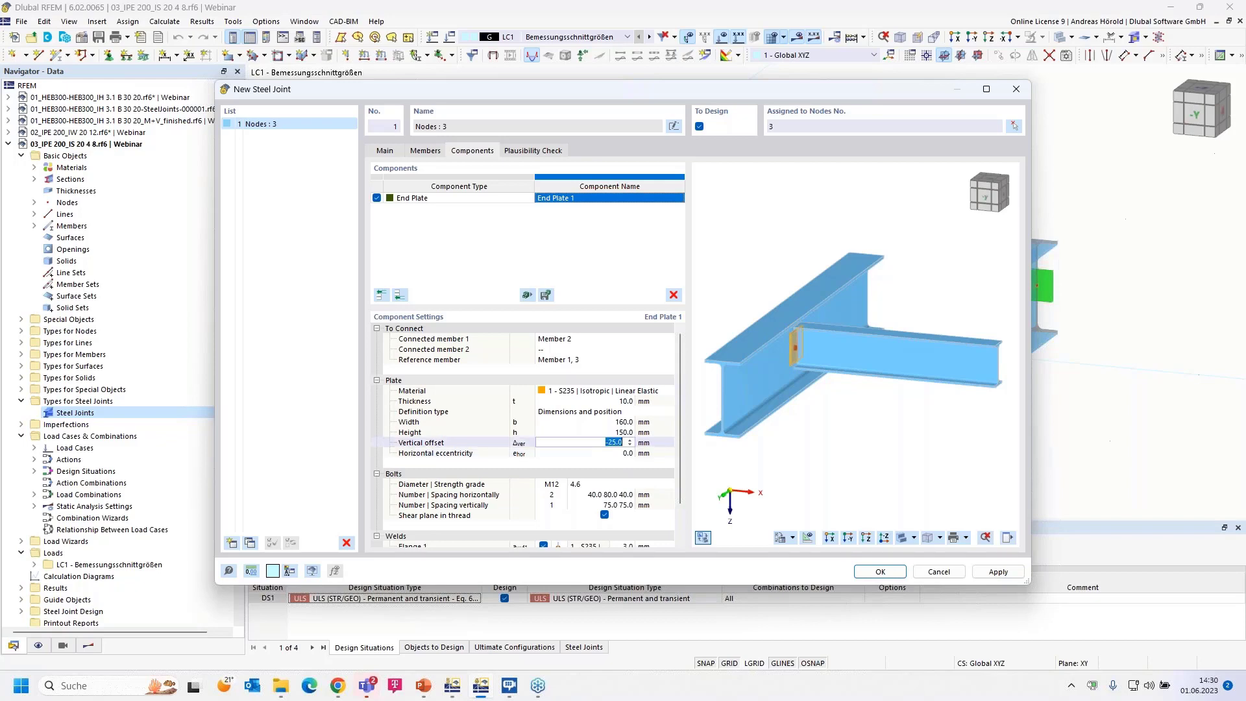
- Set the end plate's bolt diameter to M20, keeping strength grade 4.6
{"action": "left_click", "coordinate": [550, 485]}
{"action": "left_click", "coordinate": [562, 484]}
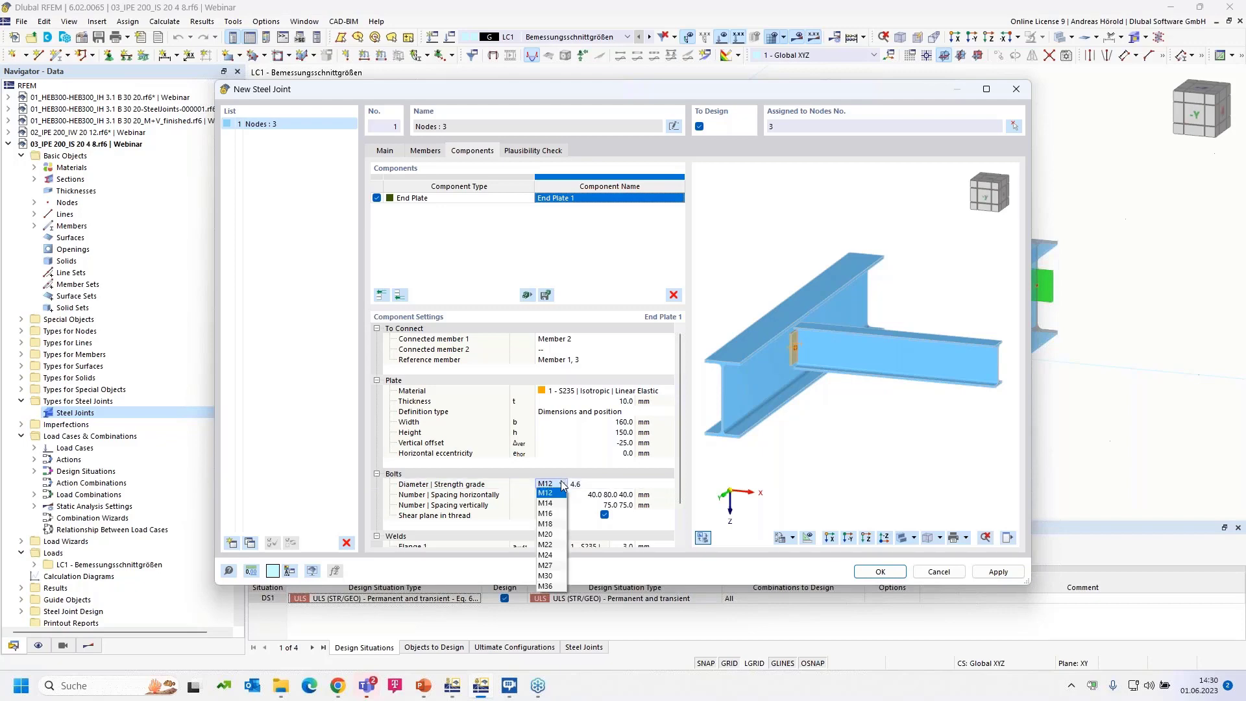
{"action": "left_click", "coordinate": [556, 533]}
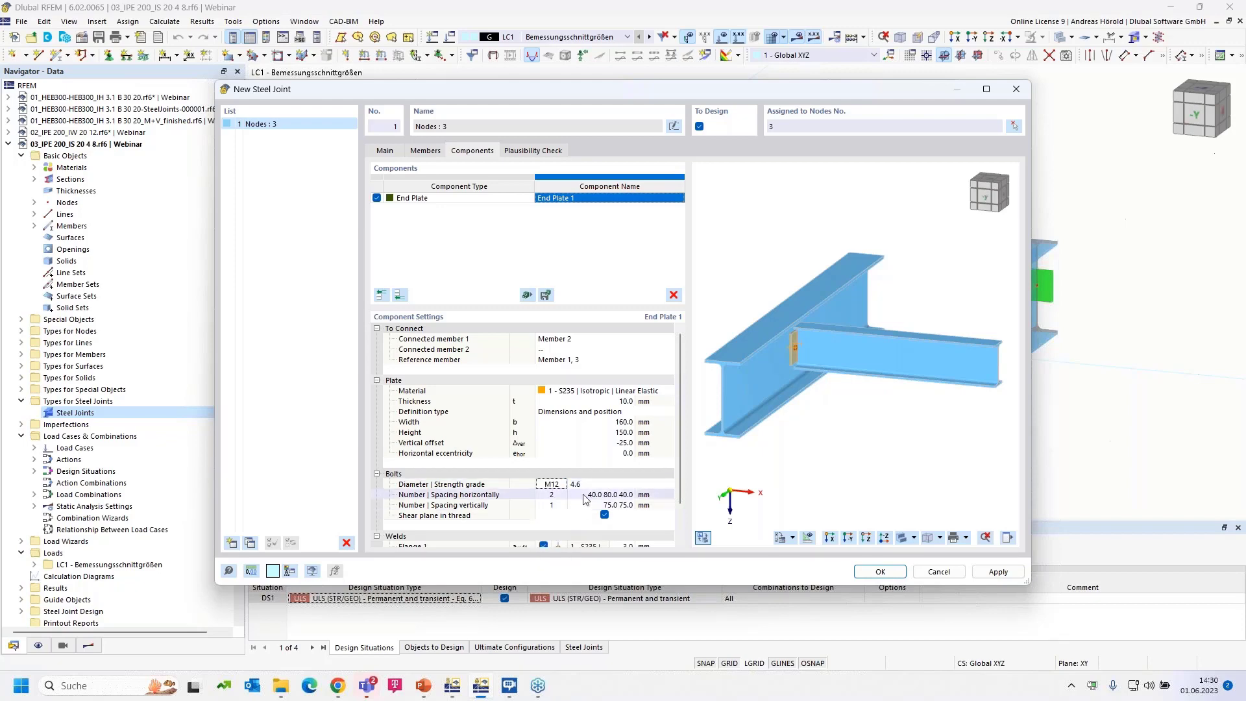
{"action": "left_click", "coordinate": [551, 484]}
{"action": "left_click", "coordinate": [562, 484]}
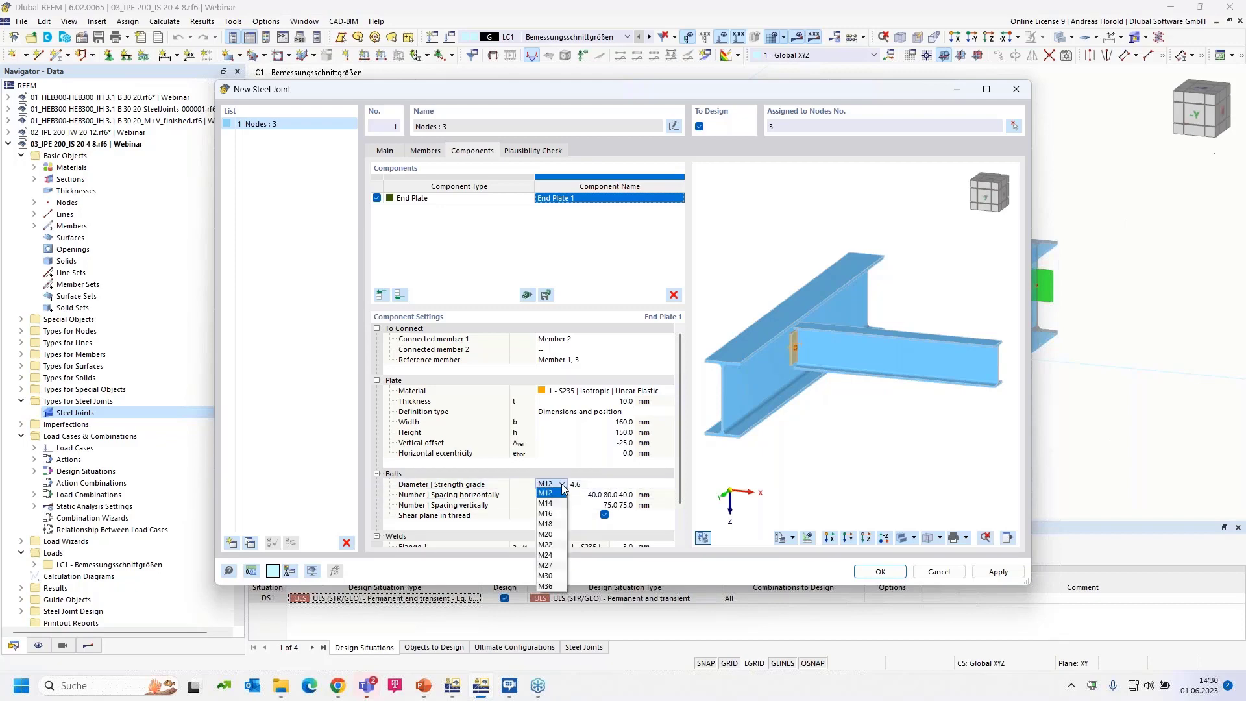
{"action": "left_click", "coordinate": [546, 534]}
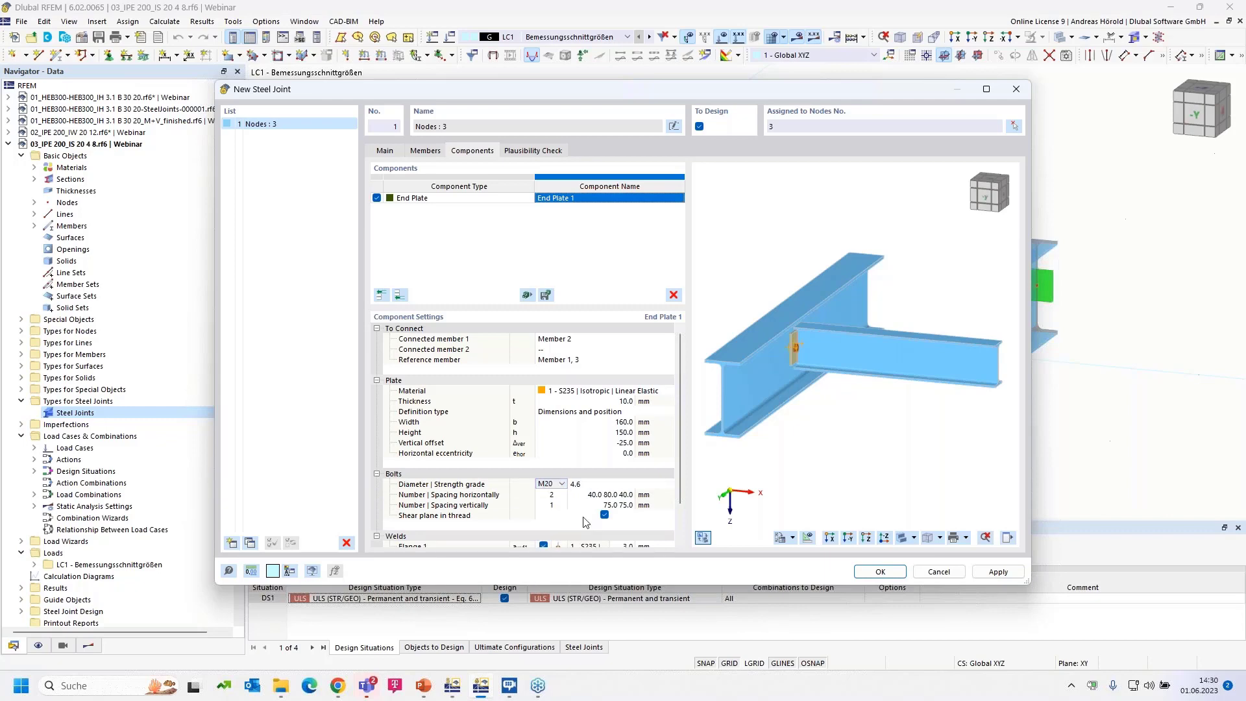
{"action": "left_click", "coordinate": [599, 487]}
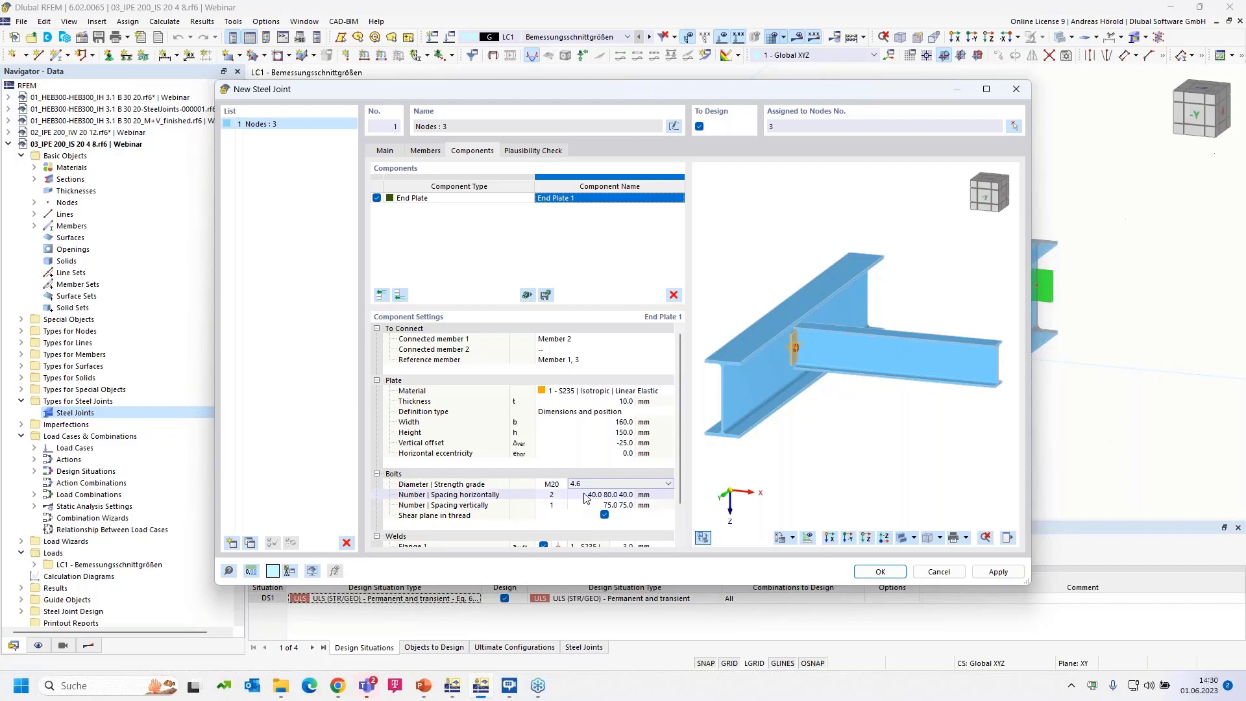
{"action": "left_click", "coordinate": [586, 497]}
- Set the number of bolts in the vertical direction to 2 and inspect the plate's bolt layout
{"action": "left_click", "coordinate": [562, 505]}
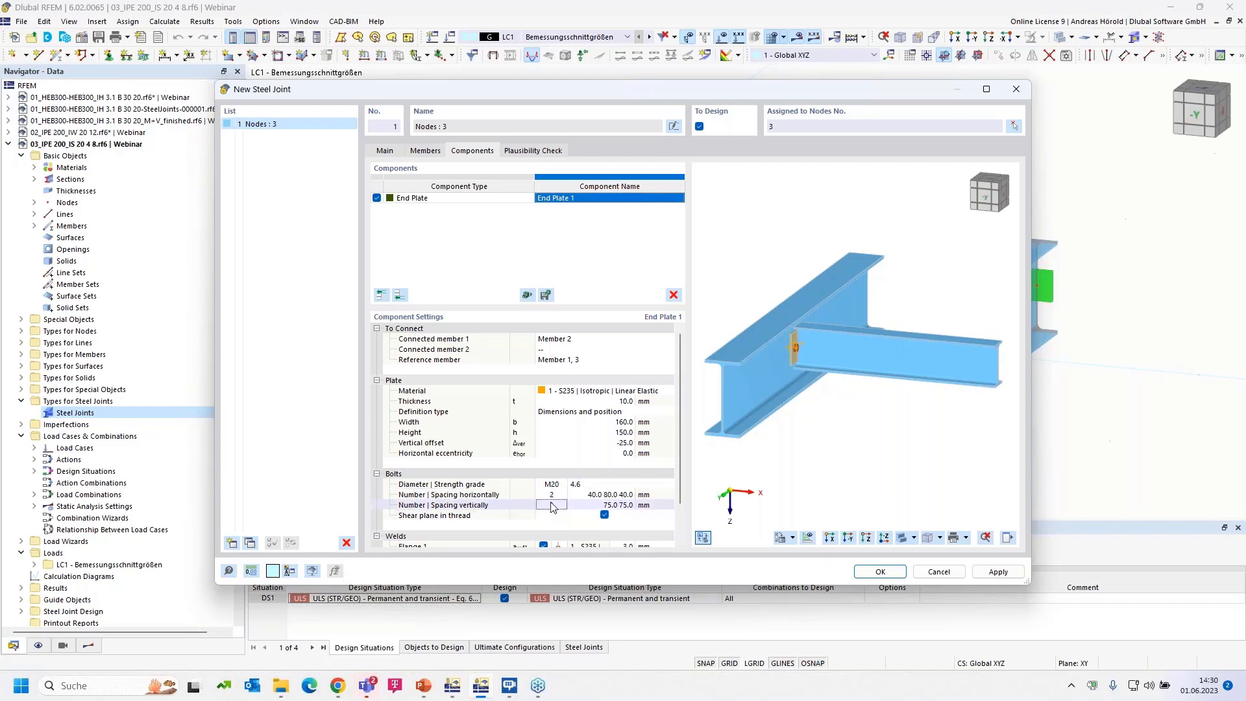
{"action": "type", "text": "2"}
{"action": "key", "text": "Return"}
{"action": "scroll", "coordinate": [828, 341], "scroll_direction": "up", "scroll_amount": 6}
{"action": "middle_click_drag", "start_coordinate": [810, 390], "coordinate": [876, 376], "text": "ctrl"}
{"action": "scroll", "coordinate": [787, 383], "scroll_direction": "up", "scroll_amount": 2}
{"action": "scroll", "coordinate": [876, 377], "scroll_direction": "down", "scroll_amount": 1}
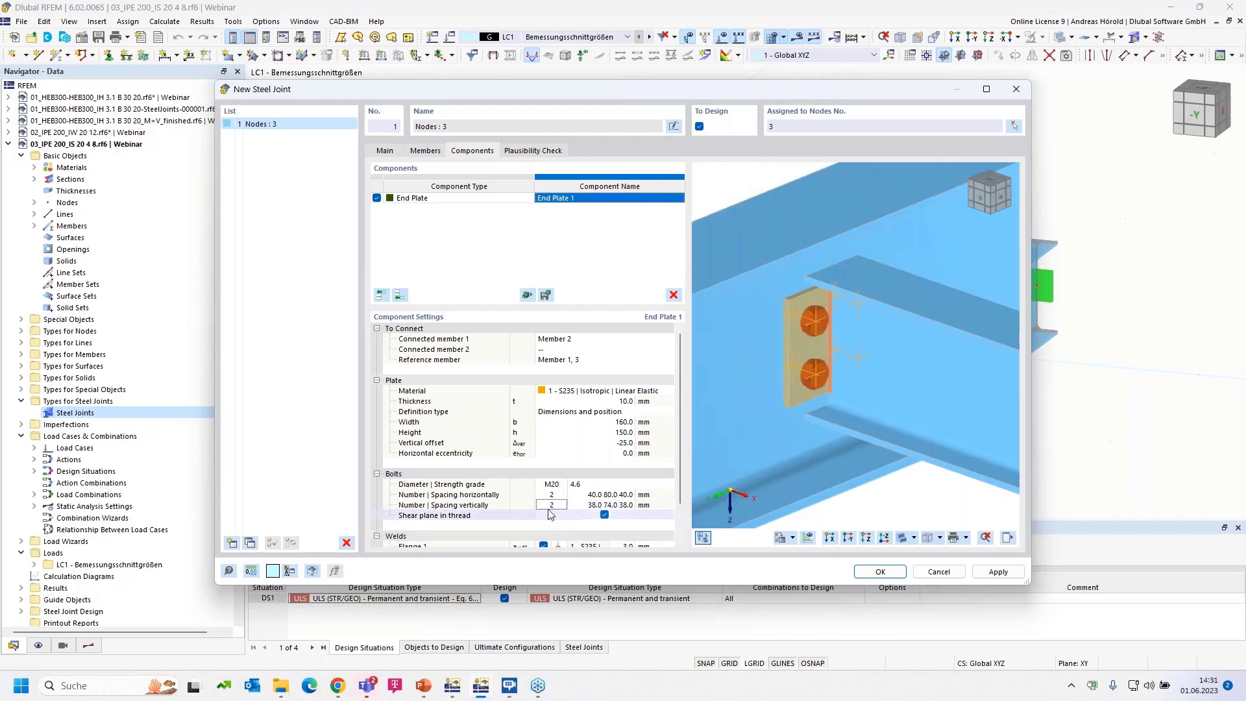
- Set the vertical bolt spacing to 40 70 40 mm and turn off the shear plane in thread option
{"action": "left_click", "coordinate": [592, 508]}
{"action": "left_click", "coordinate": [592, 507]}
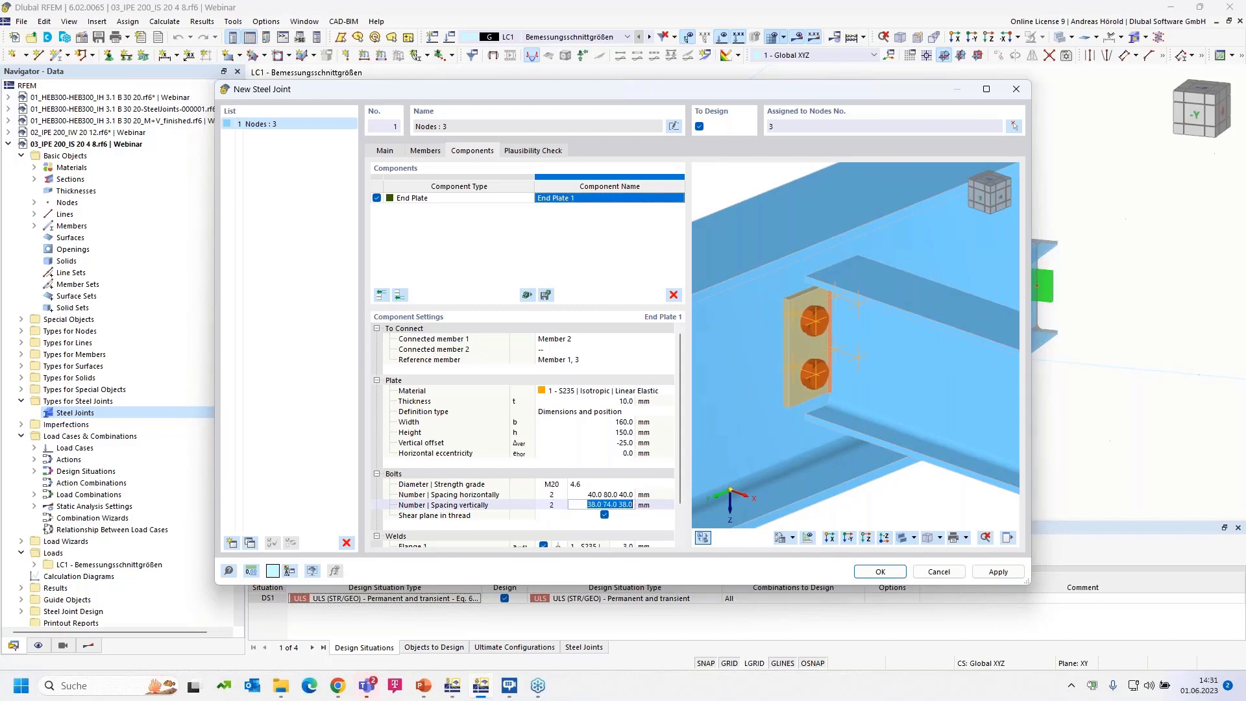
{"action": "type", "text": "40 70"}
{"action": "key", "text": "Return"}
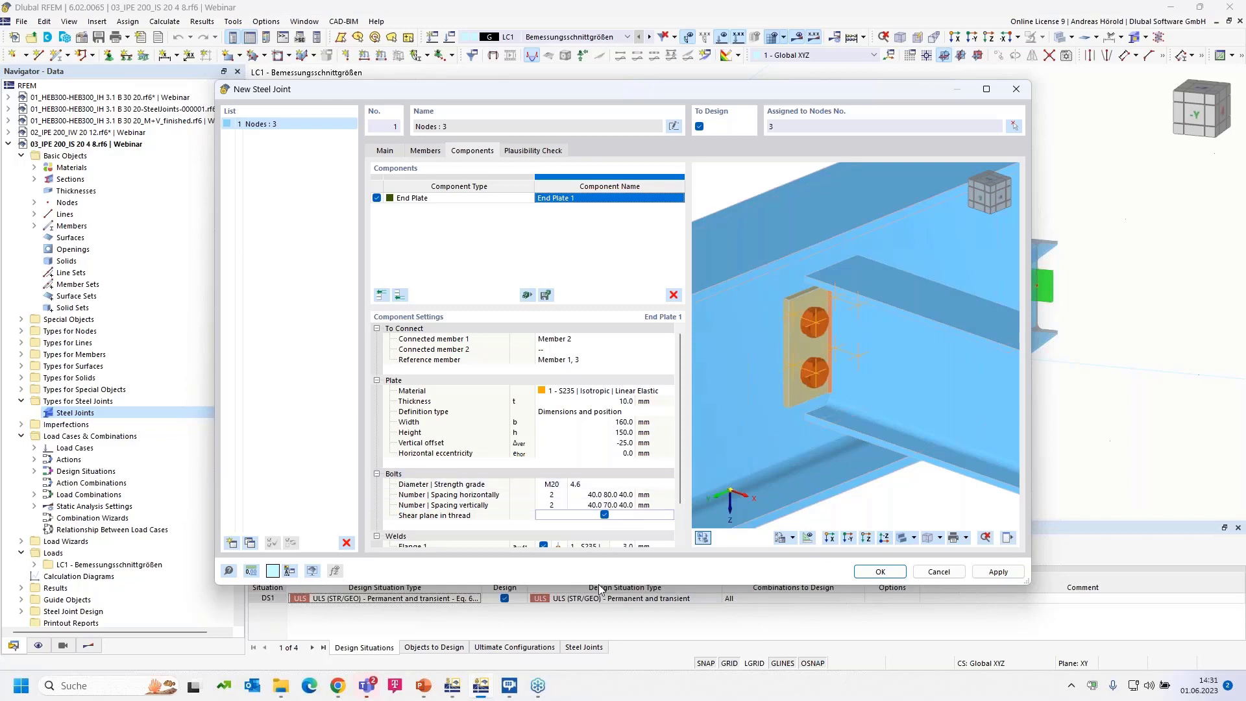
{"action": "left_click_drag", "start_coordinate": [598, 586], "coordinate": [598, 642]}
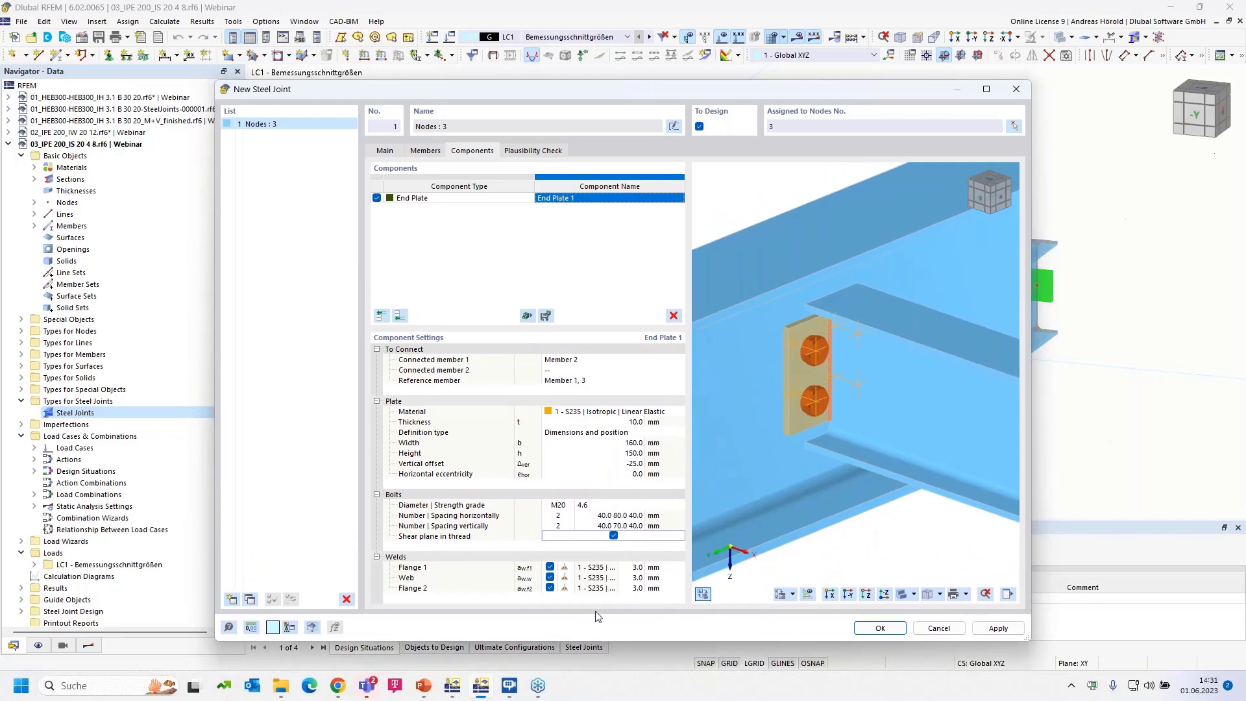
{"action": "left_click", "coordinate": [613, 536]}
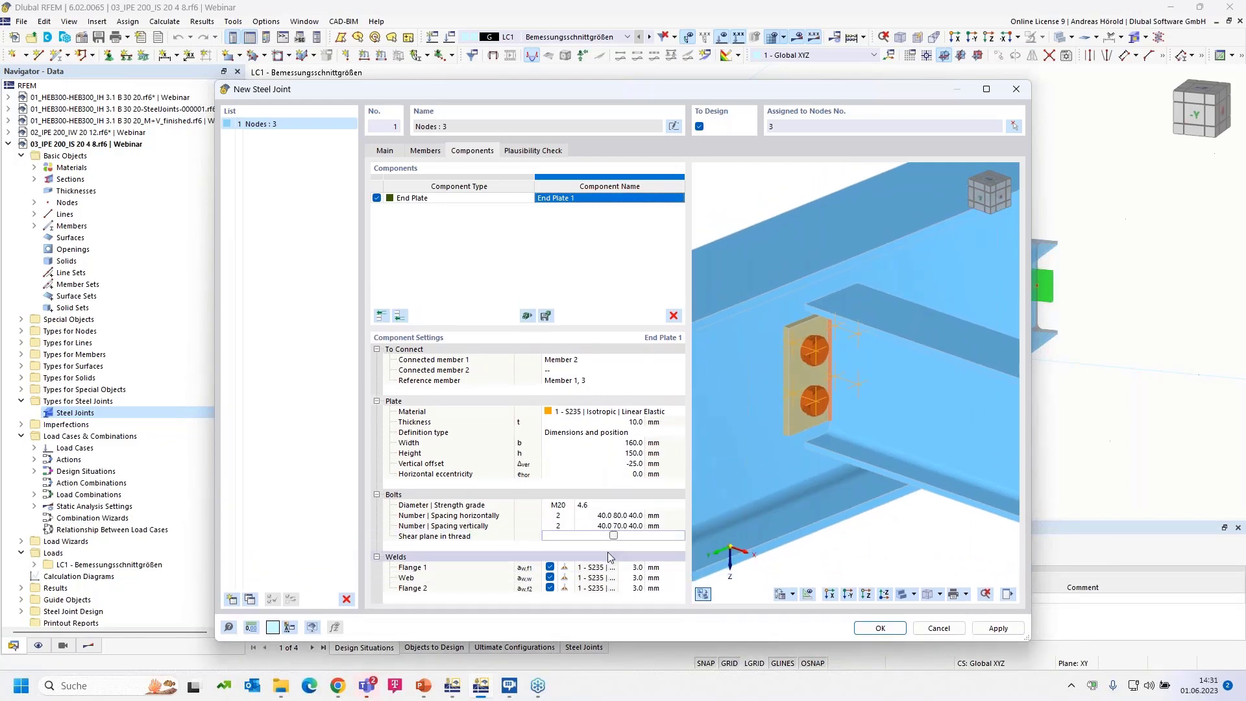
- Deactivate the end plate's welds on flange 1 and flange 2, leaving only the web weld active
{"action": "scroll", "coordinate": [836, 389], "scroll_direction": "up", "scroll_amount": 5}
{"action": "middle_click_drag", "start_coordinate": [849, 442], "coordinate": [877, 421], "text": "ctrl"}
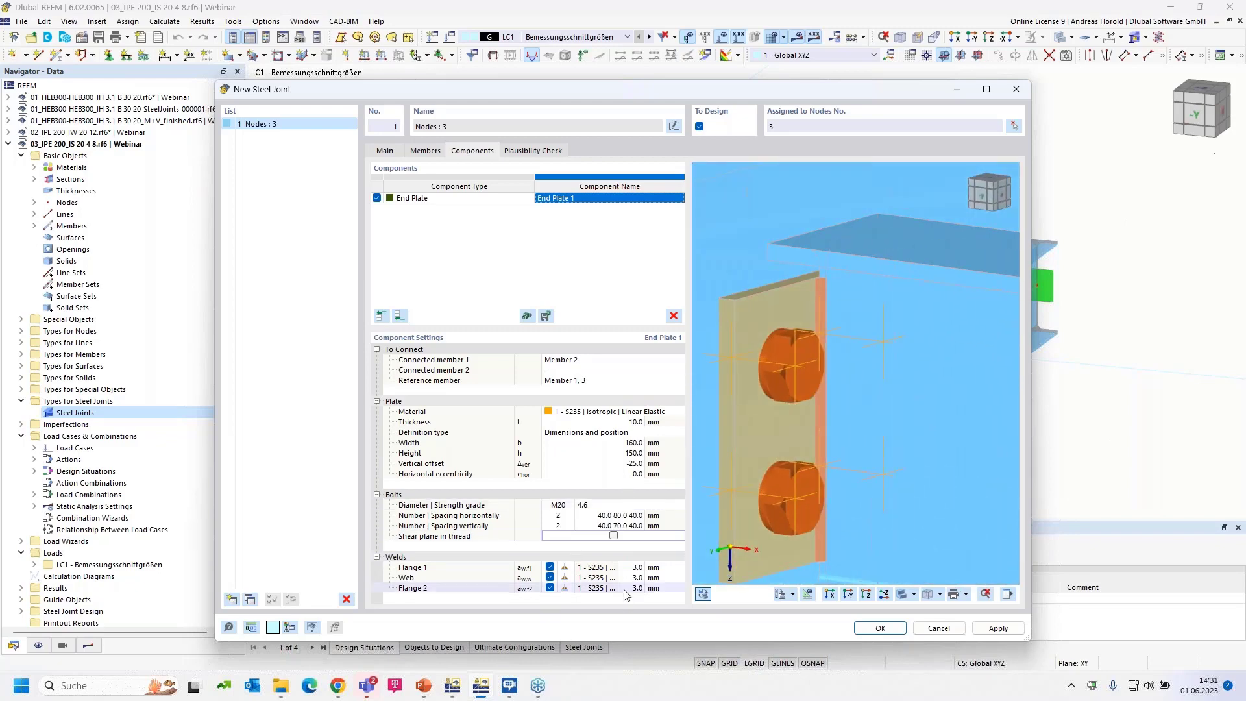
{"action": "left_click", "coordinate": [627, 567]}
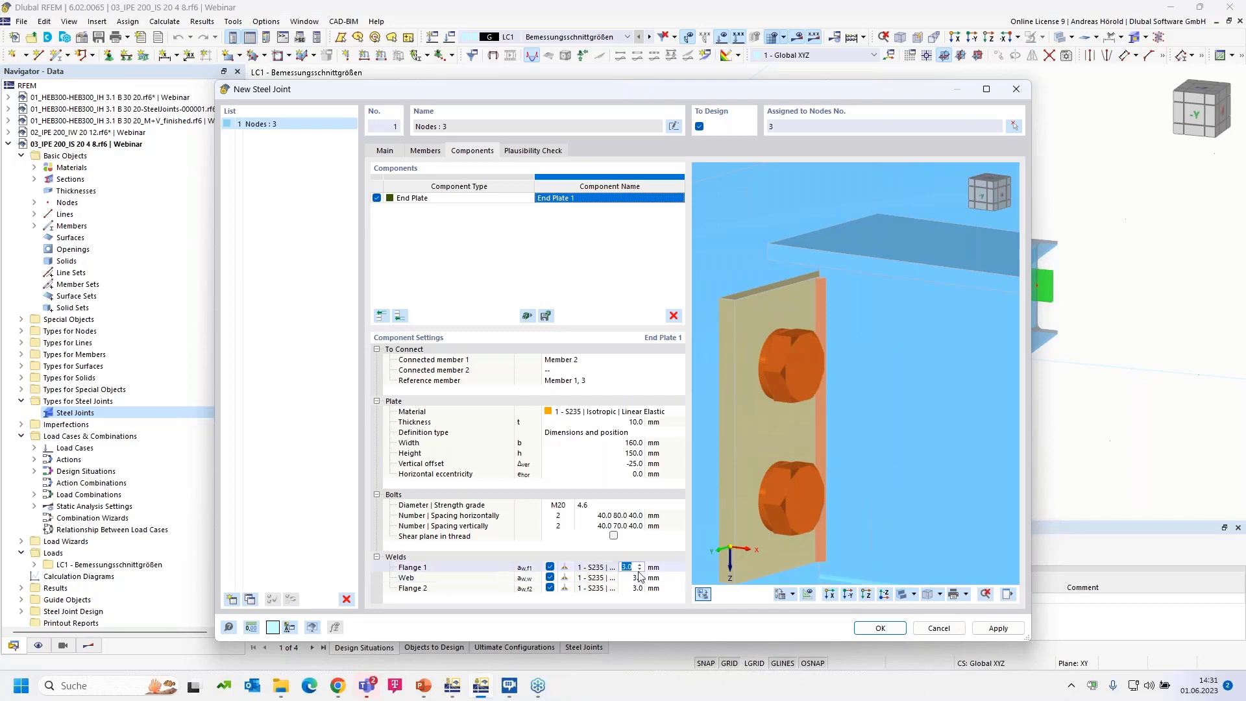
{"action": "left_click", "coordinate": [550, 567]}
{"action": "left_click", "coordinate": [550, 588]}
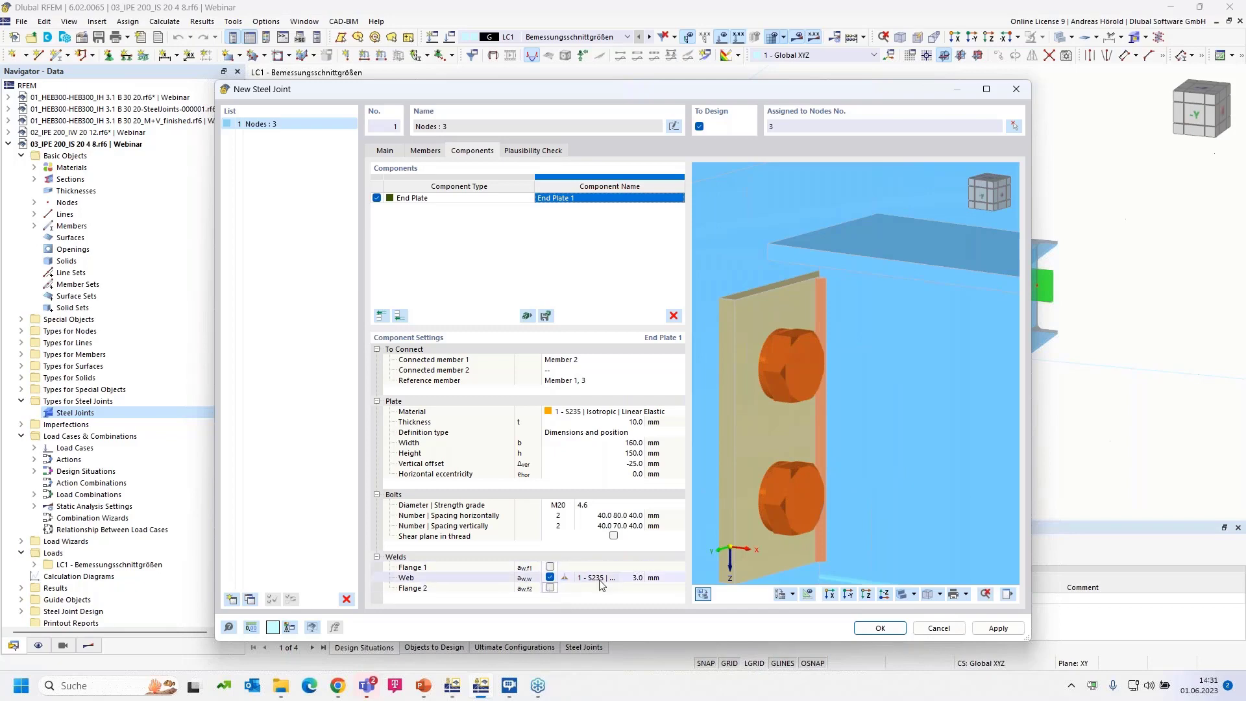
{"action": "left_click", "coordinate": [639, 578]}
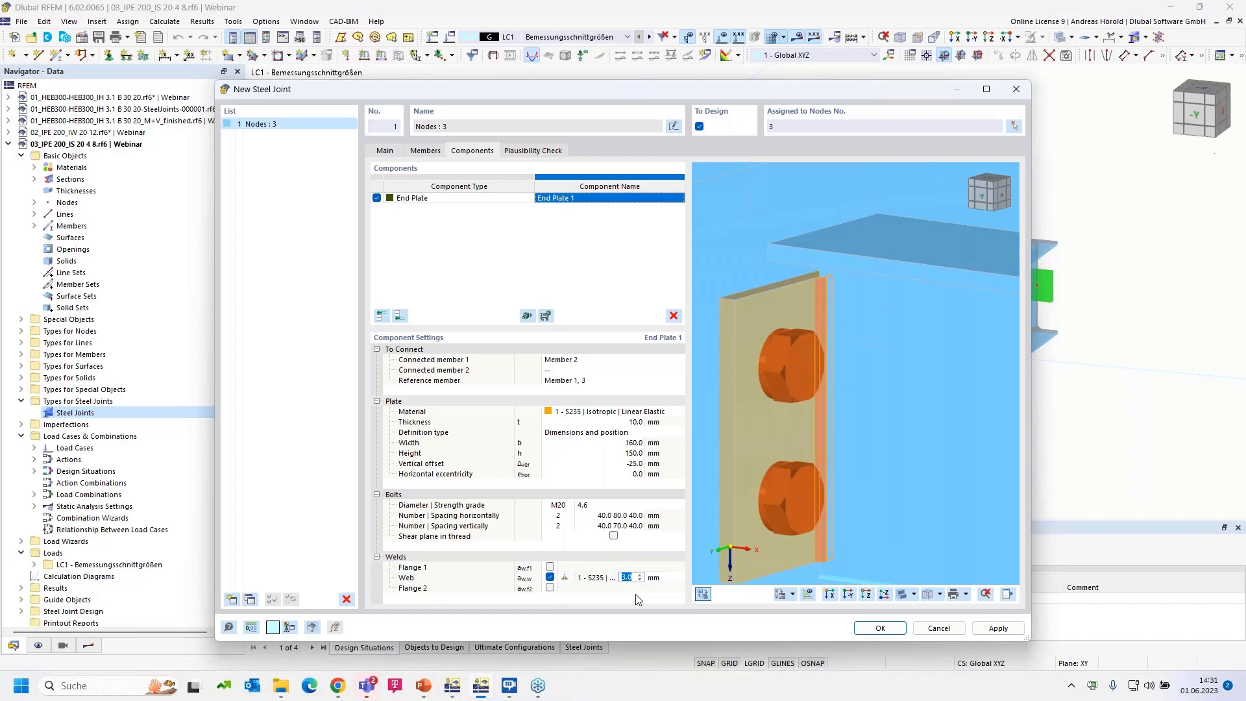
{"action": "left_click", "coordinate": [620, 558]}
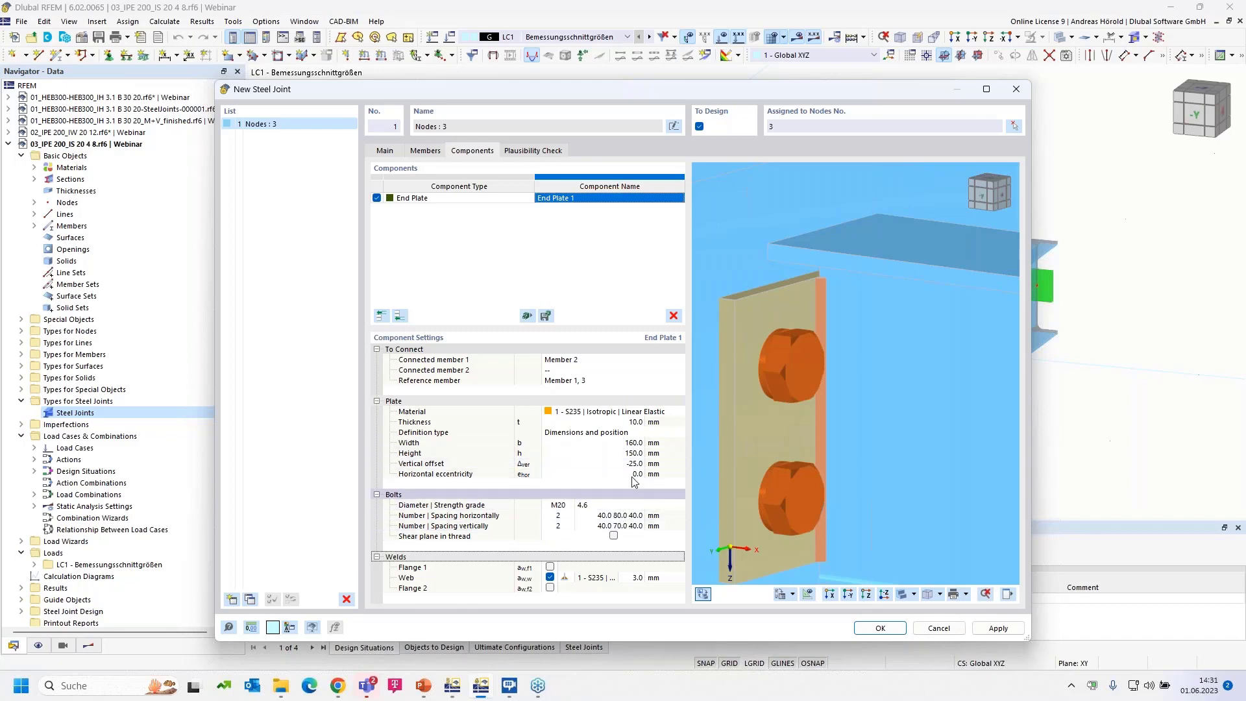
- Run the plausibility check on the joint at node 3, accept the joint and calculate the steel joint design
{"action": "left_click", "coordinate": [538, 154]}
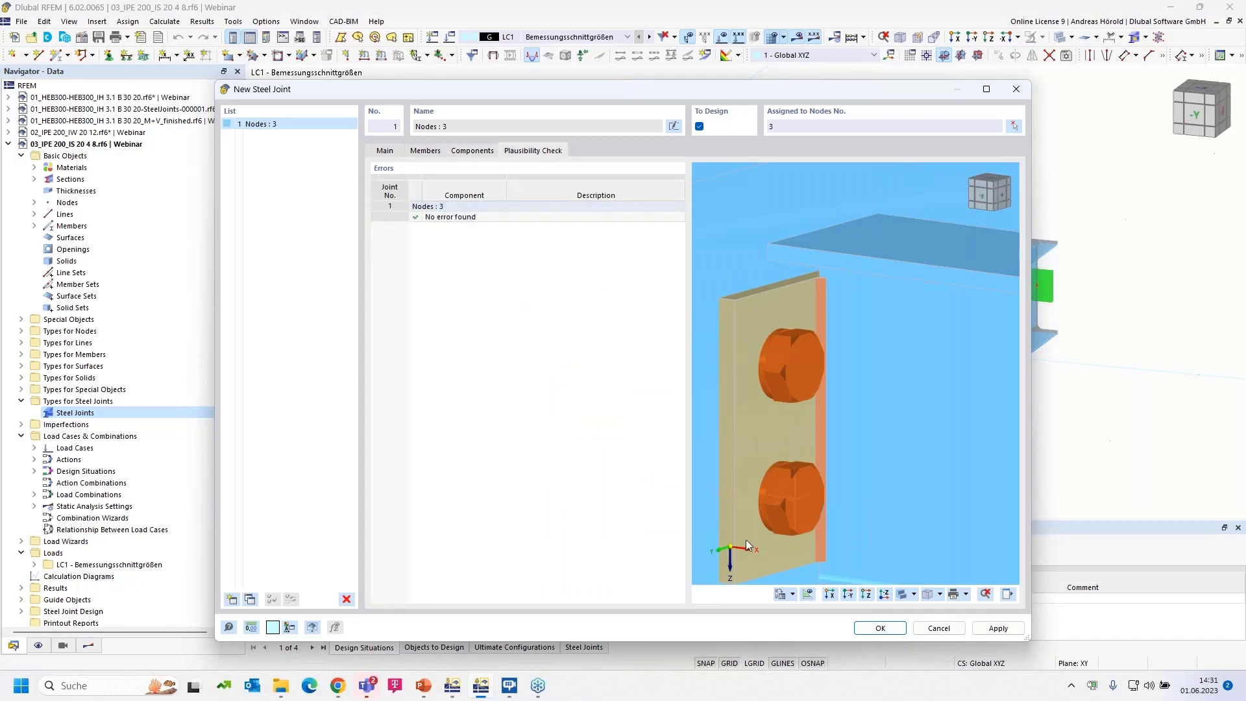
{"action": "left_click", "coordinate": [880, 629]}
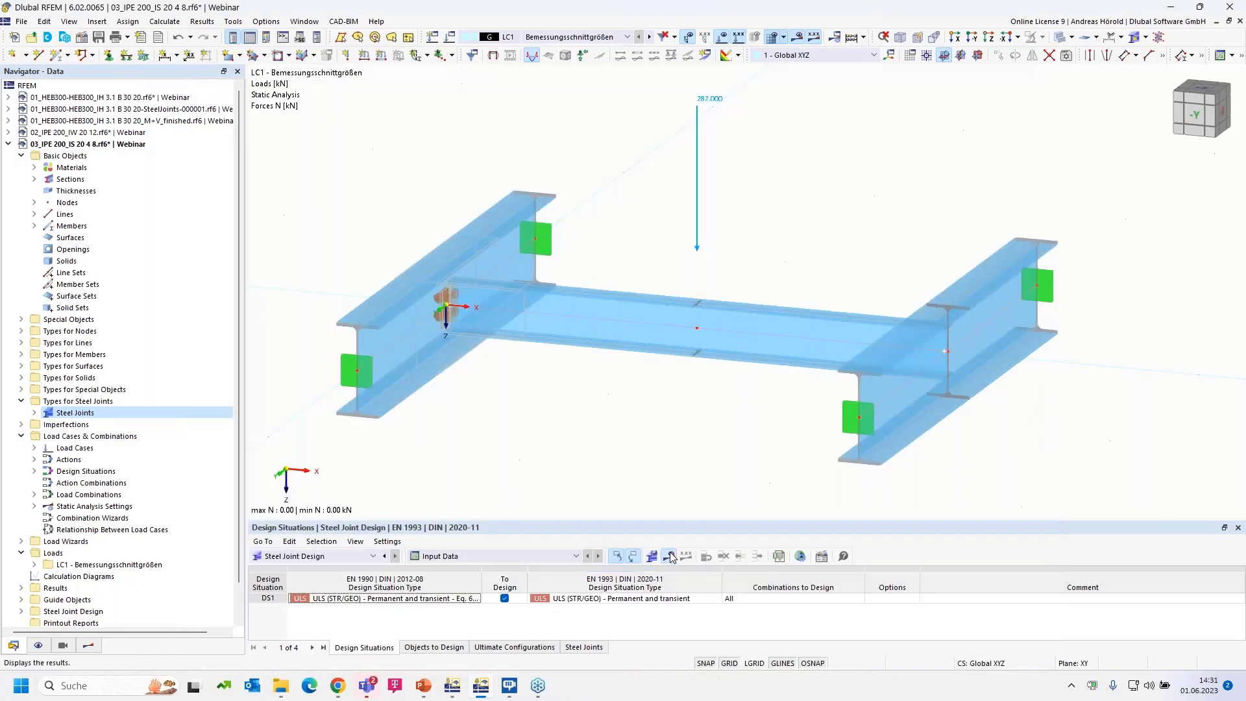
{"action": "left_click", "coordinate": [669, 557]}
{"action": "left_click", "coordinate": [671, 397]}
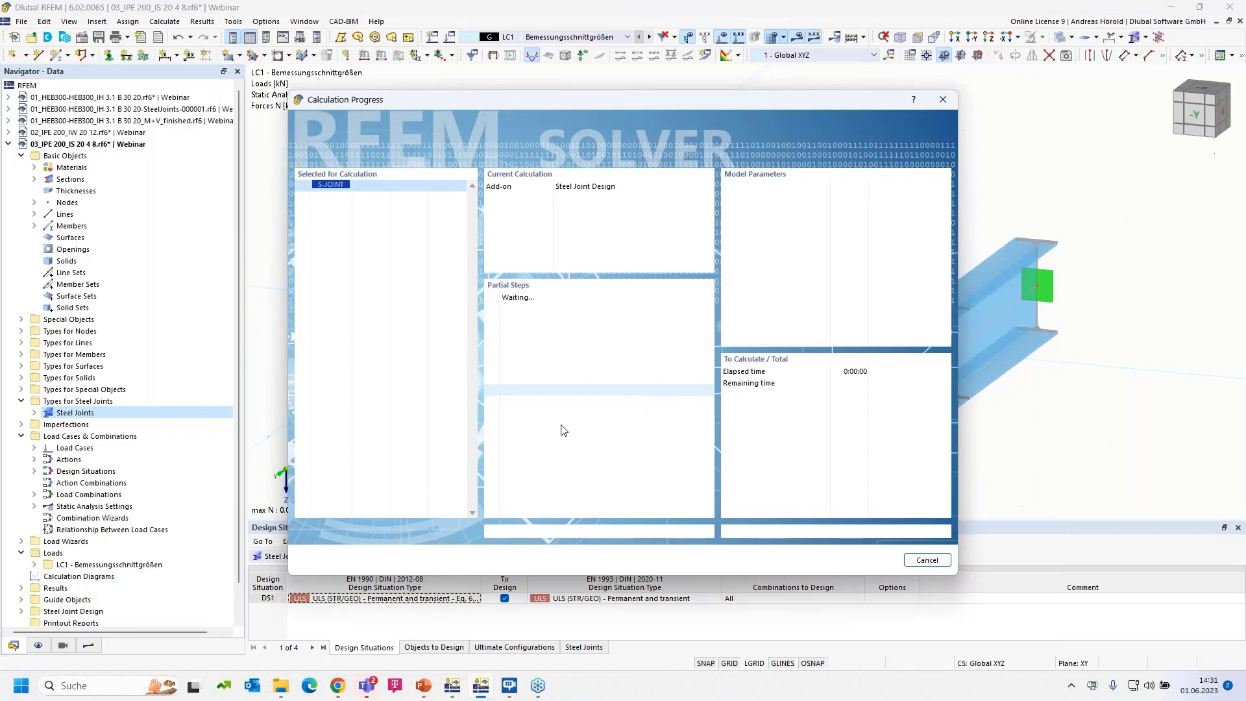
- Switch to the PowerPoint slide show, advance to the Pinned Connection IS 20 4 8 comparison slide, and return to RFEM
{"action": "mouse_move", "coordinate": [425, 688]}
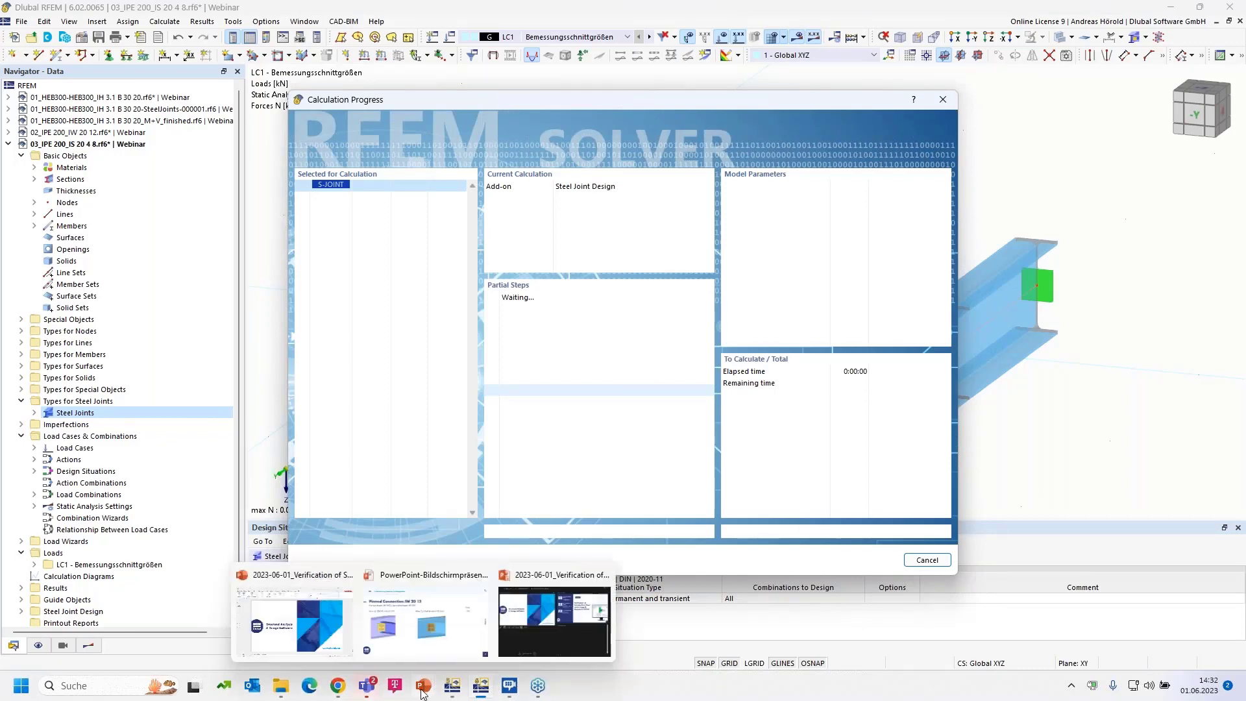
{"action": "left_click", "coordinate": [421, 626]}
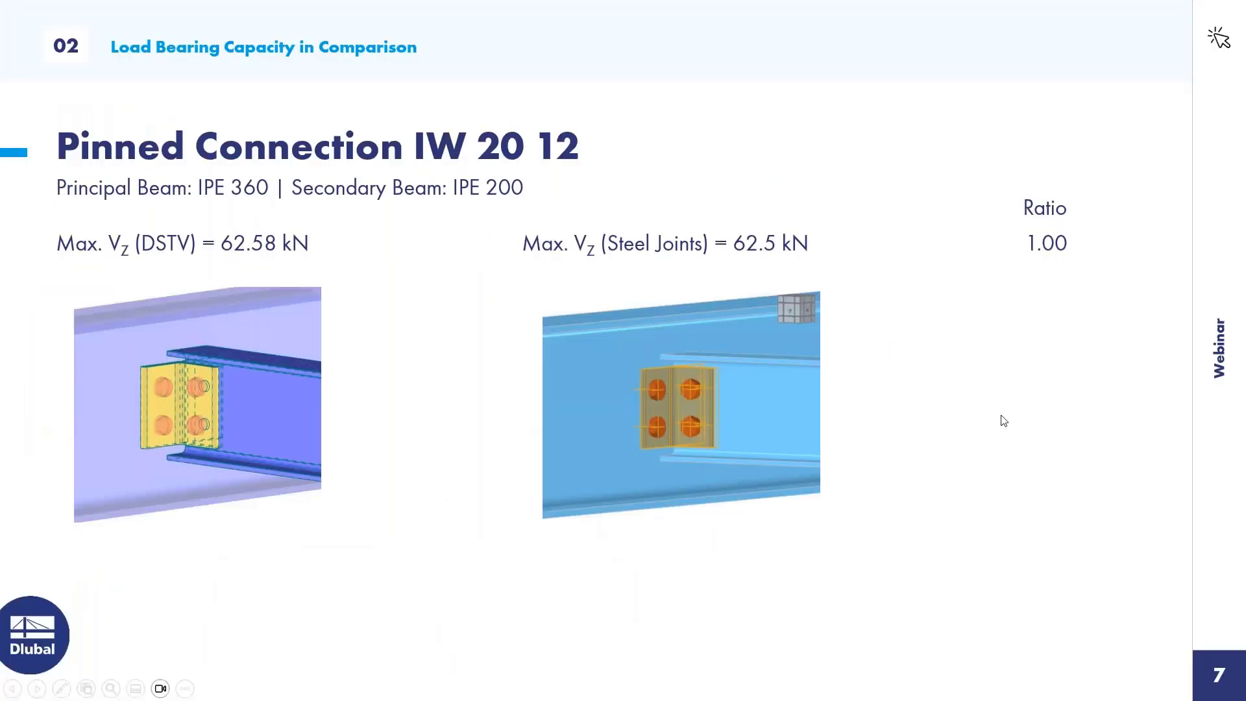
{"action": "left_click", "coordinate": [1056, 434]}
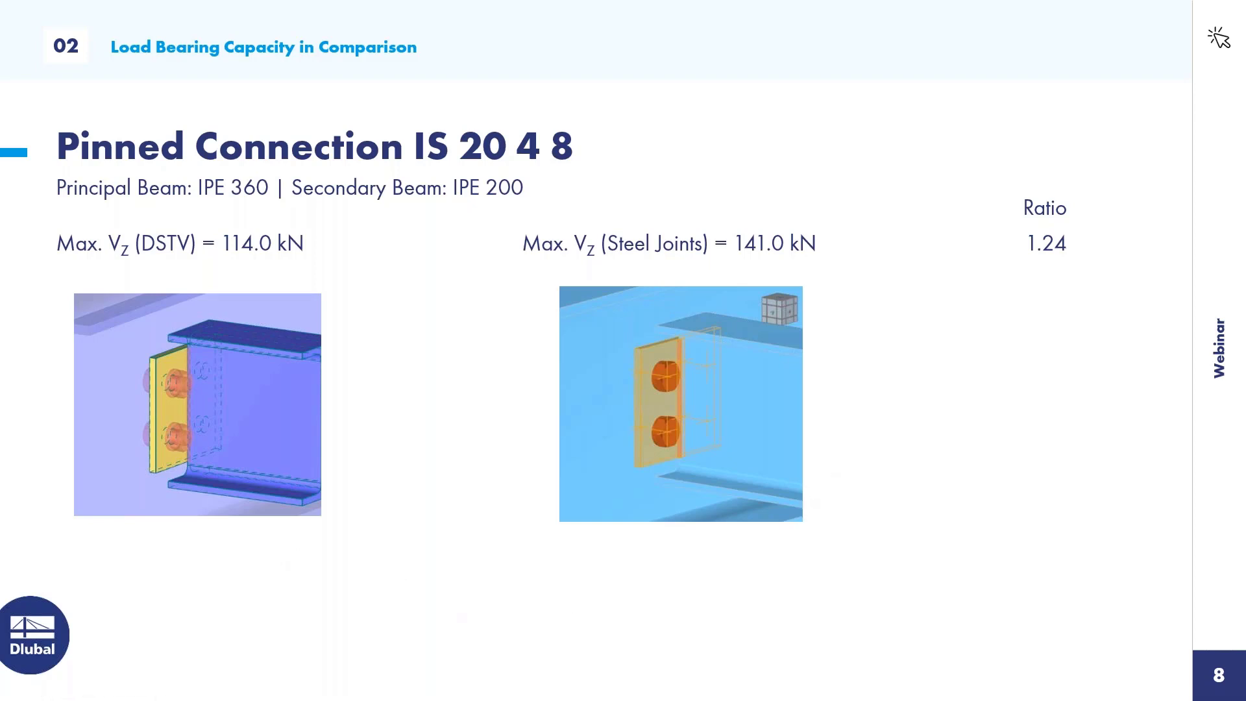
{"action": "key", "text": "alt+Tab"}
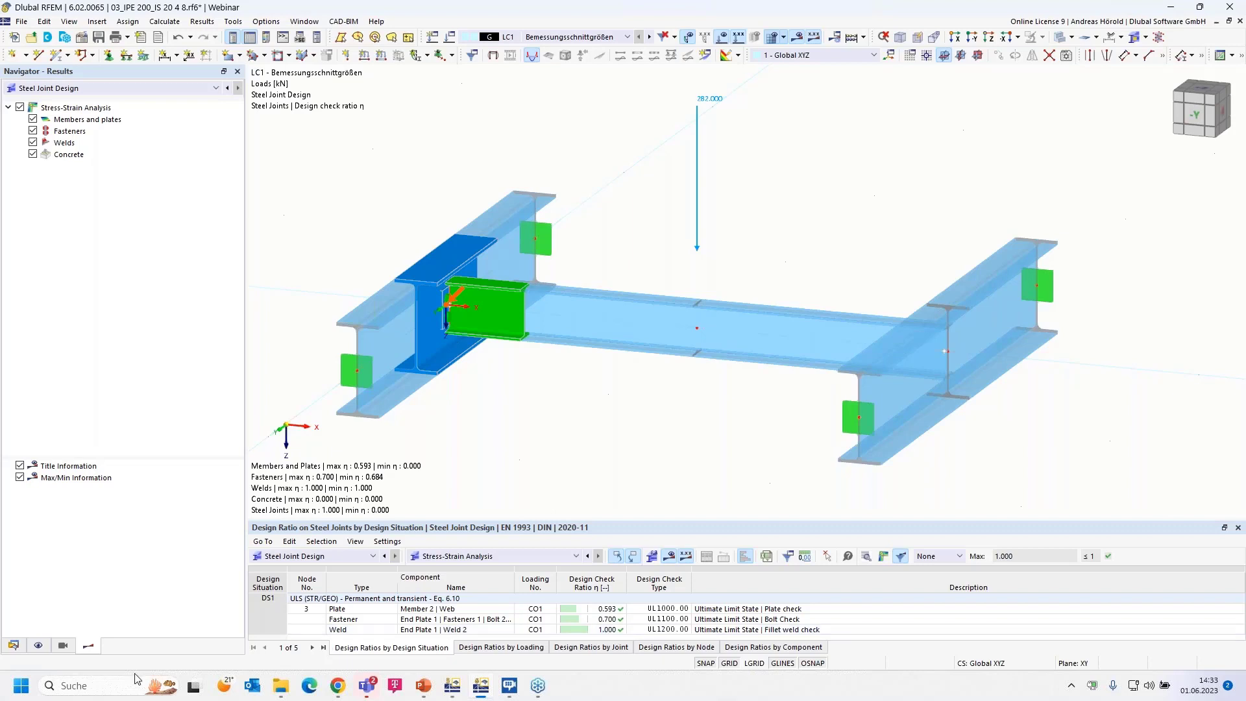
- Collapse the IS 20 4 8 model in the model data tree and activate the model 04_IPE 200_IW 20 21, IK.rf6
{"action": "left_click", "coordinate": [13, 645]}
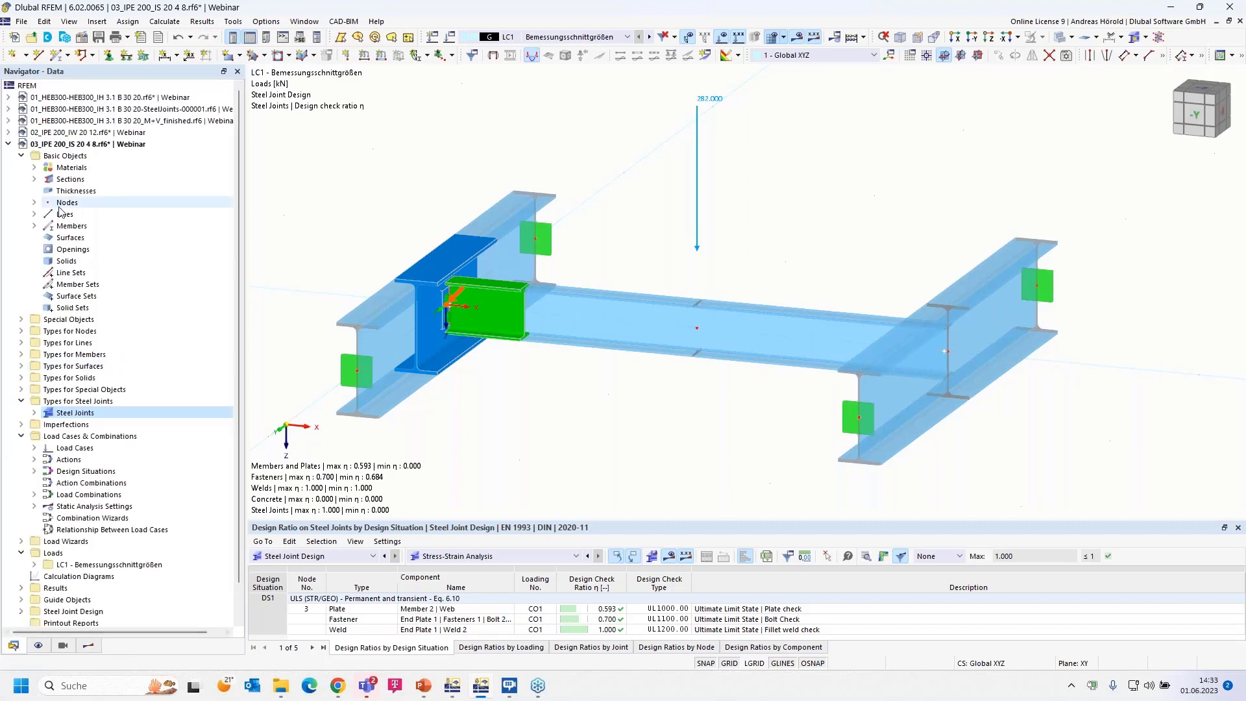
{"action": "left_click", "coordinate": [9, 144]}
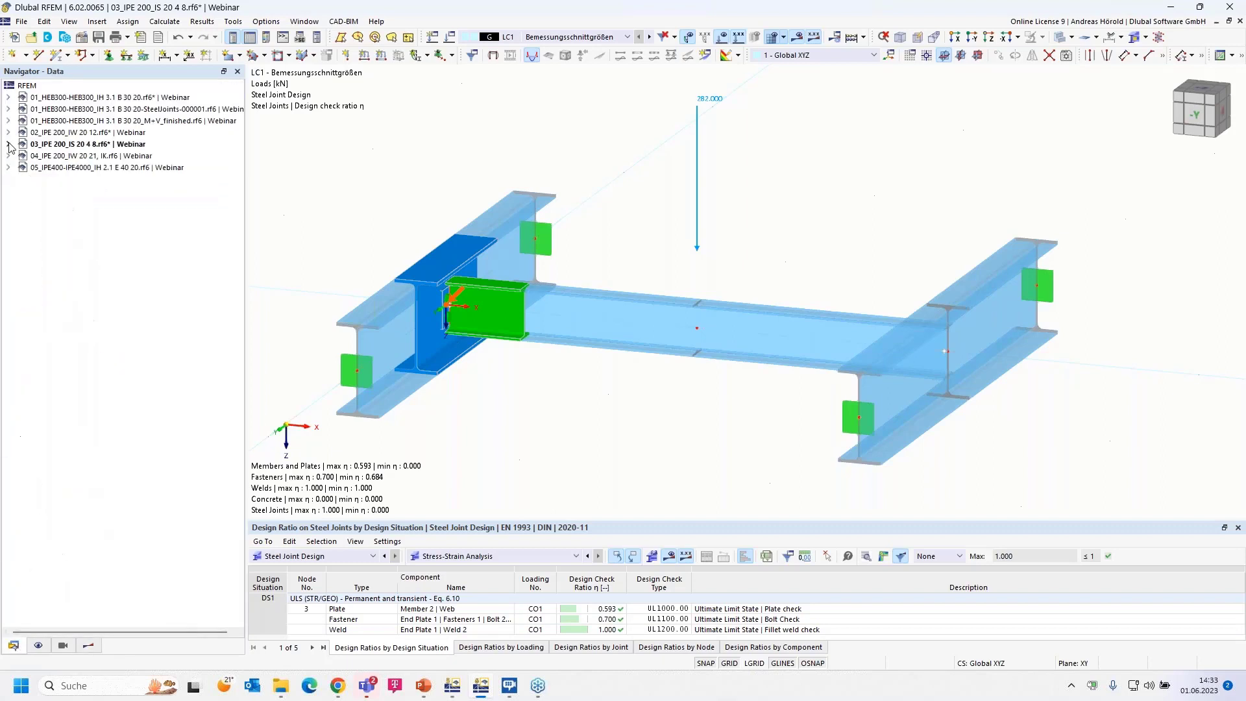
{"action": "left_click", "coordinate": [82, 161]}
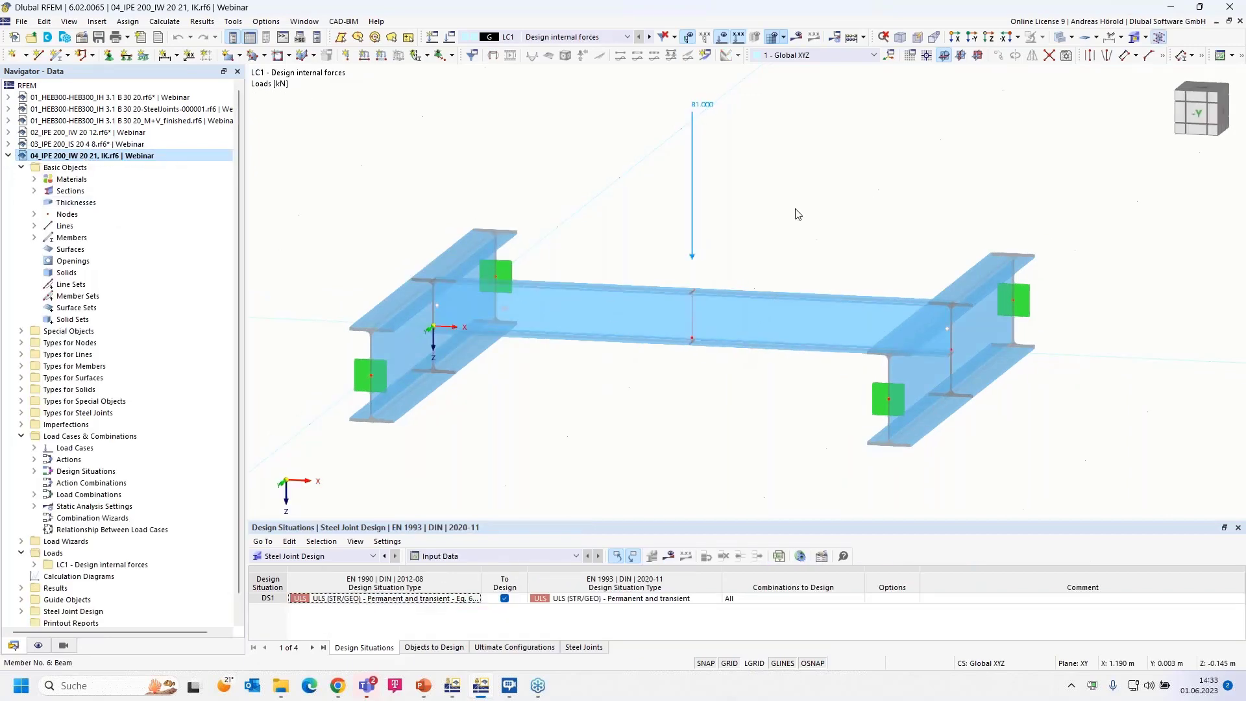
- Examine from the side and in 3D how the secondary IPE 200 beam meets the primary beam in the IW 20 21 model
{"action": "middle_click_drag", "start_coordinate": [577, 416], "coordinate": [609, 384], "text": "ctrl"}
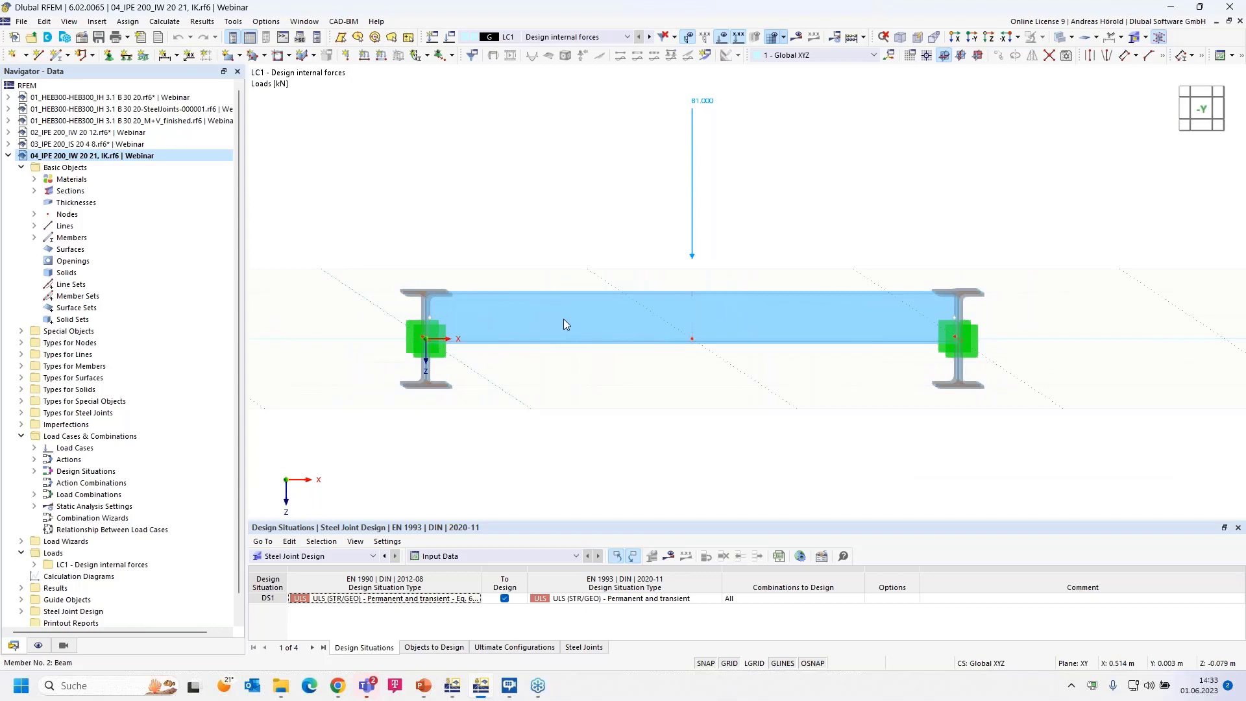
{"action": "scroll", "coordinate": [564, 318], "scroll_direction": "up", "scroll_amount": 5}
{"action": "scroll", "coordinate": [687, 353], "scroll_direction": "down", "scroll_amount": 3}
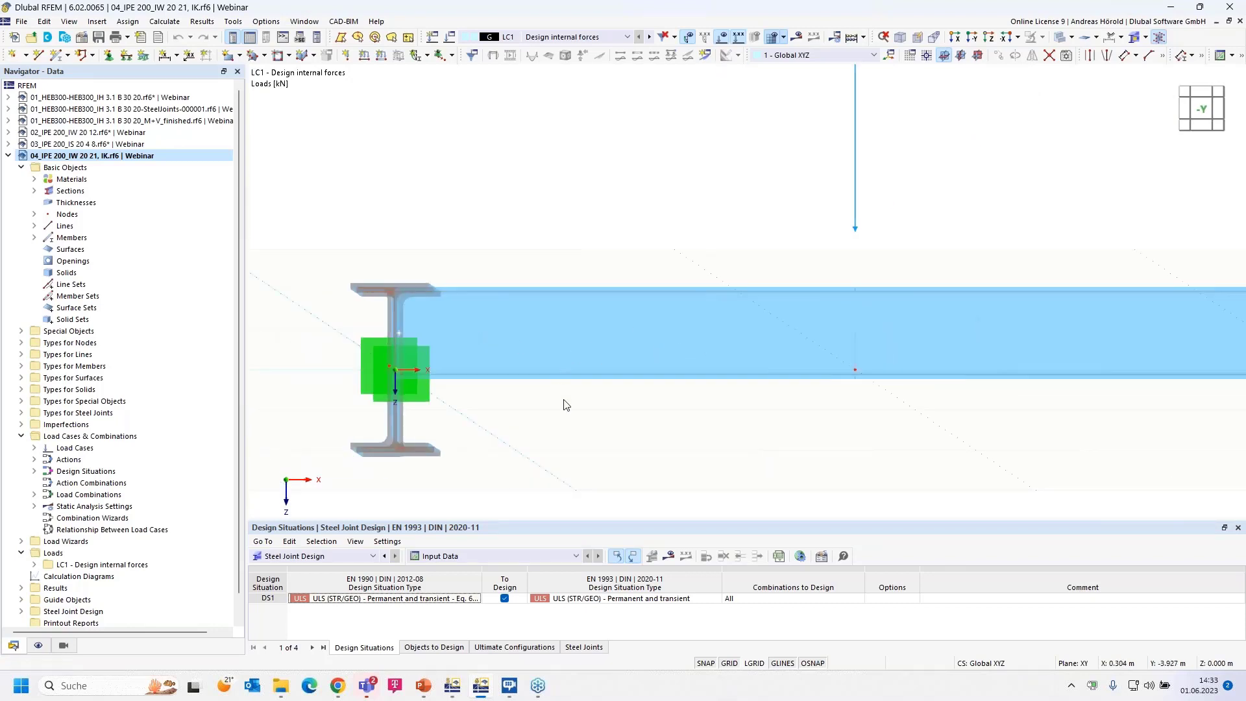
{"action": "middle_click_drag", "start_coordinate": [539, 429], "coordinate": [542, 431], "text": "ctrl"}
{"action": "right_click", "coordinate": [541, 430]}
{"action": "left_click", "coordinate": [471, 241]}
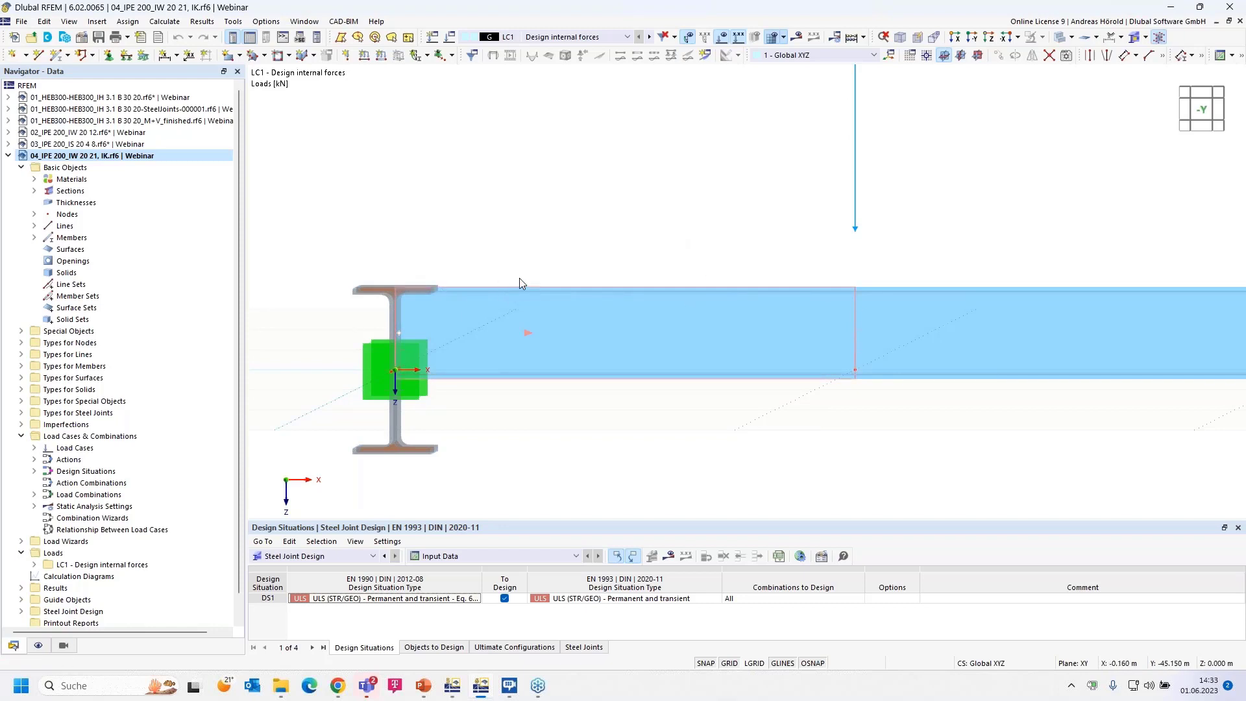
{"action": "middle_click_drag", "start_coordinate": [816, 430], "coordinate": [770, 443], "text": "ctrl"}
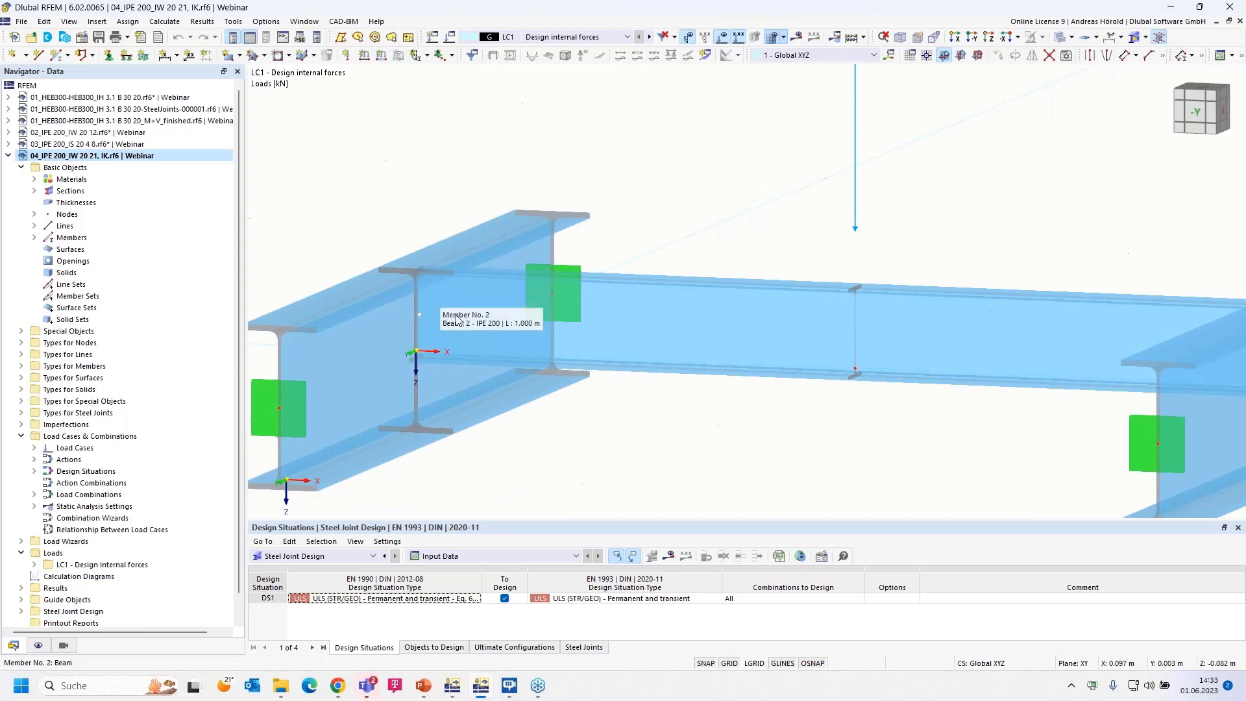
{"action": "scroll", "coordinate": [456, 319], "scroll_direction": "up", "scroll_amount": 2}
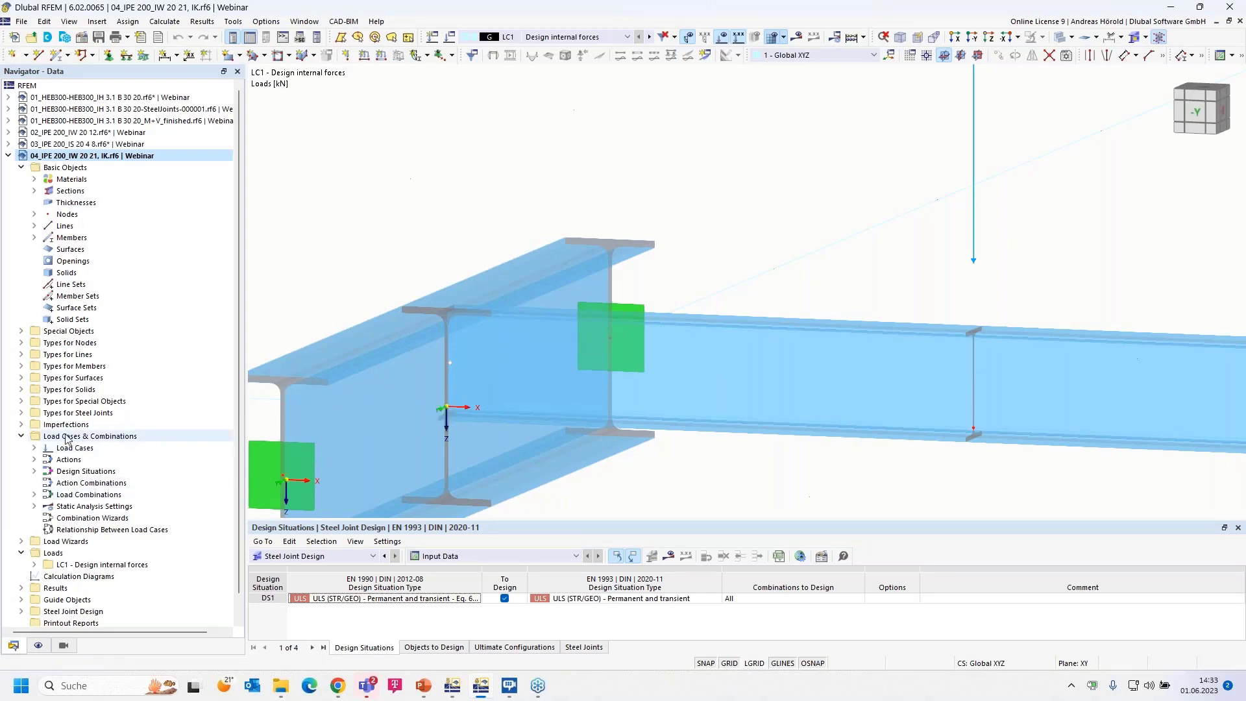
- Create a new steel joint in the IW 20 21 model and assign it to node 3
{"action": "left_click", "coordinate": [21, 413]}
{"action": "left_click", "coordinate": [22, 413]}
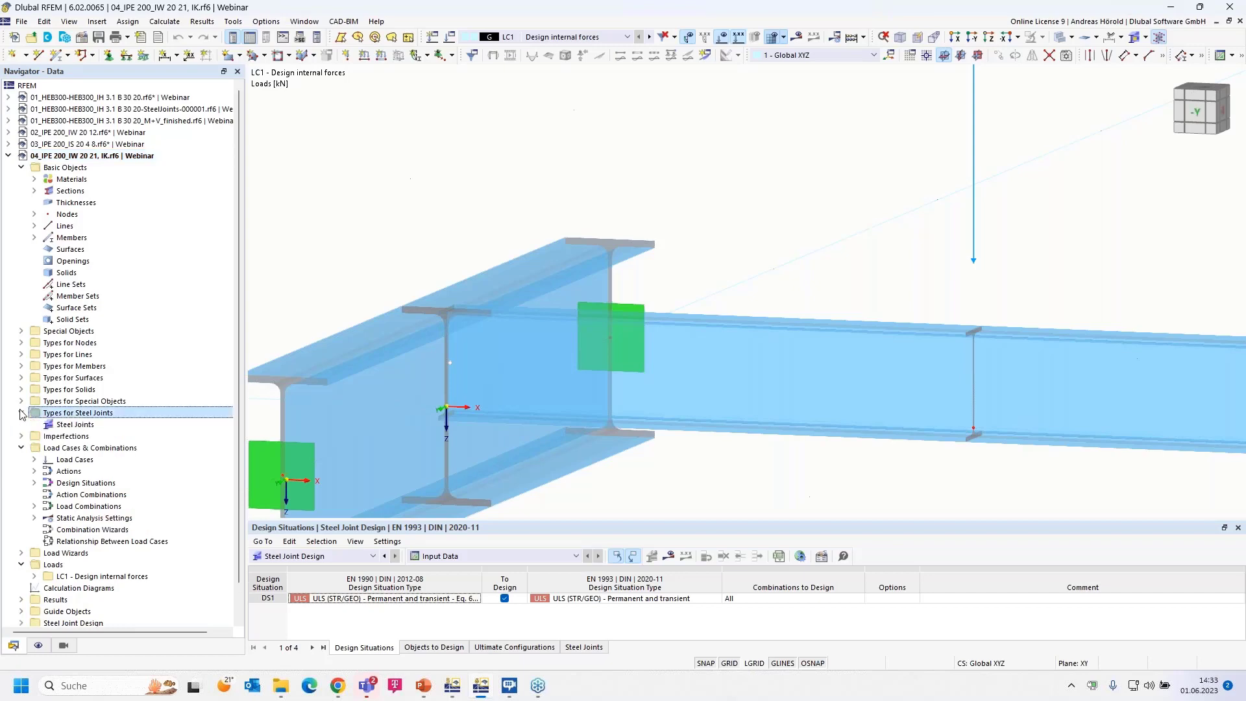
{"action": "left_click", "coordinate": [73, 425]}
{"action": "double_click", "coordinate": [73, 425]}
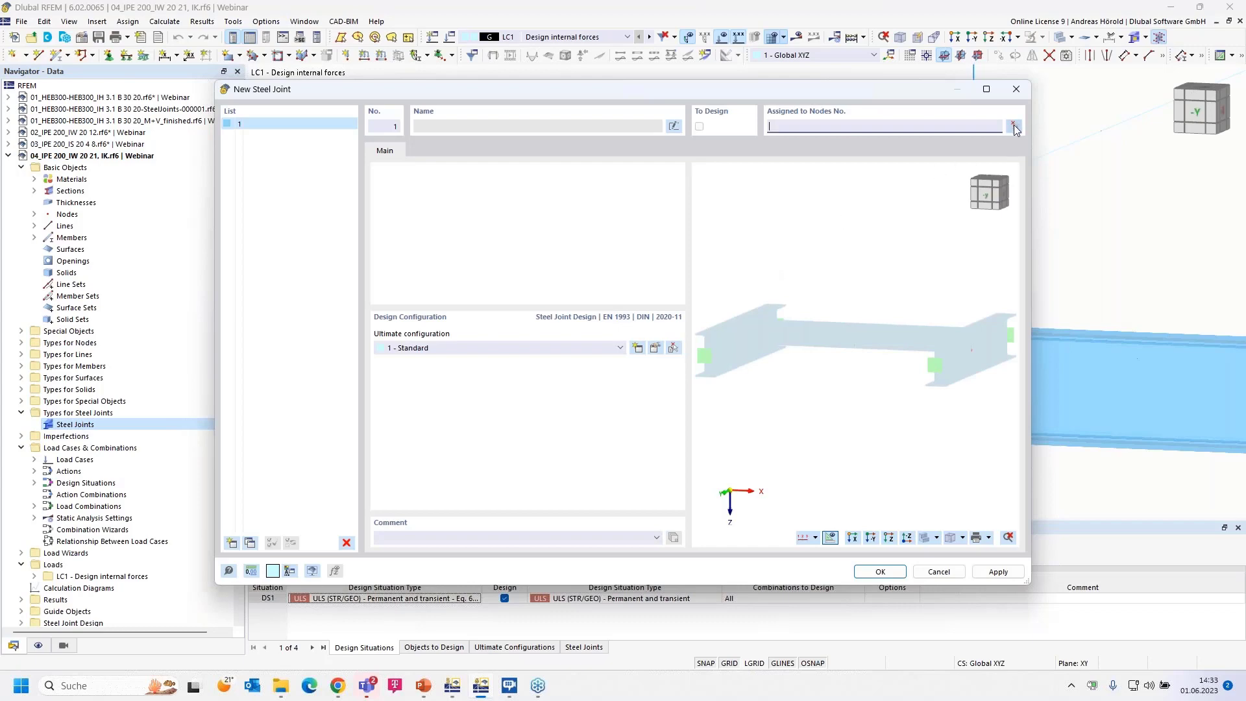
{"action": "left_click", "coordinate": [1015, 127]}
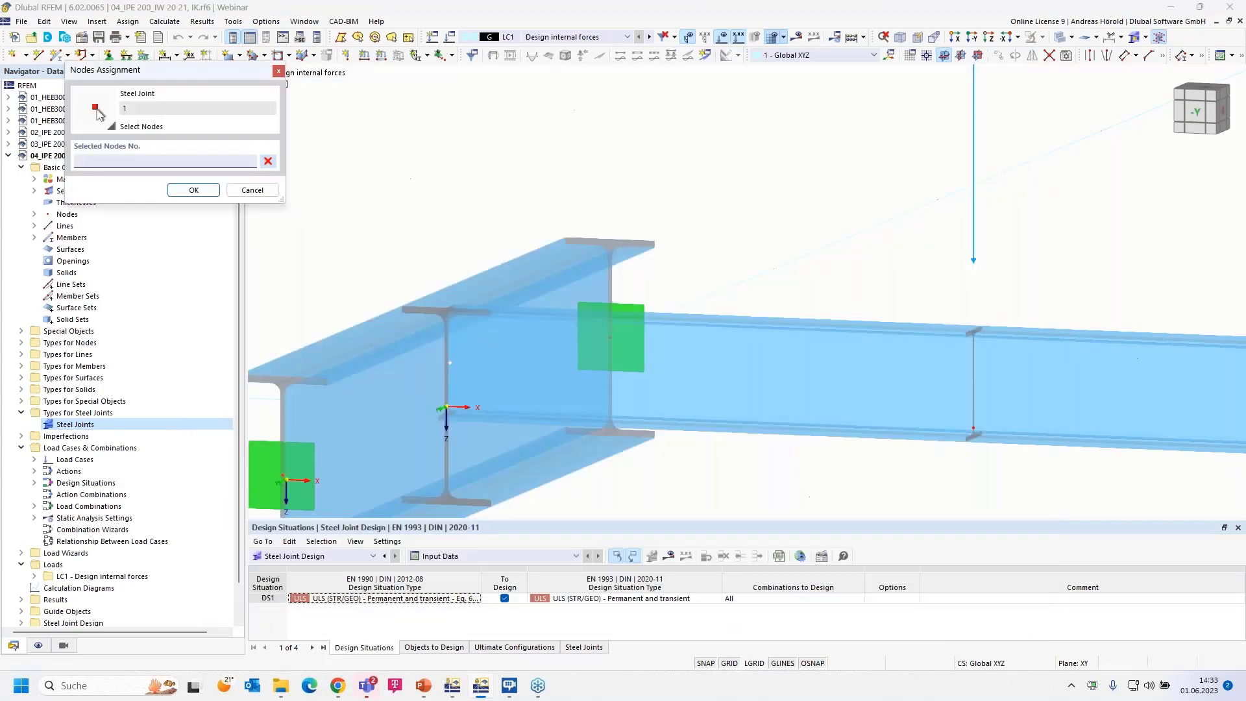
{"action": "left_click", "coordinate": [447, 408]}
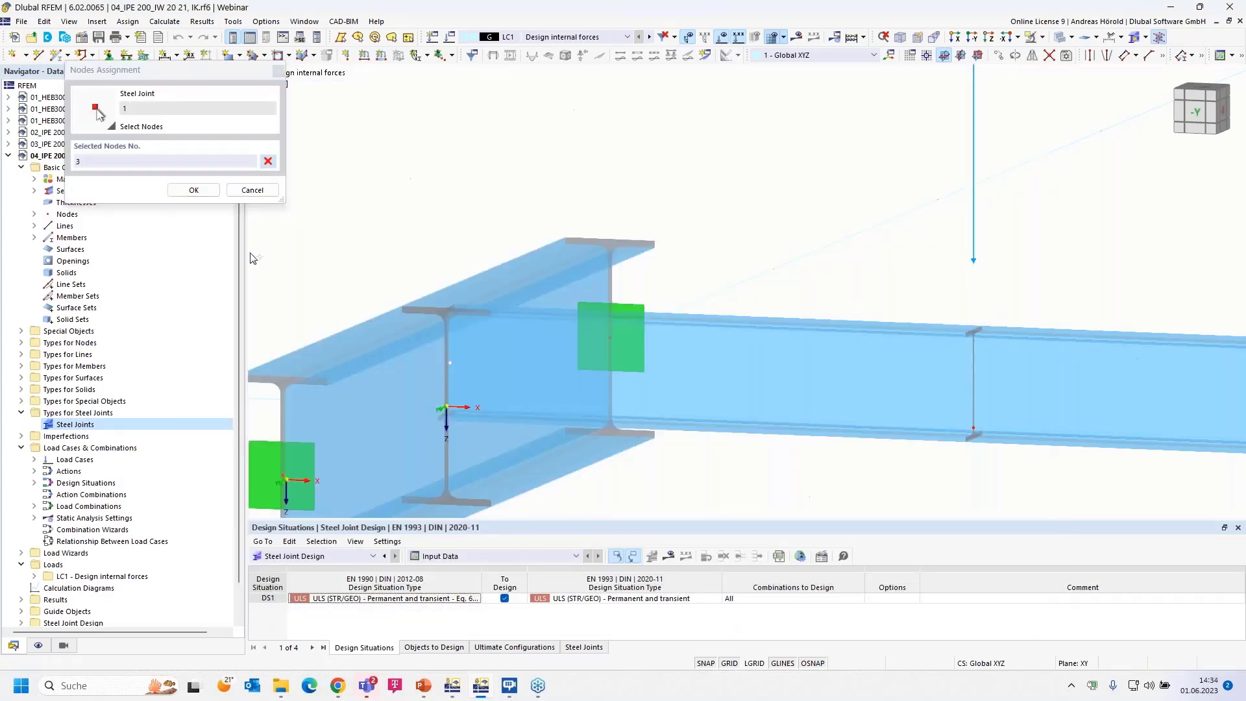
{"action": "left_click", "coordinate": [193, 190]}
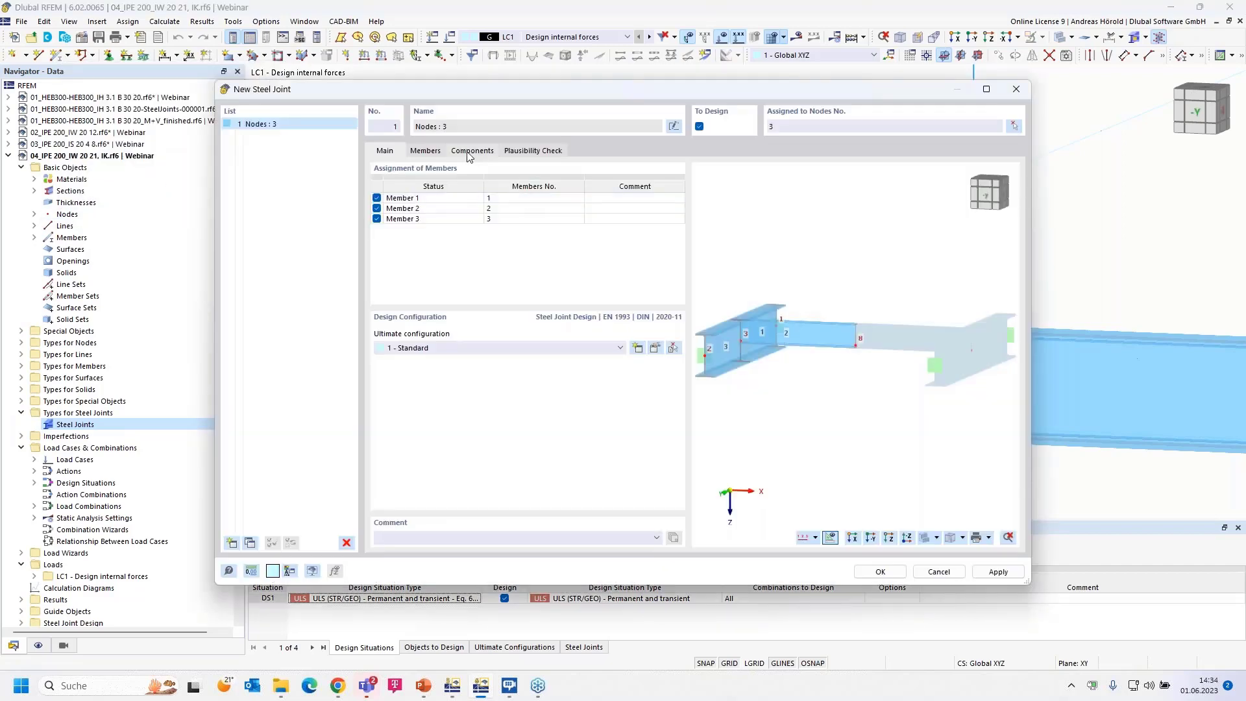
- Set Member 1 of the new joint, the IPE 360 primary beam, to the Continuous type
{"action": "left_click", "coordinate": [428, 152]}
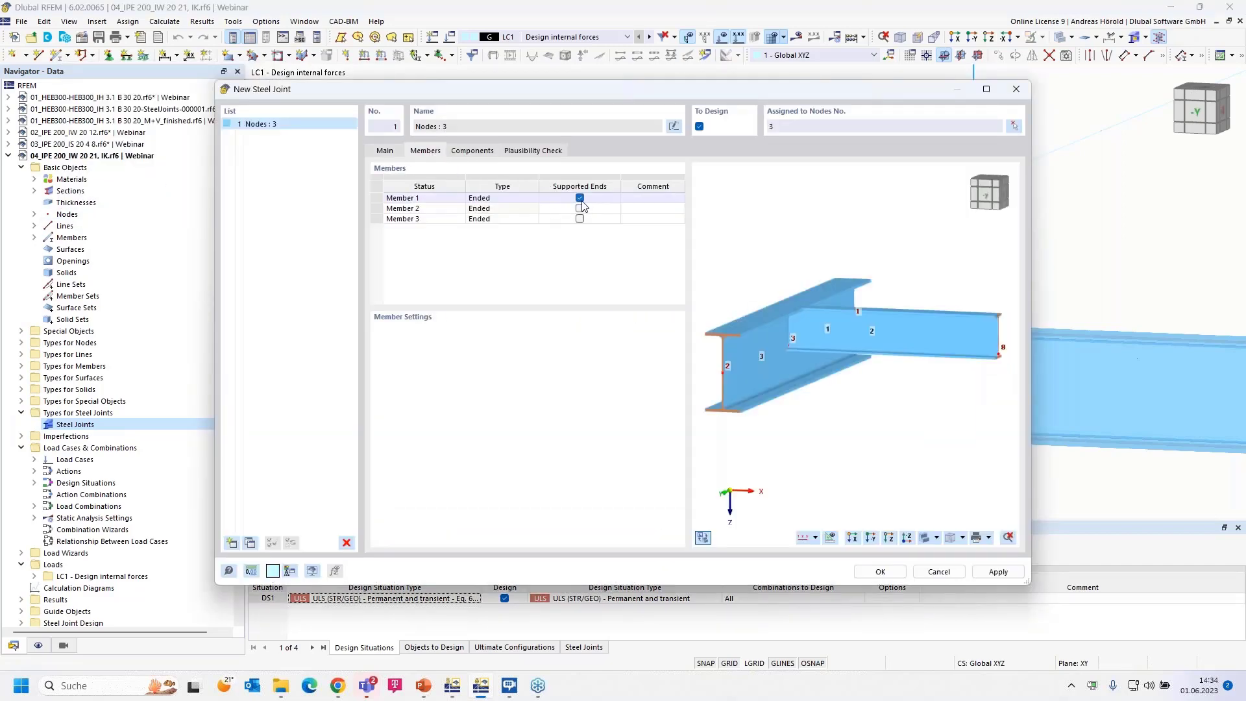
{"action": "left_click", "coordinate": [513, 201]}
{"action": "left_click", "coordinate": [532, 197]}
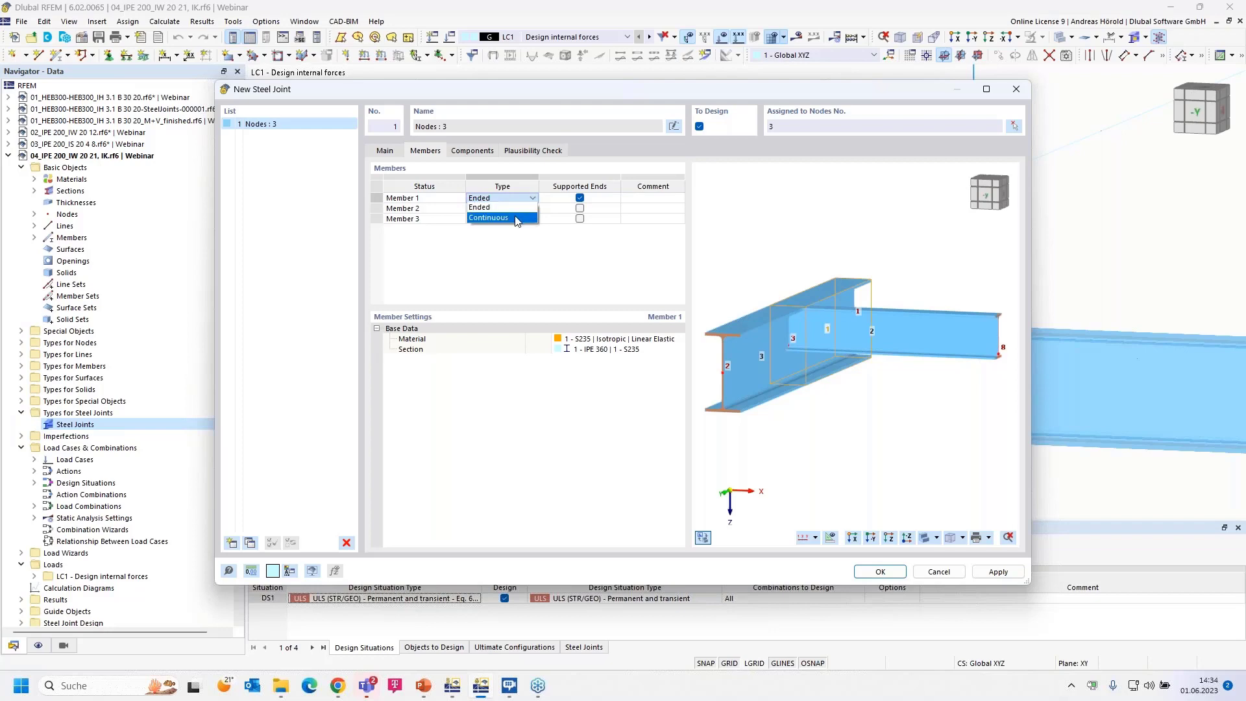
{"action": "left_click", "coordinate": [517, 221]}
- Open the steel joint template library for the joint's components and show the pinned beam-to-beam templates, including Cleats and Fin Plate
{"action": "left_click", "coordinate": [478, 151]}
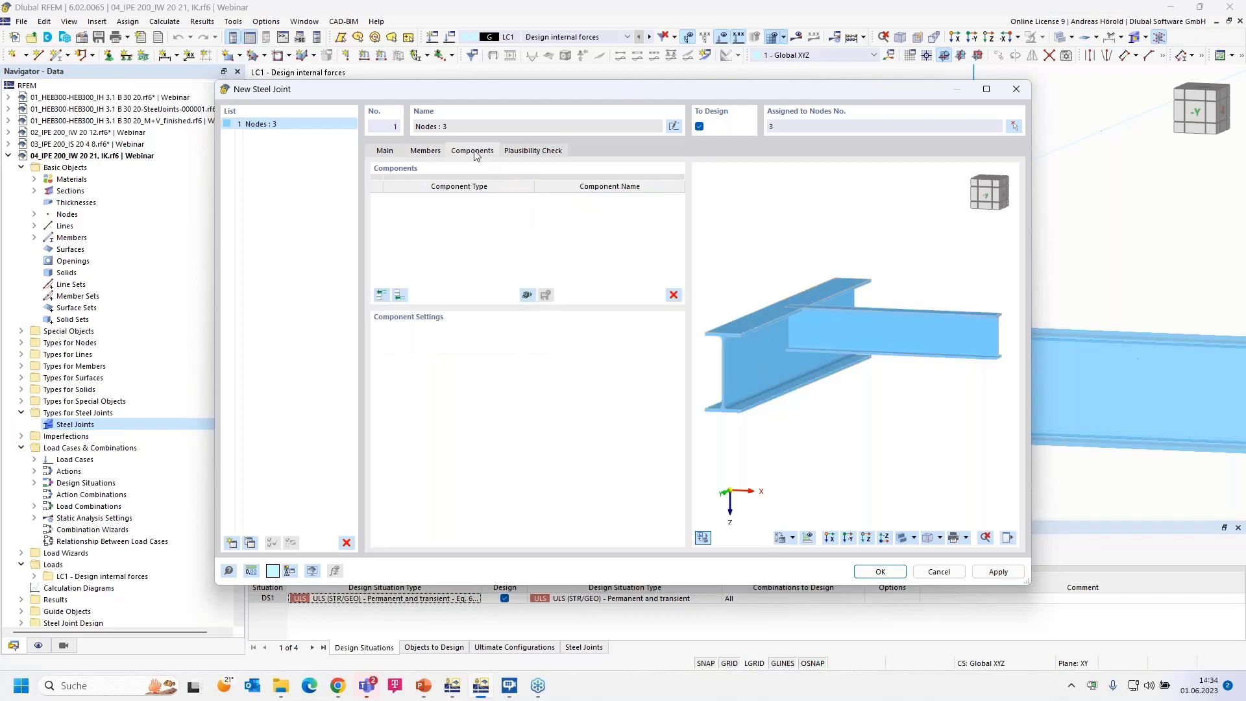
{"action": "left_click", "coordinate": [527, 296]}
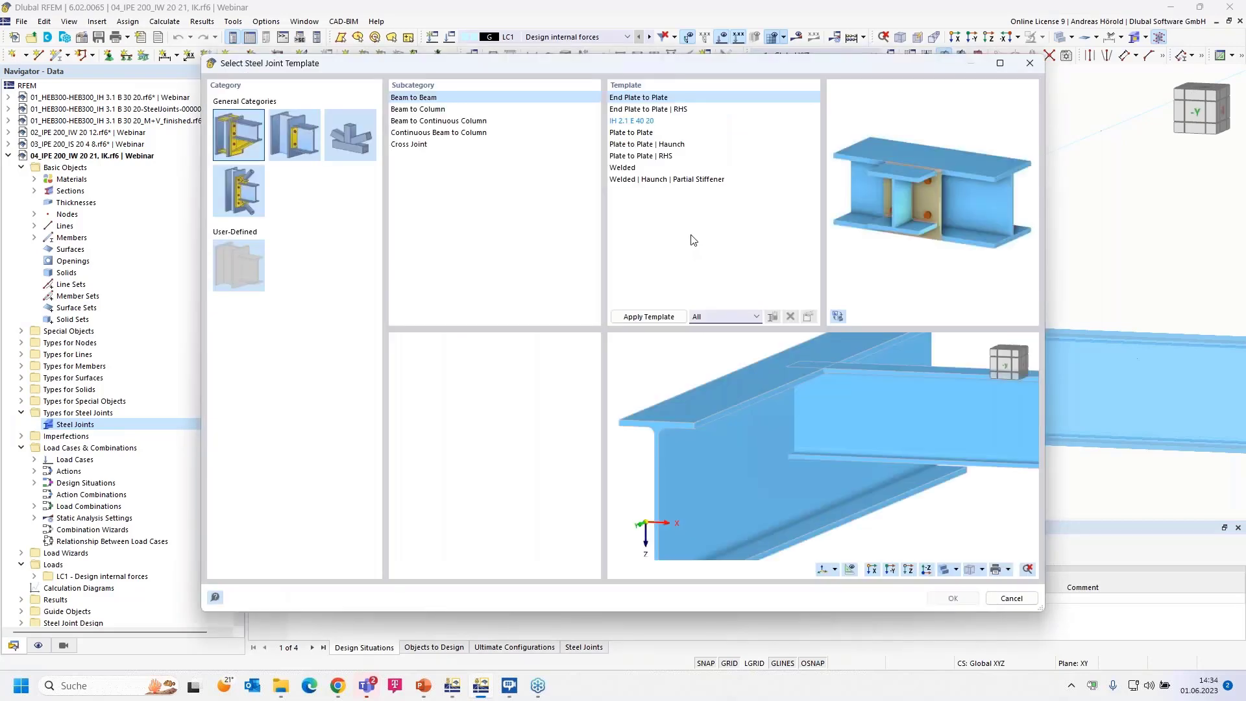
{"action": "left_click", "coordinate": [299, 135]}
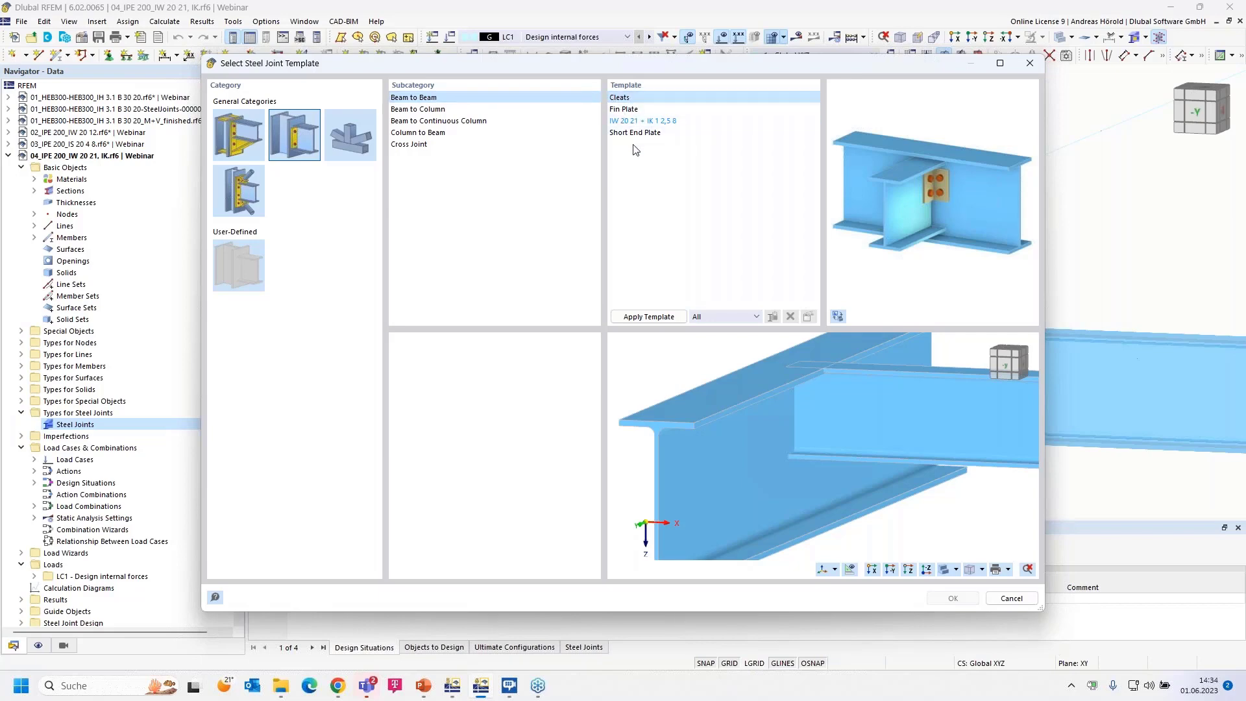
- Filter the beam-to-beam templates by Pre-defined and by User-defined, and return the filter to All
{"action": "left_click", "coordinate": [757, 317]}
{"action": "left_click", "coordinate": [737, 338]}
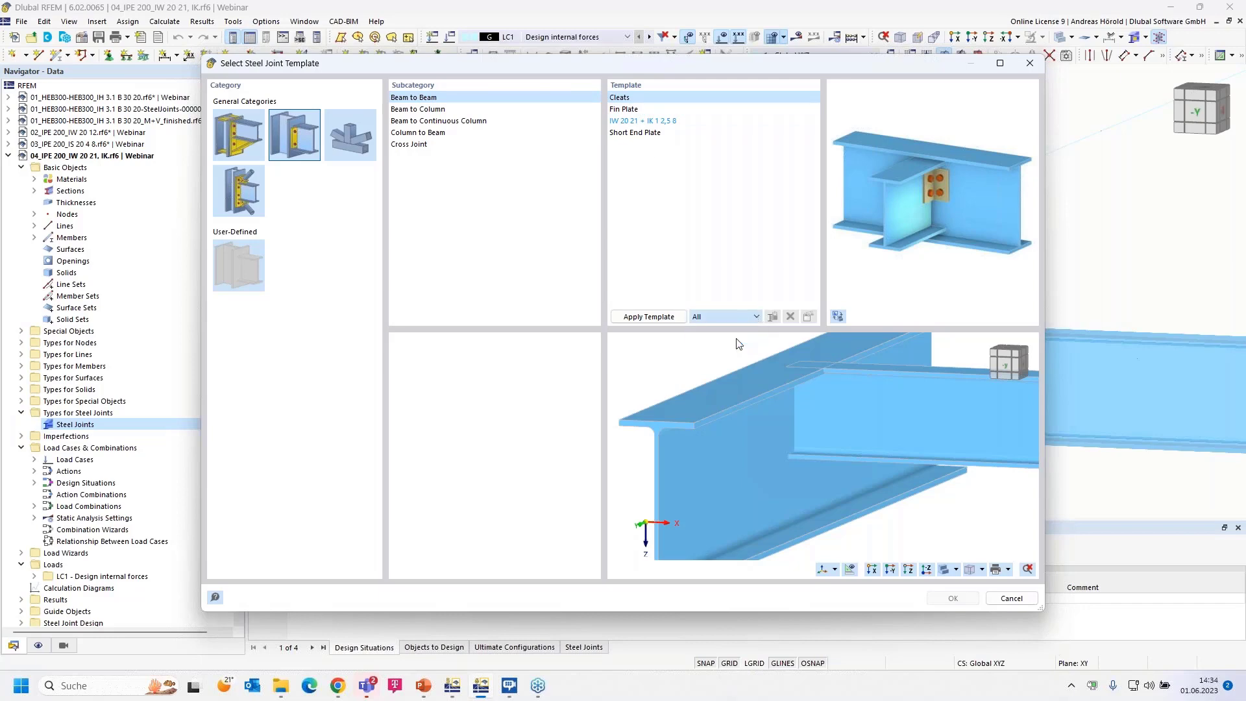
{"action": "left_click", "coordinate": [756, 318]}
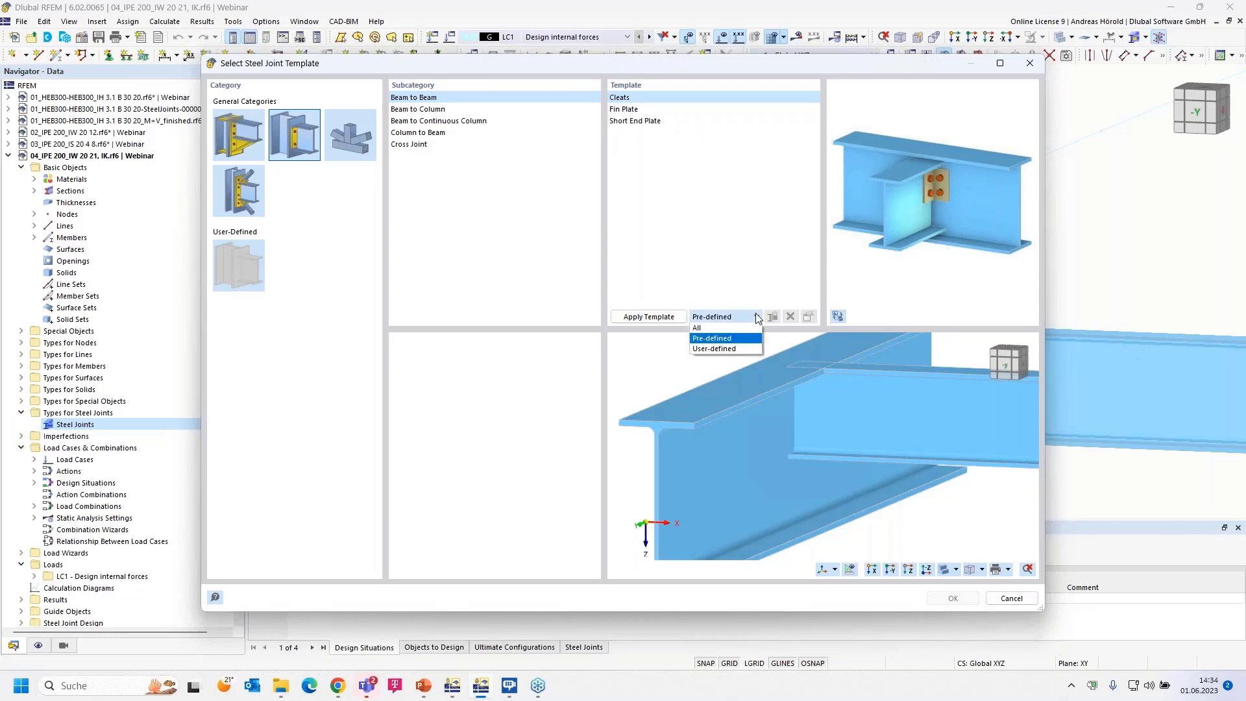
{"action": "left_click", "coordinate": [738, 345]}
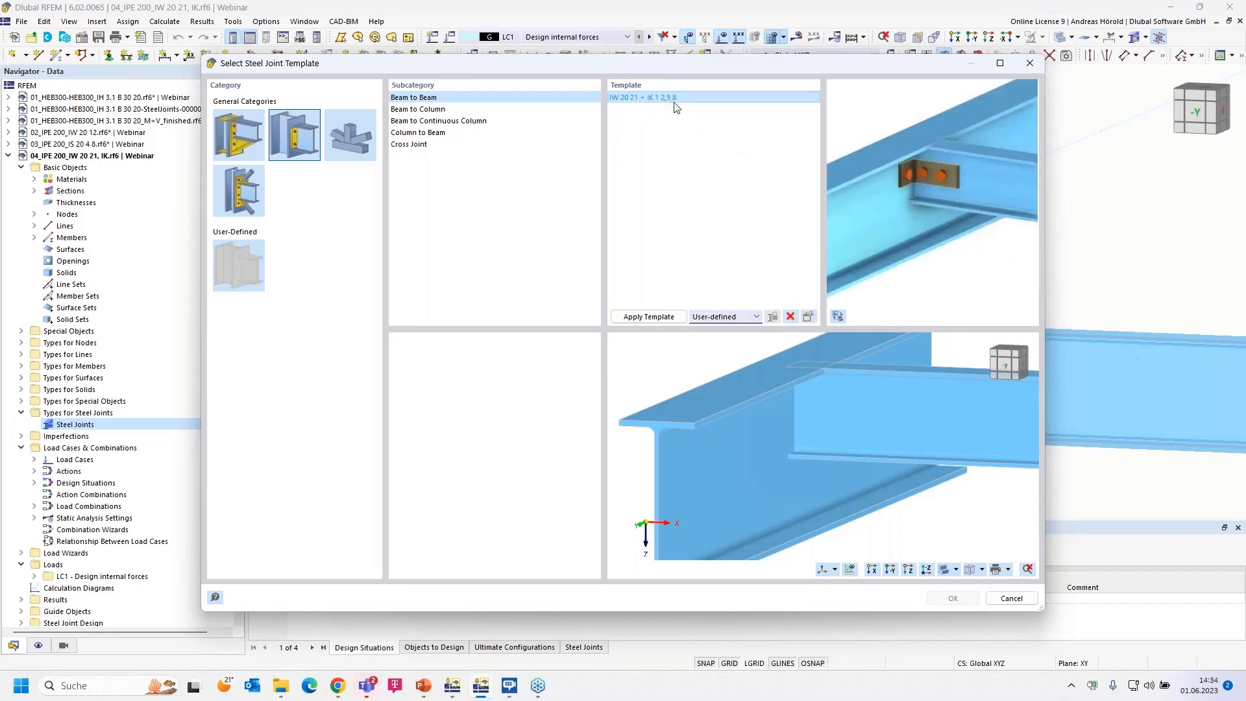
{"action": "left_click", "coordinate": [757, 317]}
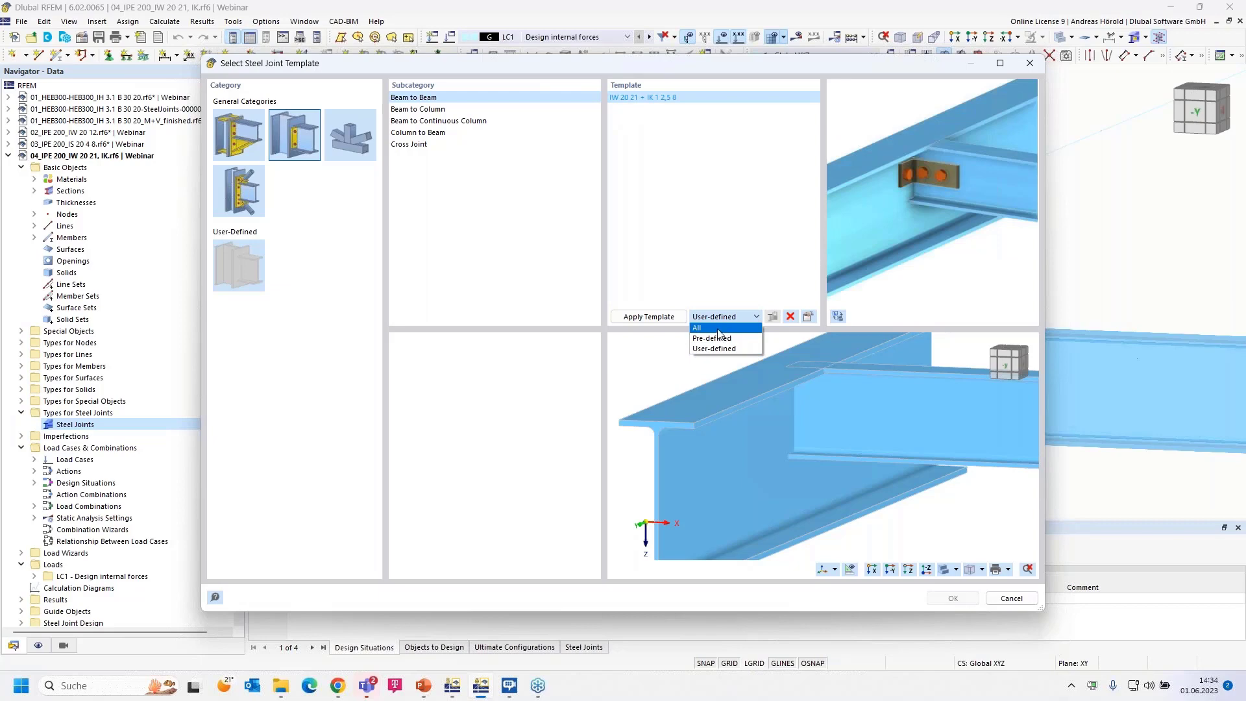
{"action": "left_click", "coordinate": [718, 329]}
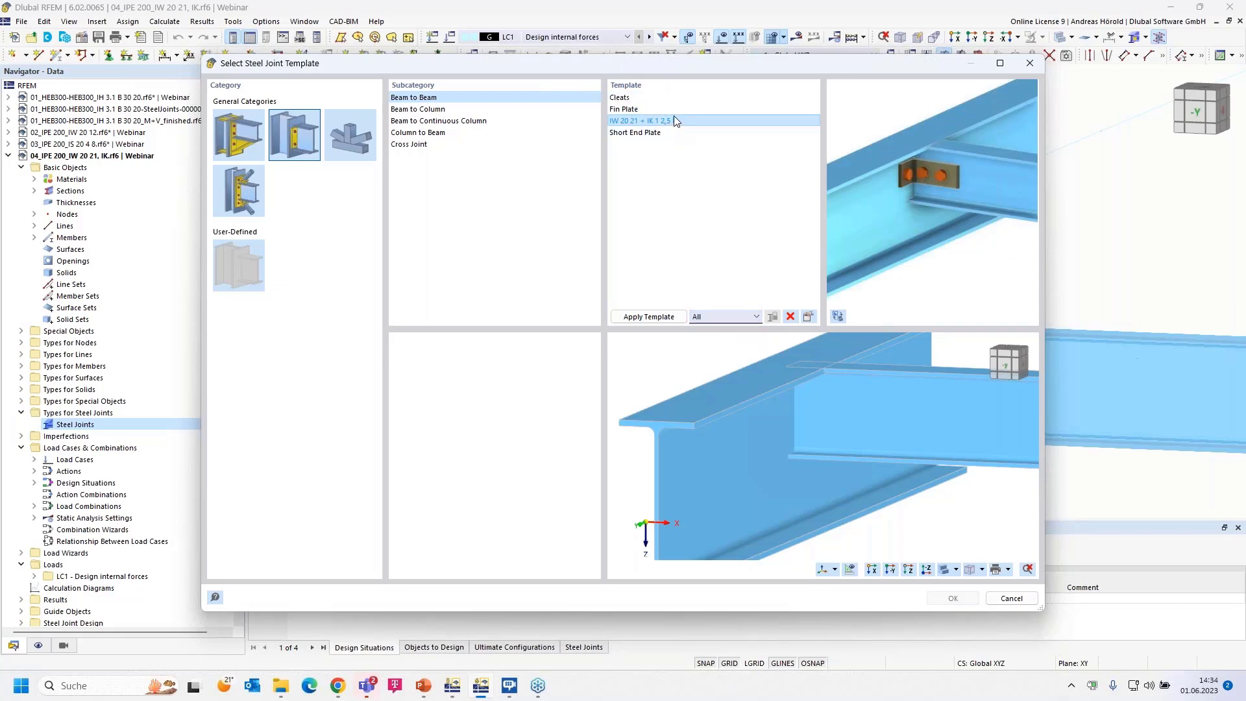
- Apply the IW 20 21 + IK 1 2,5 8 beam-to-beam template to the joint at node 3 and accept its assignment
{"action": "left_click", "coordinate": [650, 317]}
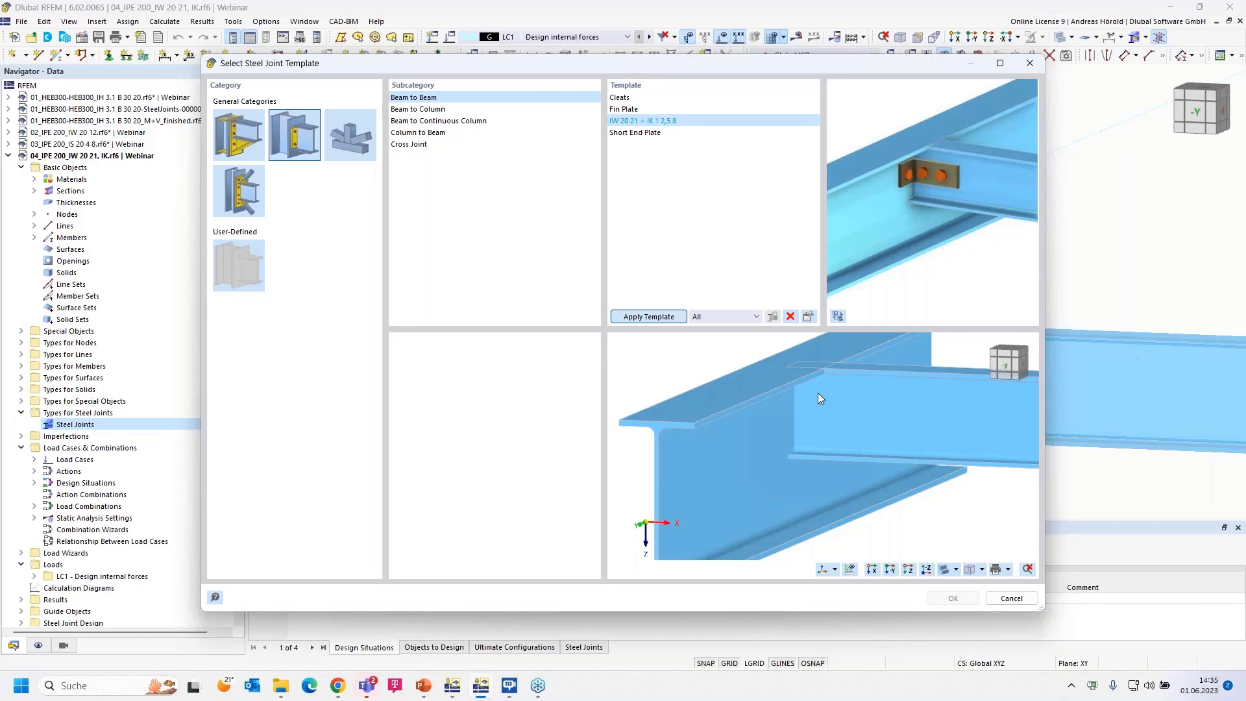
{"action": "scroll", "coordinate": [811, 390], "scroll_direction": "up", "scroll_amount": 6}
{"action": "middle_click_drag", "start_coordinate": [827, 392], "coordinate": [774, 501], "text": "ctrl"}
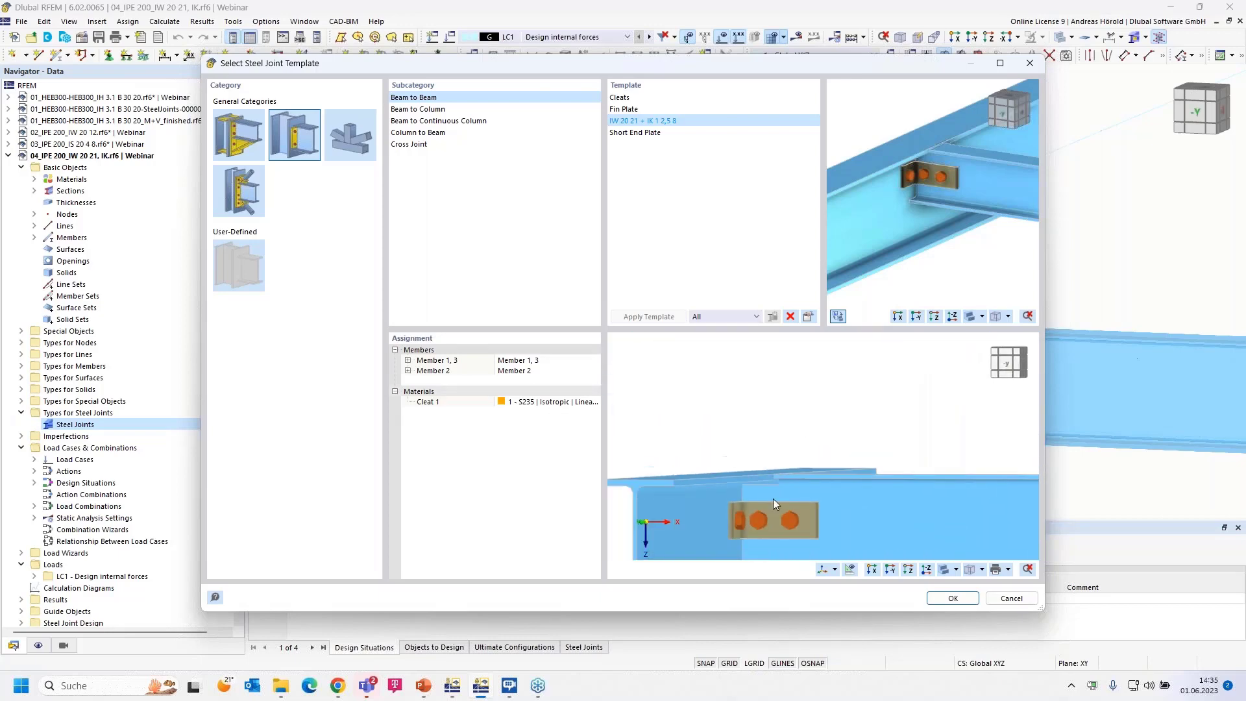
{"action": "left_click", "coordinate": [949, 598]}
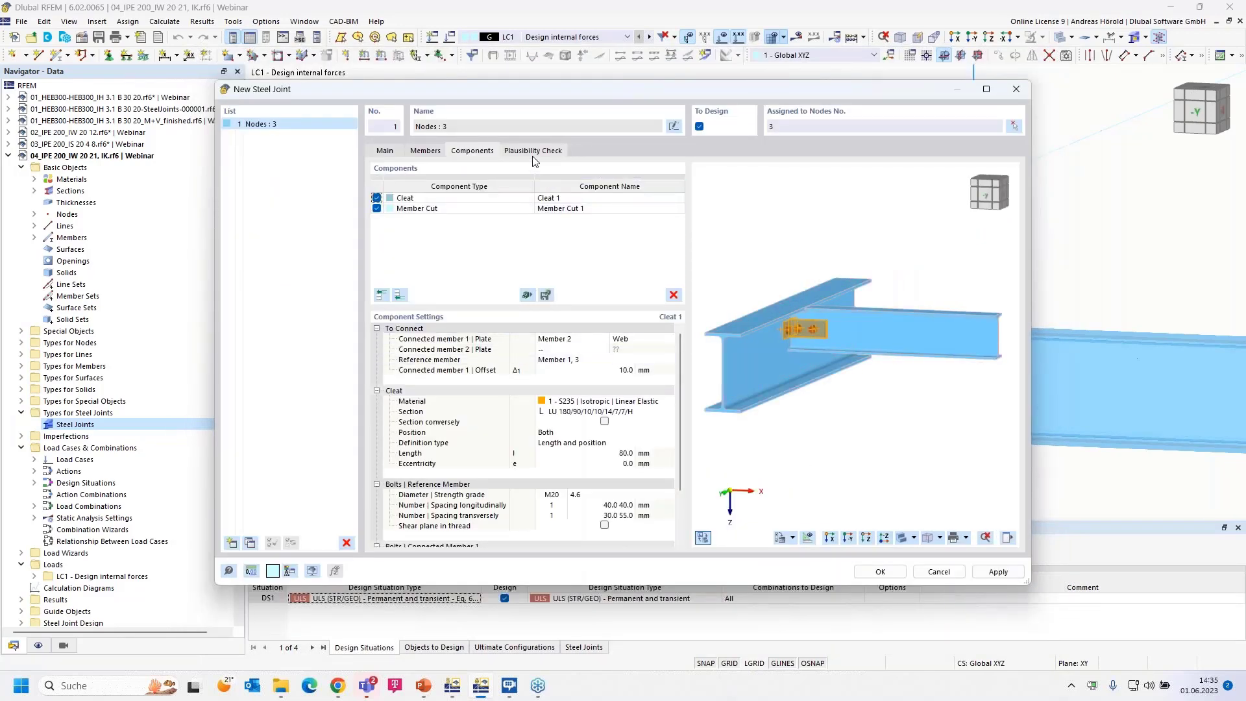
- Review the joint's Cleat and Member Cut components and its plausibility check, and save the steel joint
{"action": "double_click", "coordinate": [570, 197]}
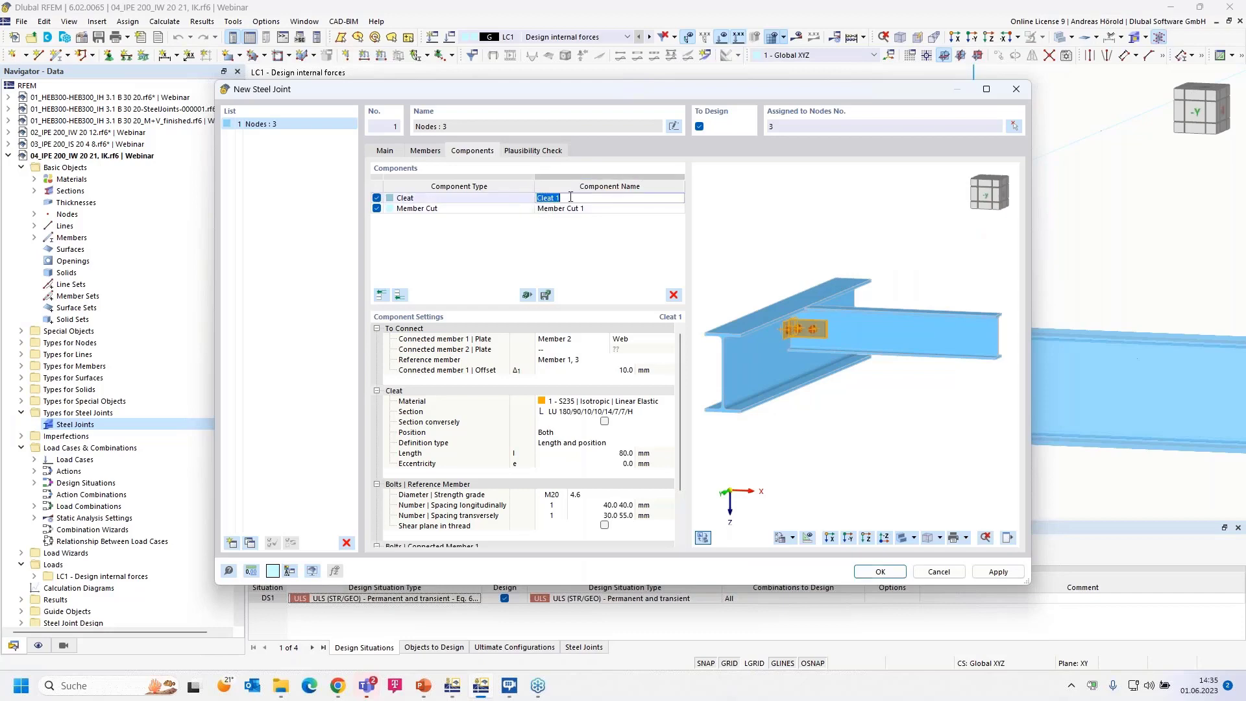
{"action": "left_click", "coordinate": [488, 209]}
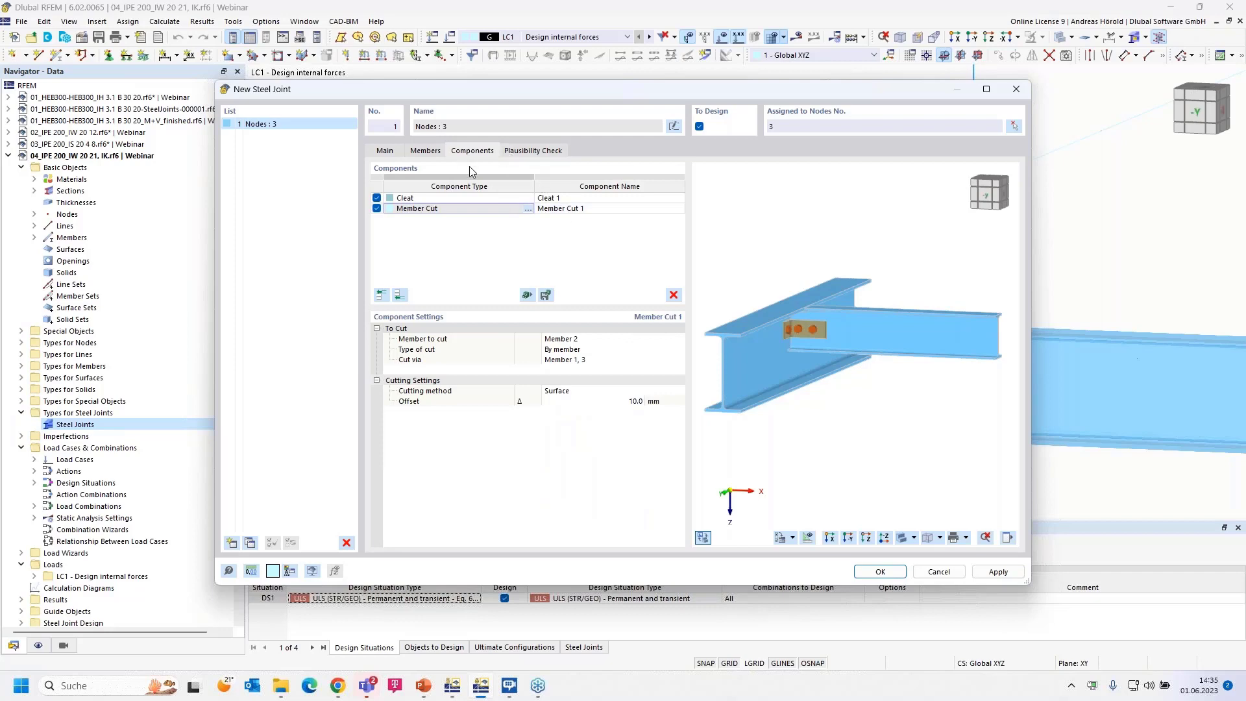
{"action": "left_click", "coordinate": [531, 151]}
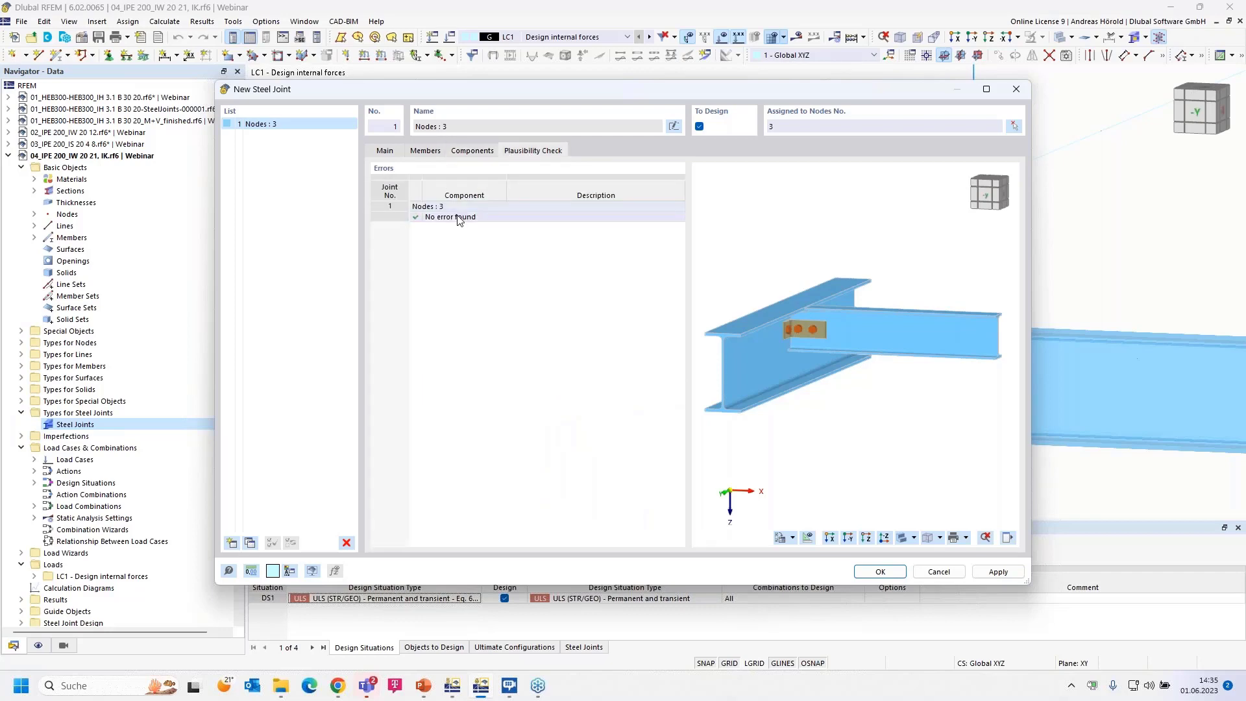
{"action": "left_click", "coordinate": [879, 571]}
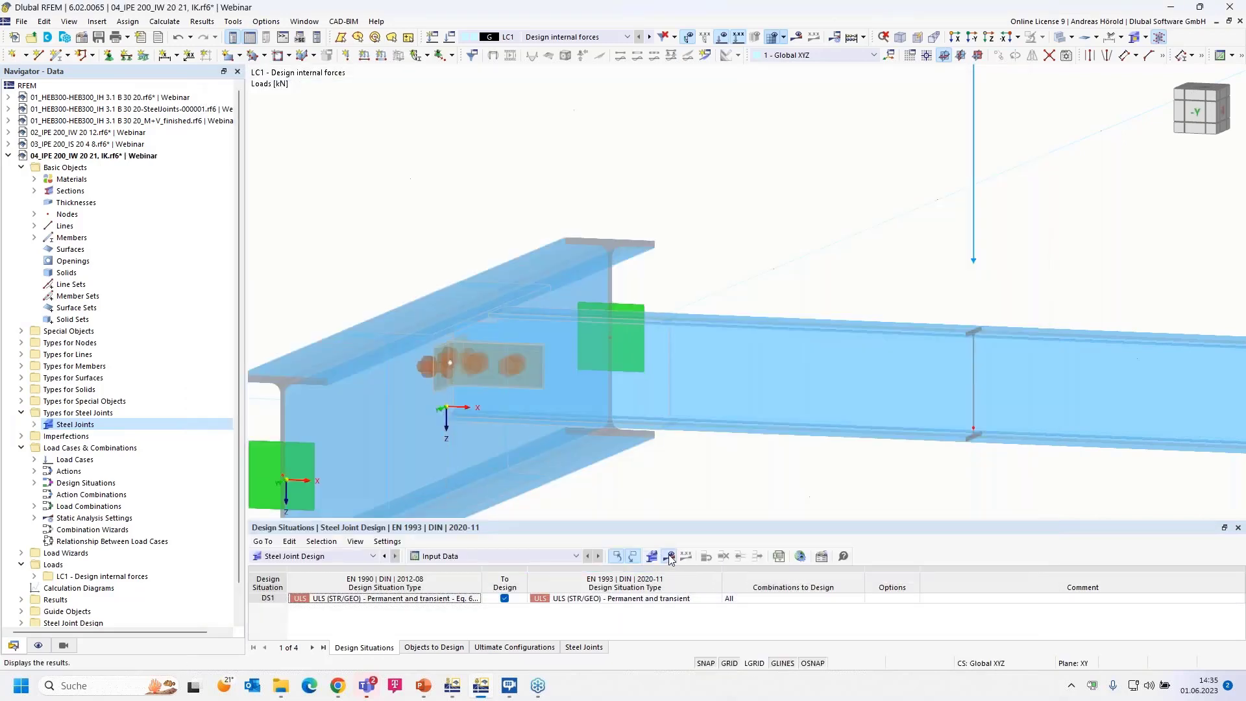
- Calculate the steel joint design, close the design check details and enlarge the results table
{"action": "left_click", "coordinate": [668, 556]}
{"action": "left_click", "coordinate": [676, 395]}
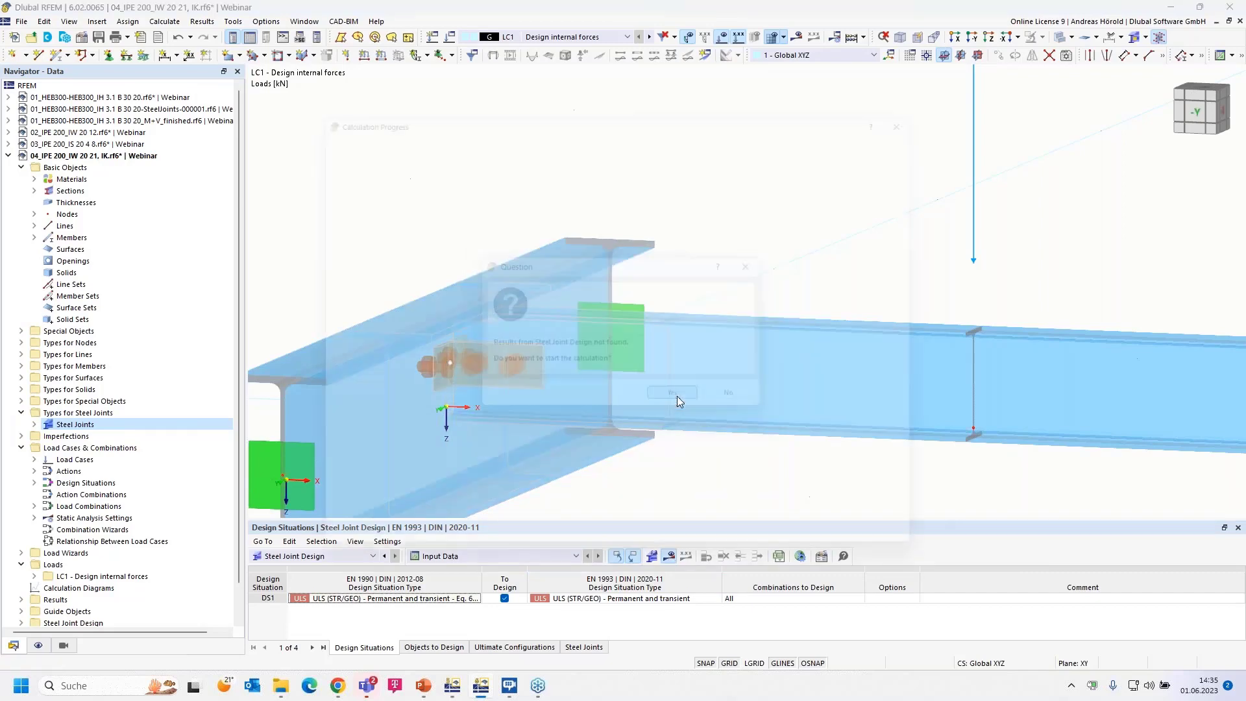
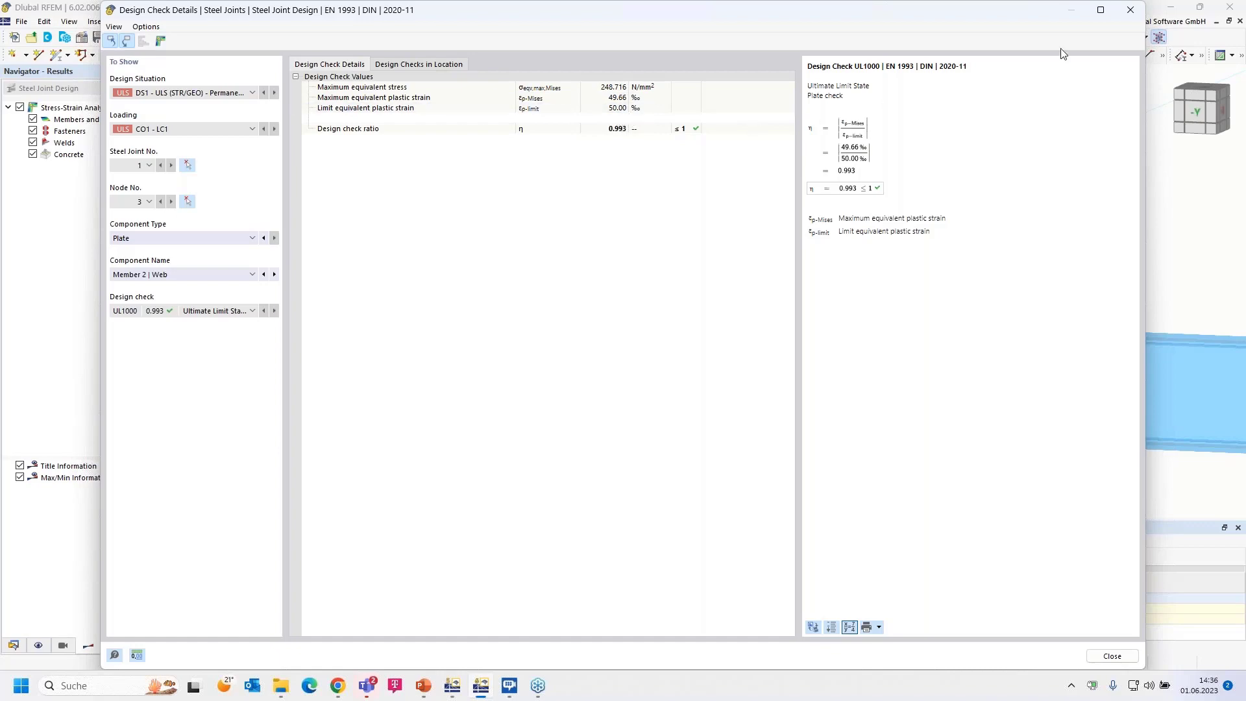
{"action": "left_click", "coordinate": [1130, 9]}
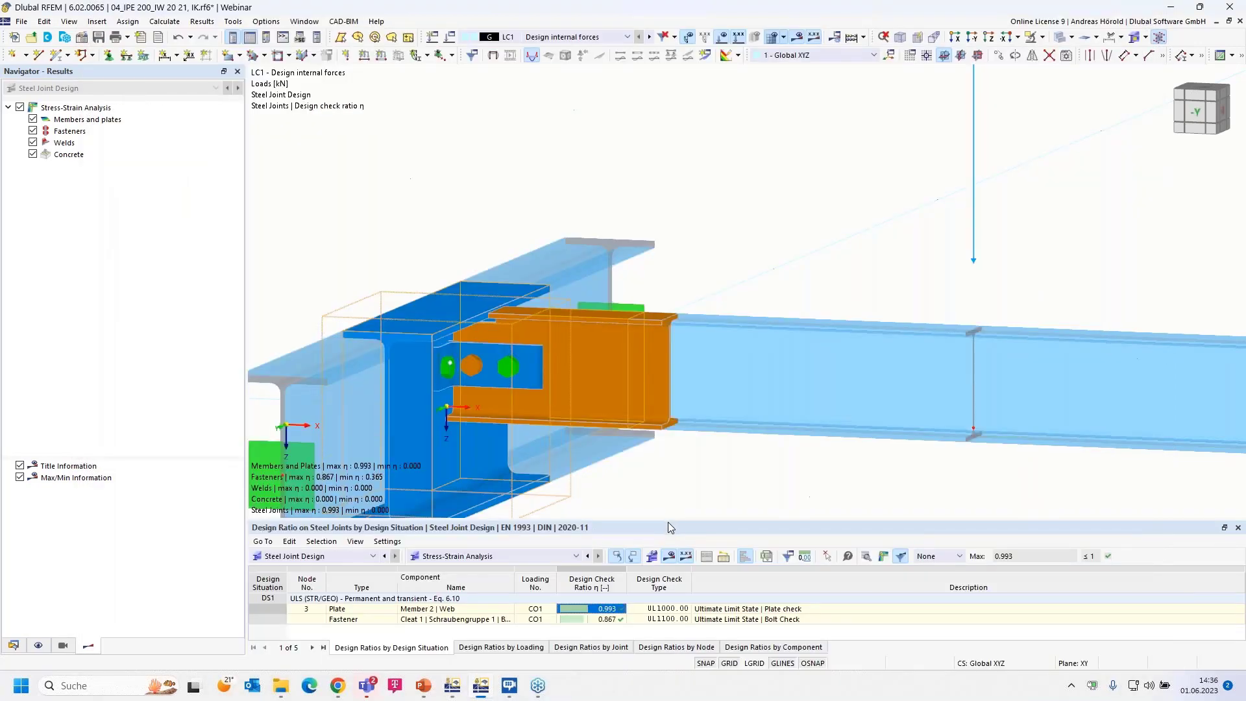
{"action": "left_click_drag", "start_coordinate": [668, 521], "coordinate": [668, 481]}
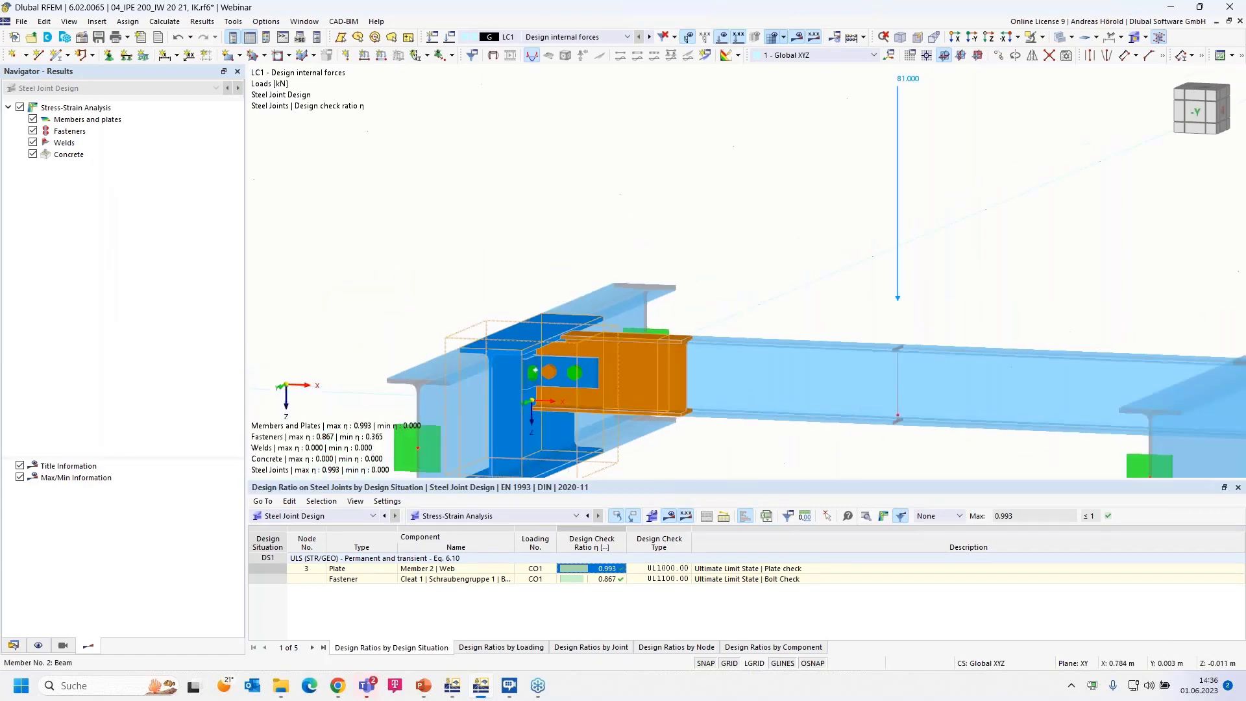
- Multiply the vertical force Fz of the nodal load at node 8 by 0.8, giving 64.8 kN
{"action": "middle_click_drag", "start_coordinate": [780, 416], "coordinate": [604, 454]}
{"action": "scroll", "coordinate": [649, 430], "scroll_direction": "down", "scroll_amount": 2}
{"action": "scroll", "coordinate": [649, 429], "scroll_direction": "up", "scroll_amount": 3}
{"action": "scroll", "coordinate": [945, 324], "scroll_direction": "down", "scroll_amount": 2}
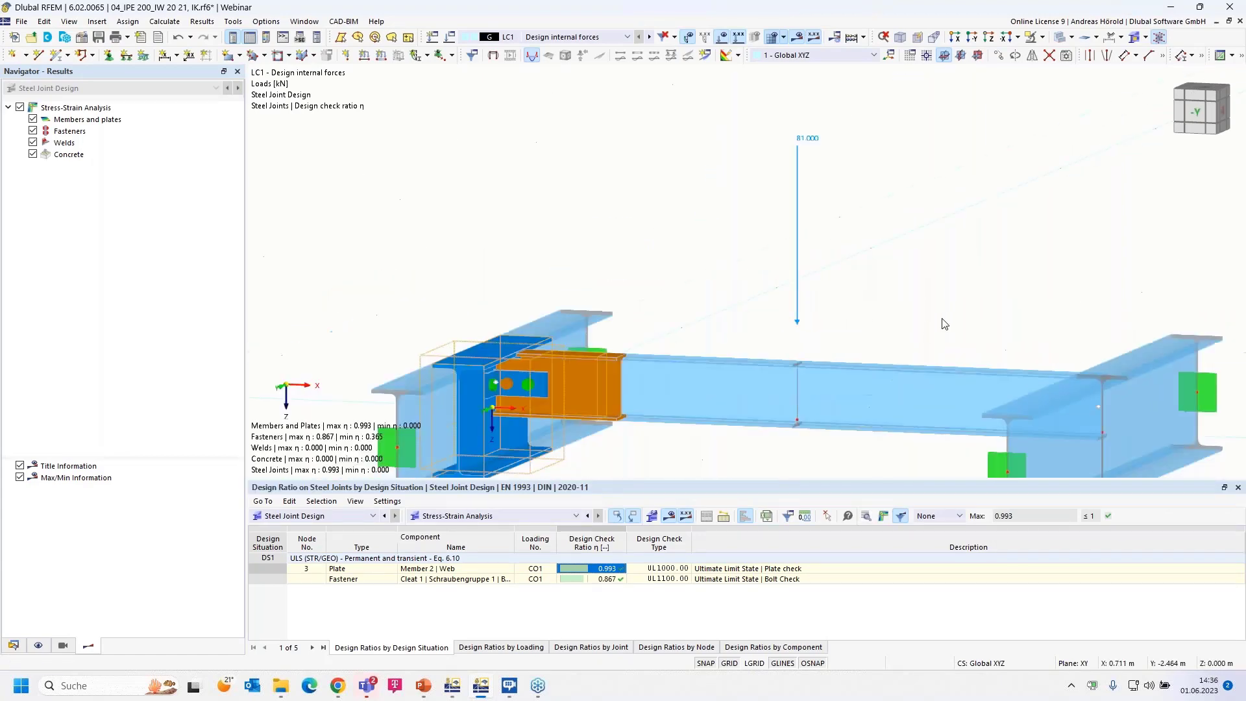
{"action": "scroll", "coordinate": [945, 324], "scroll_direction": "up", "scroll_amount": 2}
{"action": "scroll", "coordinate": [750, 361], "scroll_direction": "up", "scroll_amount": 2}
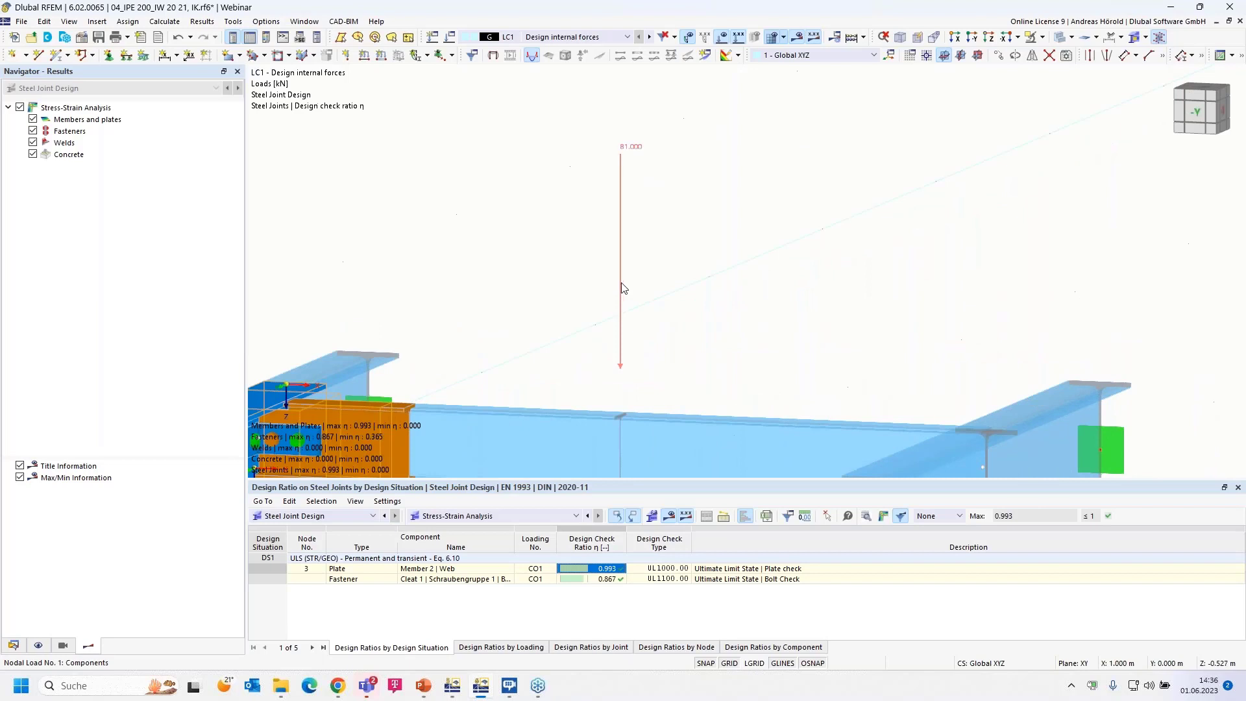
{"action": "double_click", "coordinate": [621, 288]}
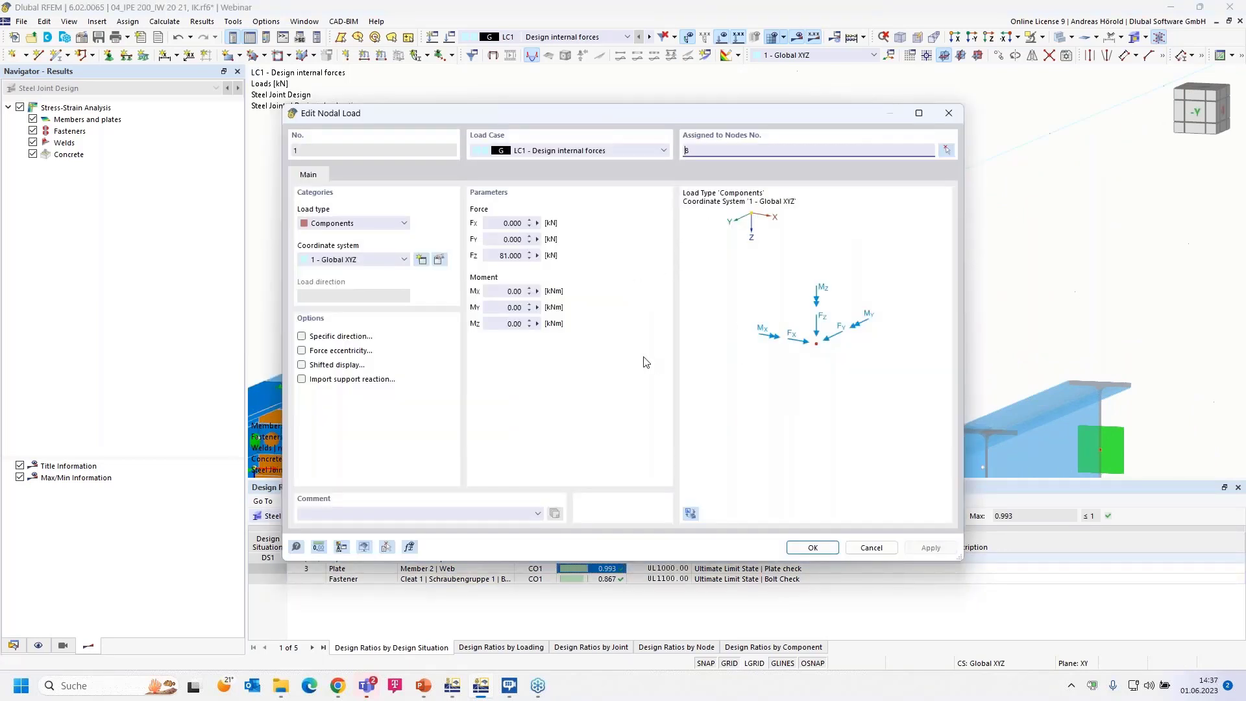
{"action": "left_click_drag", "start_coordinate": [509, 255], "coordinate": [548, 256]}
{"action": "key", "text": "BackSpace"}
{"action": "type", "text": "*0.8"}
{"action": "left_click", "coordinate": [498, 240]}
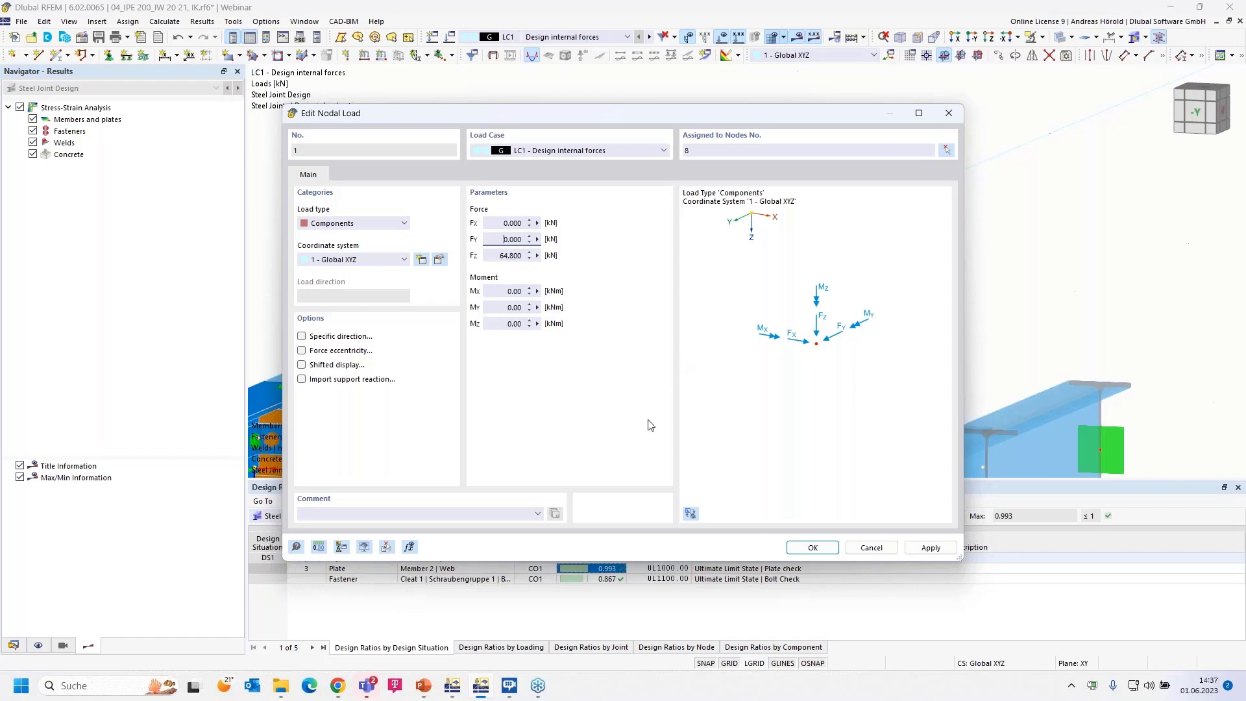
{"action": "left_click", "coordinate": [808, 548]}
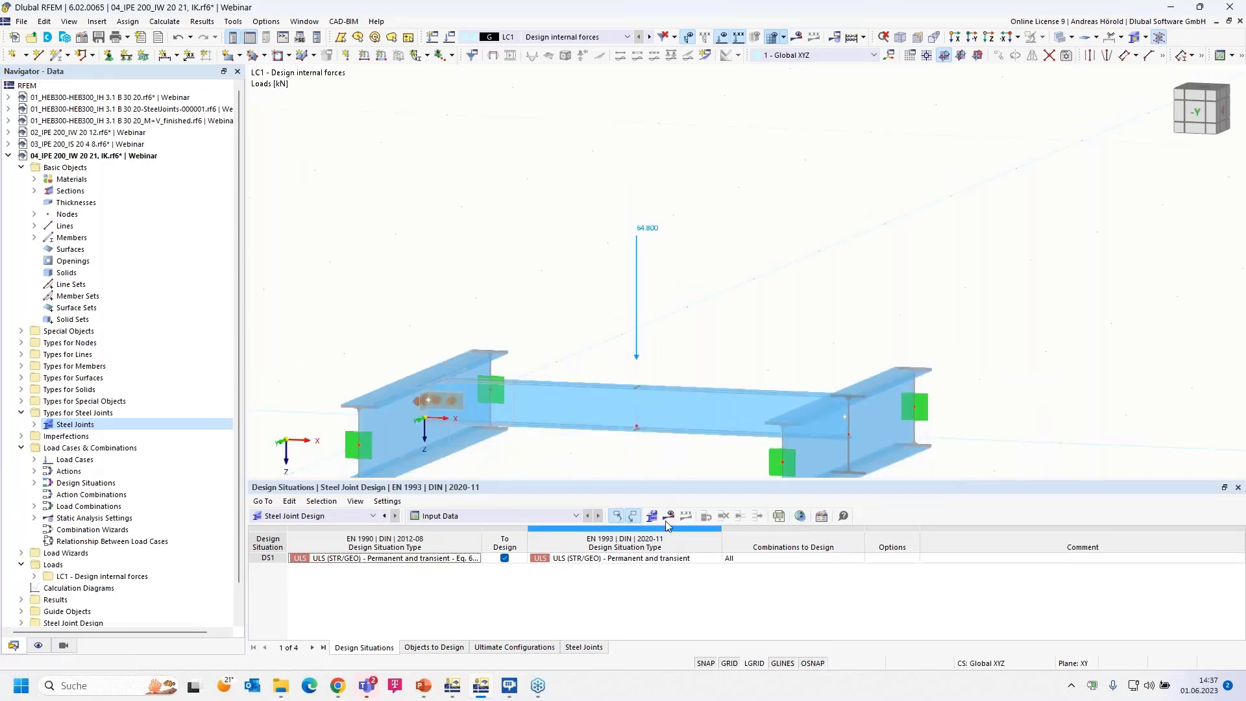
- Recalculate the steel joint design under the changed nodal load
{"action": "left_click", "coordinate": [669, 516]}
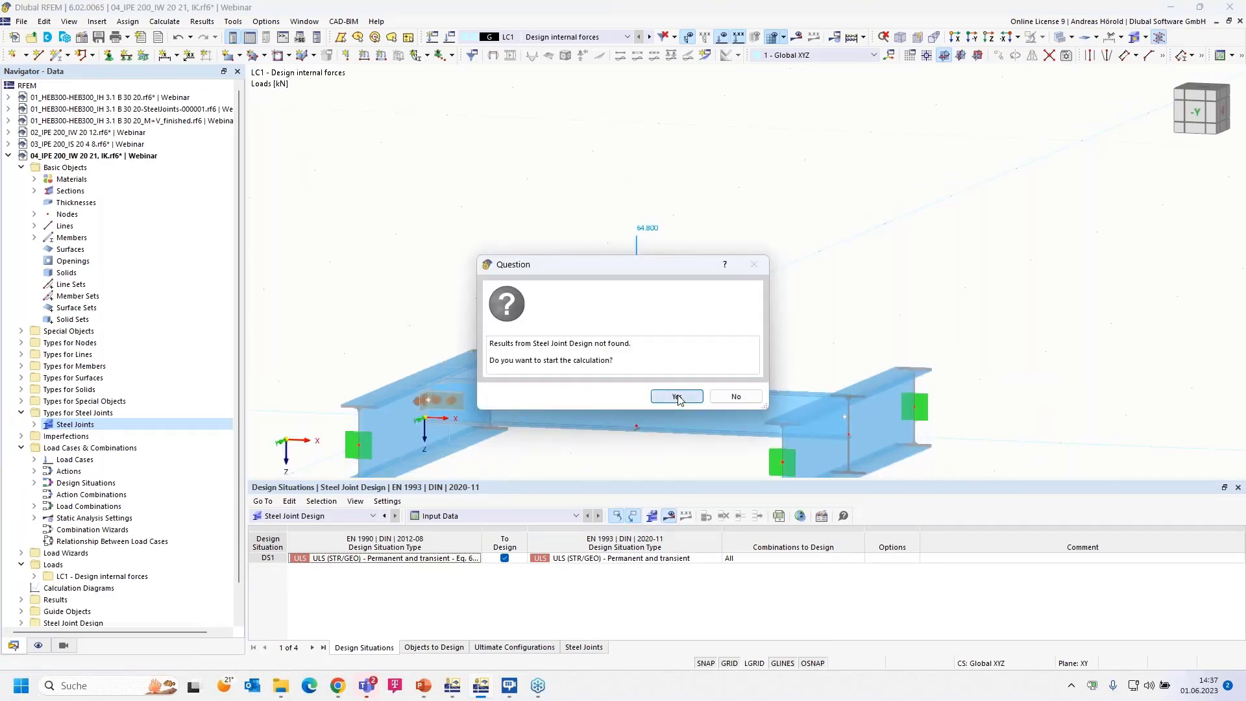
{"action": "left_click", "coordinate": [677, 398]}
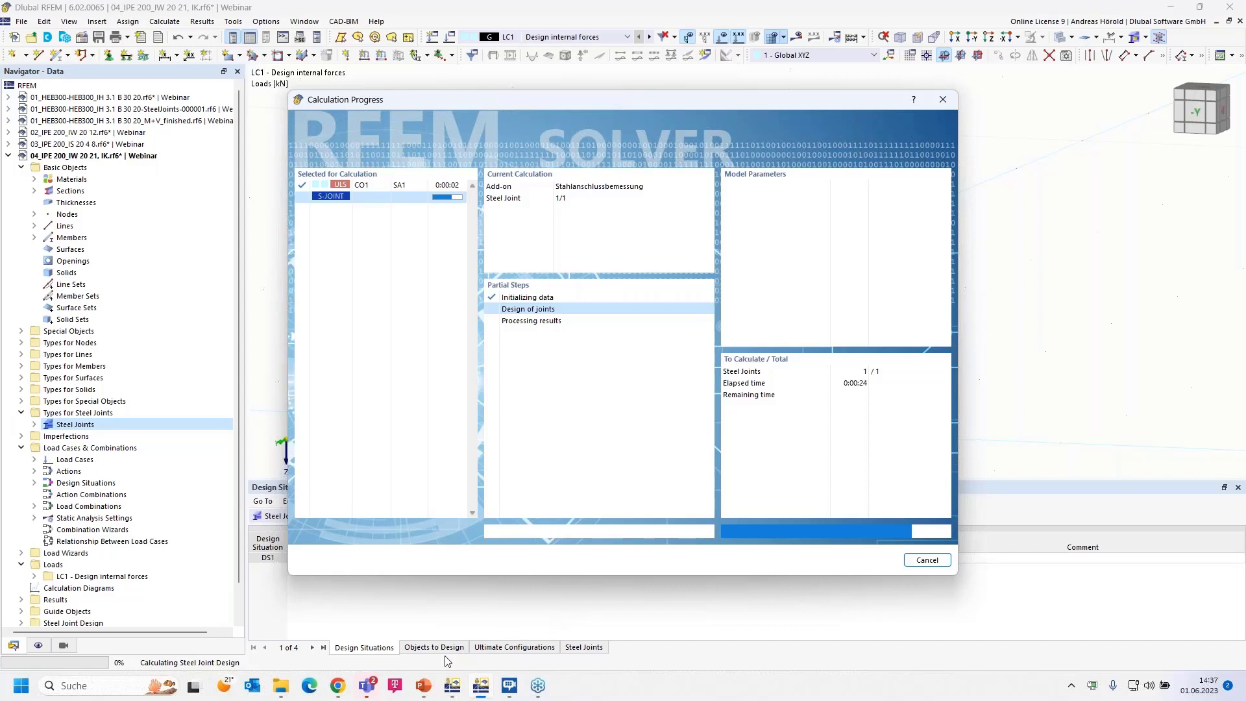
- Switch to the PowerPoint slide show, go back to slide 5 on the Isotropic | Plastic material model, and return to RFEM
{"action": "mouse_move", "coordinate": [423, 692]}
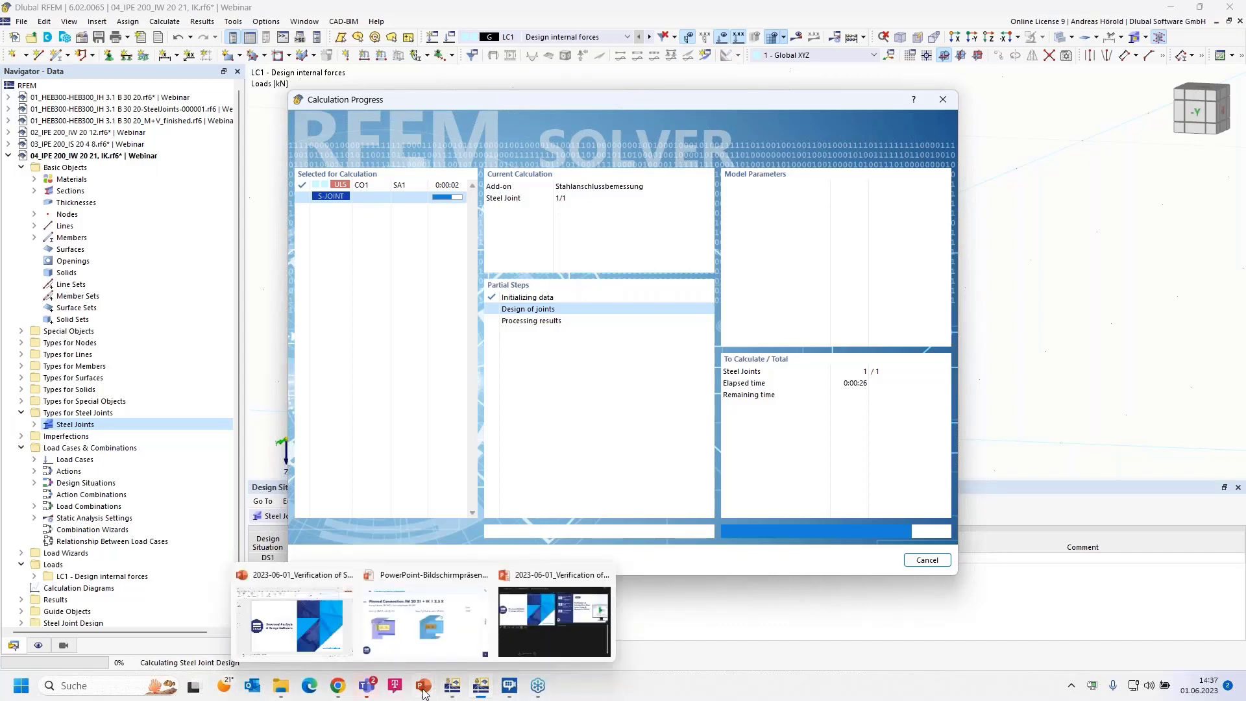
{"action": "left_click", "coordinate": [295, 619]}
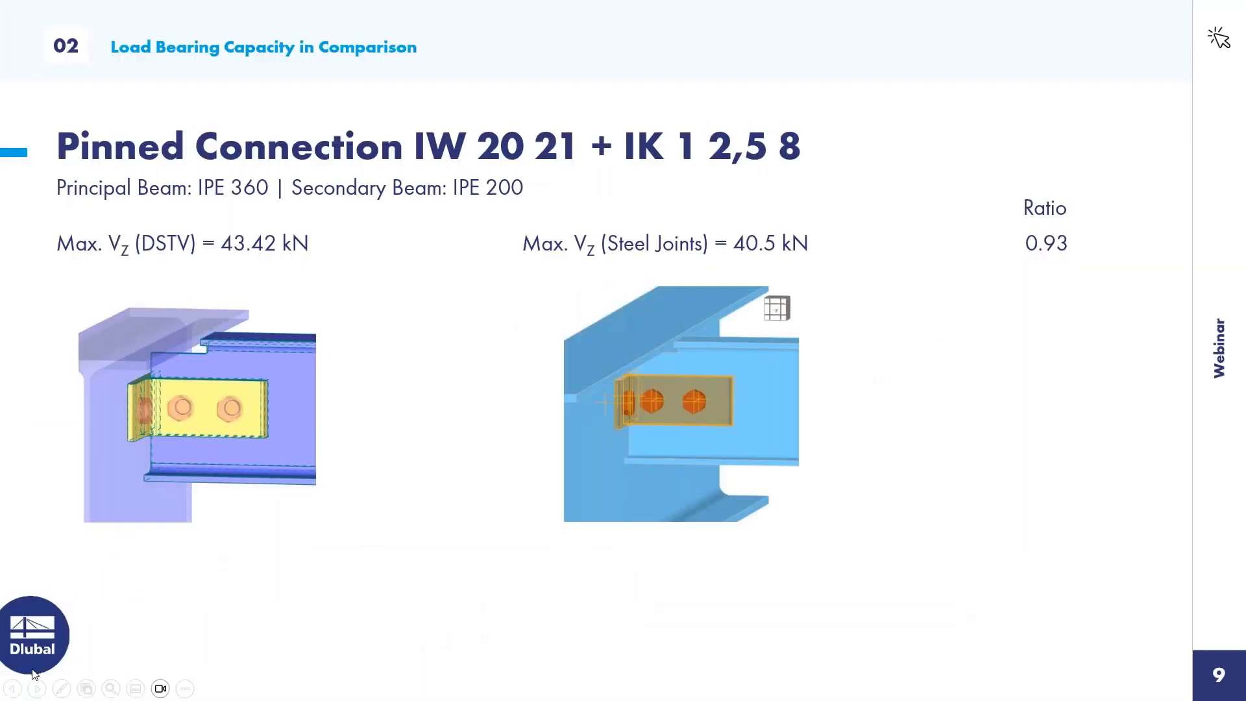
{"action": "left_click", "coordinate": [14, 688]}
{"action": "left_click", "coordinate": [13, 688]}
{"action": "left_click", "coordinate": [13, 687]}
{"action": "left_click", "coordinate": [14, 688]}
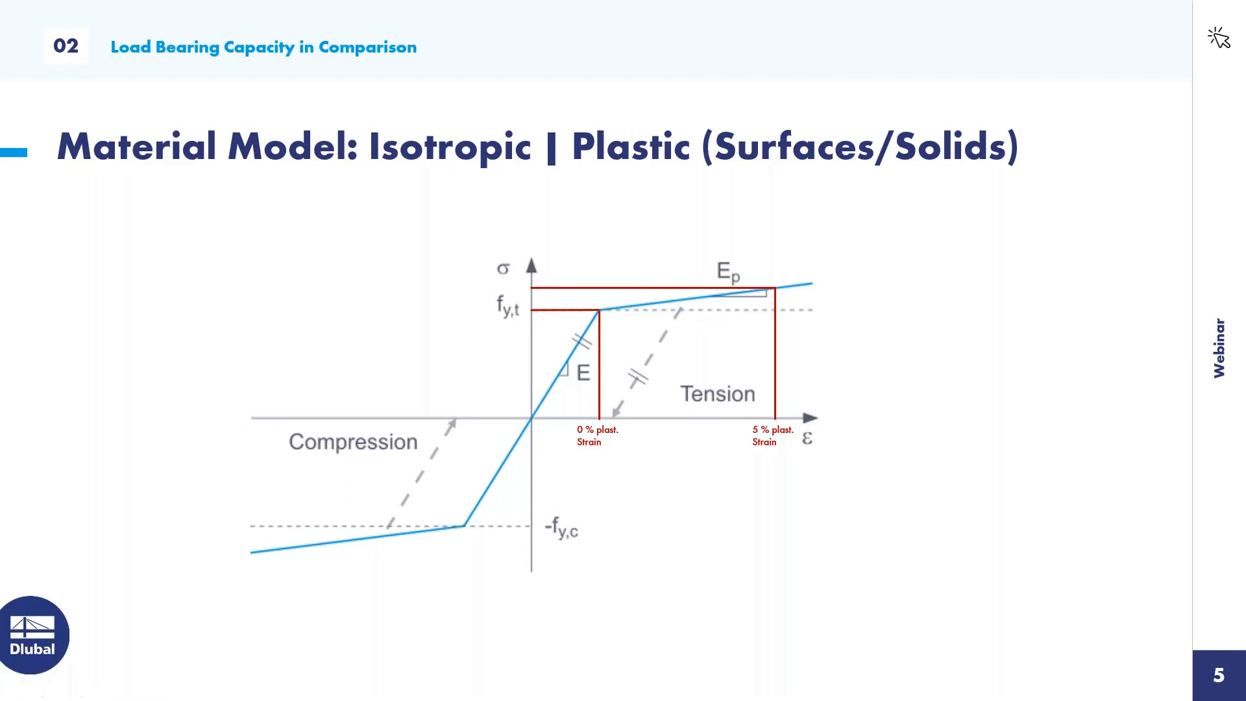
{"action": "key", "text": "alt+Tab"}
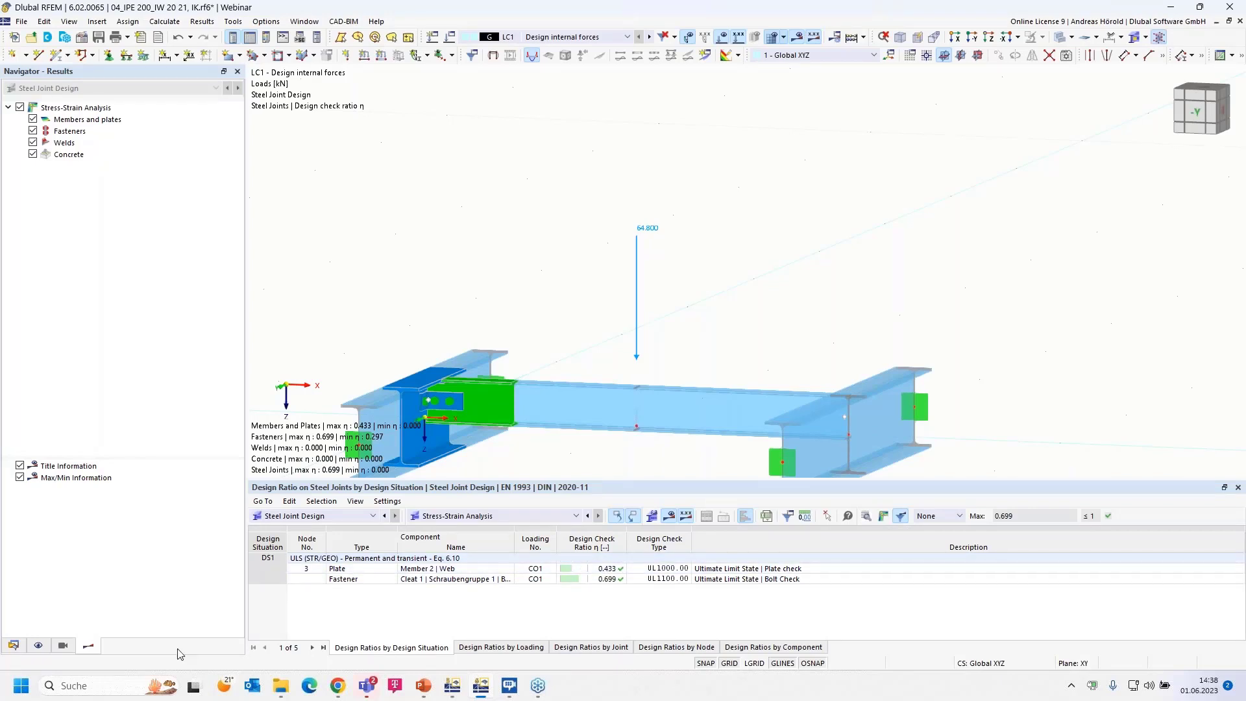
- Collapse the IW 20 21, IK model in the data navigator and activate the model 05_IPE400-IPE4000_IH 2.1 E 40 20
{"action": "left_click", "coordinate": [14, 645]}
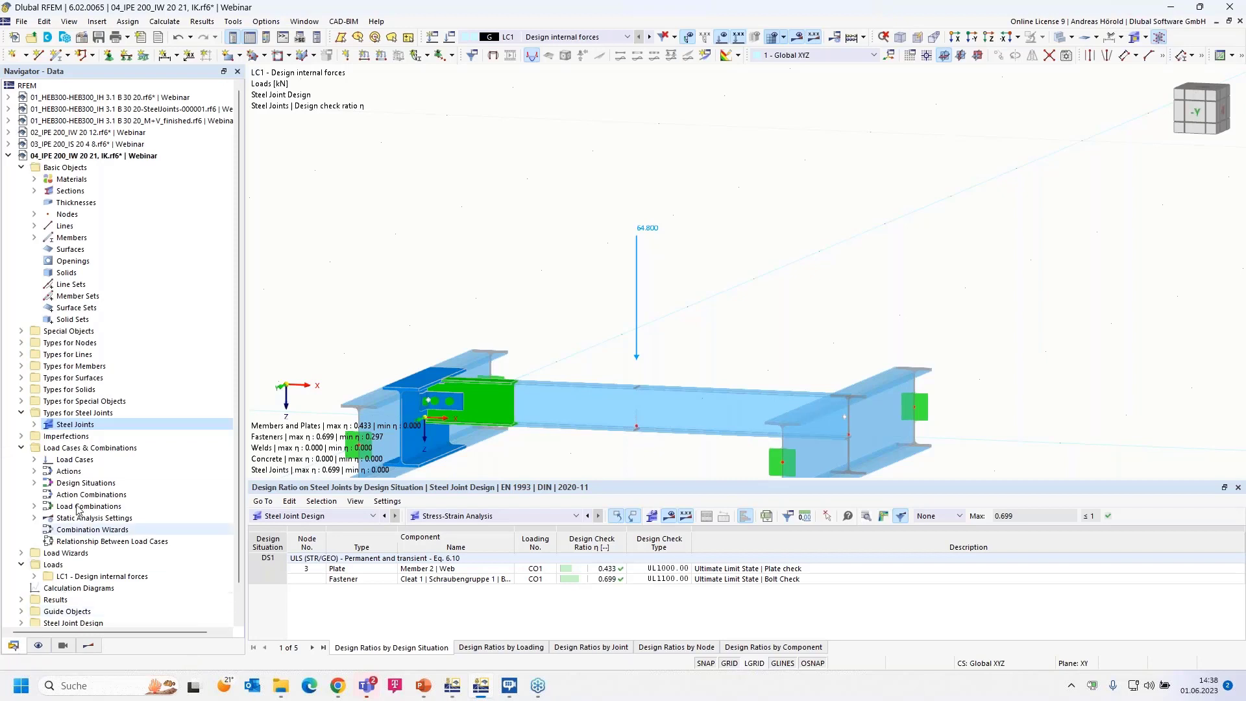
{"action": "left_click", "coordinate": [8, 155]}
{"action": "left_click", "coordinate": [88, 168]}
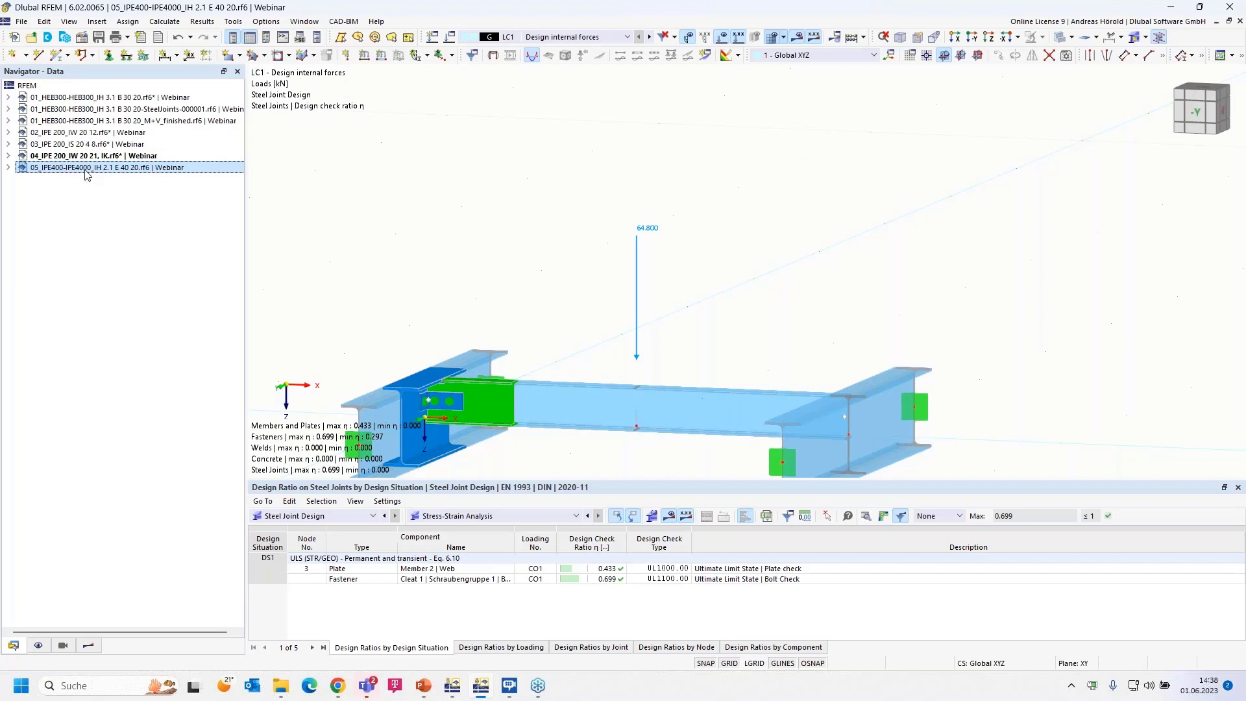
{"action": "double_click", "coordinate": [65, 167]}
{"action": "scroll", "coordinate": [680, 360], "scroll_direction": "up", "scroll_amount": 3}
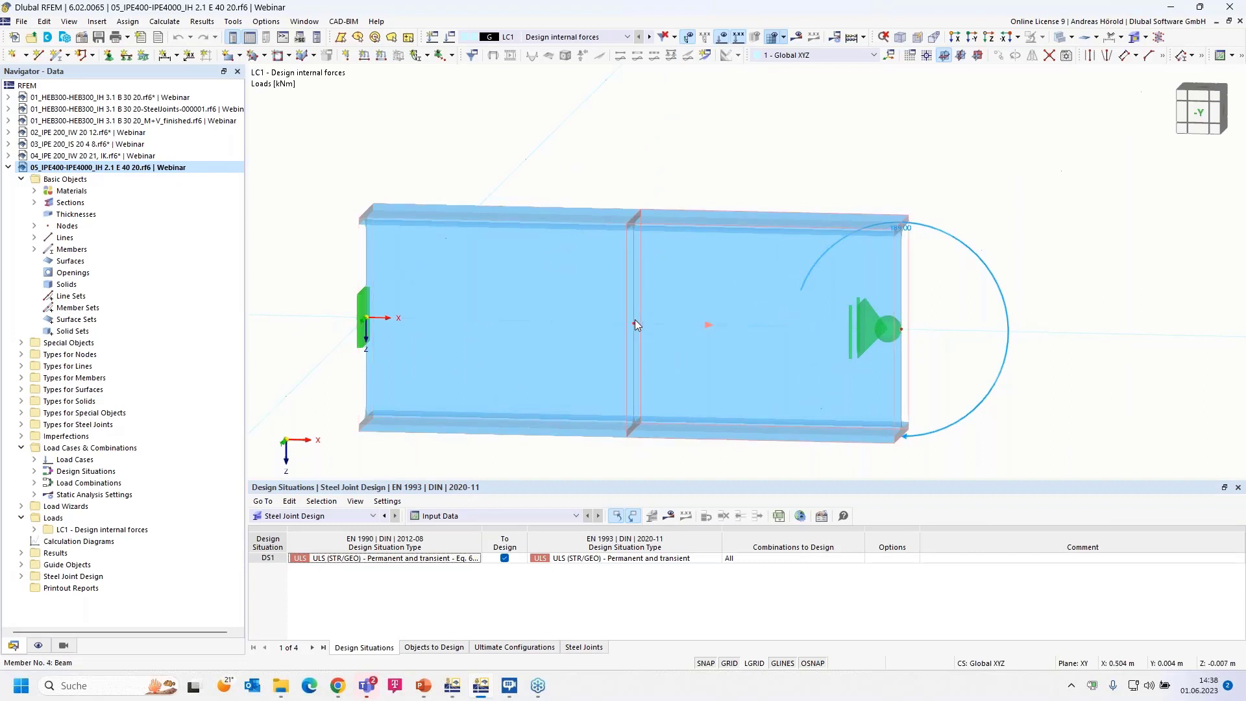
{"action": "scroll", "coordinate": [635, 320], "scroll_direction": "down", "scroll_amount": 2}
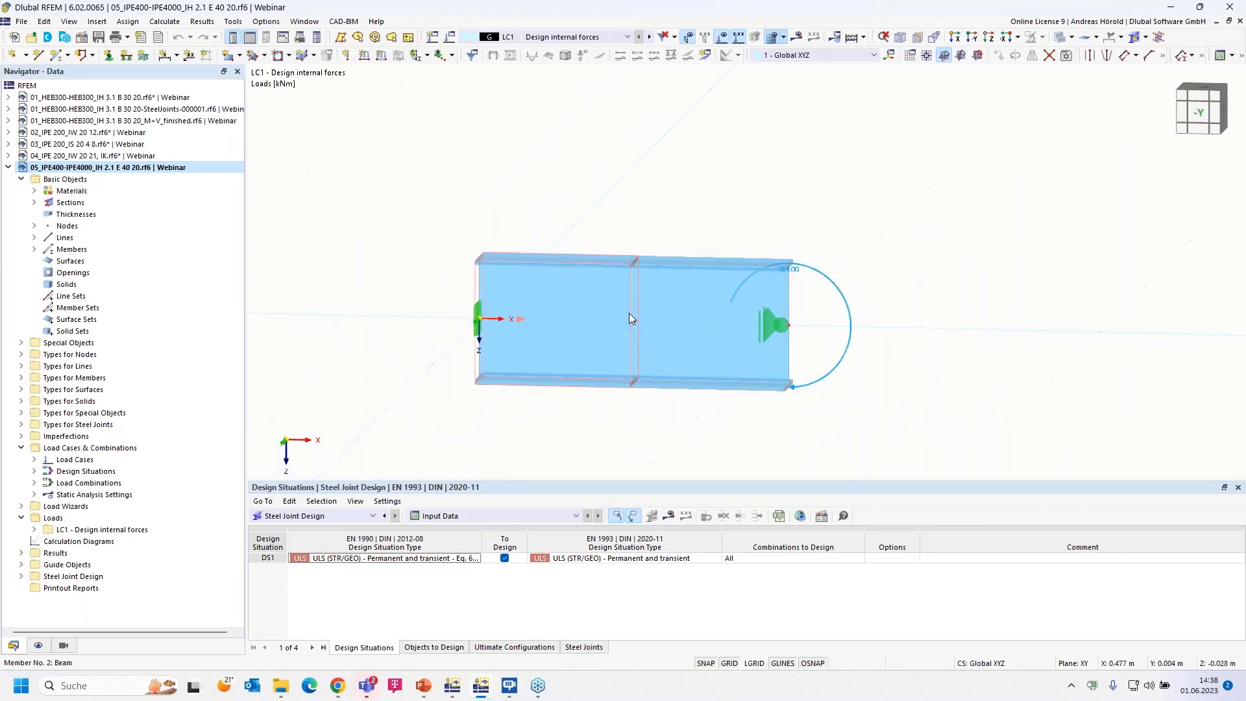
- Create a new steel joint in the IH 2.1 E 40 20 model and assign it to node 4 between the two beams
{"action": "left_click", "coordinate": [21, 424]}
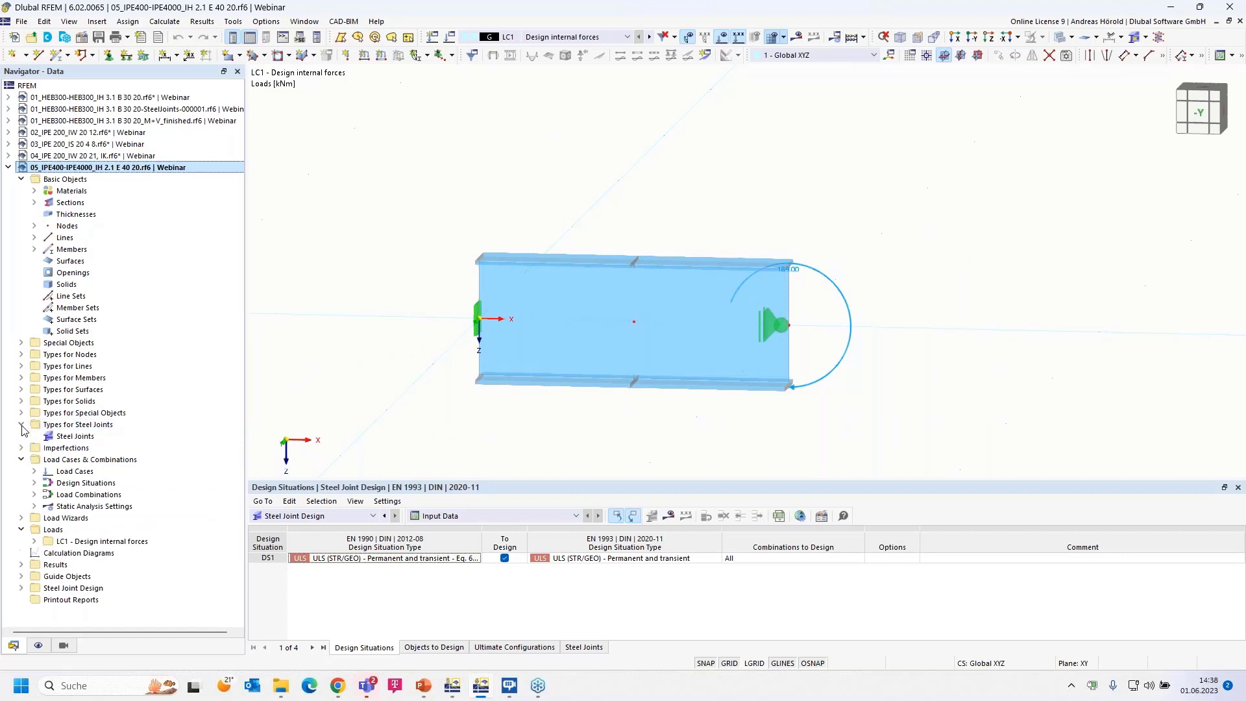
{"action": "left_click", "coordinate": [74, 436]}
{"action": "double_click", "coordinate": [74, 436]}
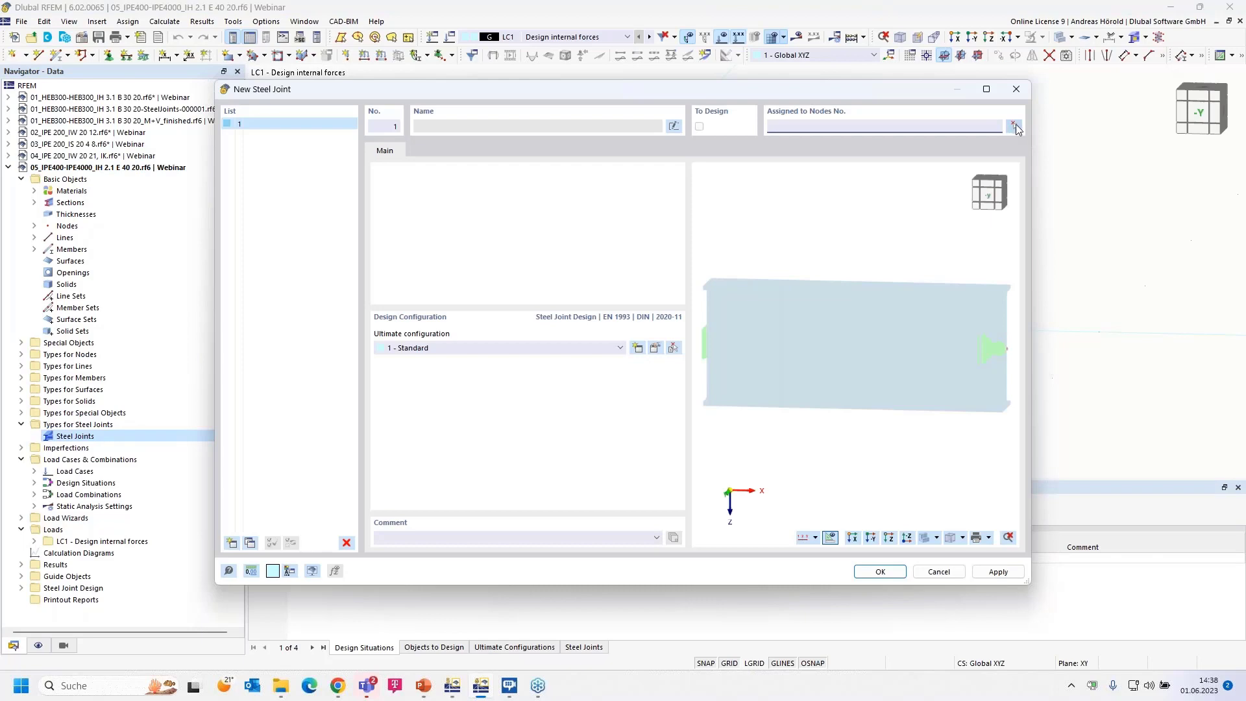
{"action": "left_click", "coordinate": [1014, 126]}
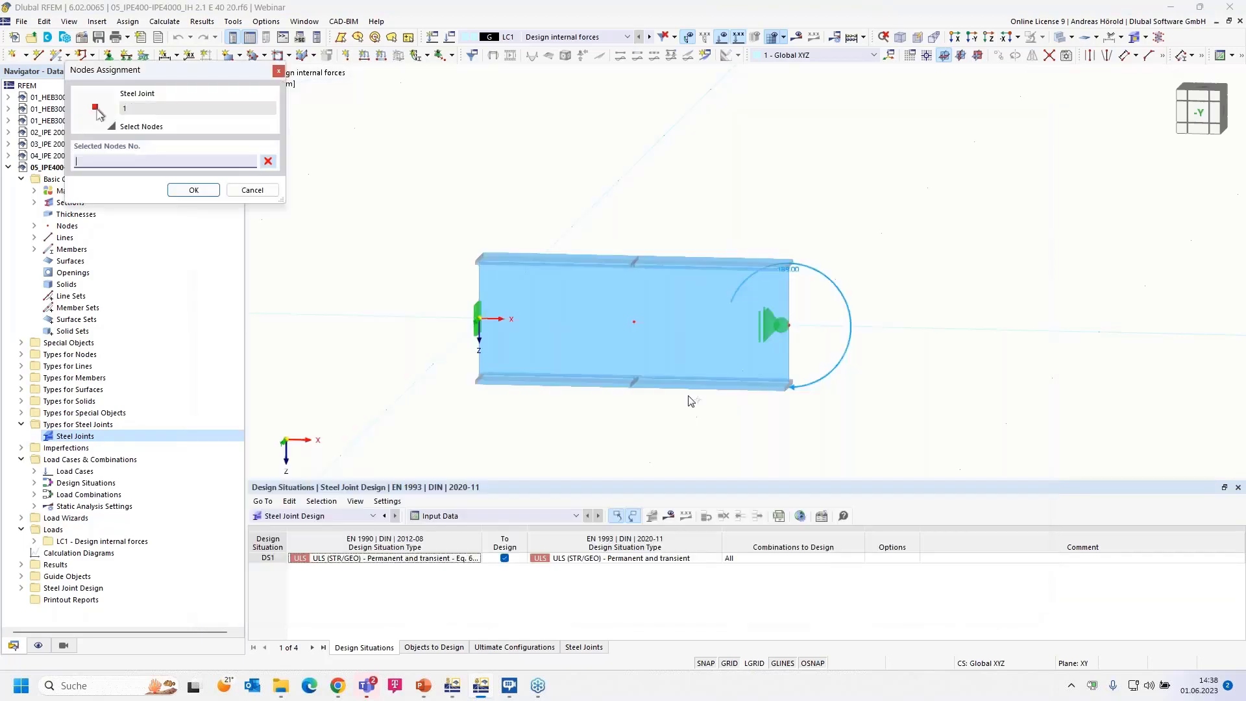
{"action": "left_click", "coordinate": [634, 322]}
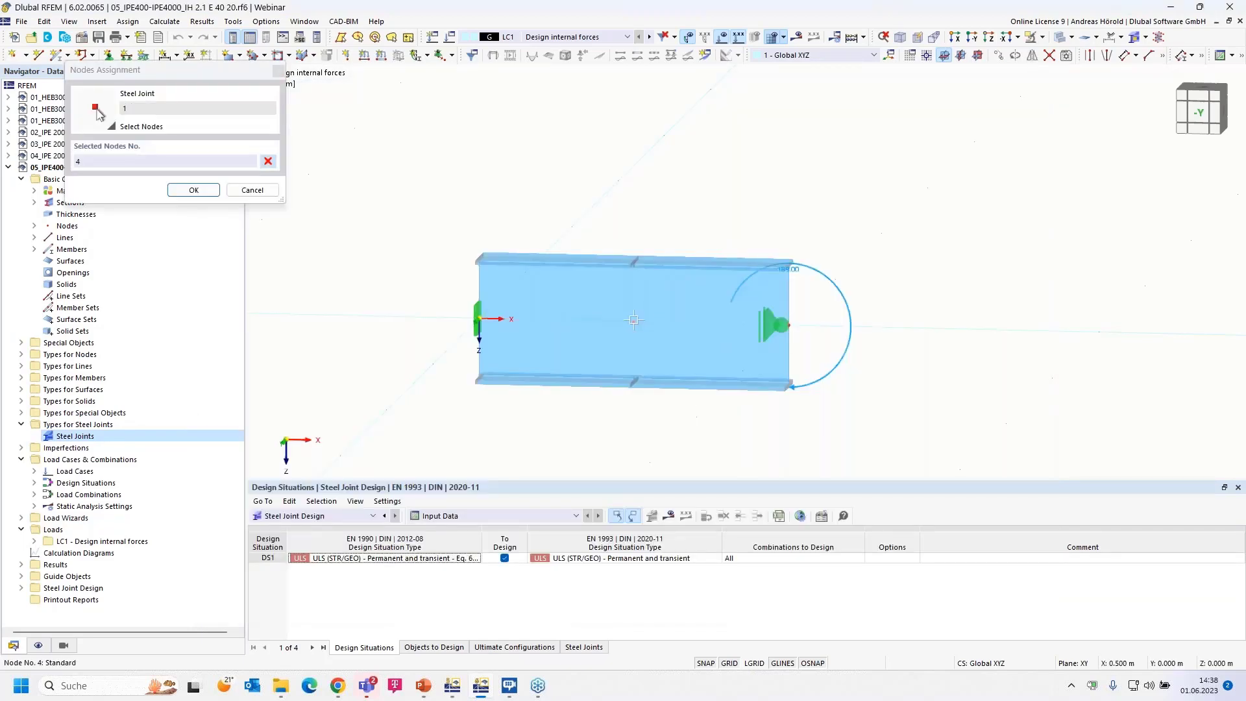
{"action": "left_click", "coordinate": [194, 190]}
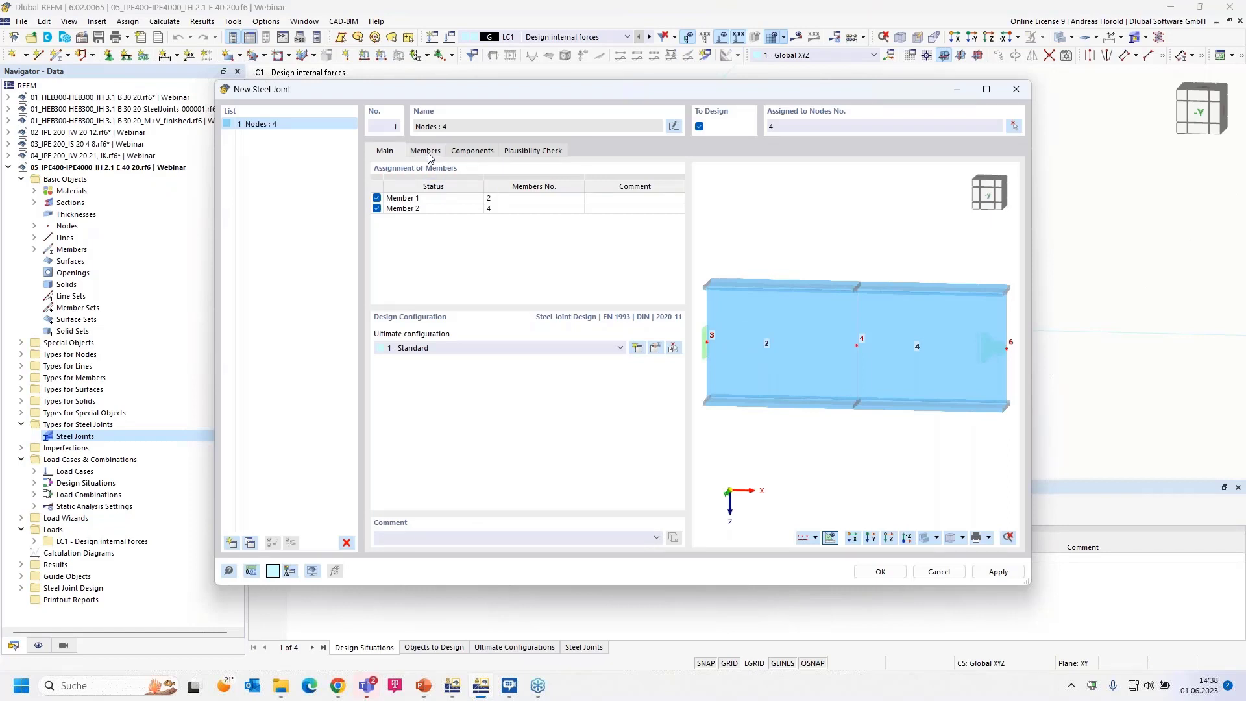
- Insert the Beam to Beam template IH 2.1 E 40 20 as the component of the new steel joint at node 4
{"action": "left_click", "coordinate": [427, 153]}
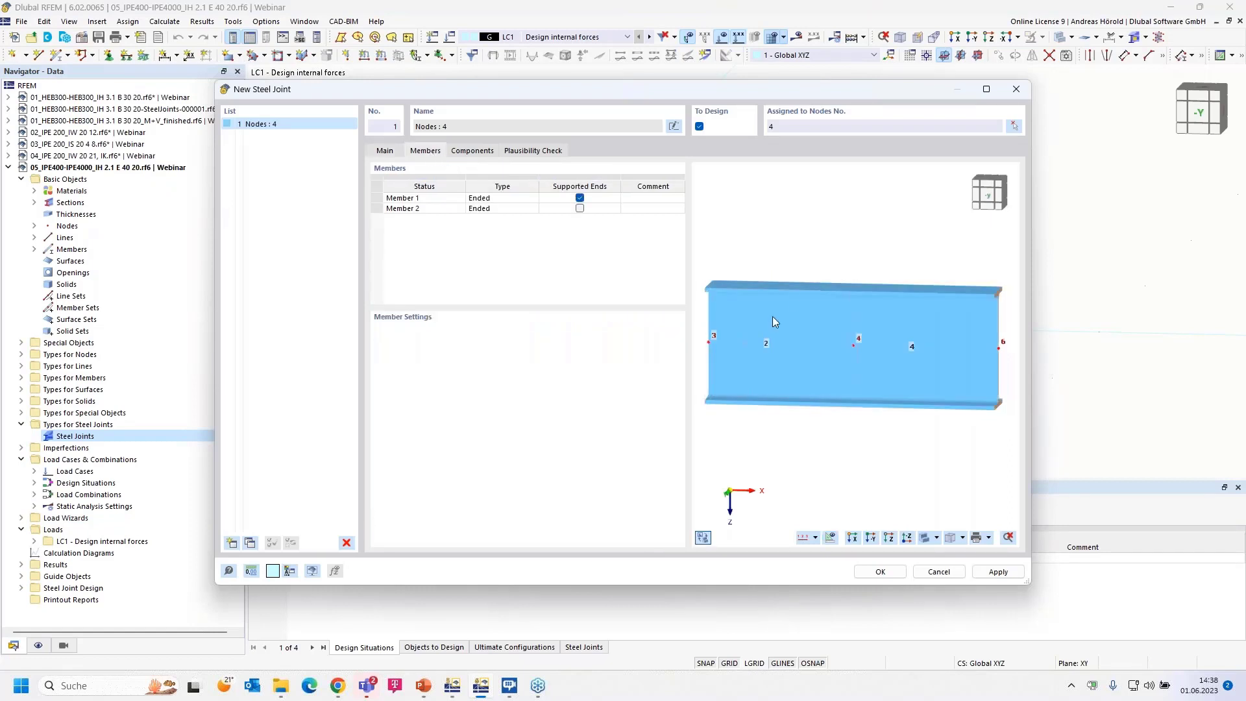
{"action": "left_click", "coordinate": [475, 152]}
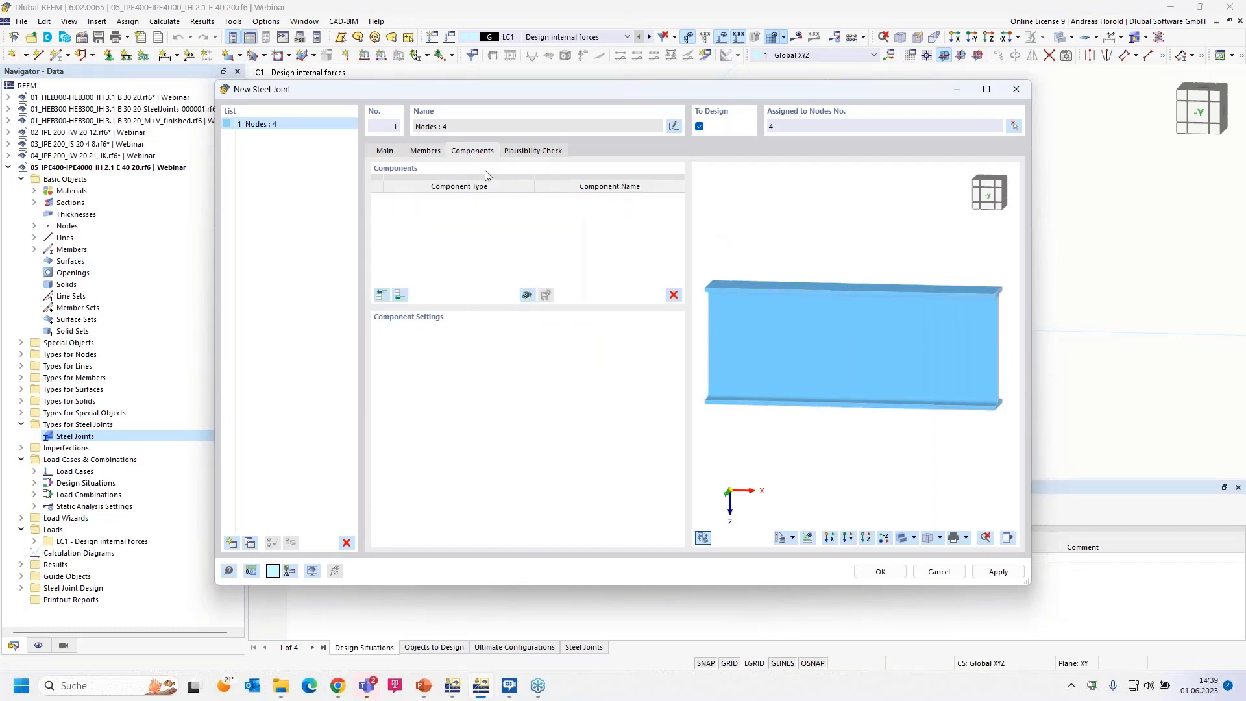
{"action": "left_click", "coordinate": [527, 295]}
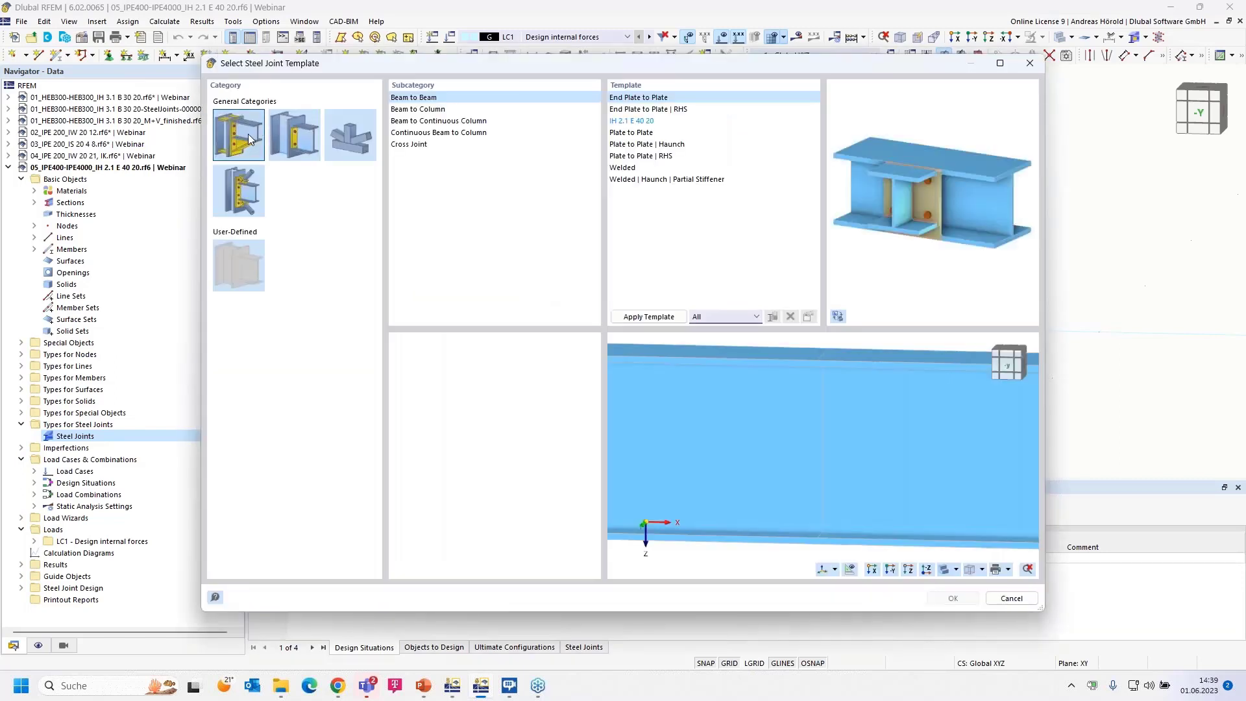
{"action": "left_click", "coordinate": [624, 122]}
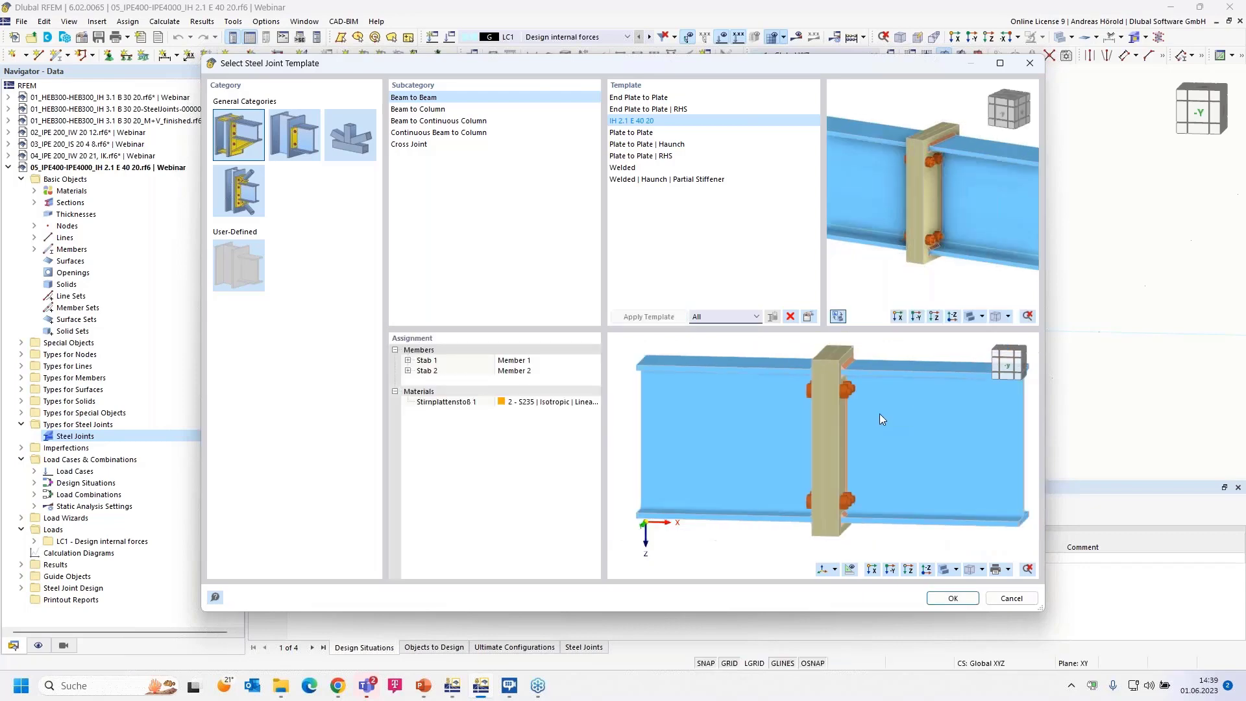
{"action": "left_click", "coordinate": [950, 597]}
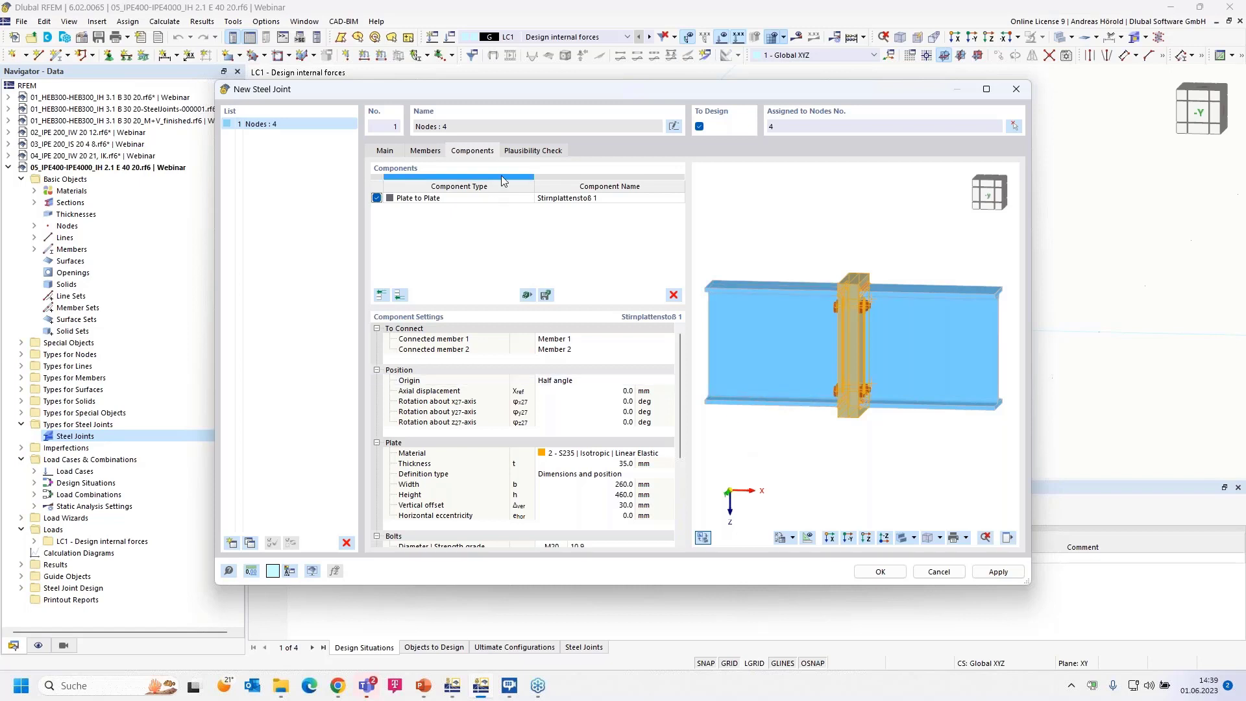
- Run the plausibility check on the joint, accept its definition and start the steel joint design calculation
{"action": "left_click", "coordinate": [531, 151]}
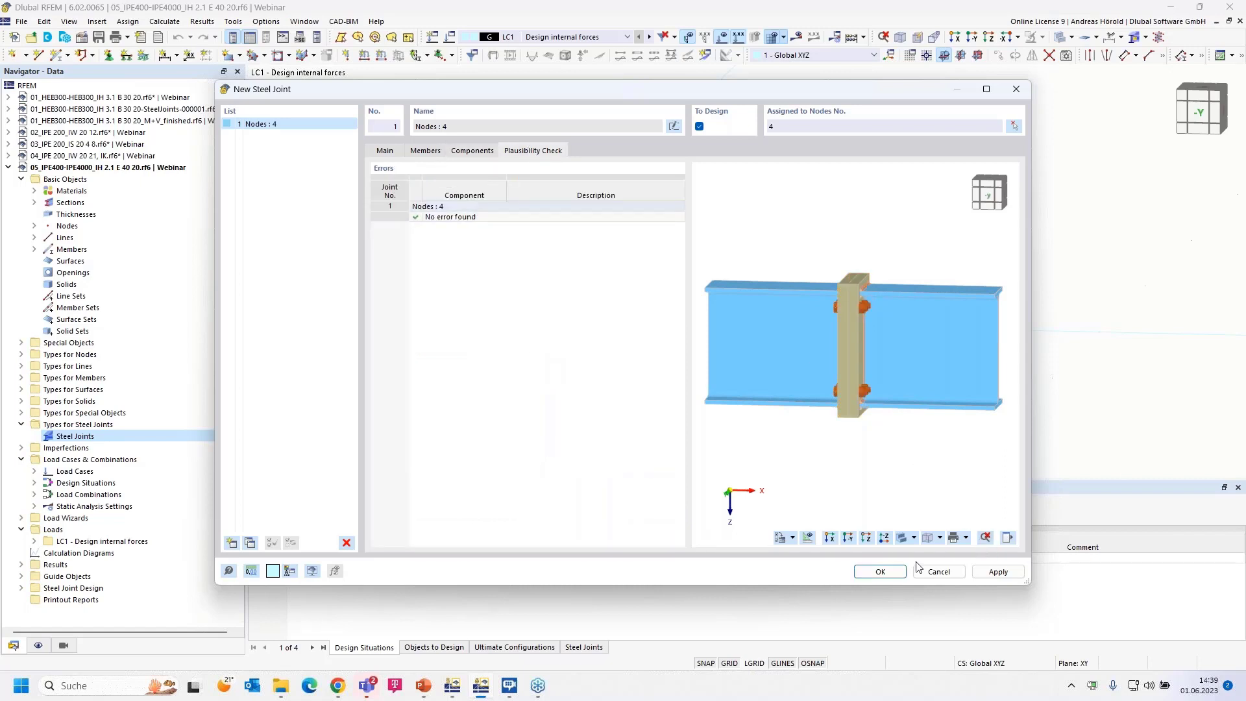
{"action": "left_click", "coordinate": [877, 572]}
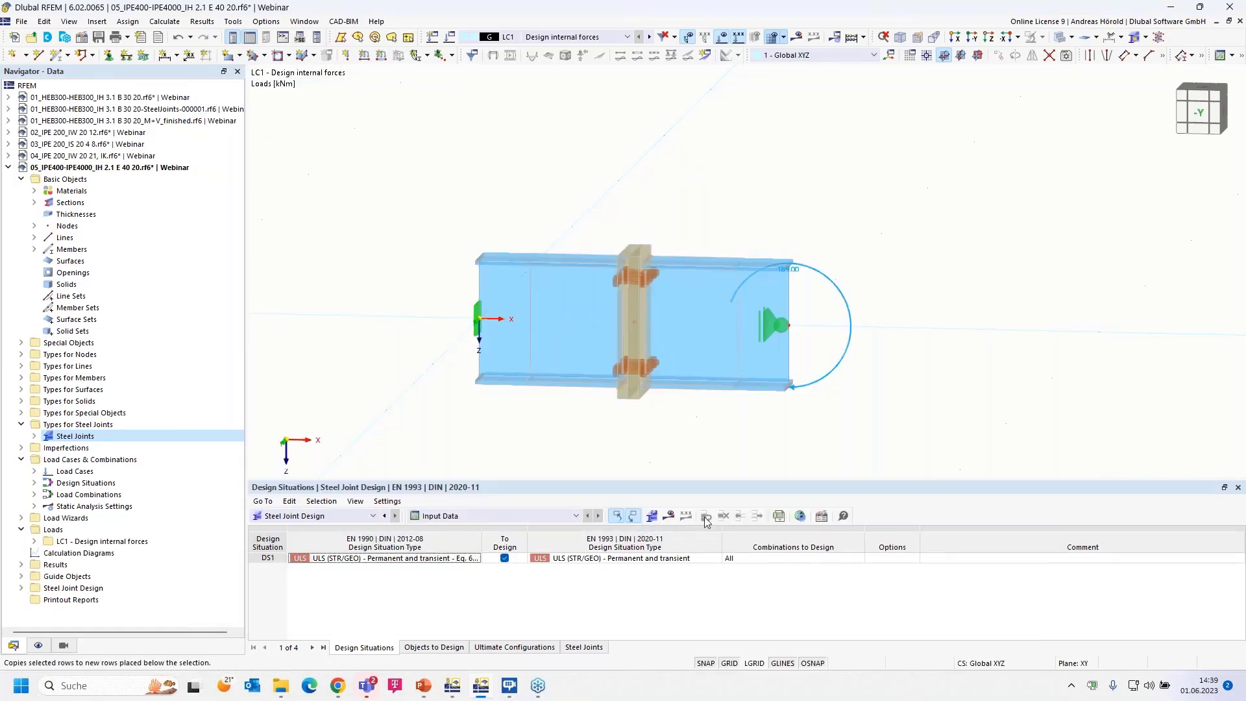
{"action": "left_click", "coordinate": [670, 517]}
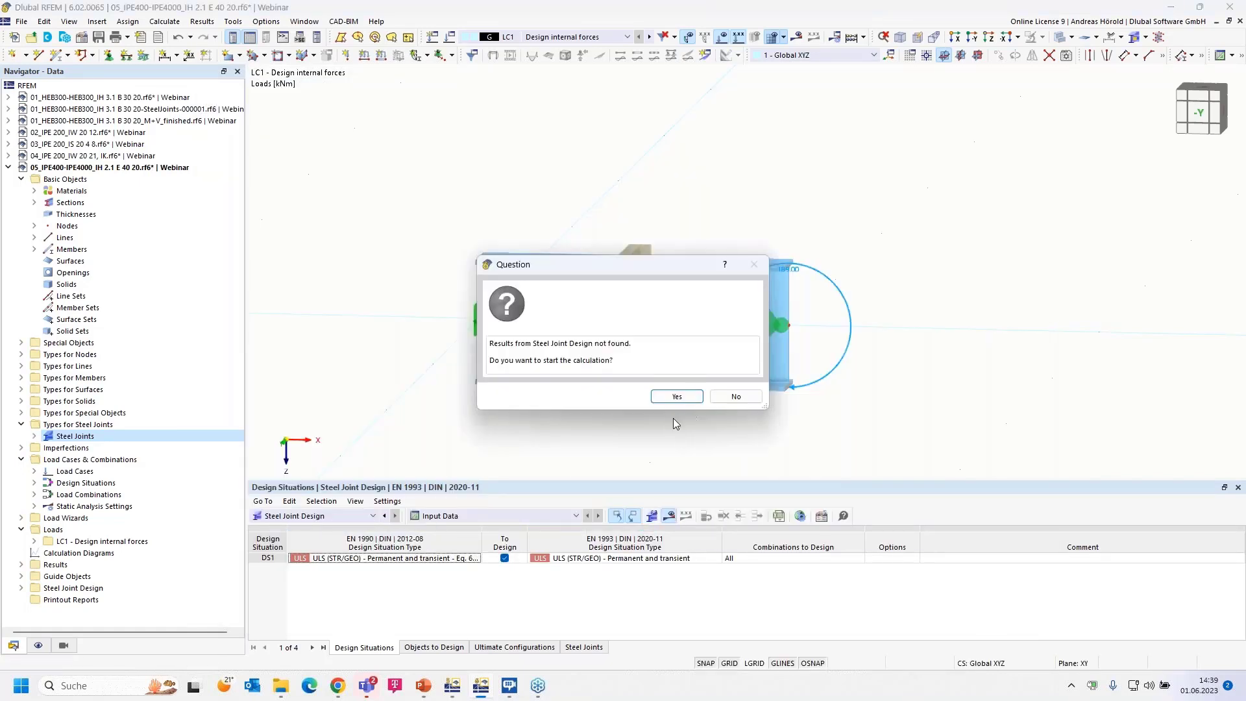
{"action": "left_click", "coordinate": [674, 393]}
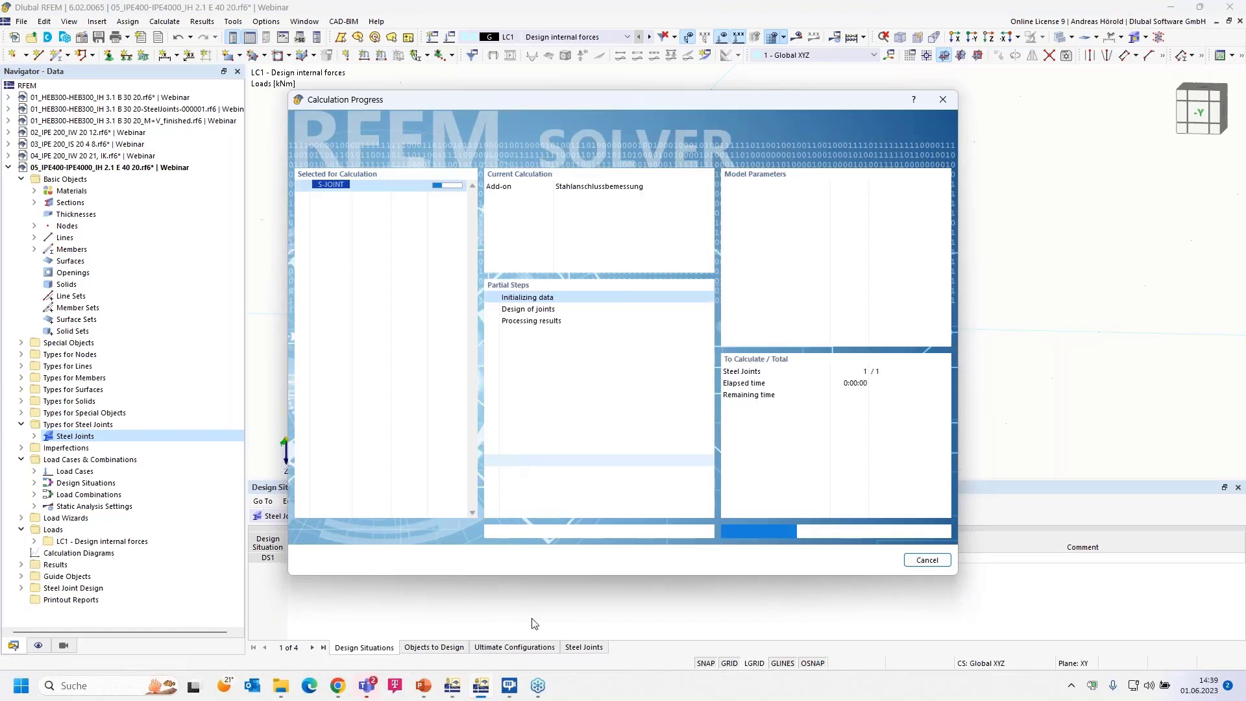
- Switch to the PowerPoint slide show and advance to slide 10 on the rigid plate-to-plate connection IH 2.1 E 40 20
{"action": "mouse_move", "coordinate": [422, 688]}
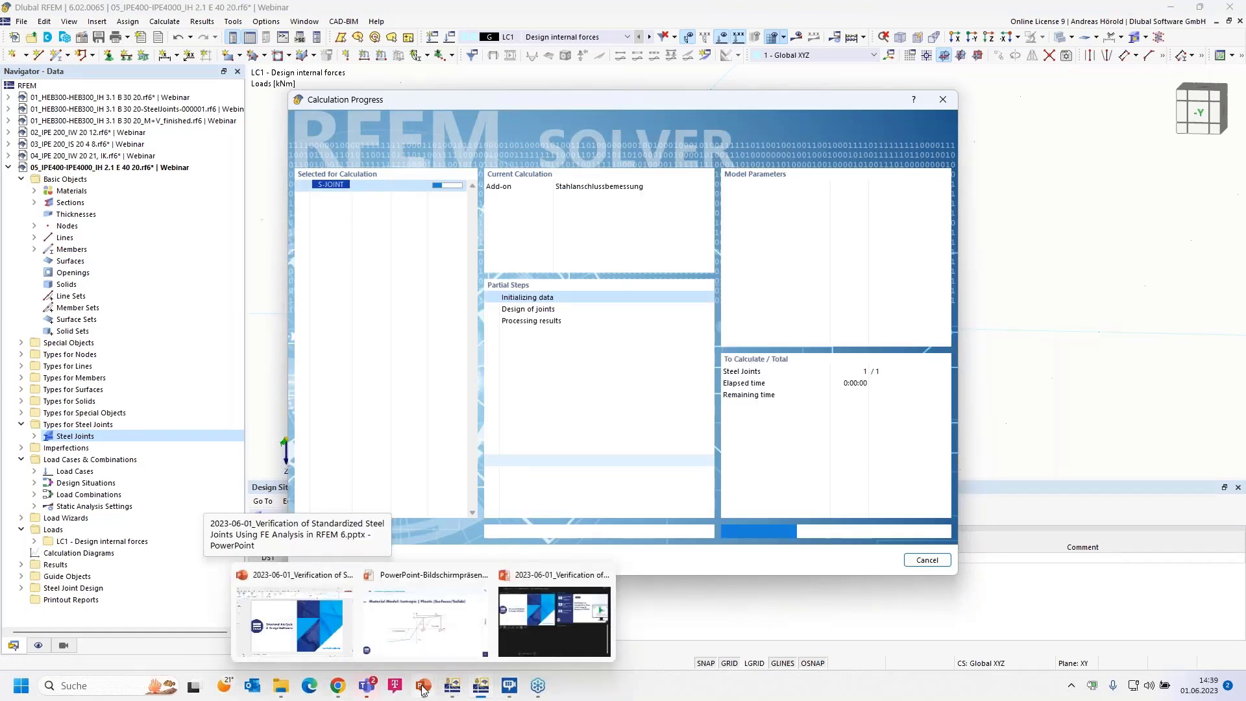
{"action": "left_click", "coordinate": [425, 622]}
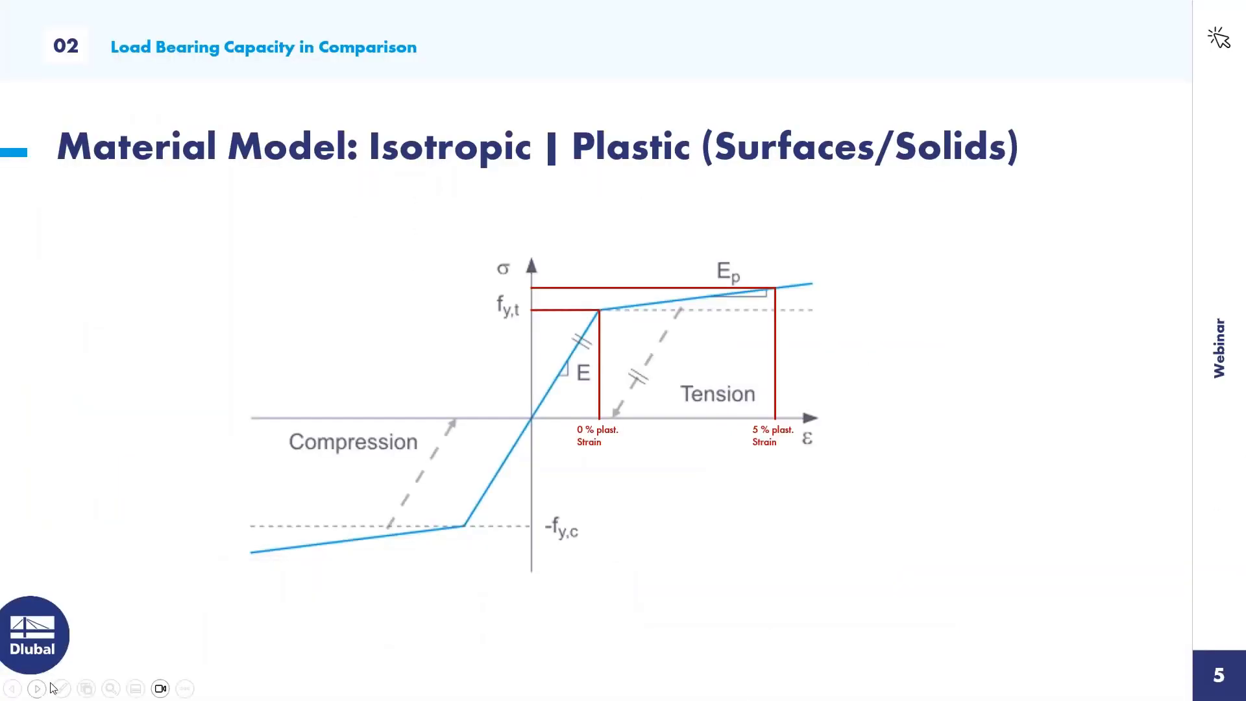
{"action": "left_click", "coordinate": [37, 689]}
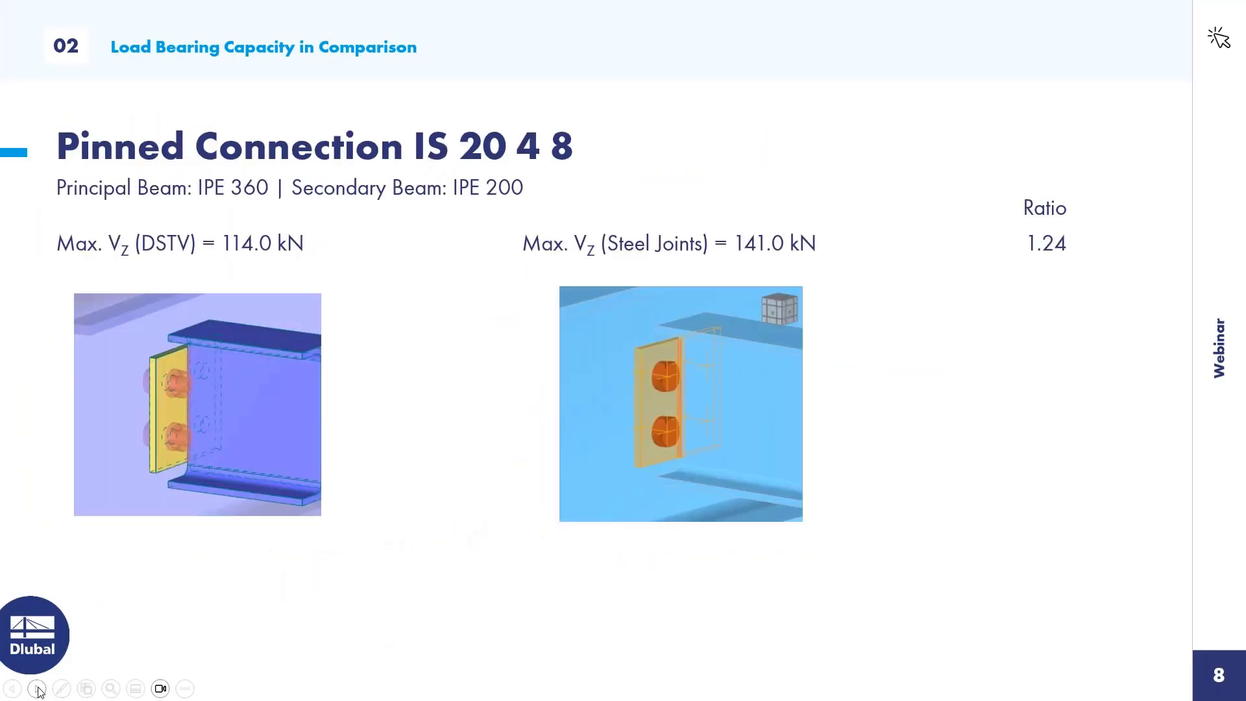
{"action": "left_click", "coordinate": [37, 688]}
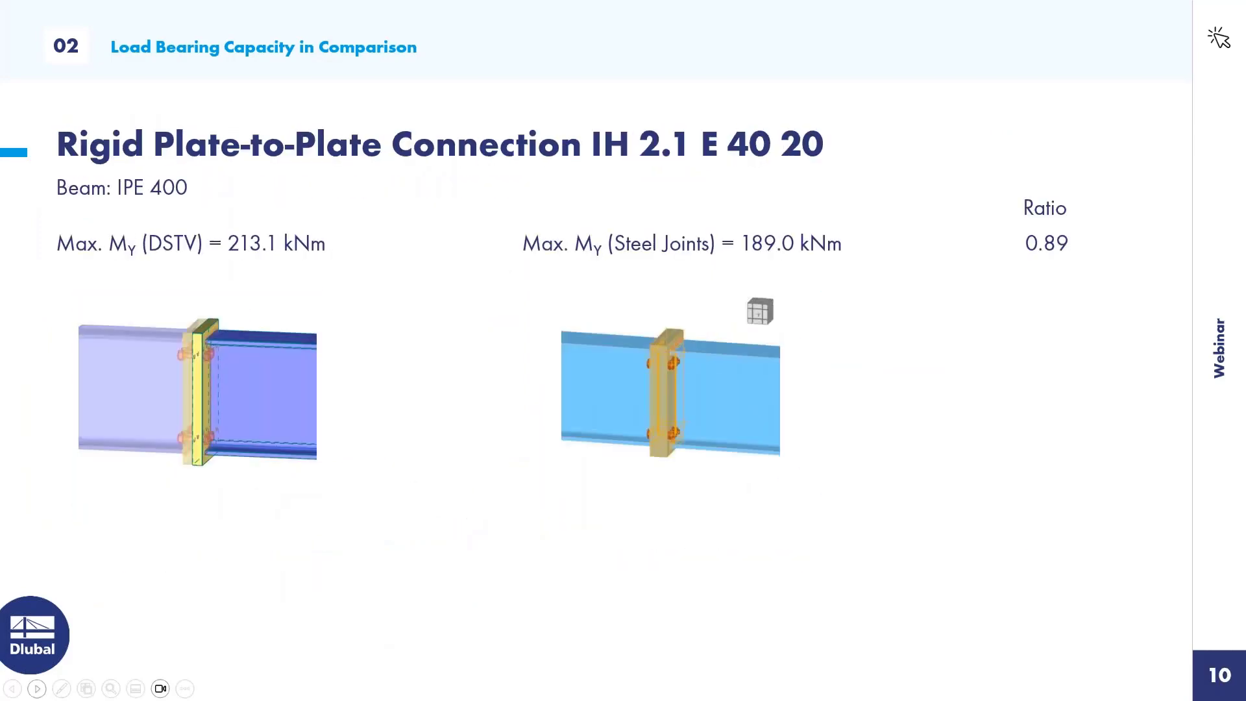